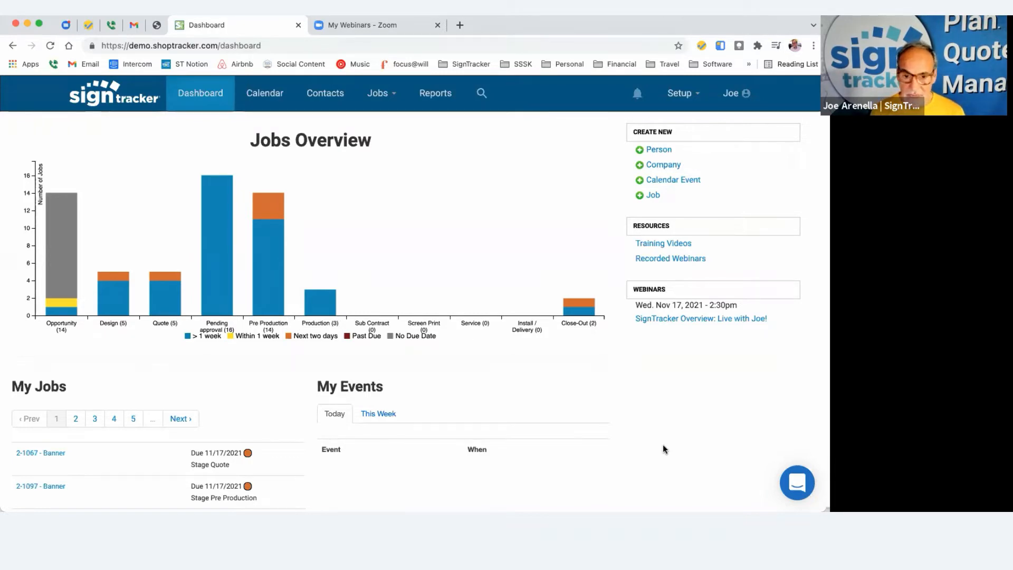
- Open the support messenger, look over its conversation and help-search options, and close it again
left_click(799, 483)
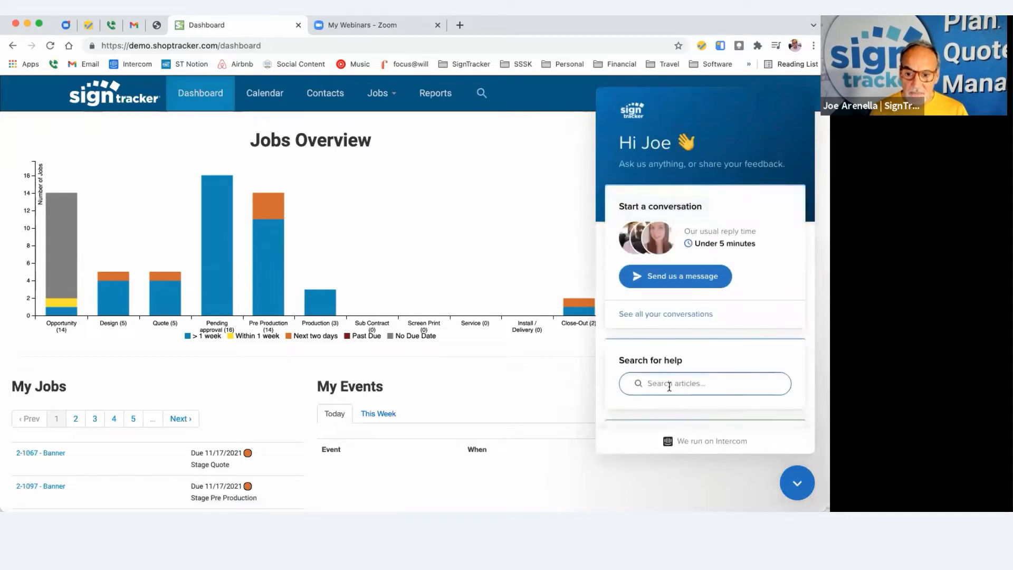
scroll(663, 385, "down", 2)
scroll(658, 375, "up", 2)
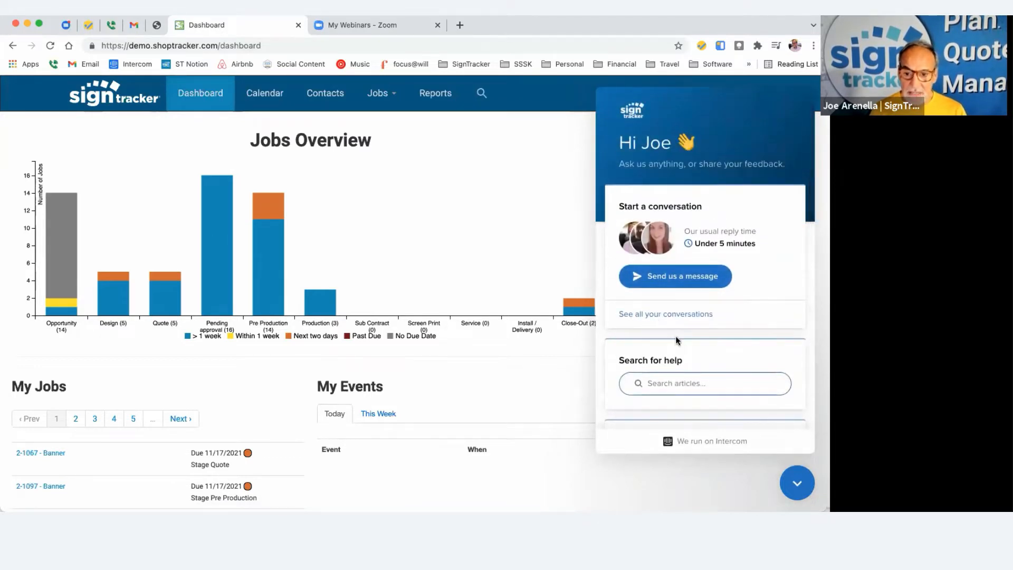
left_click(797, 490)
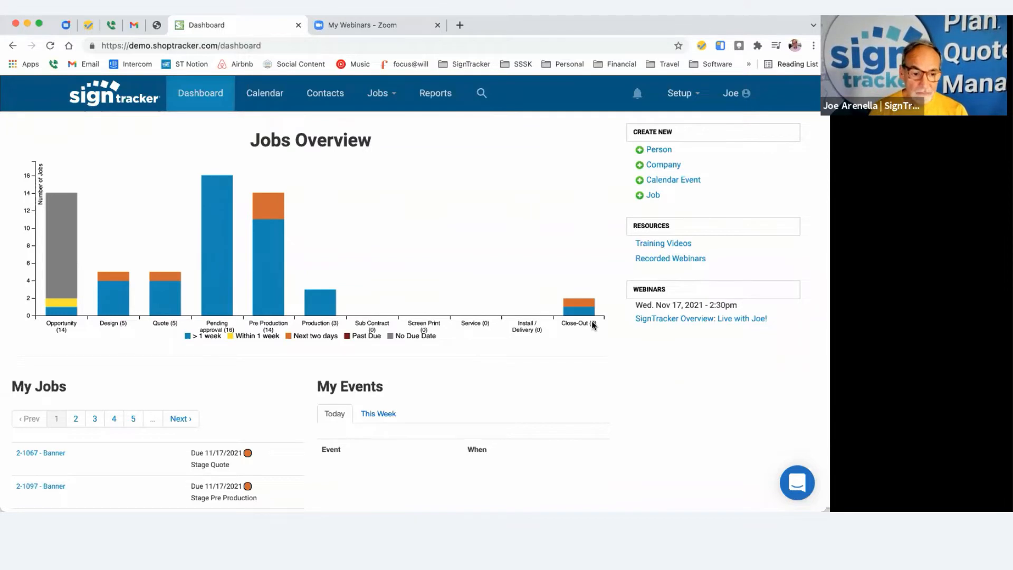
- Examine the Jobs Overview chart by stage and the My Jobs list on the dashboard
mouse_move(388, 312)
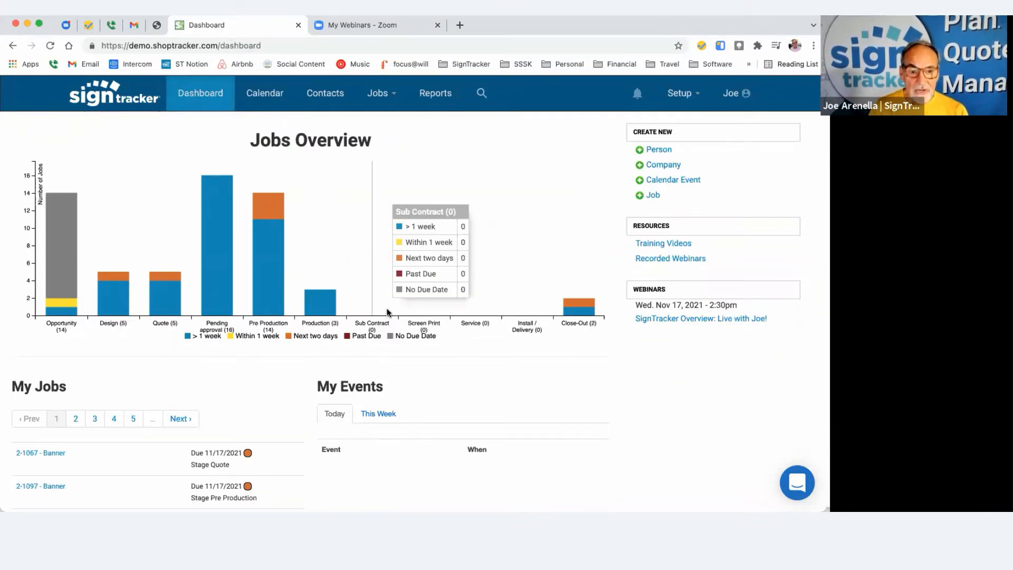
scroll(388, 313, "down", 1)
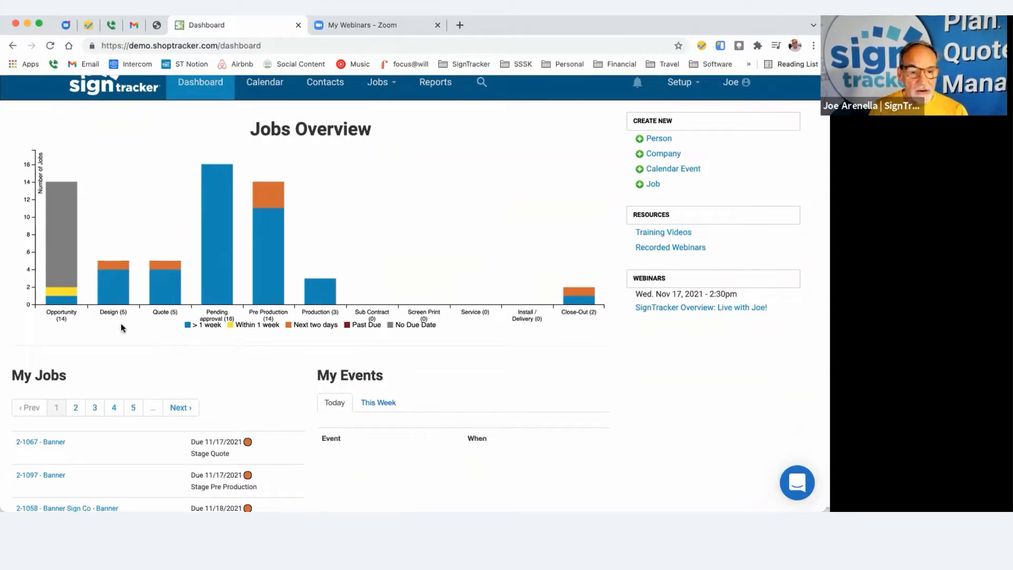
scroll(179, 306, "up", 1)
mouse_move(223, 283)
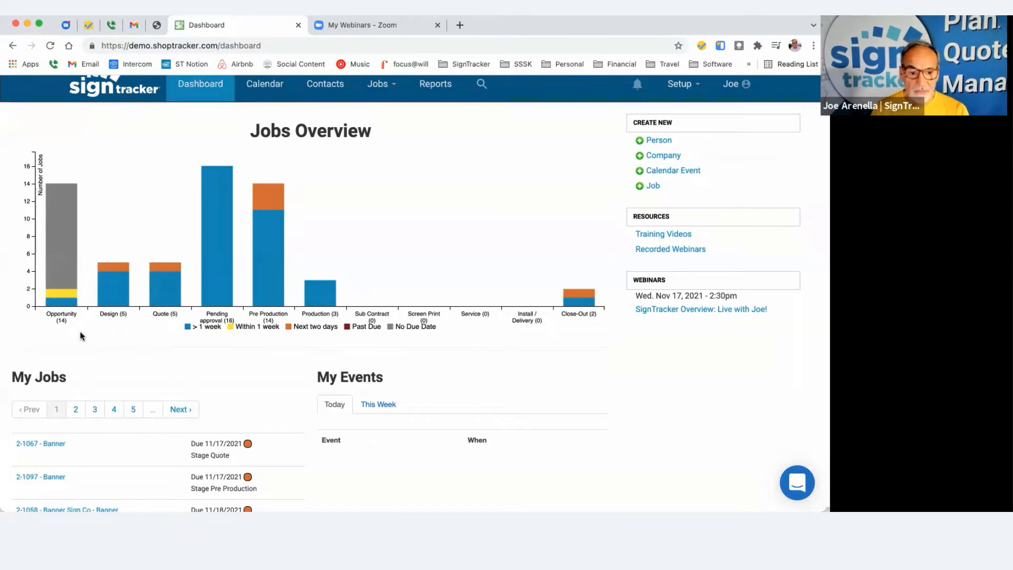
scroll(80, 336, "down", 5)
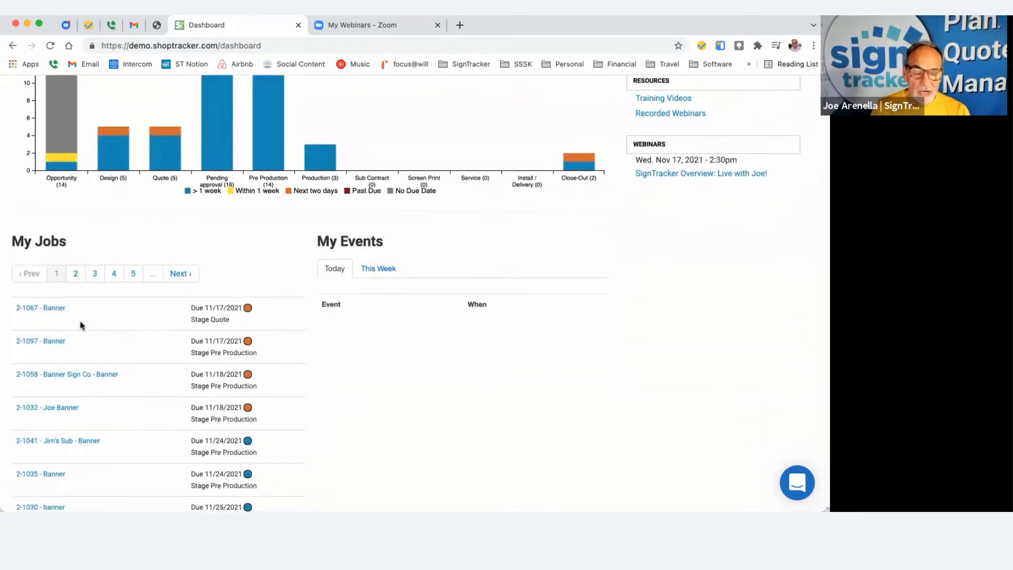
scroll(82, 325, "down", 2)
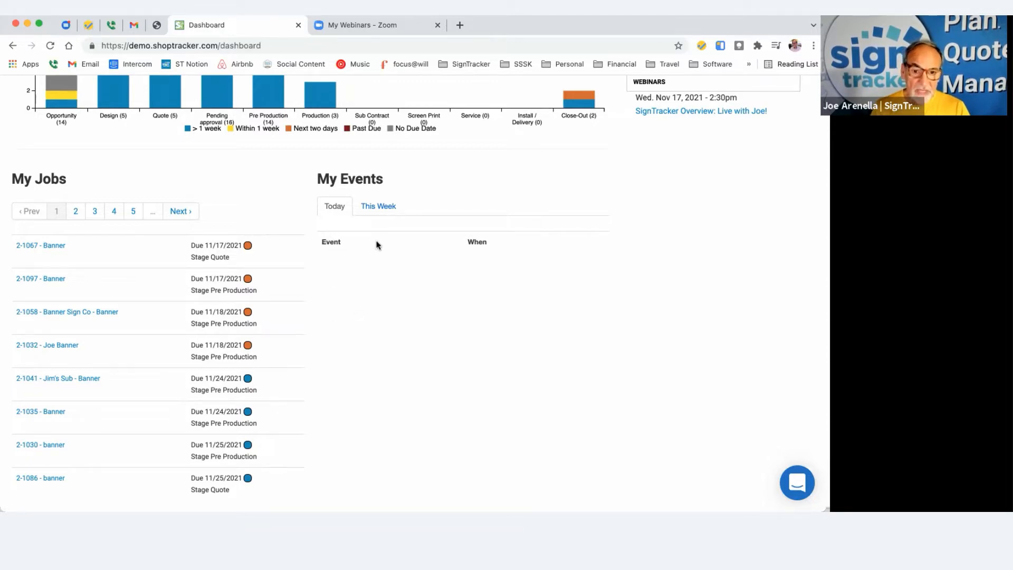
- View this week's entries under My Events and return to today's events
left_click(385, 212)
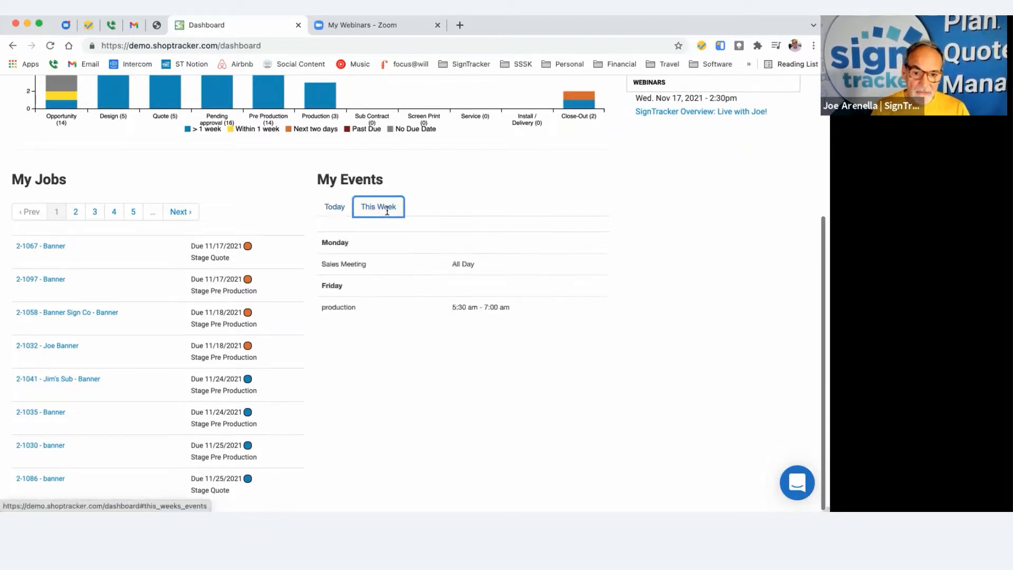
left_click(336, 211)
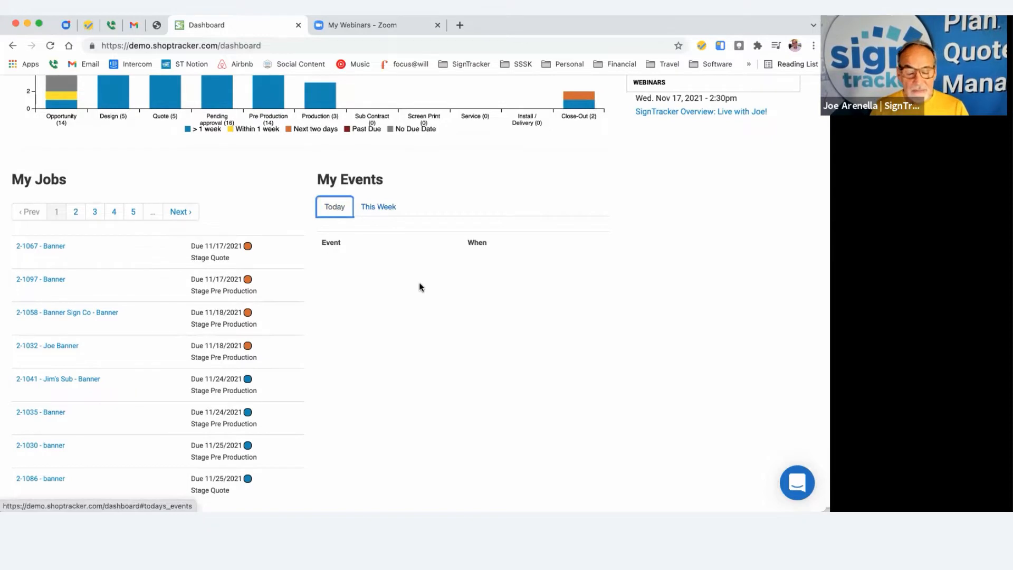
scroll(419, 283, "up", 2)
scroll(418, 288, "up", 3)
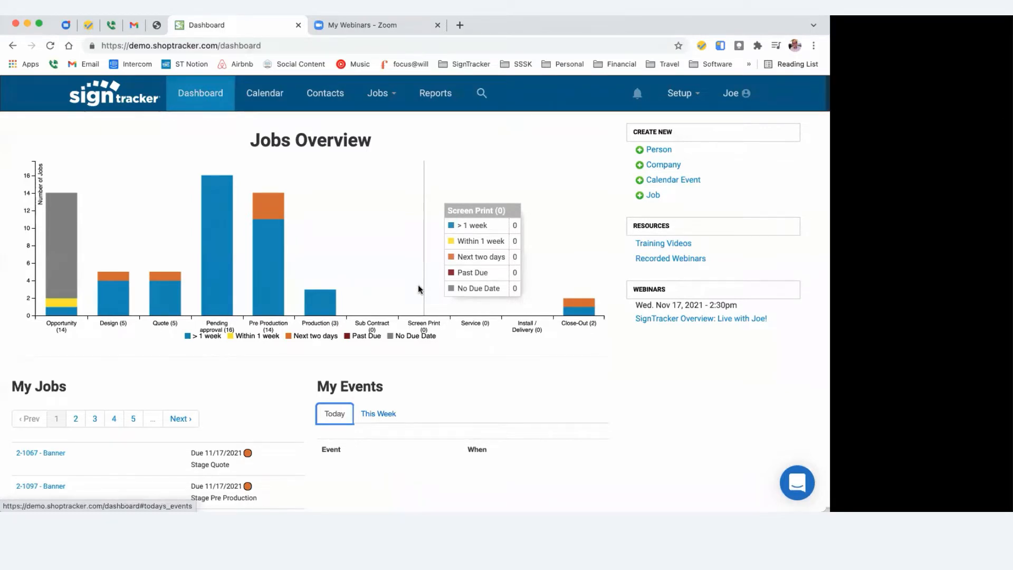
- In the November 2021 calendar, reschedule the "changed job post" job to Friday the 19th and the "abc bank banner" job to Tuesday the 23rd
left_click(391, 99)
left_click(391, 99)
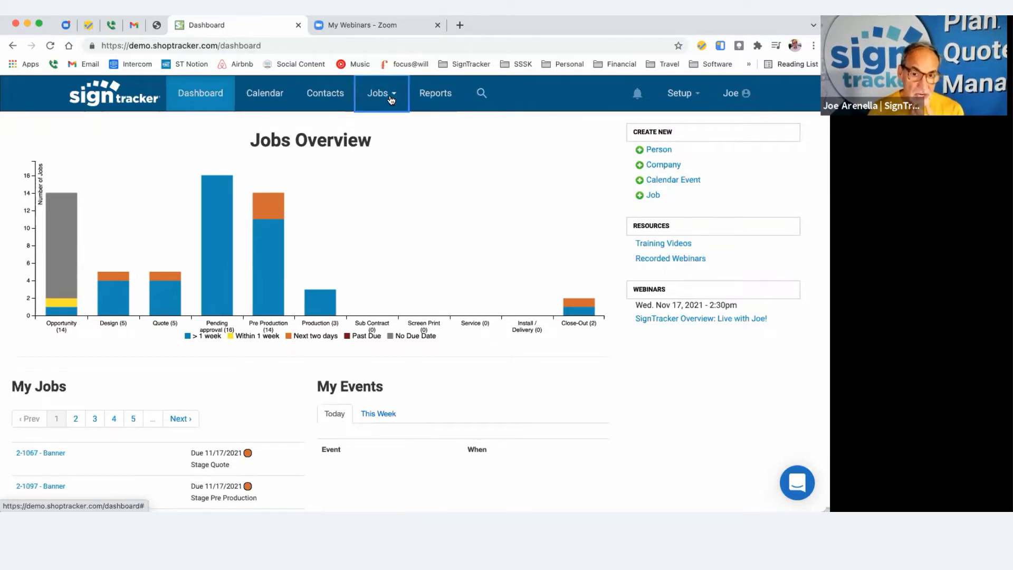
left_click(272, 98)
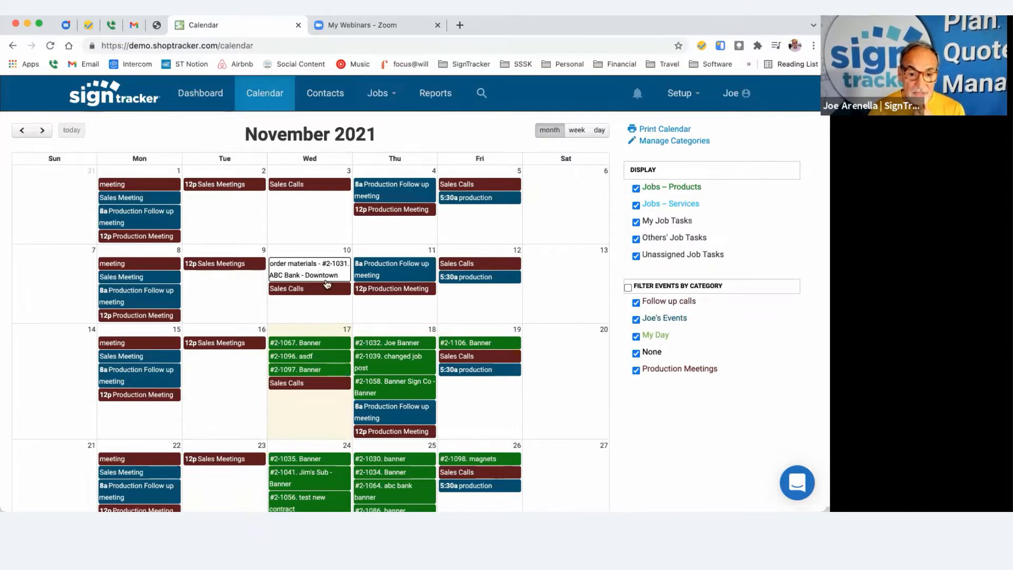
left_click_drag(384, 364, 471, 417)
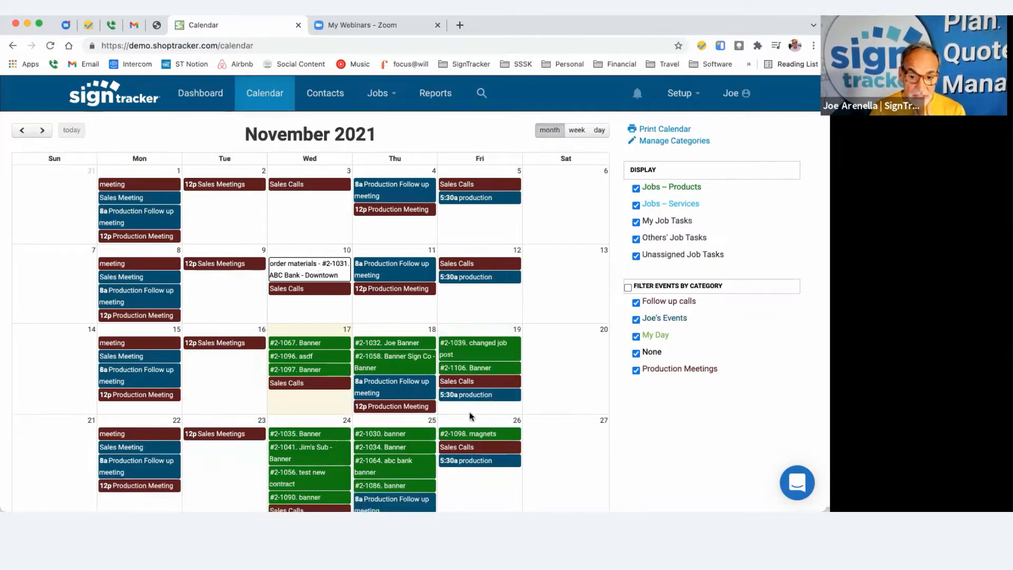
scroll(463, 353, "down", 3)
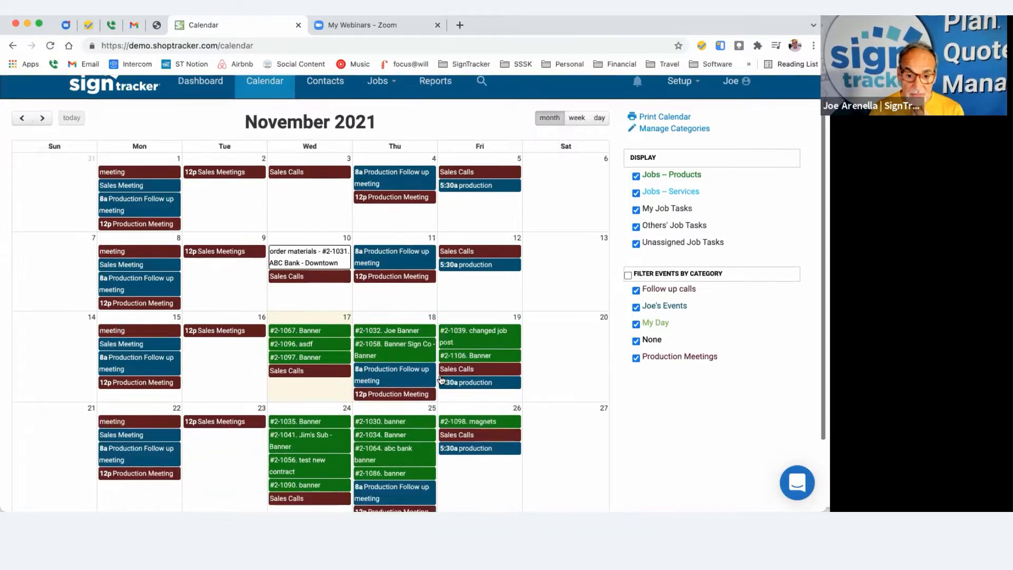
left_click_drag(400, 401, 236, 442)
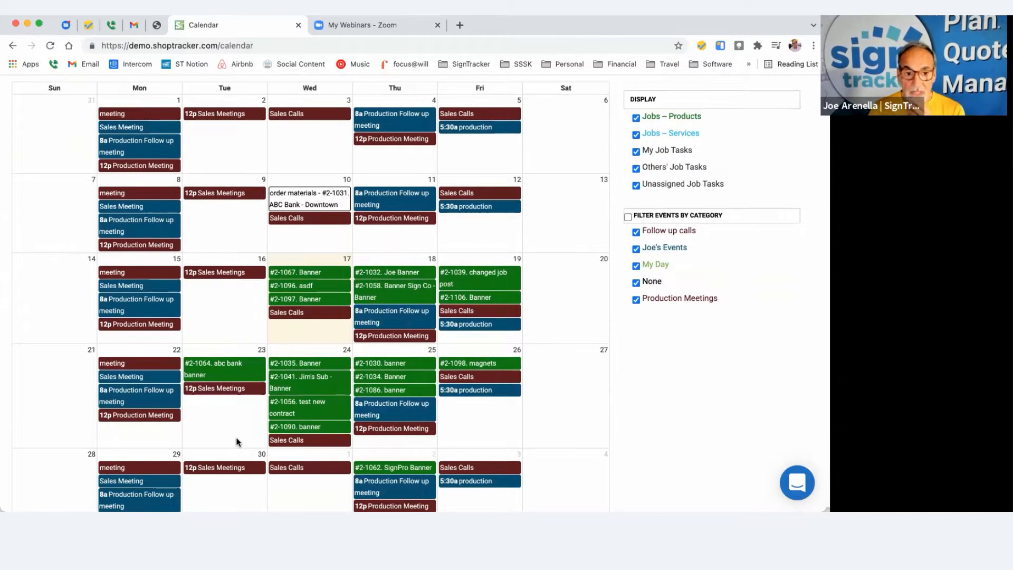
- Hide the personal events category shown in blue from the calendar and display it again
scroll(237, 442, "up", 3)
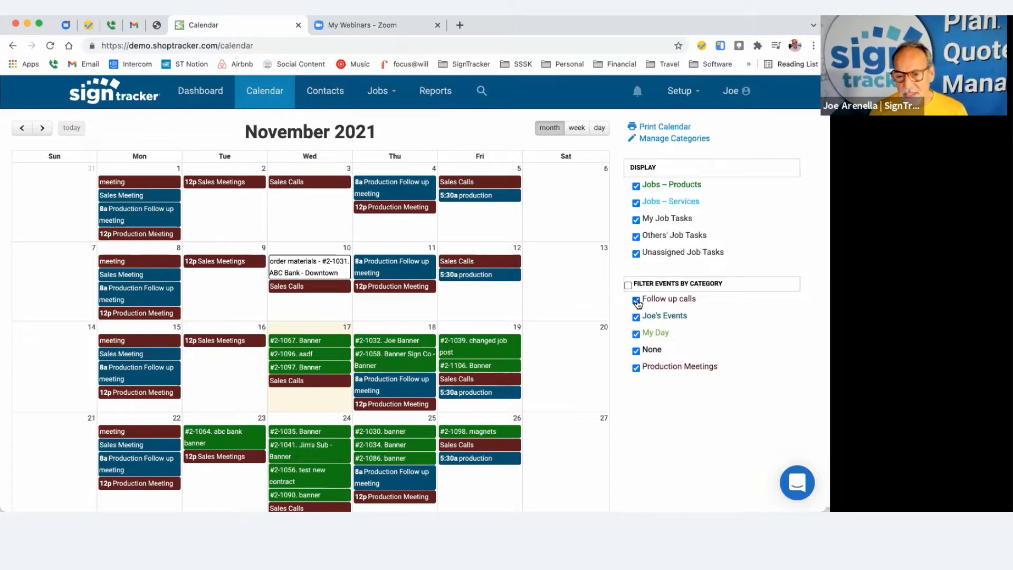
left_click(636, 317)
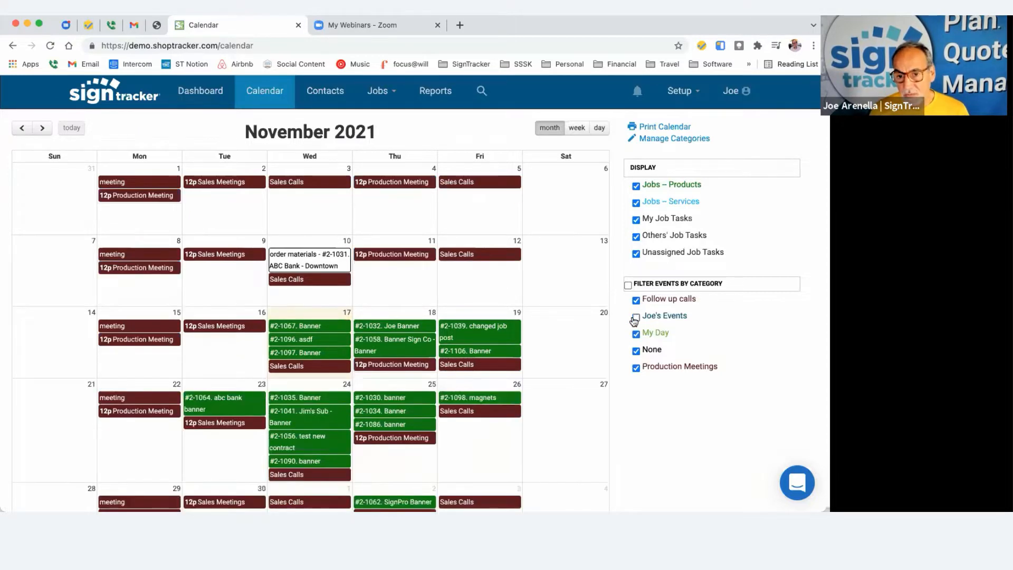
left_click(635, 317)
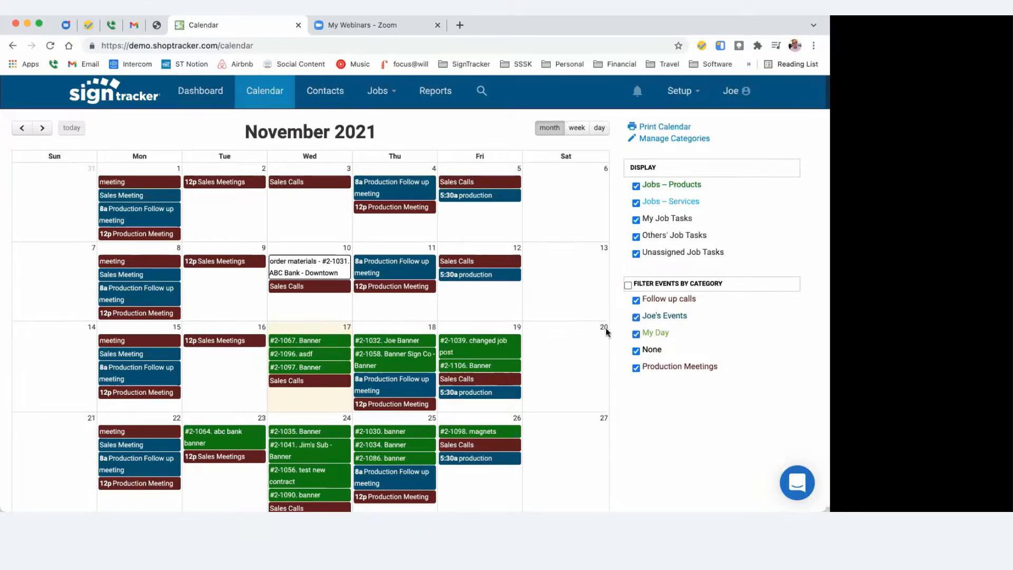
left_click(551, 348)
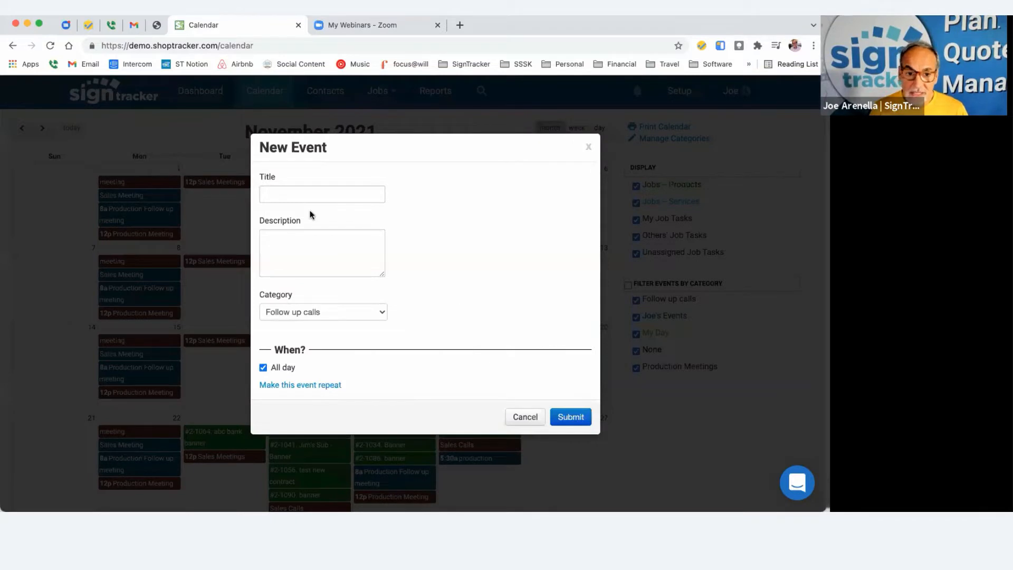
left_click(305, 243)
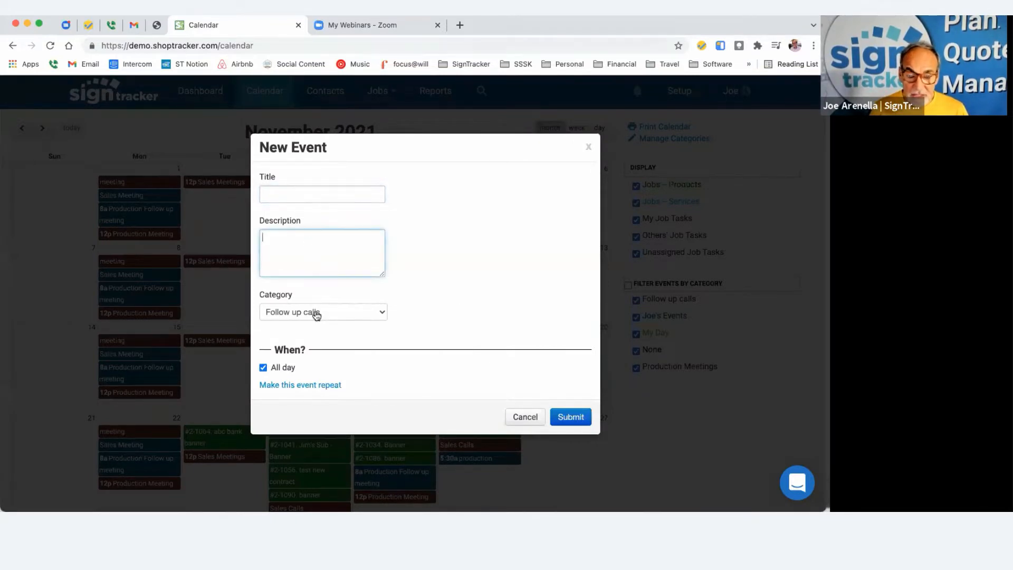
left_click(263, 368)
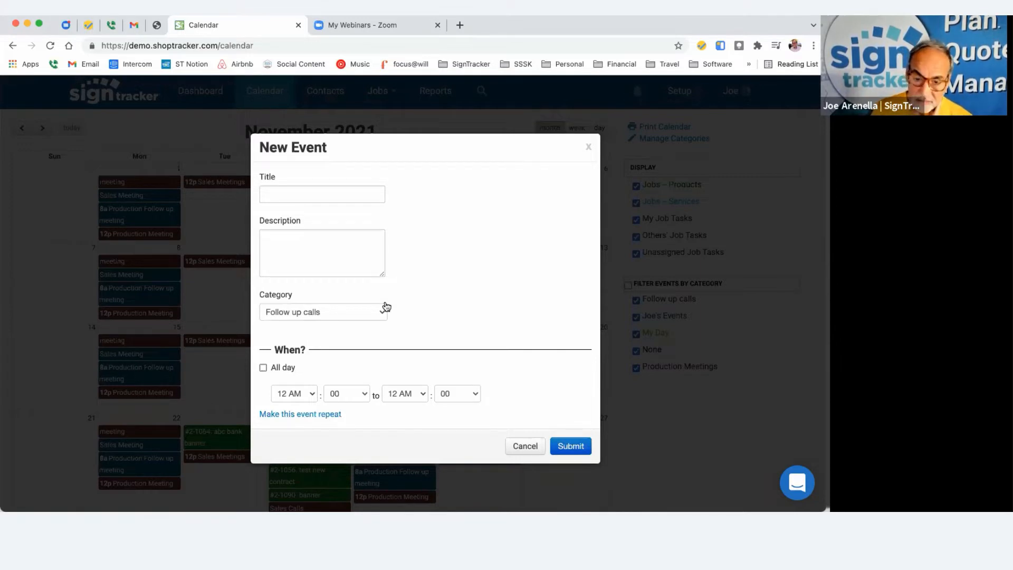
left_click(525, 446)
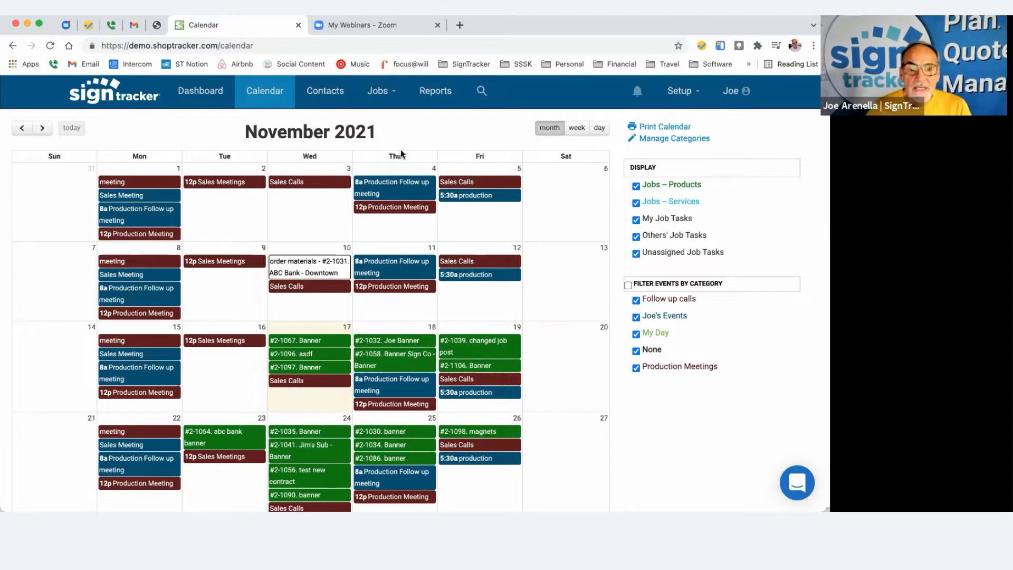
- Search the contacts for "aly" and open the Alyson Design company record
scroll(401, 153, "up", 1)
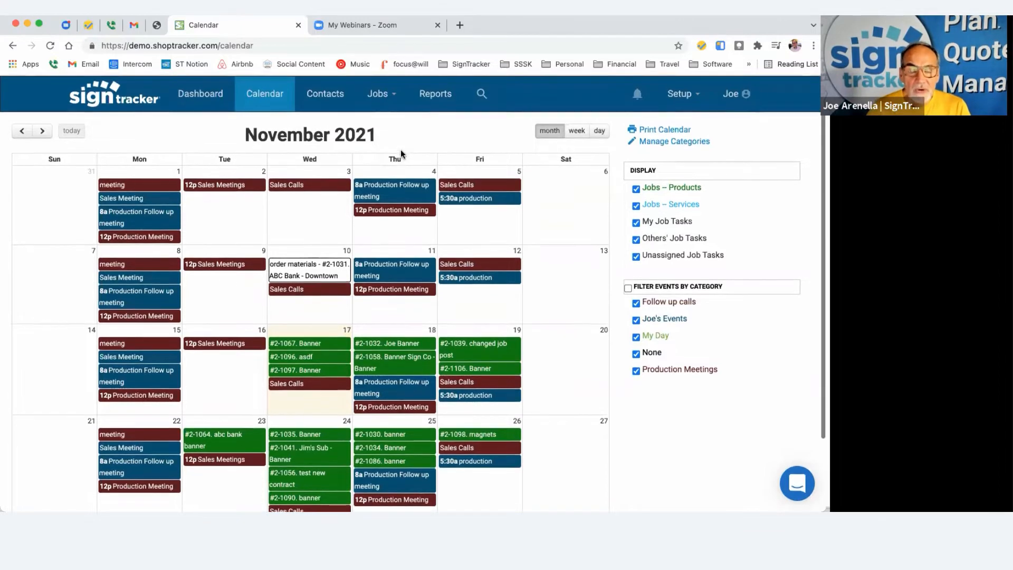
left_click(325, 96)
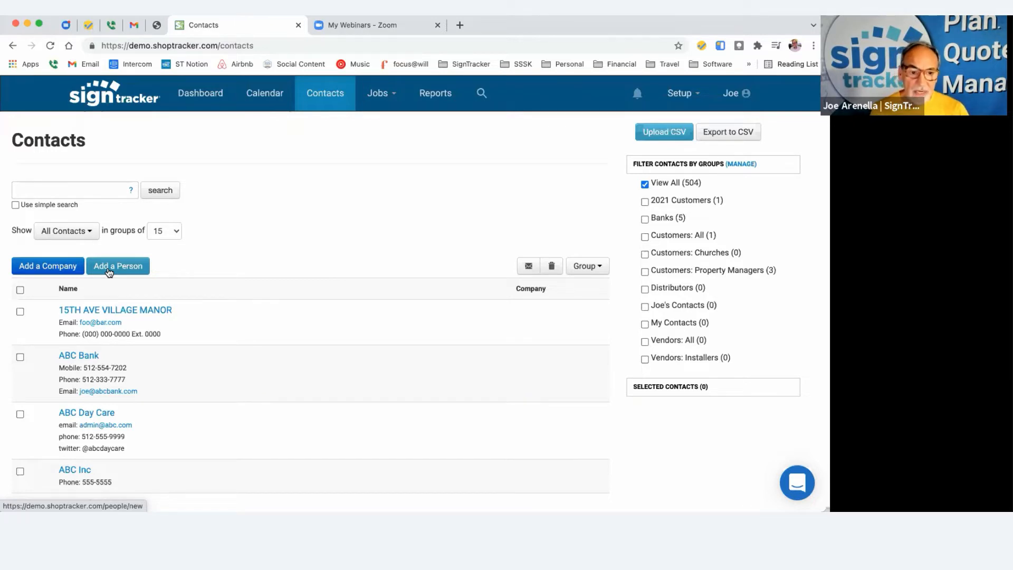
left_click(78, 191)
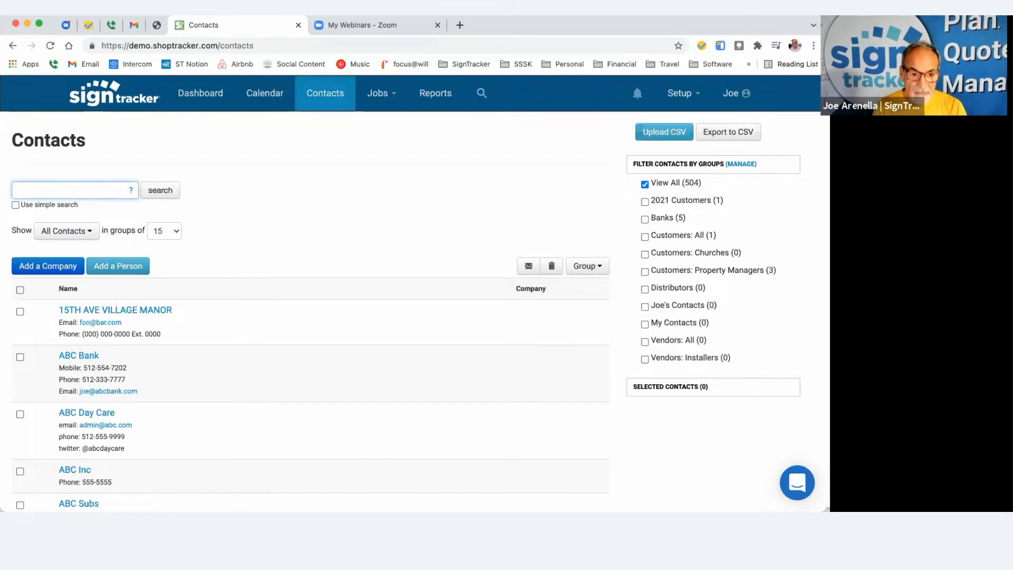
type("aly")
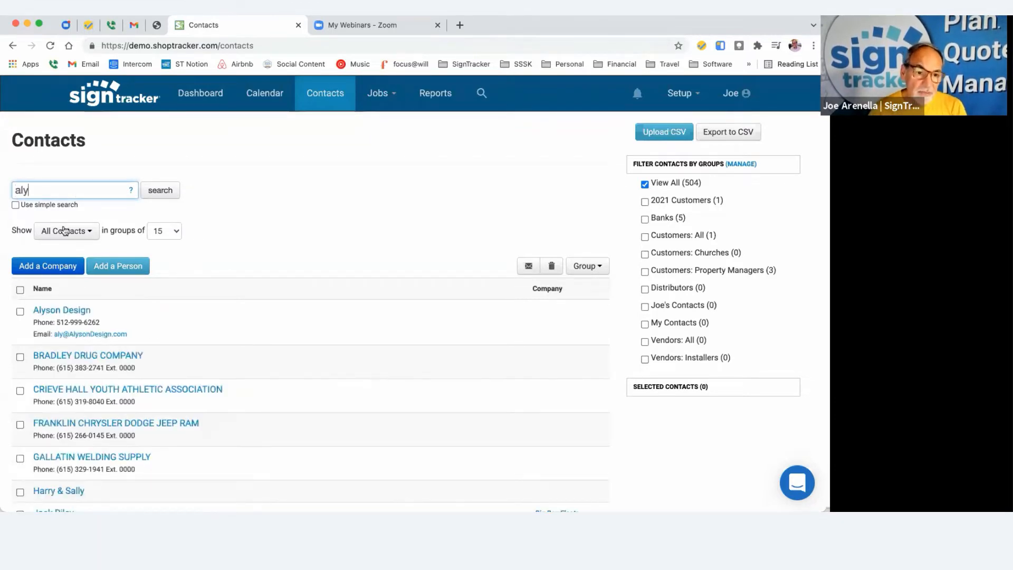
left_click(62, 313)
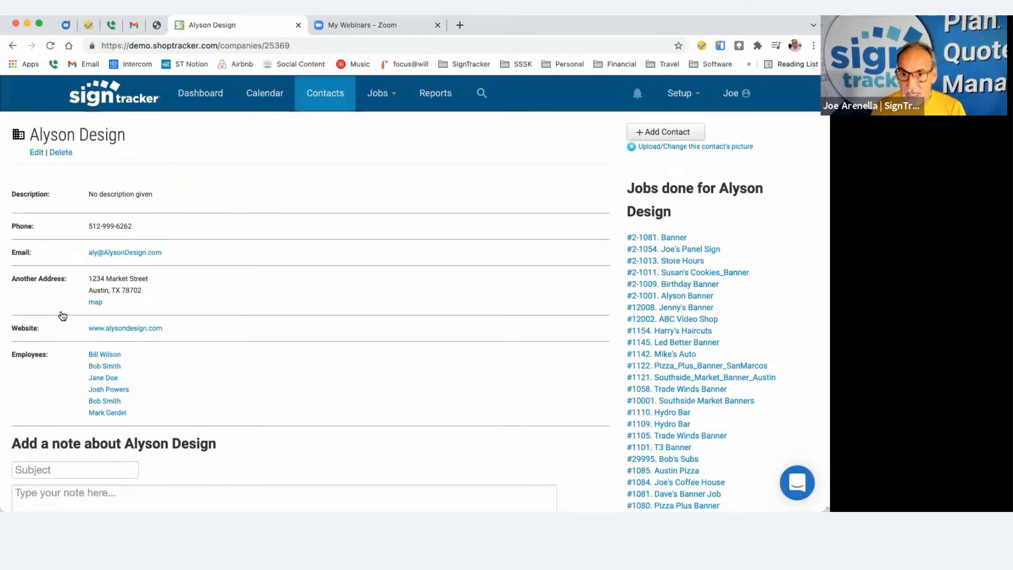
- Review the jobs done for Alyson Design and preview the contact details of its listed employees
scroll(709, 280, "down", 5)
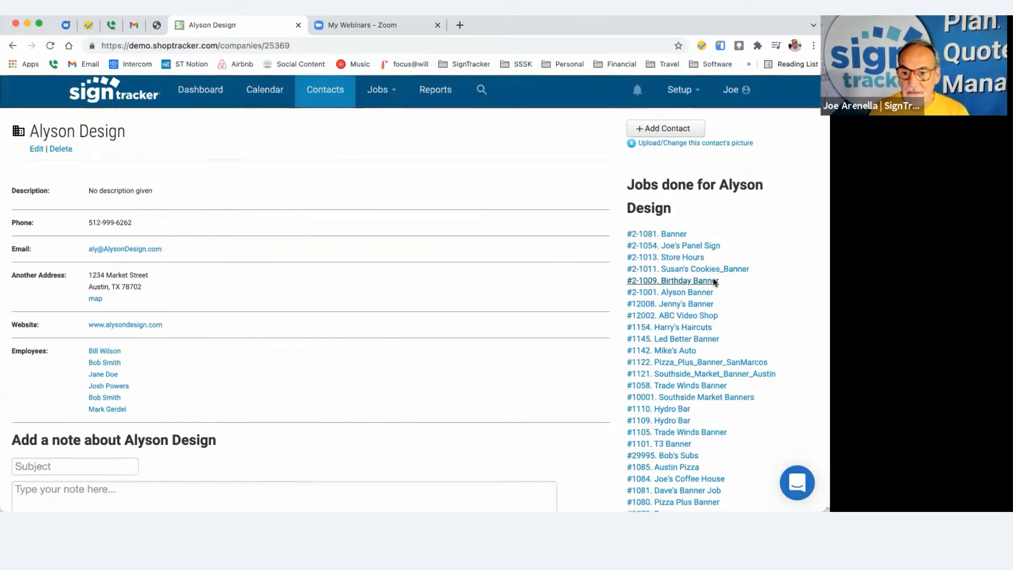
scroll(701, 284, "up", 5)
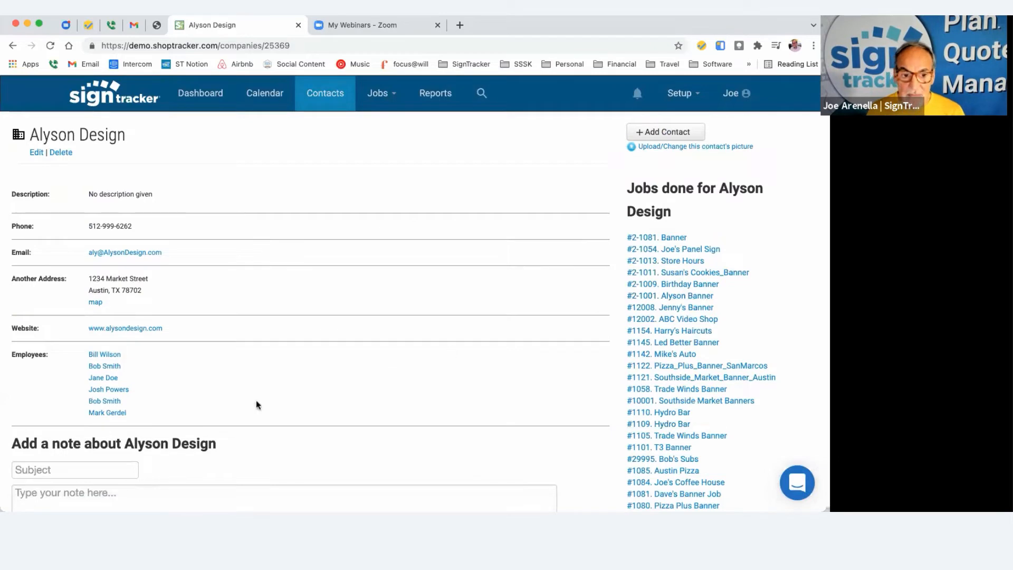
mouse_move(105, 361)
mouse_move(104, 393)
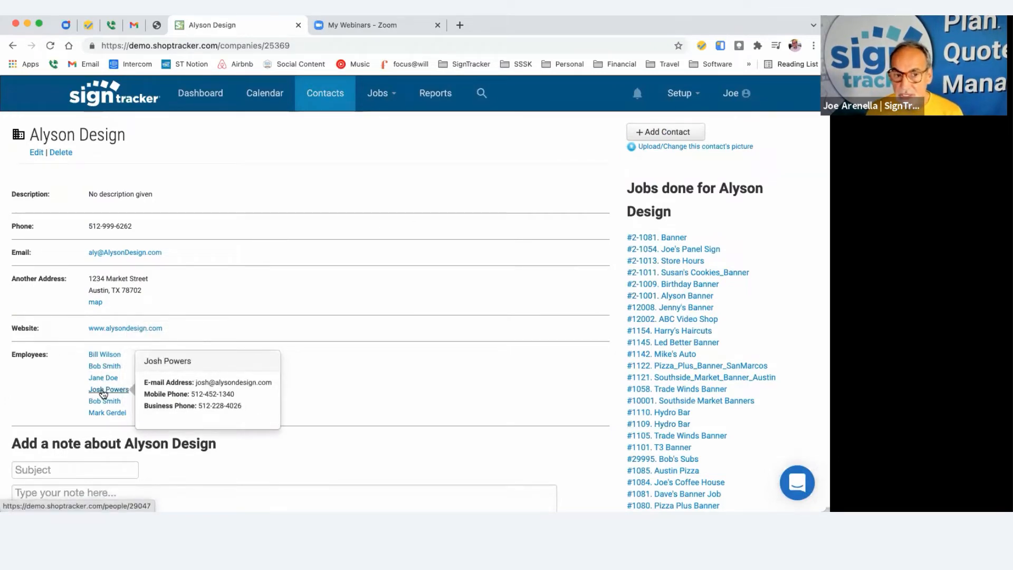
- Open the first listed employee's record and review the contact details, work info and jobs done
left_click(107, 354)
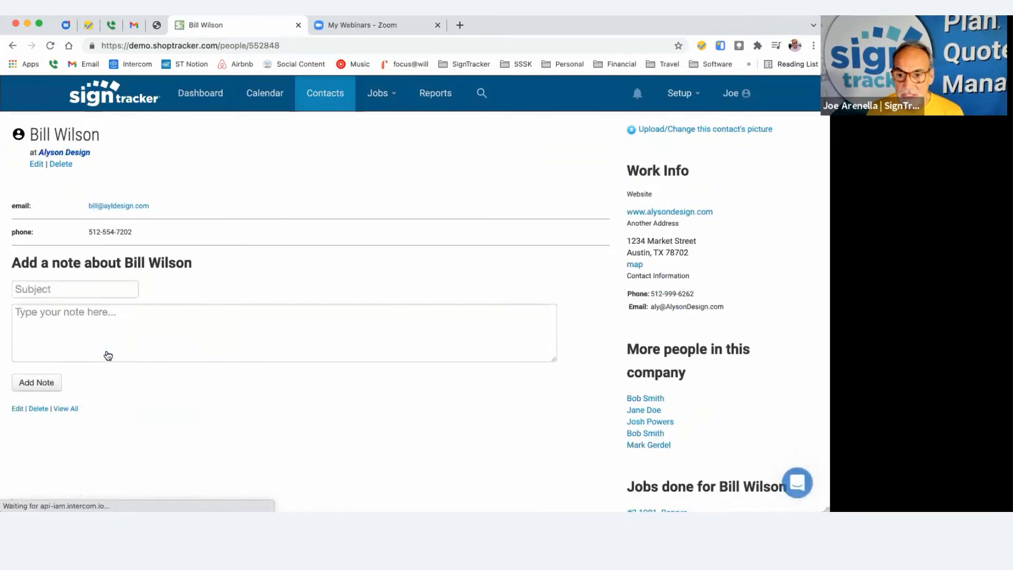
scroll(654, 448, "down", 1)
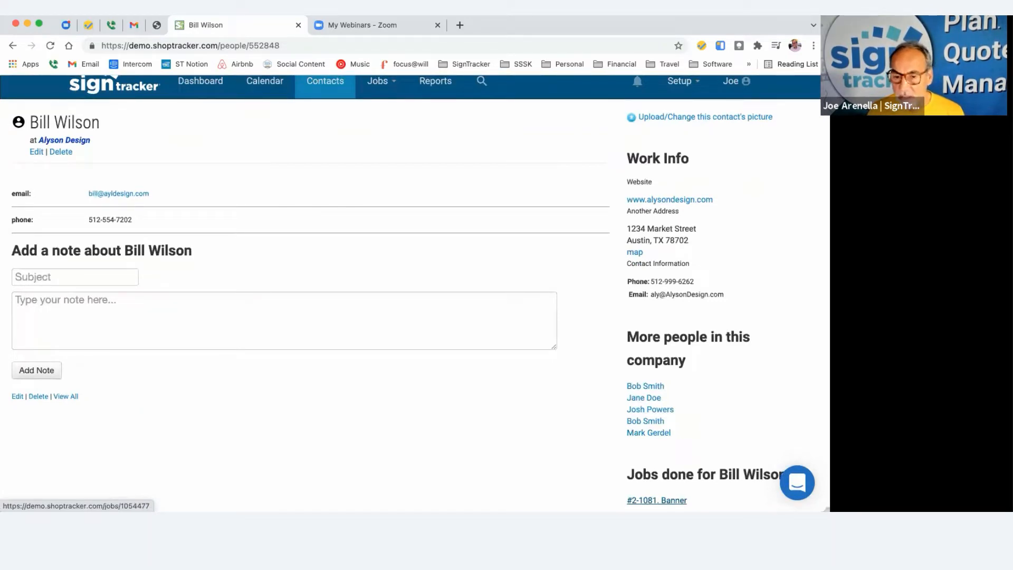
scroll(332, 310, "up", 1)
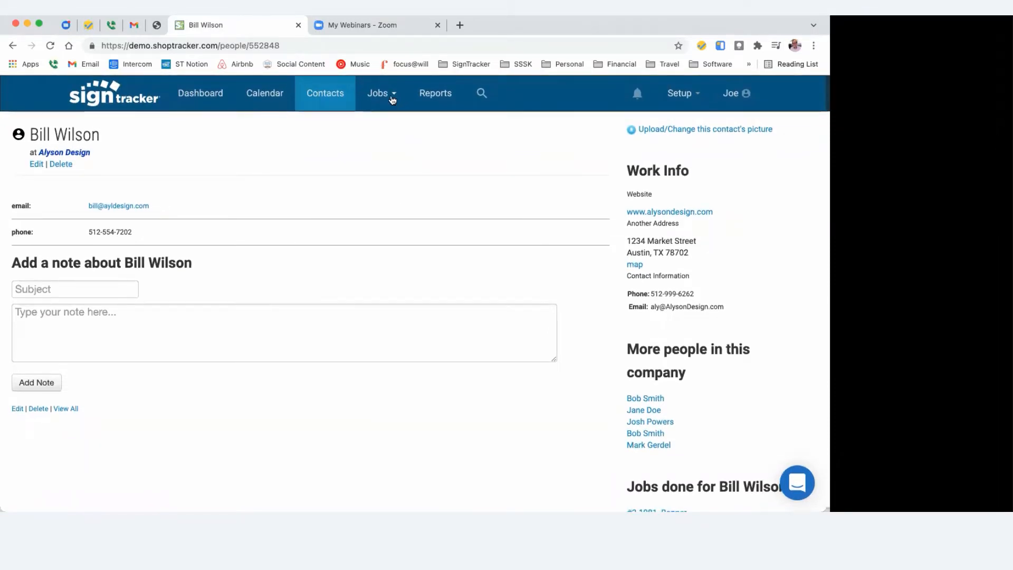
scroll(393, 97, "down", 1)
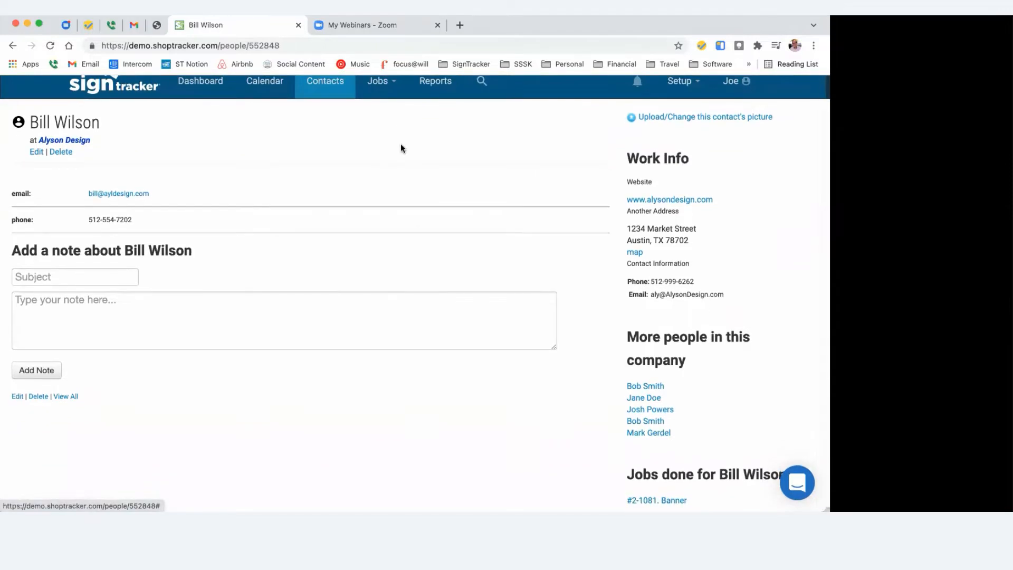
- Open the job list and look through the listed jobs with their stages and due dates
scroll(400, 143, "up", 1)
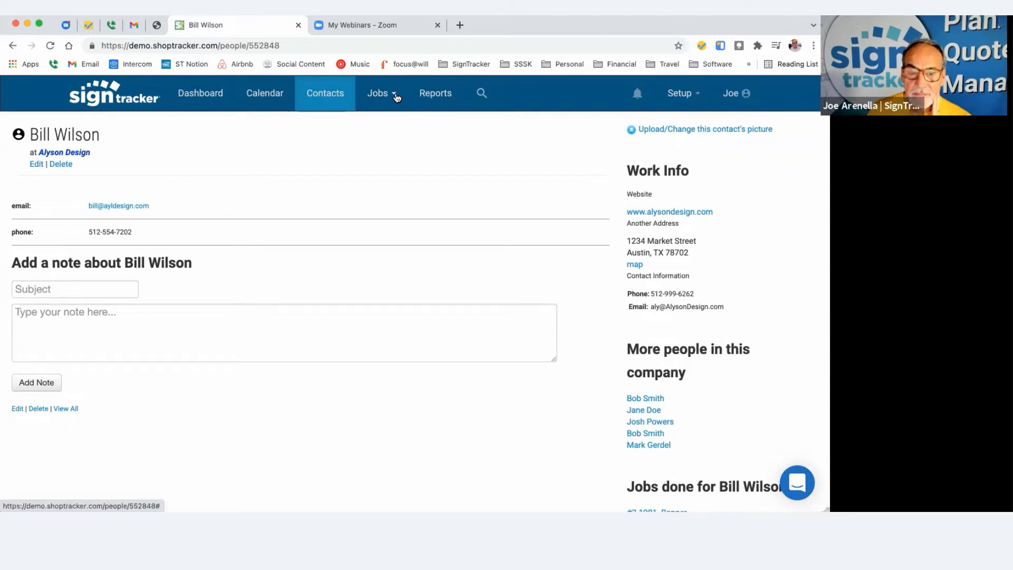
left_click(397, 96)
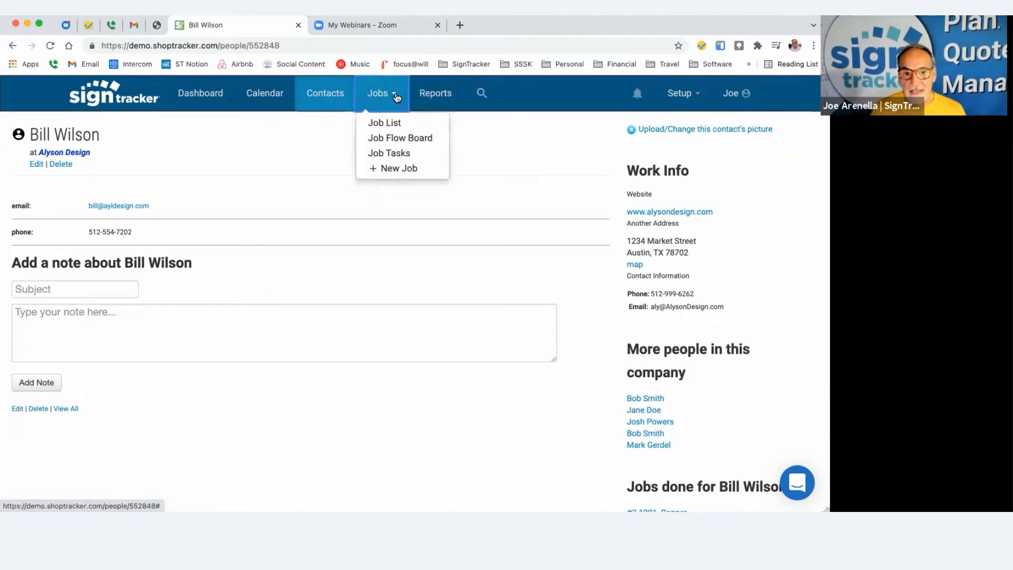
left_click(400, 124)
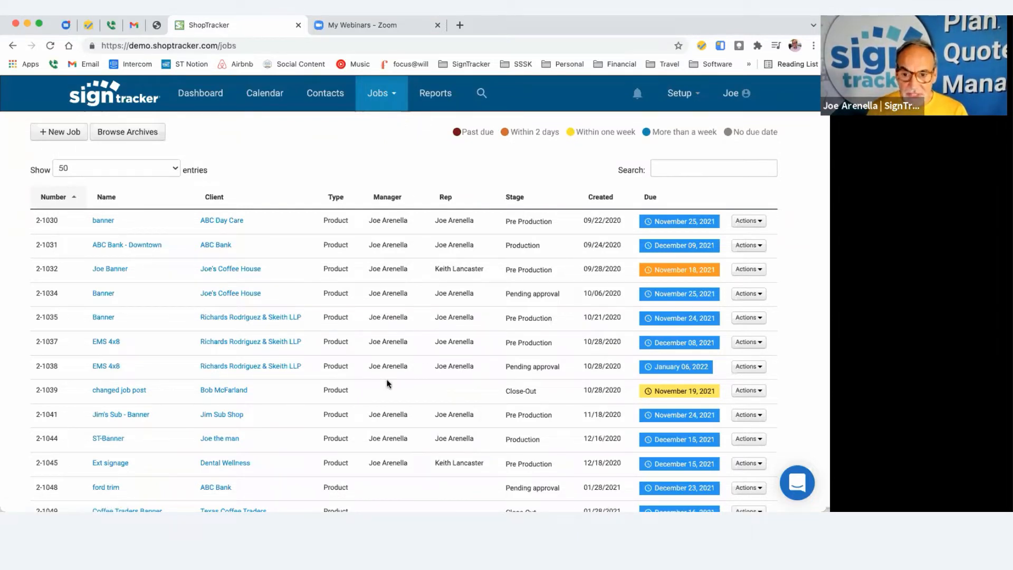
scroll(386, 379, "down", 10)
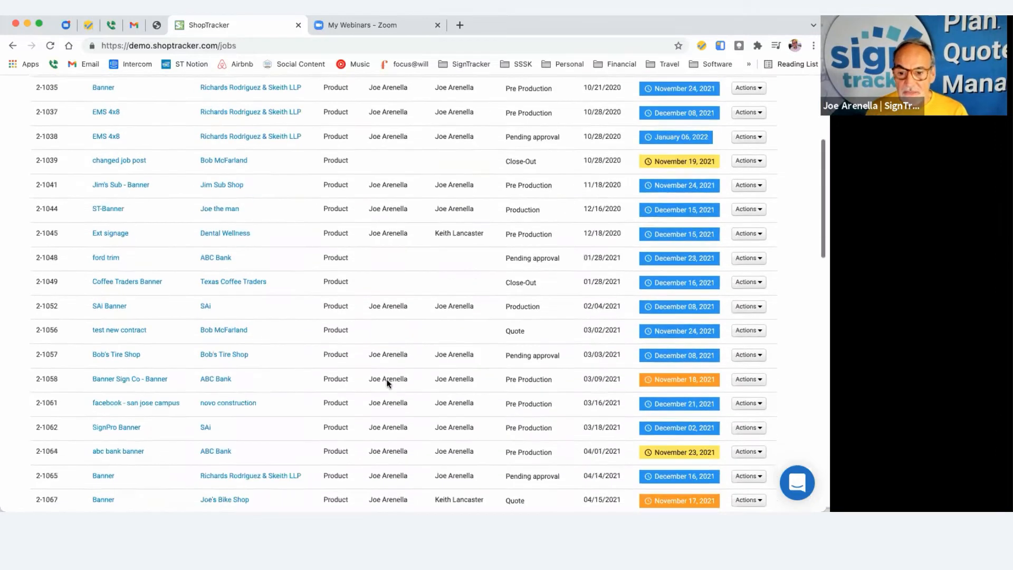
scroll(386, 379, "up", 7)
scroll(386, 378, "up", 3)
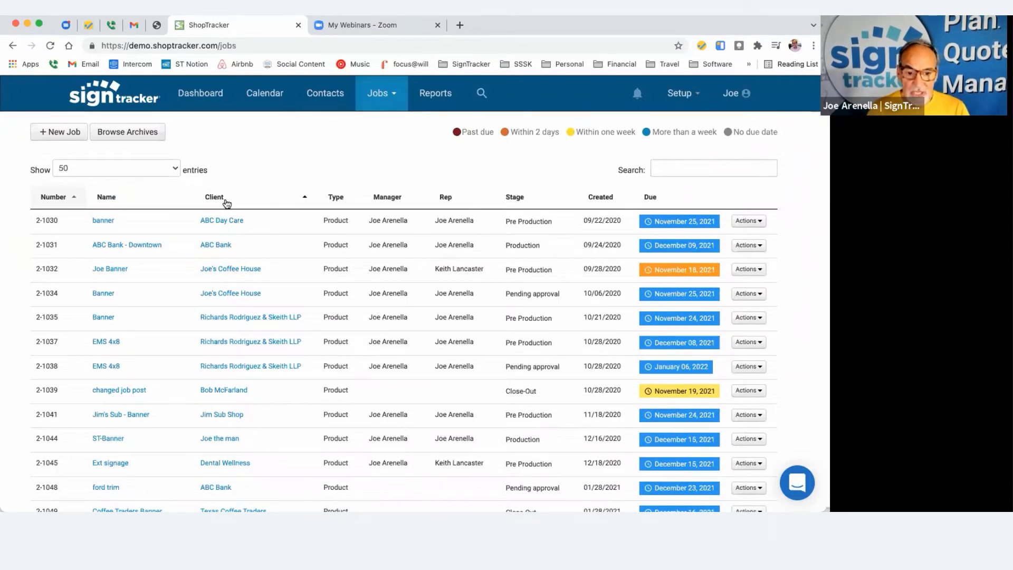
- Filter the job list by "ric" and sort the matching jobs by stage in ascending order
left_click(683, 170)
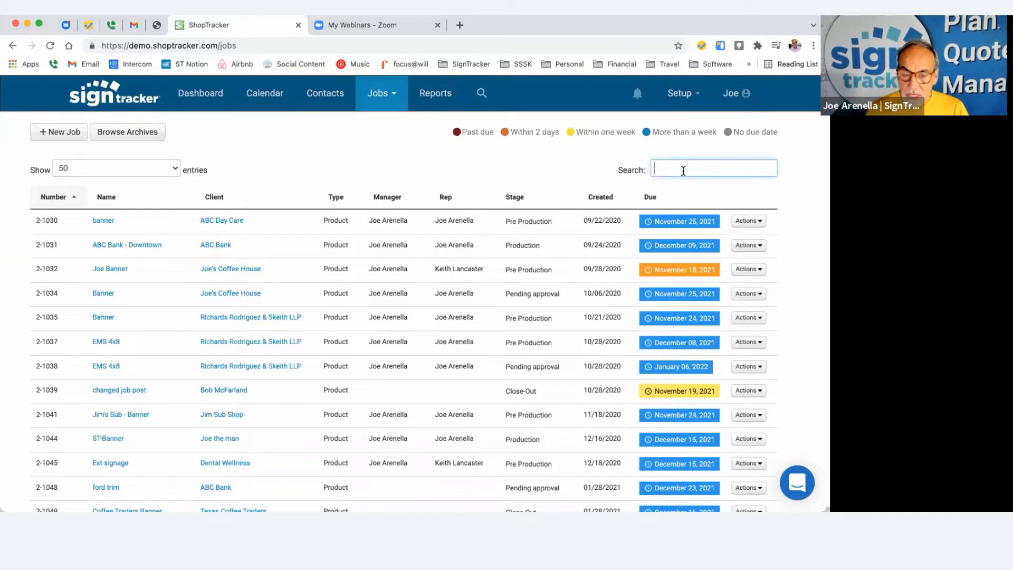
type("ric")
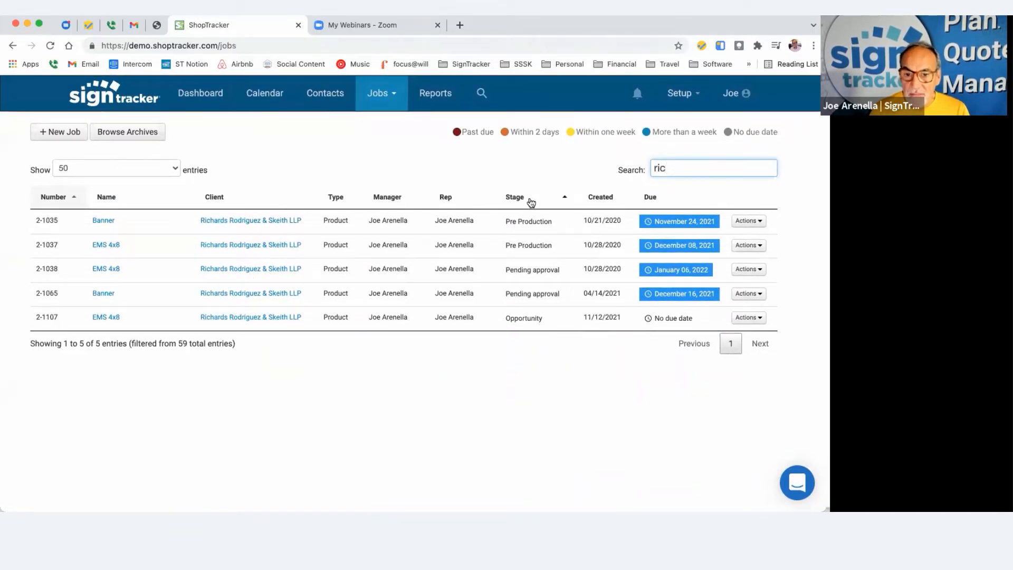
left_click(564, 201)
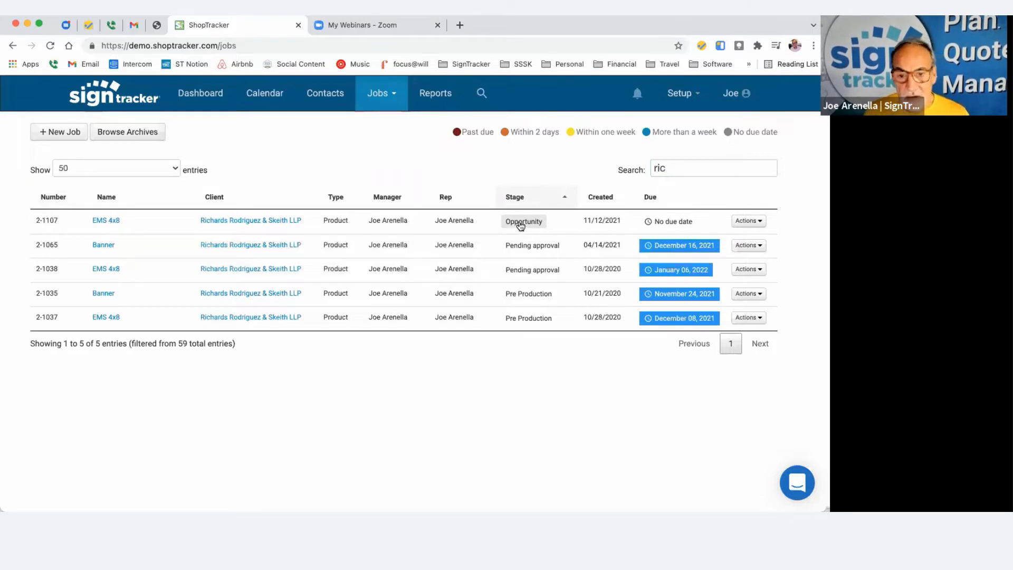
- Change the stage of job 2-1107, EMS 4x8, from the job list to Archive
left_click(520, 225)
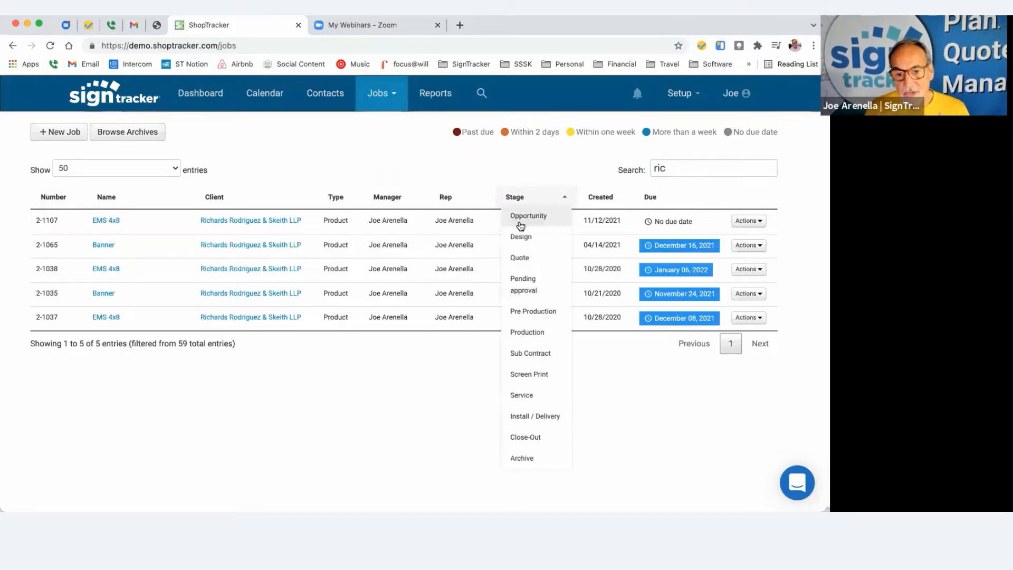
left_click(521, 467)
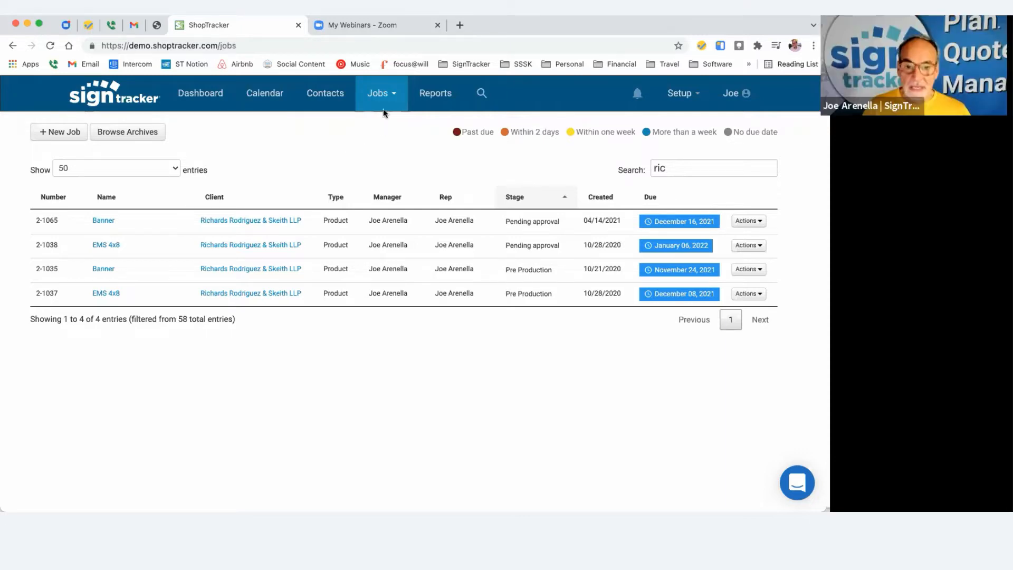
- Open the Job Flow Board in a separate browser tab, viewing the stage choices for job 2-1065 before switching to the board
left_click(390, 94)
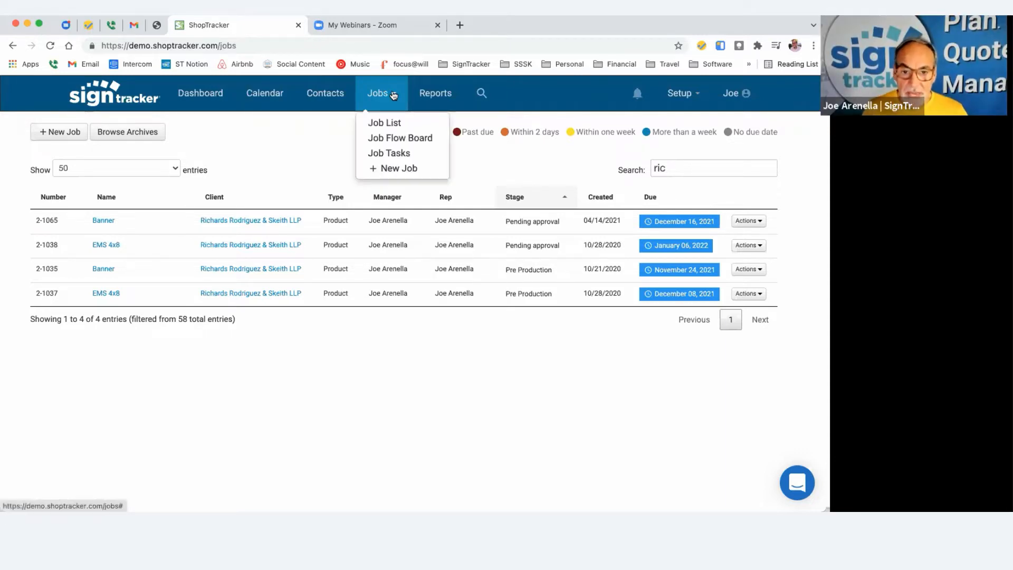
left_click(388, 139, "super")
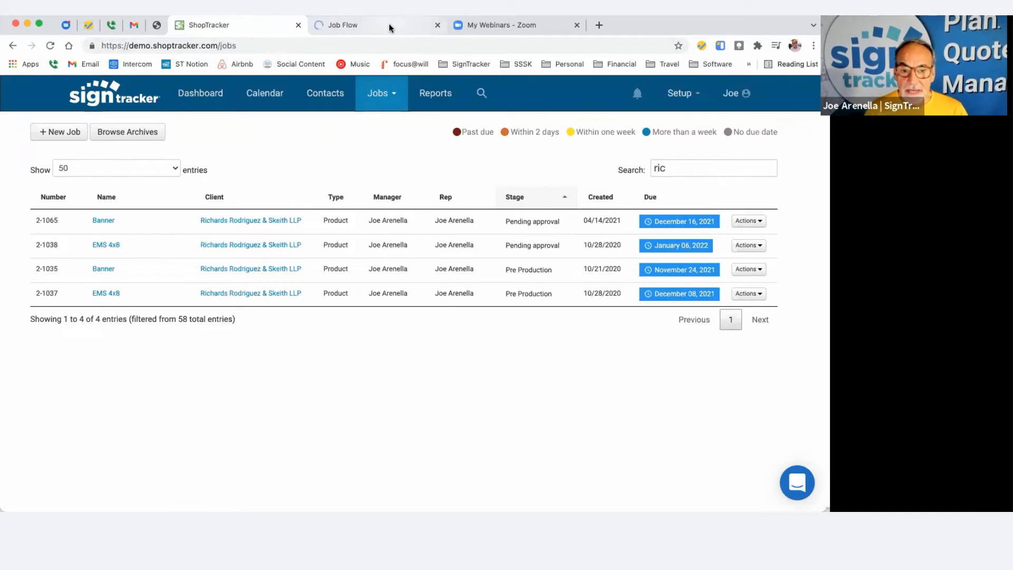
left_click(531, 224)
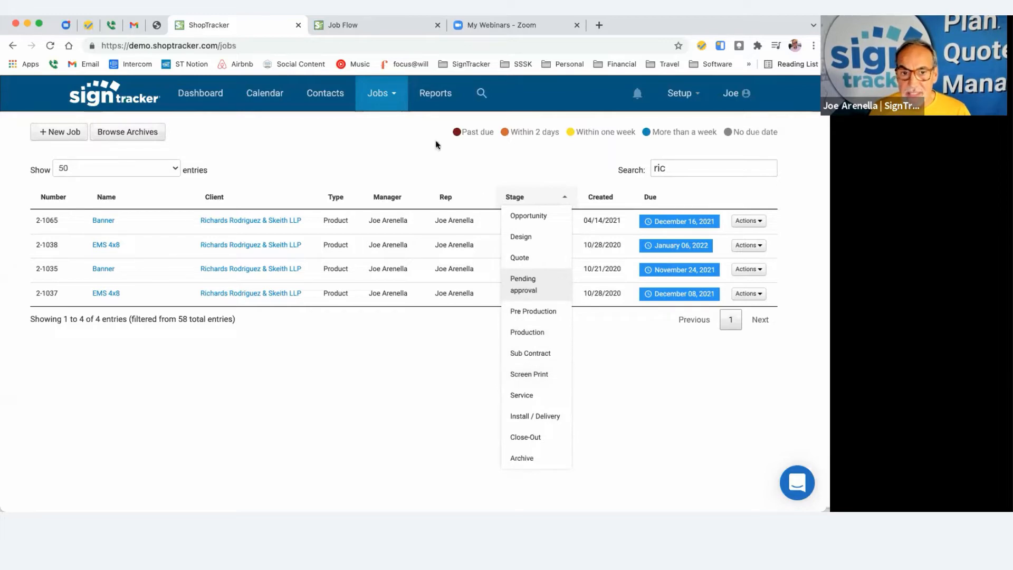
left_click(376, 27)
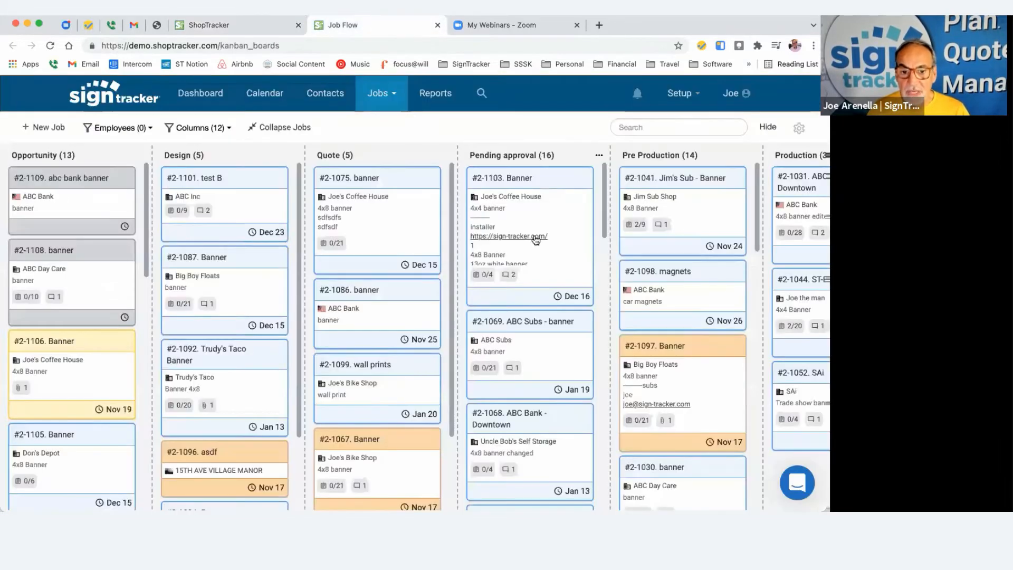
- Look across the Job Flow Board's stage columns from Opportunity through Close-Out and Archive
scroll(543, 251, "right", 10)
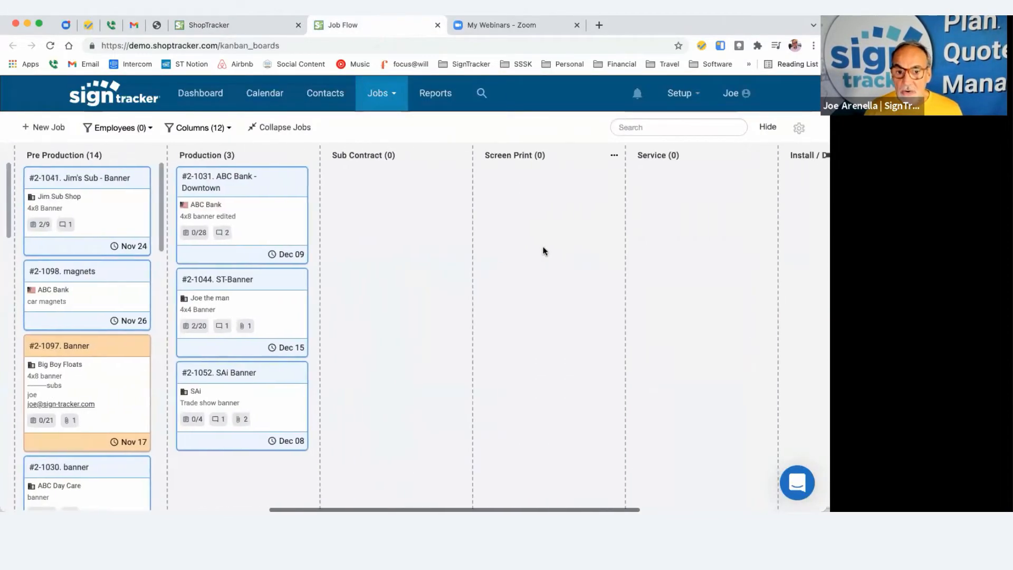
scroll(542, 251, "left", 10)
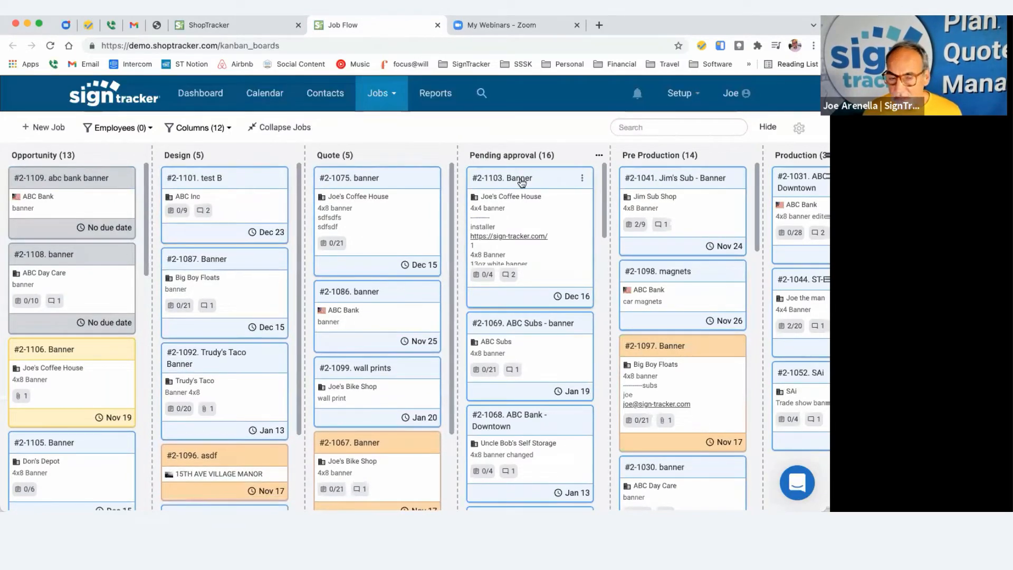
scroll(512, 259, "right", 15)
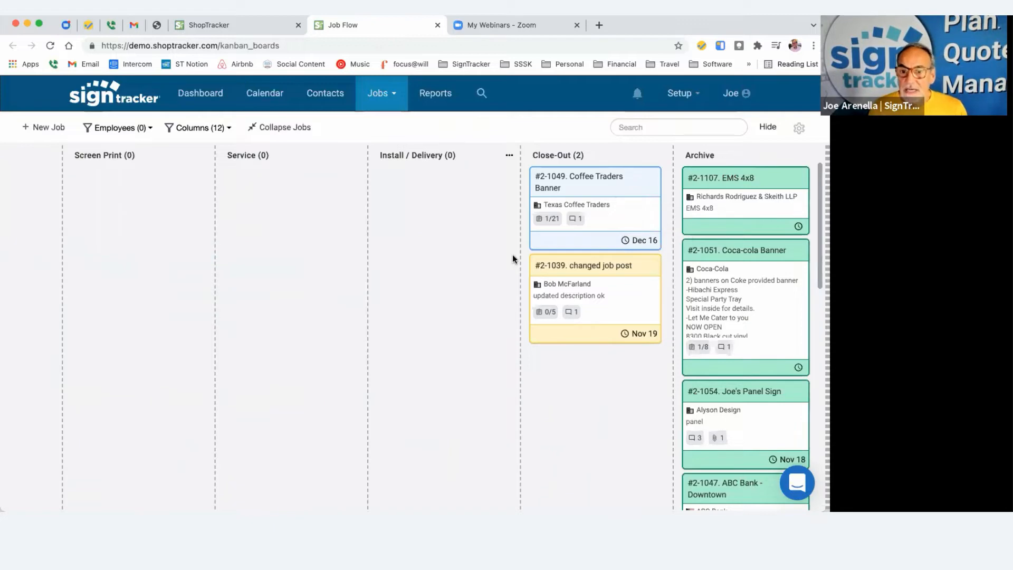
mouse_move(564, 180)
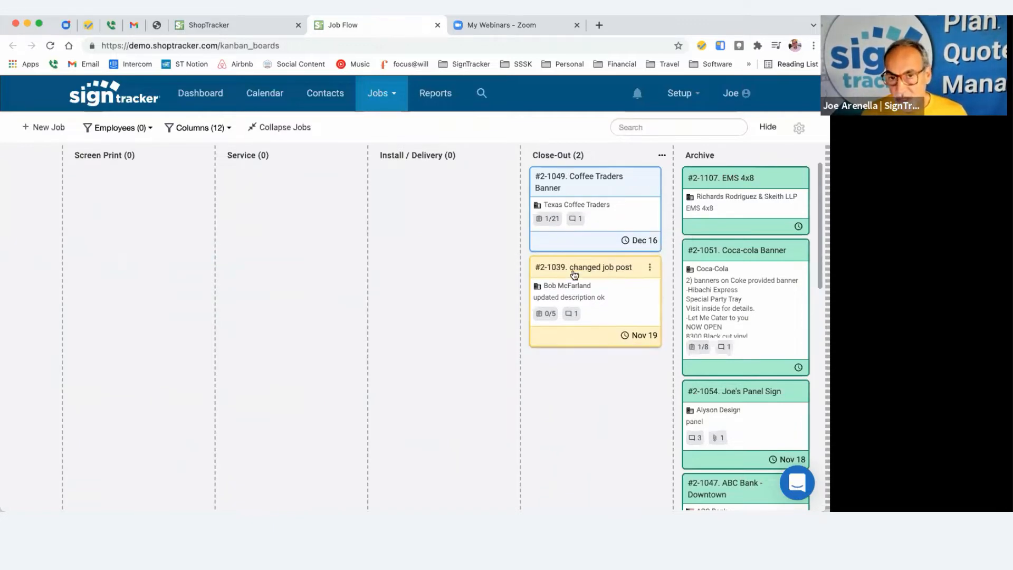
scroll(358, 218, "left", 8)
scroll(311, 219, "left", 10)
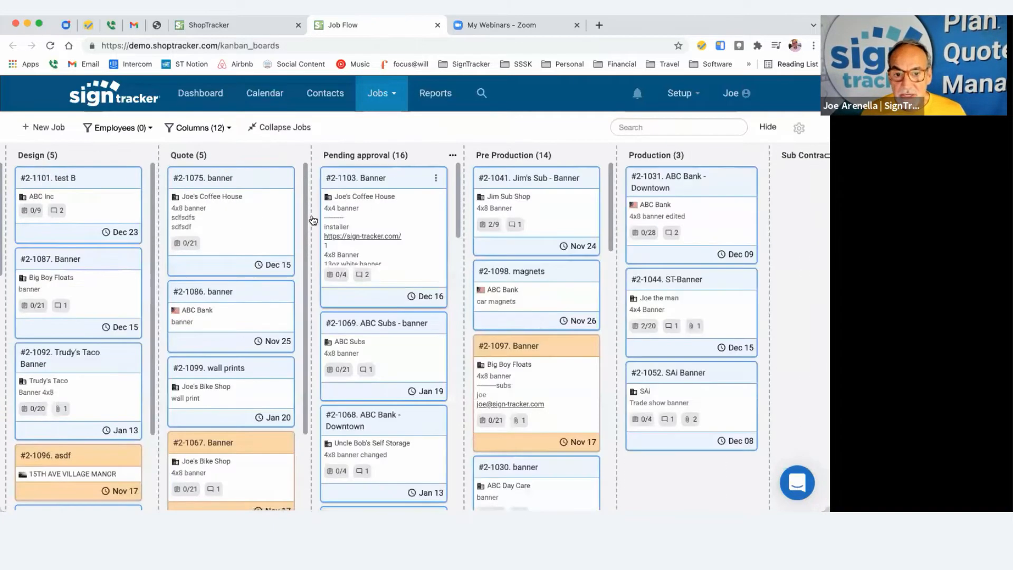
- Move job #2-1031, ABC Bank - Downtown, from the Production column to the Close-Out column
scroll(449, 219, "right", 5)
left_click_drag(447, 198, 638, 200)
scroll(456, 219, "right", 8)
left_click_drag(242, 194, 791, 184)
scroll(763, 247, "right", 4)
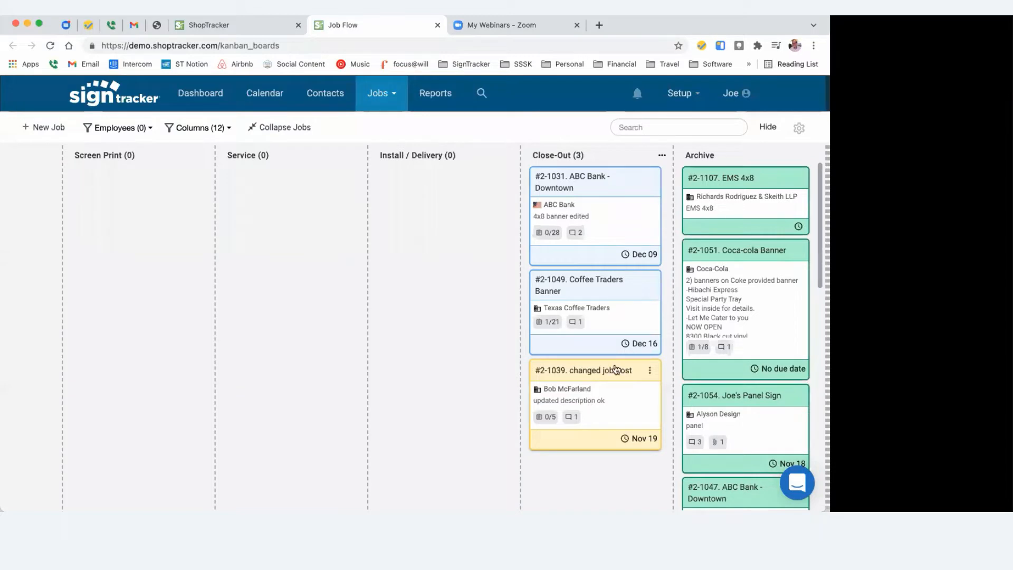
- Put job #2-1031, ABC Bank - Downtown, on hold with the reason "inv 11/17"
left_click(649, 183)
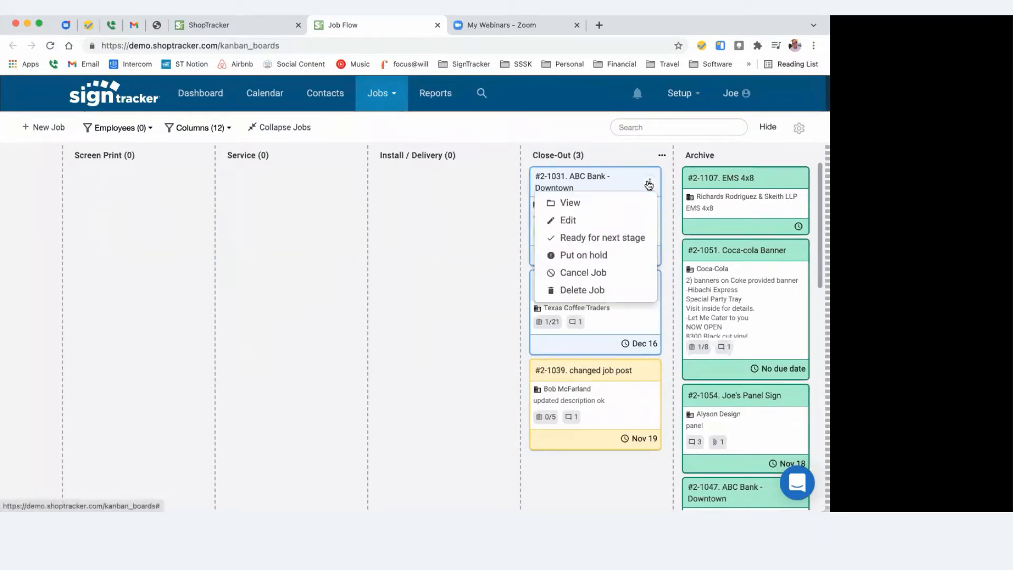
left_click(600, 257)
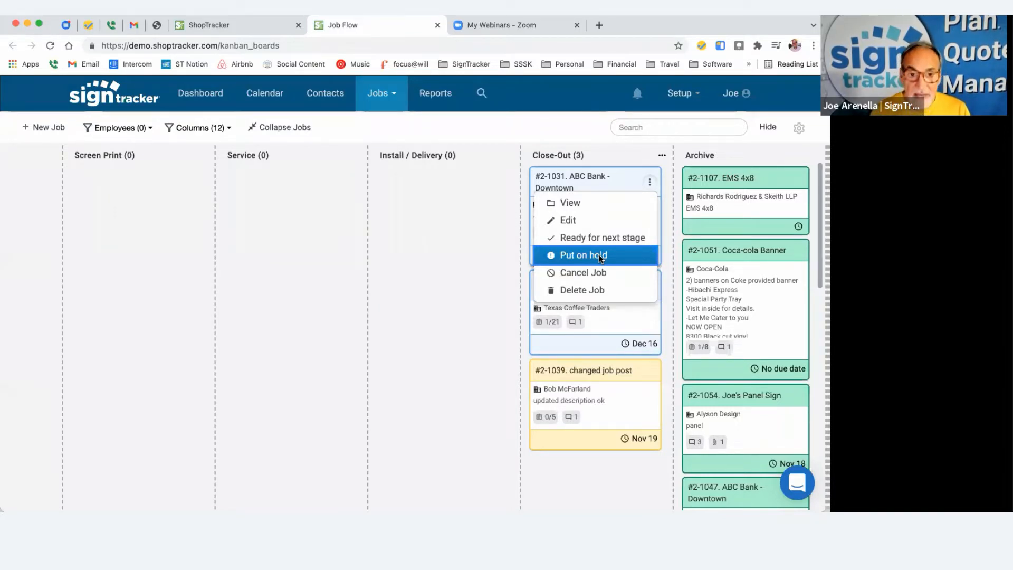
left_click(599, 254)
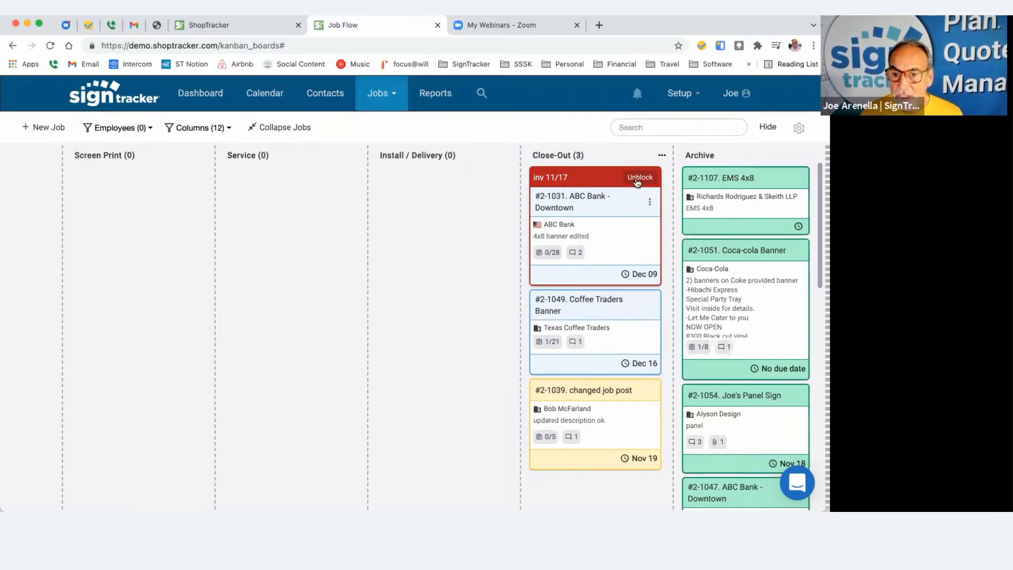
- Move the on-hold job #2-1031, ABC Bank - Downtown, to the Archive column and unblock it
left_click_drag(638, 180, 780, 179)
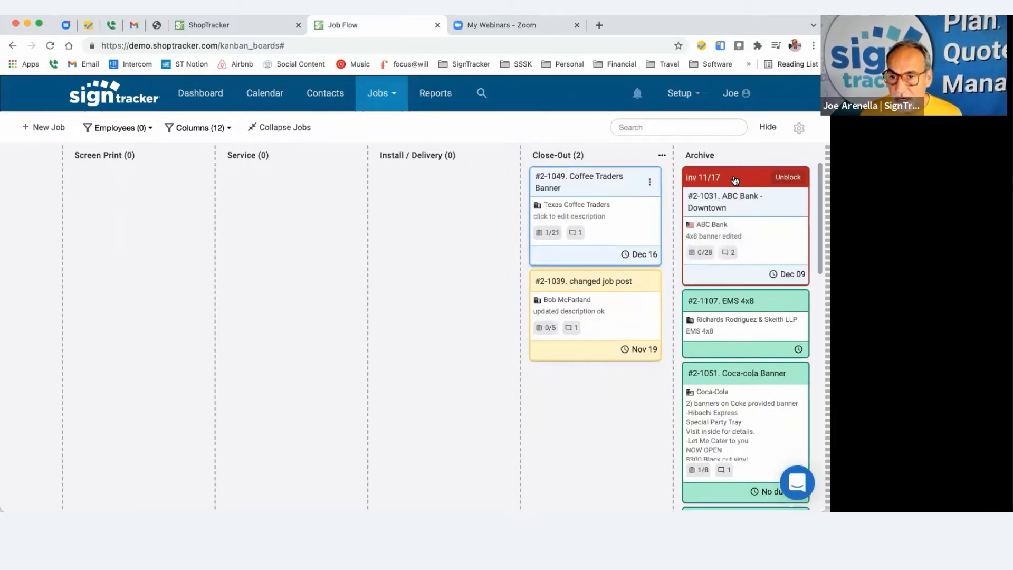
left_click(789, 178)
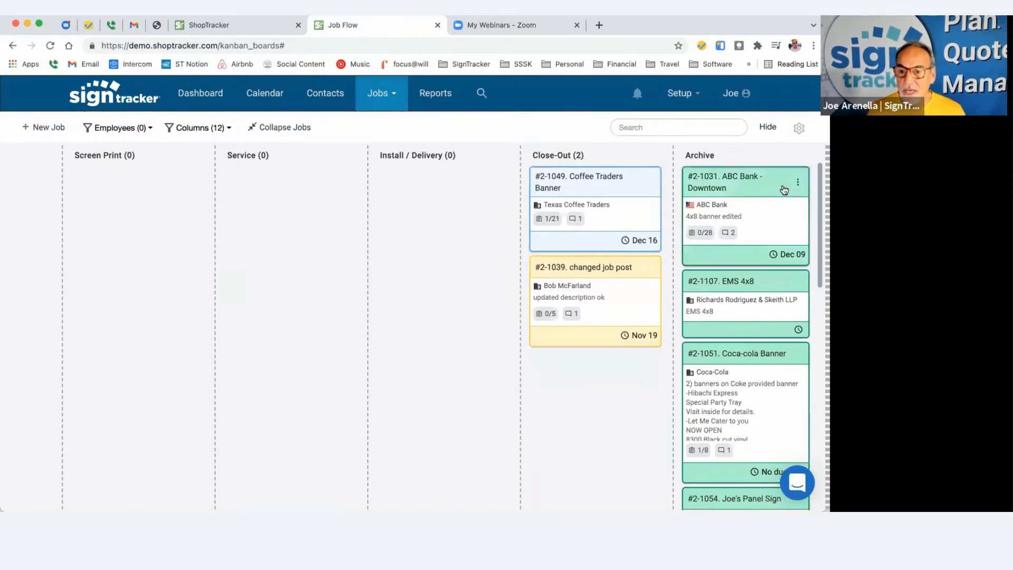
- Compare the jobs in the board's Archive column with the job list, and review the board's earlier stages back to Opportunity
scroll(765, 237, "down", 10)
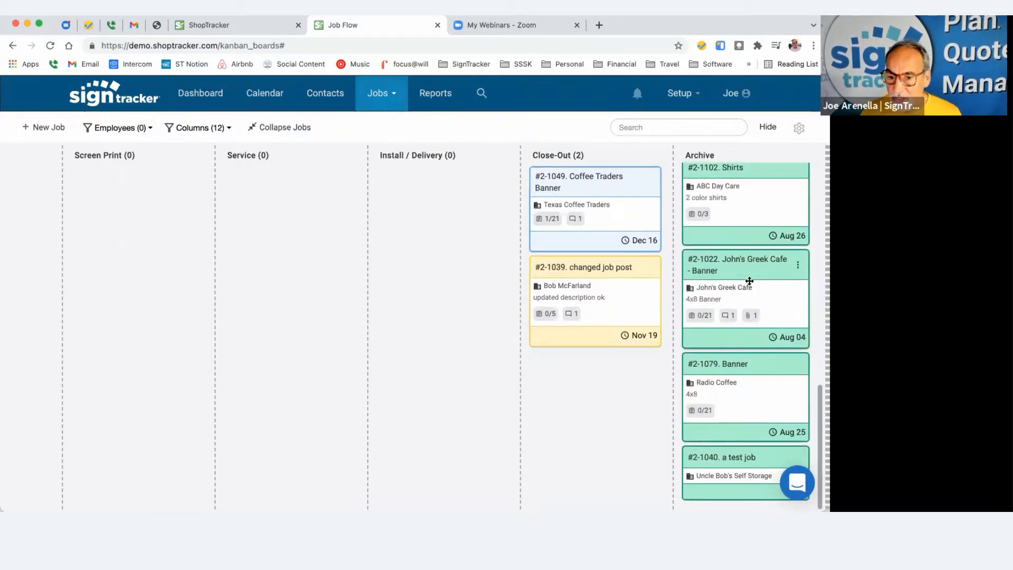
scroll(749, 286, "up", 10)
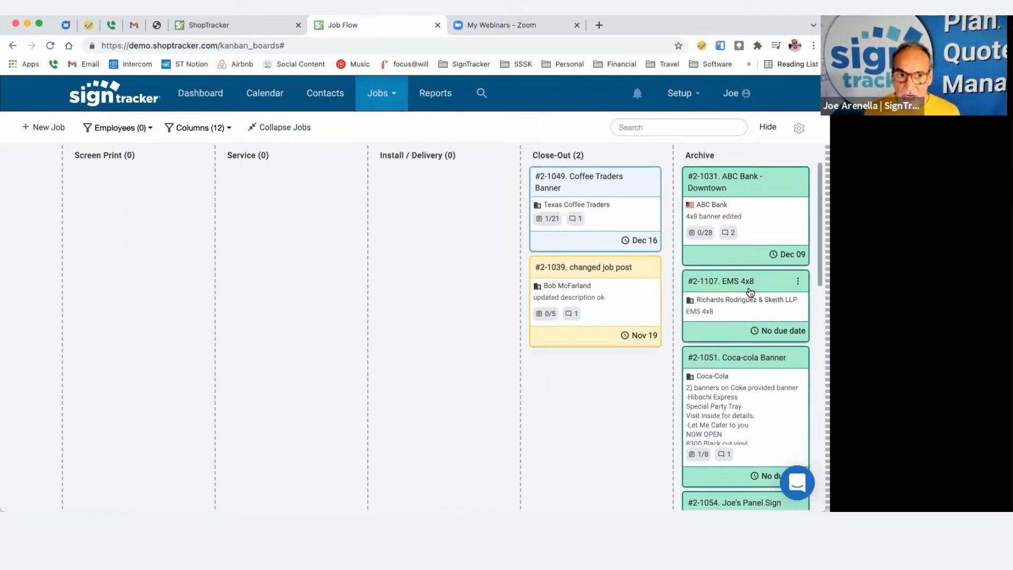
left_click(255, 27)
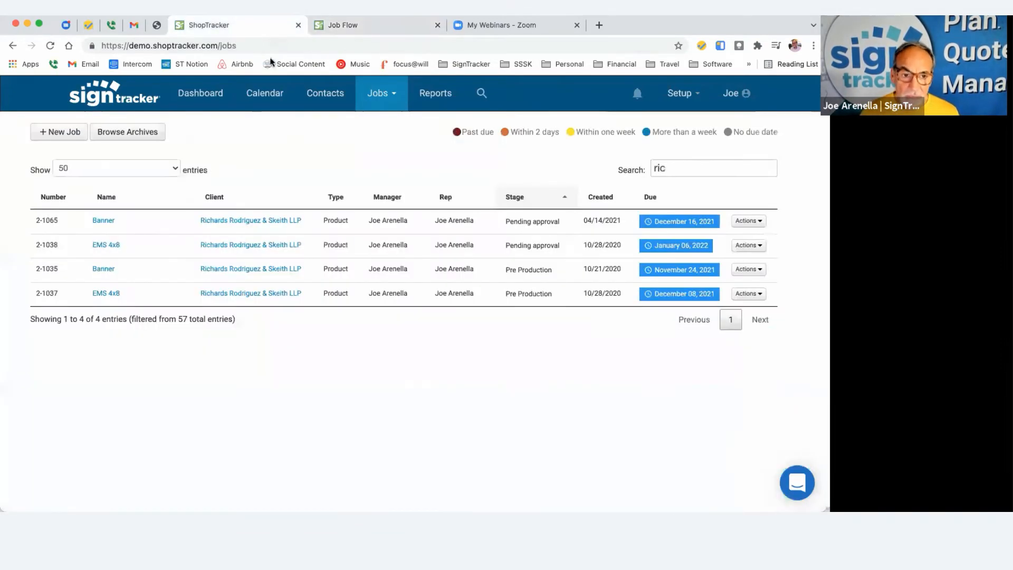
left_click(381, 24)
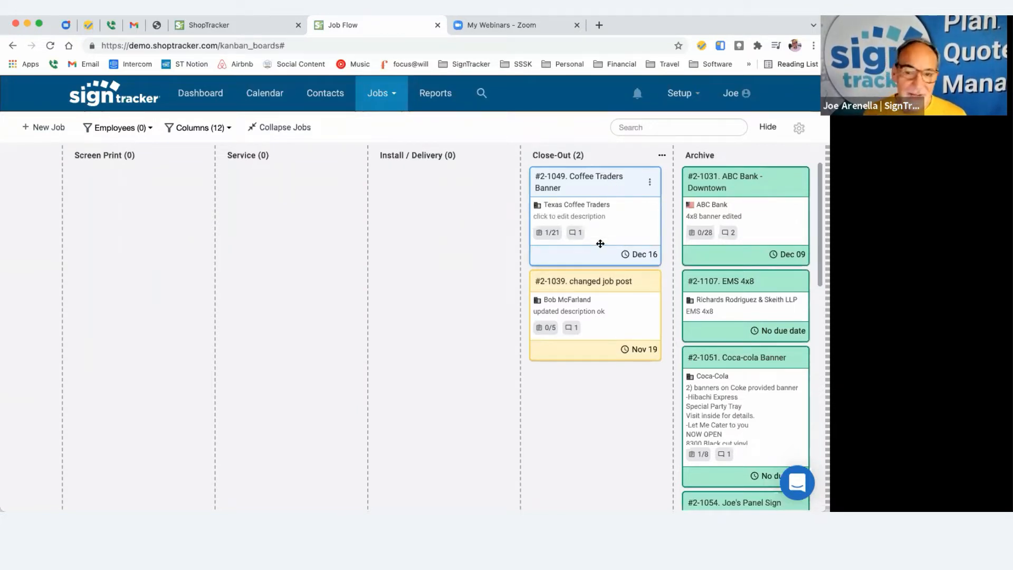
scroll(580, 181, "left", 1)
scroll(581, 181, "right", 1)
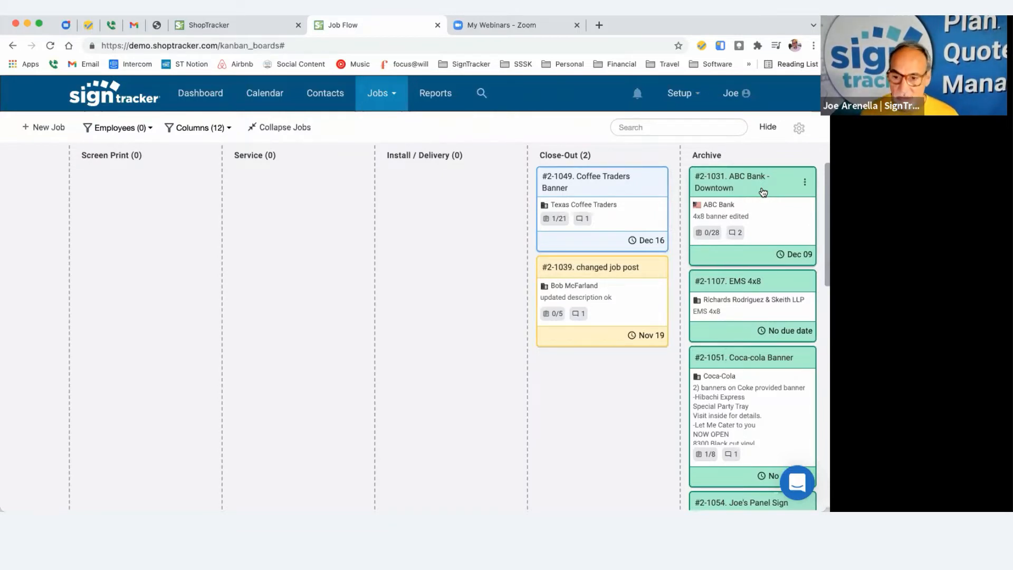
scroll(222, 227, "left", 8)
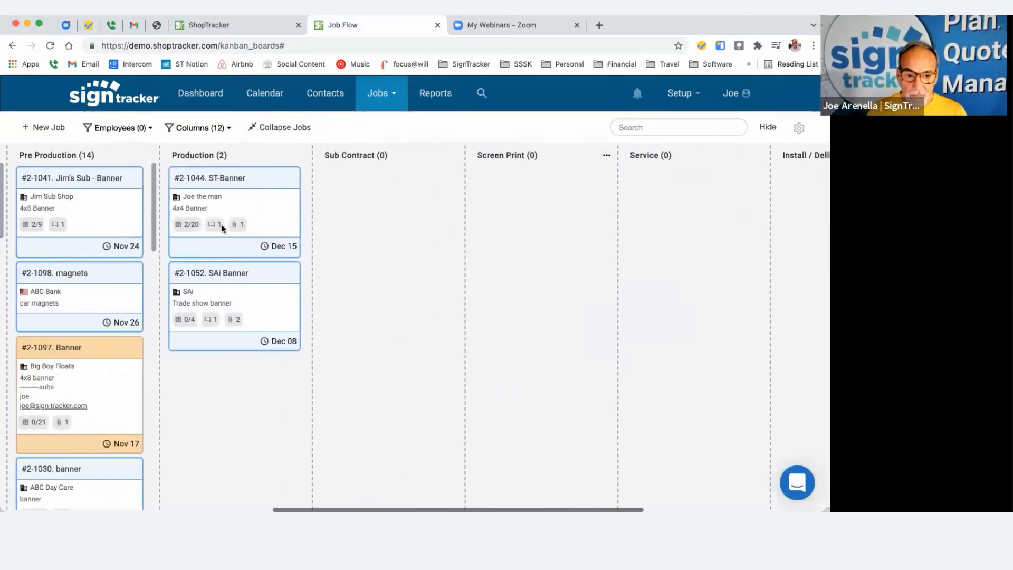
scroll(222, 227, "left", 10)
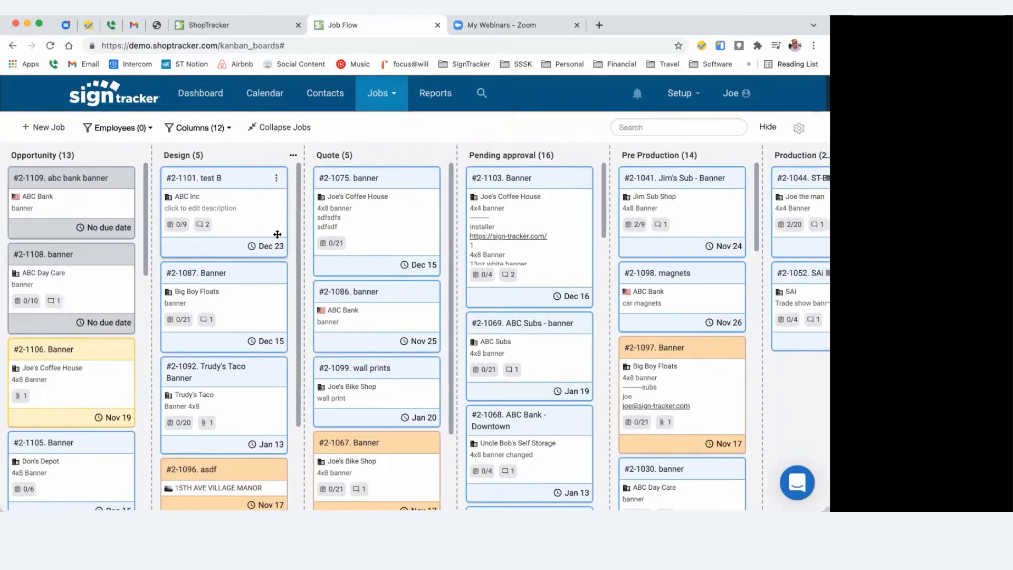
- Put job #2-1049, Coffee Traders Banner, in the Close-Out column on hold with the reason "11/17"
scroll(277, 234, "right", 7)
scroll(276, 234, "right", 10)
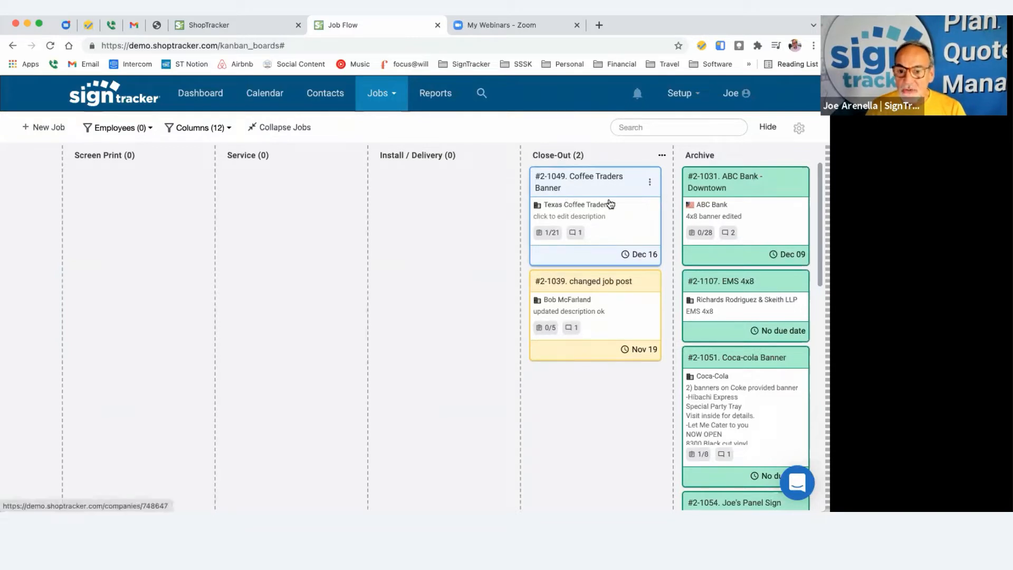
left_click(651, 183)
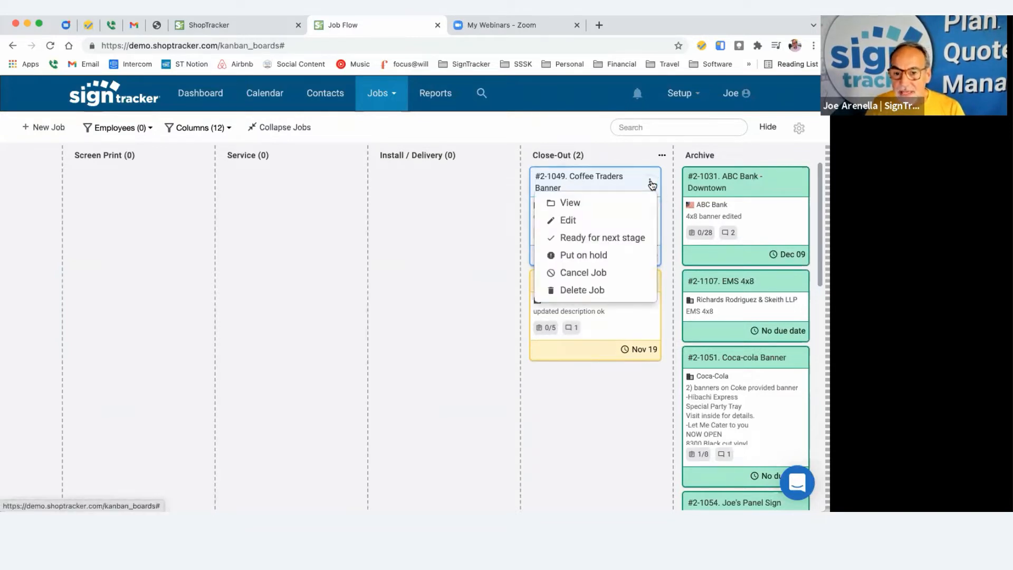
left_click(606, 252)
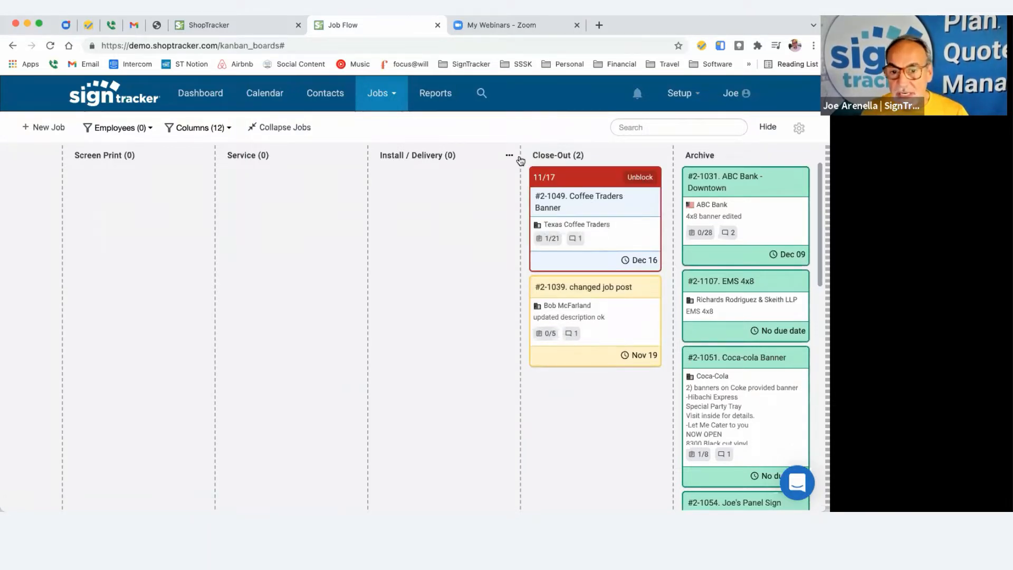
- Insert a column named "past due invoices" after Close-Out and try to move job #2-1049, Coffee Traders Banner, into it
left_click(661, 157)
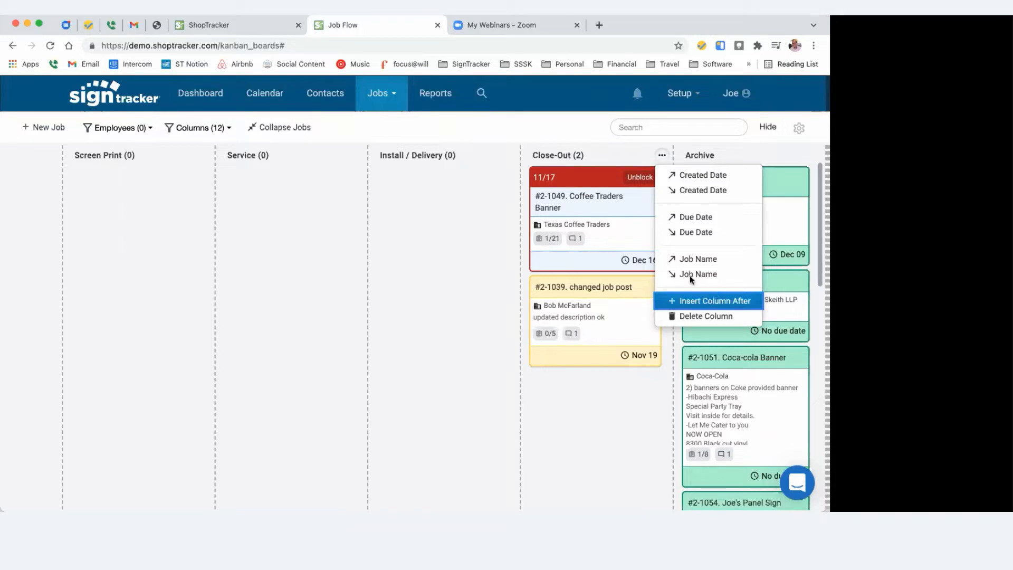
left_click(511, 140)
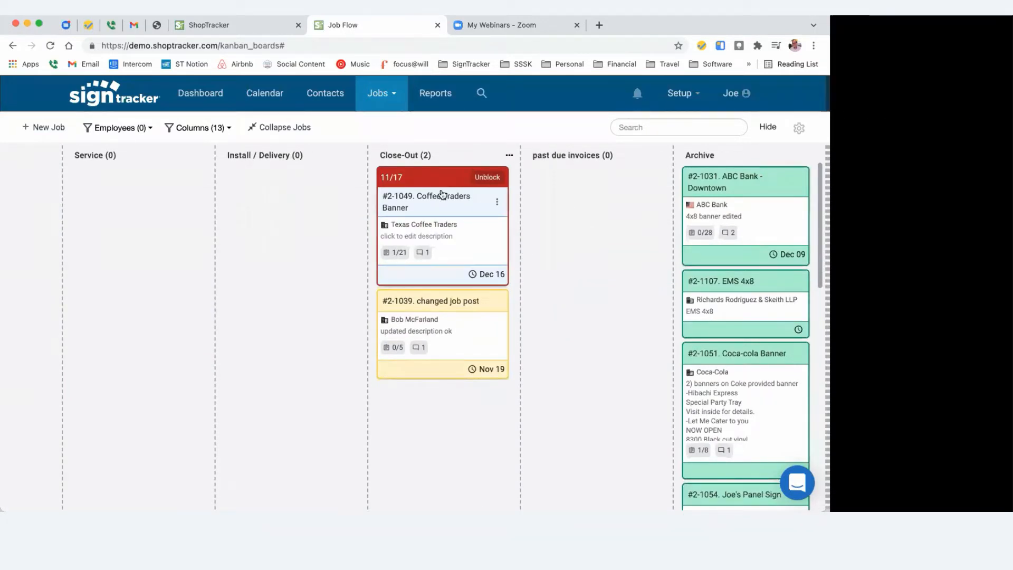
left_click_drag(442, 194, 576, 195)
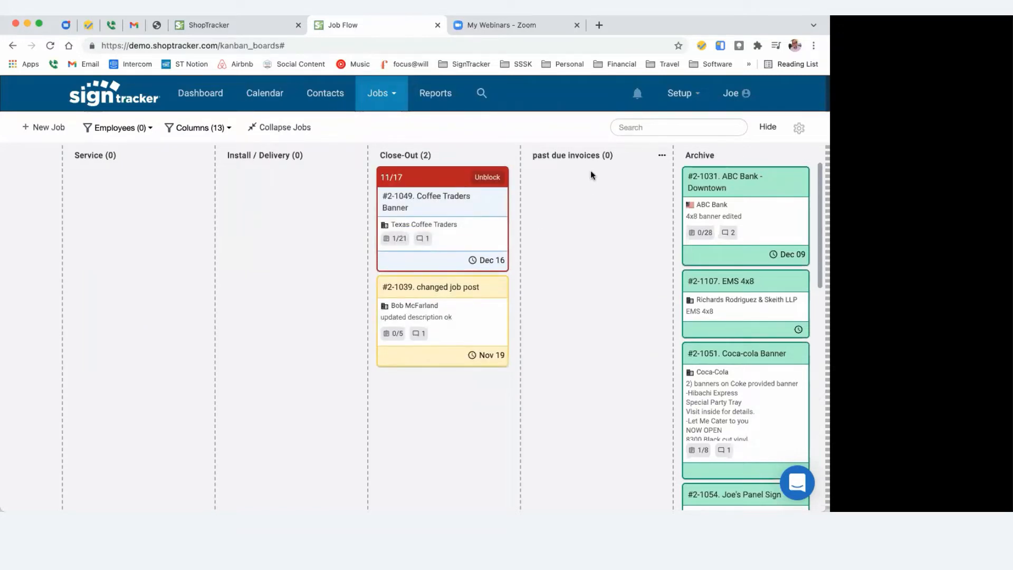
- Hide the "past due invoices" column on the board and show it again
left_click(226, 128)
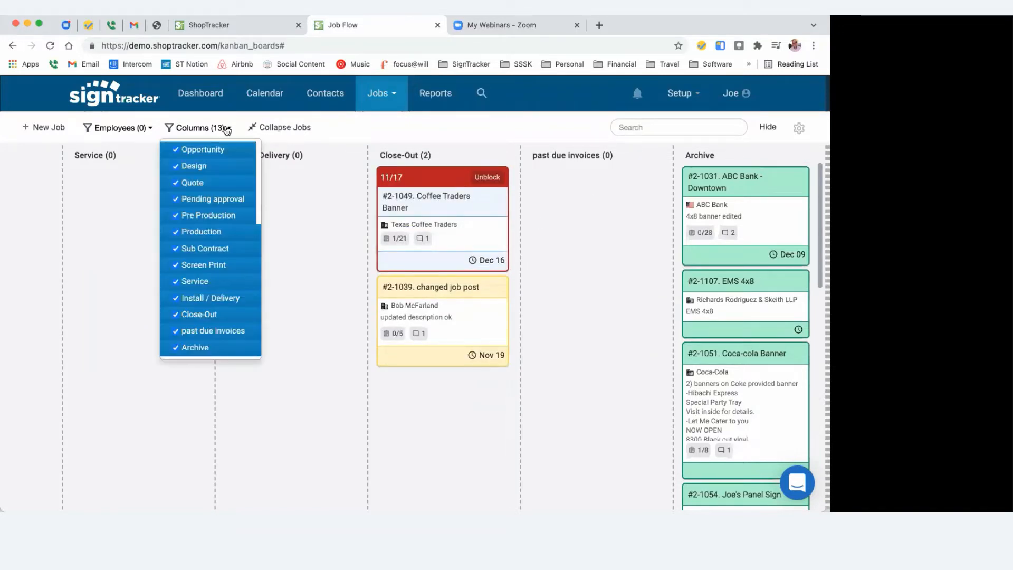
left_click(175, 331)
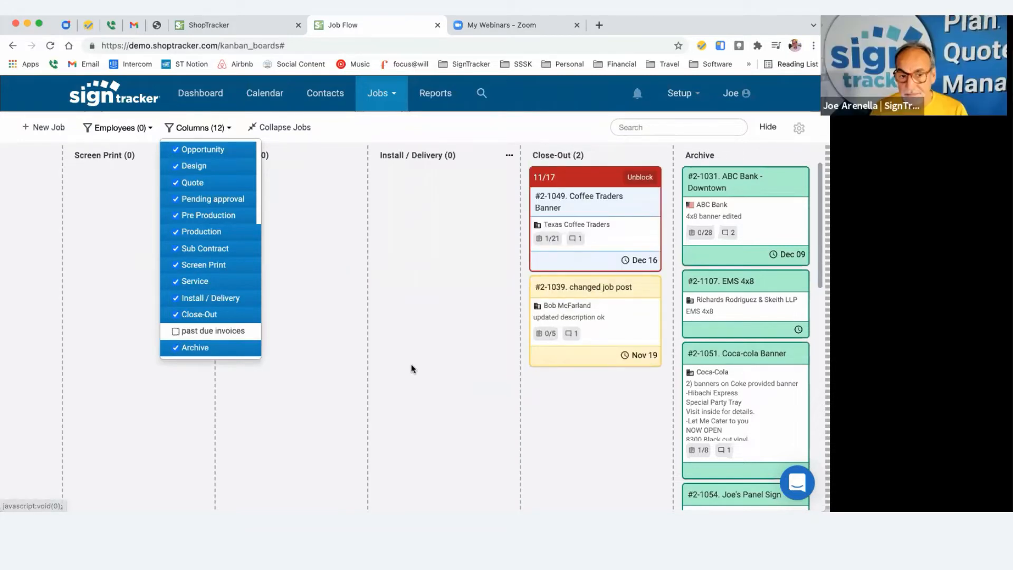
left_click(175, 331)
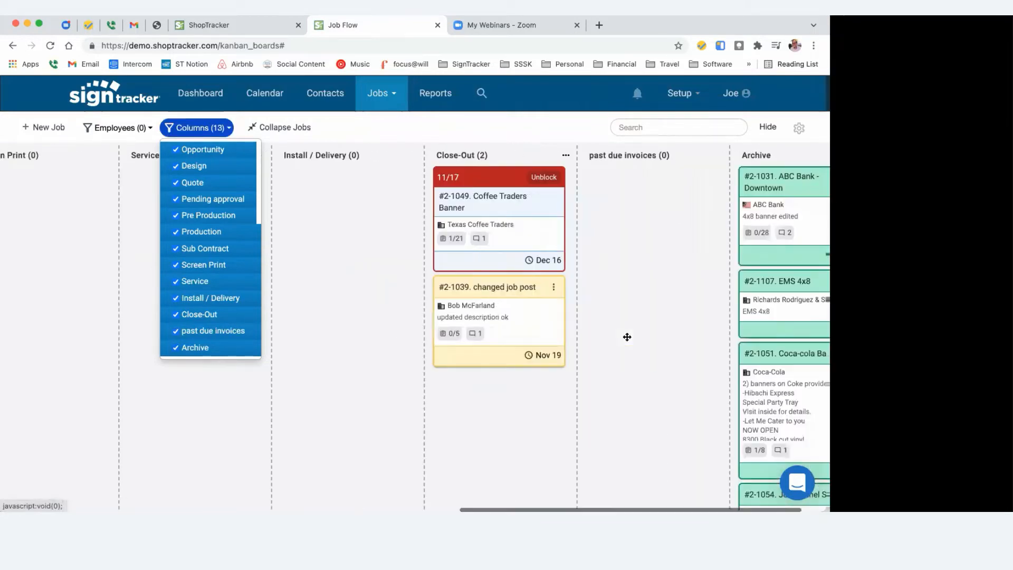
- Move job #2-1049, Coffee Traders Banner, into "past due invoices", and hide and redisplay that column with the job in it
left_click_drag(452, 200, 582, 204)
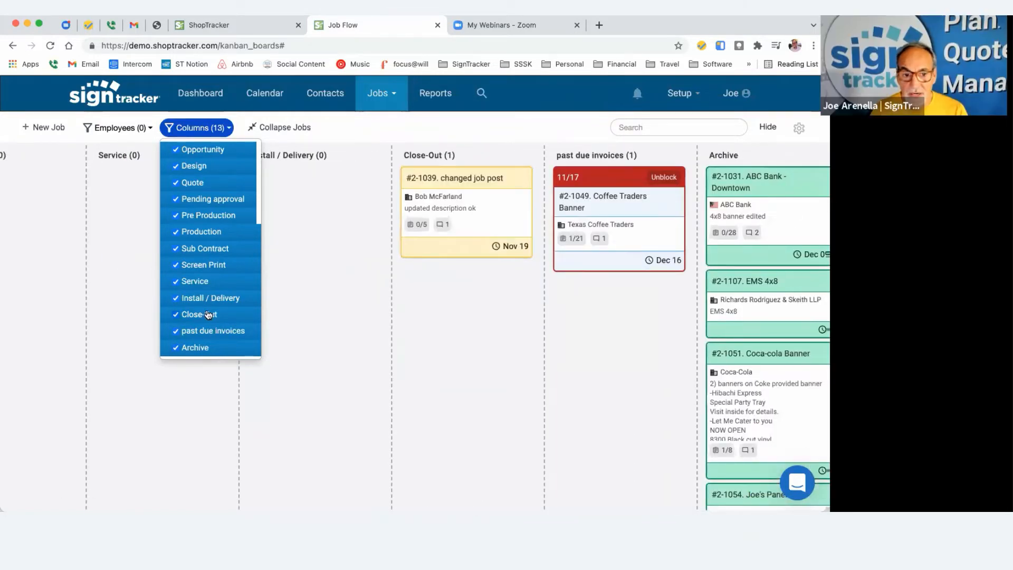
left_click(175, 331)
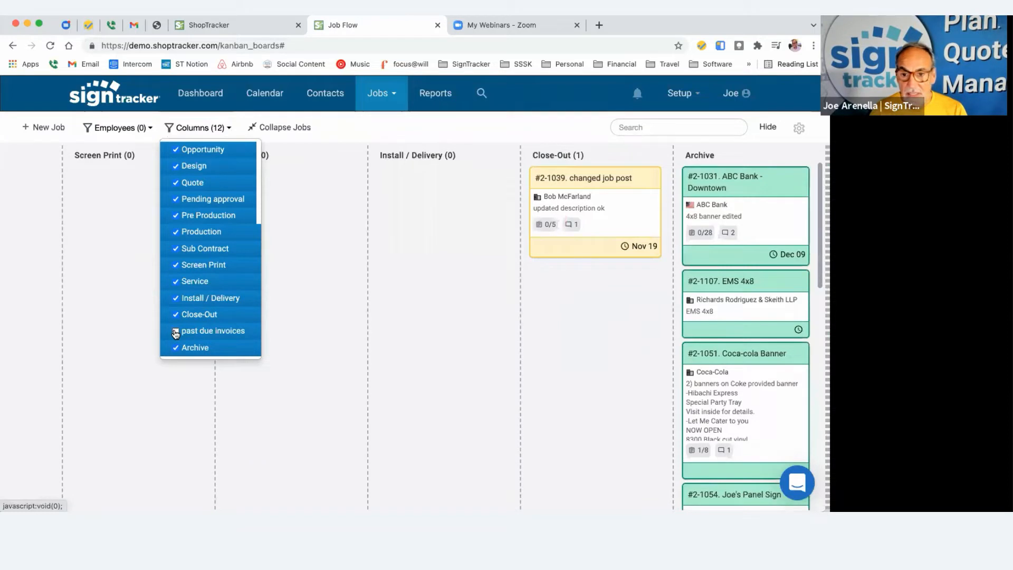
left_click(175, 333)
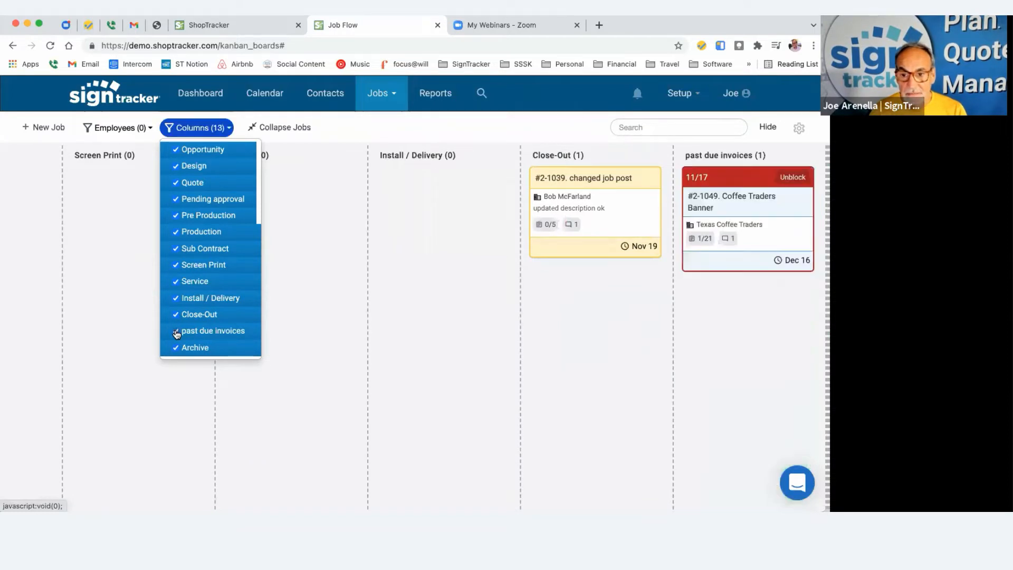
- Return job #2-1049, Coffee Traders Banner, to Close-Out below #2-1039 and delete the "past due invoices" column
scroll(622, 327, "right", 3)
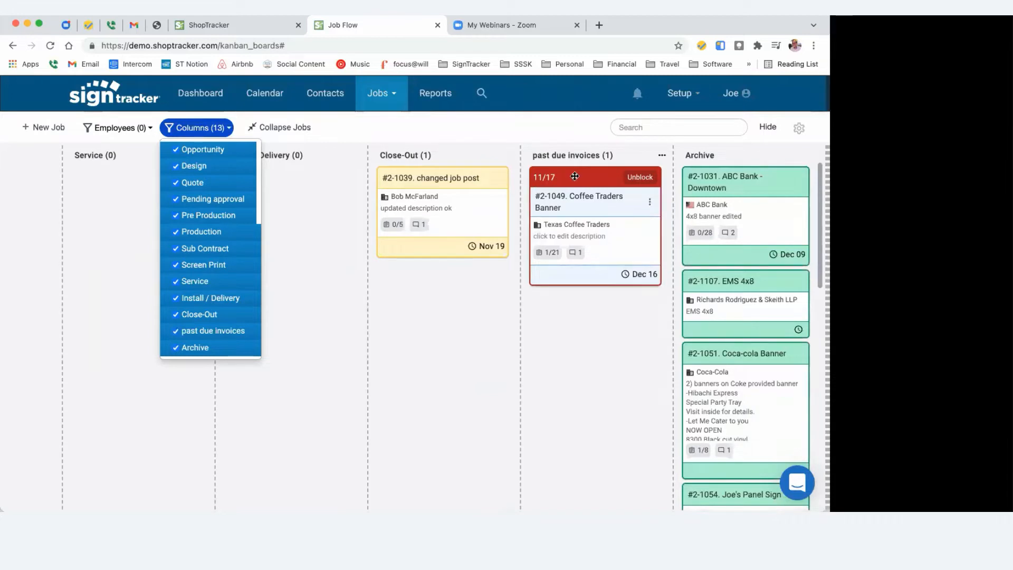
left_click_drag(577, 177, 425, 295)
left_click(662, 155)
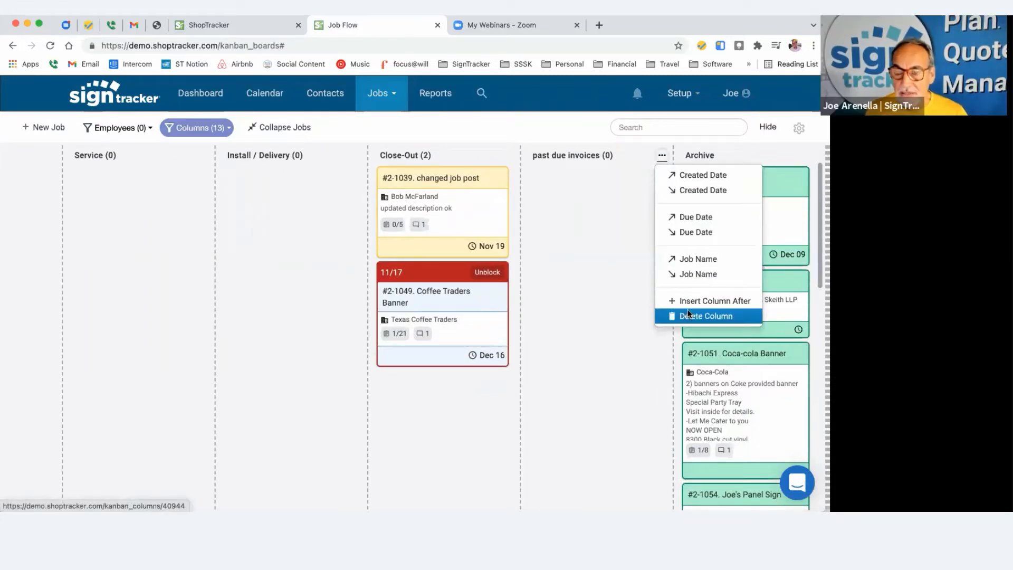
left_click(533, 112)
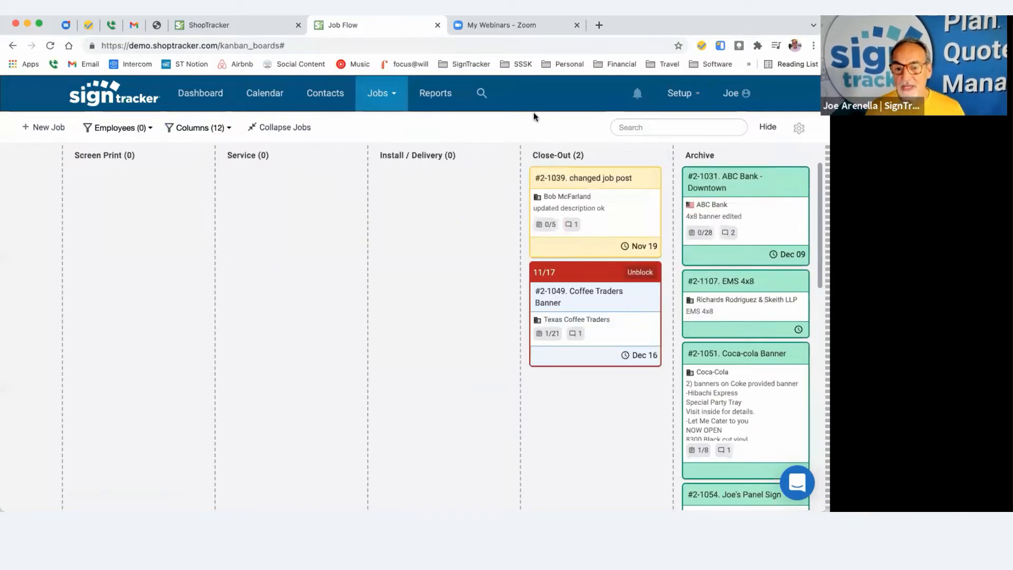
- Reorder the board columns so that Service comes first, followed by Install / Delivery and Screen Print, after Sub Contract
scroll(430, 249, "left", 5)
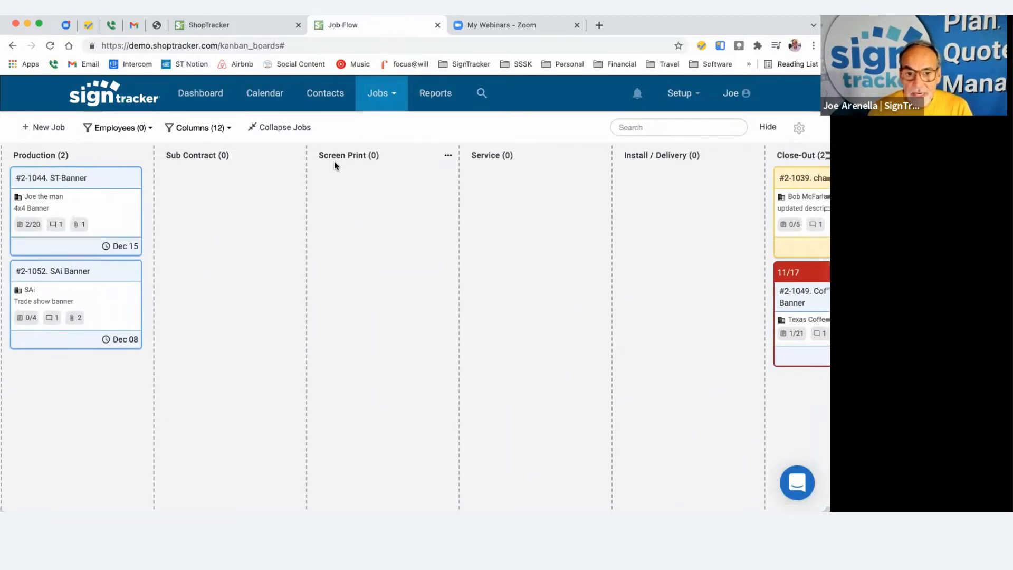
left_click_drag(335, 160, 647, 201)
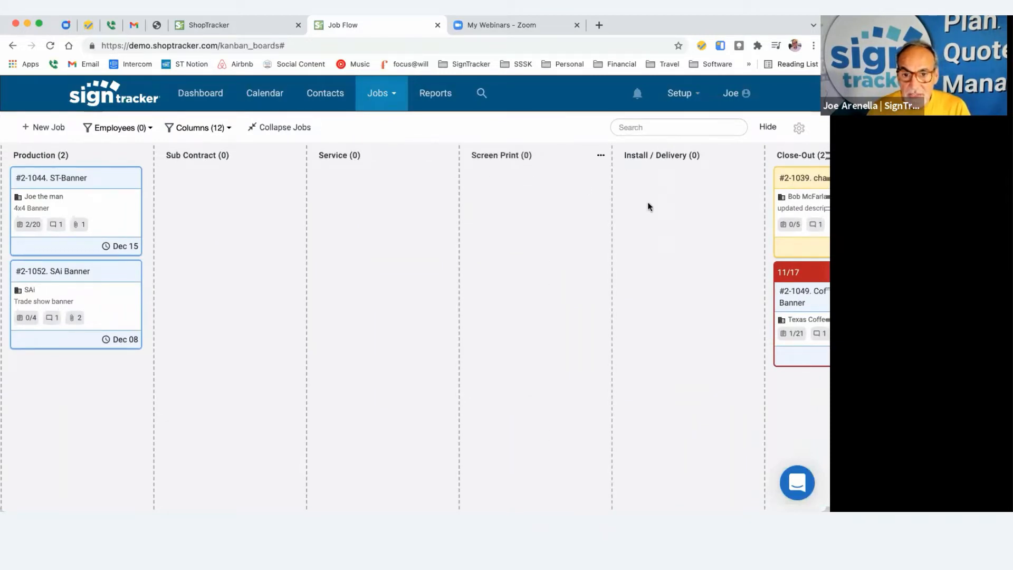
left_click_drag(616, 167, 522, 173)
- Open the Service column's name for editing and save it as it is
left_click(636, 161)
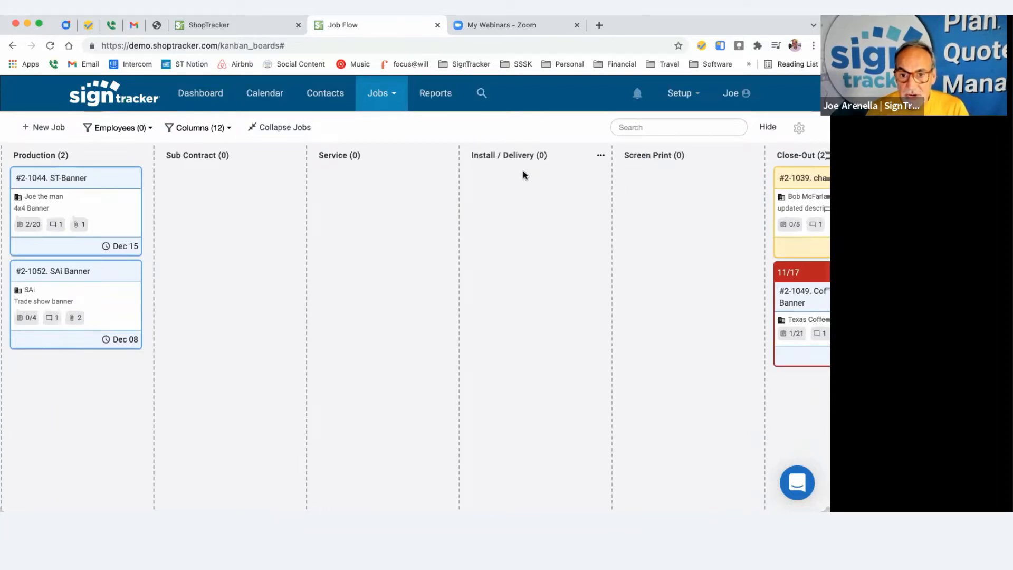
double_click(323, 153)
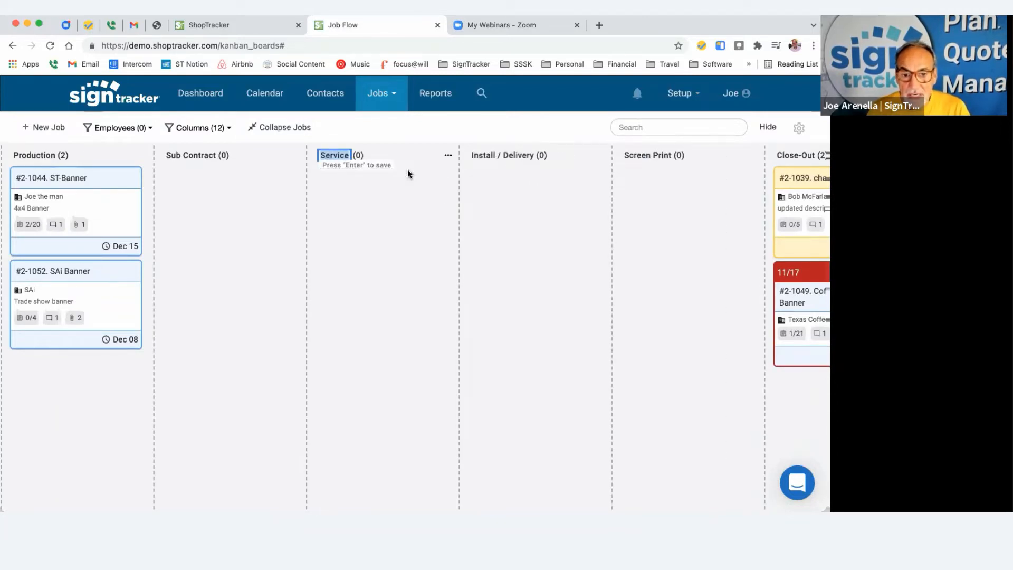
key("Return")
- Move job #2-1097, Banner for Big Boy Floats, to the top of the Pre Production column
scroll(369, 216, "left", 10)
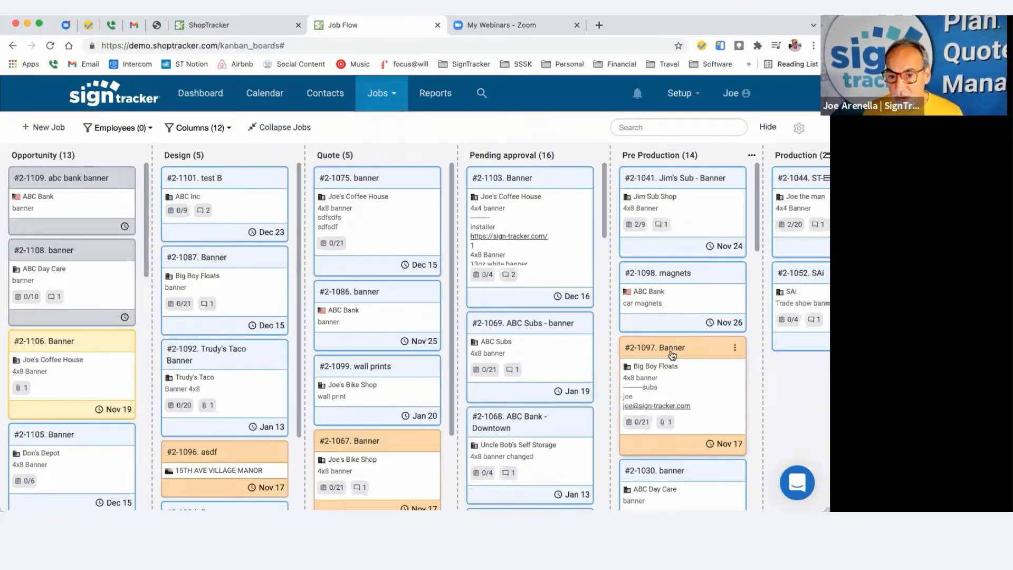
left_click_drag(696, 353, 694, 347)
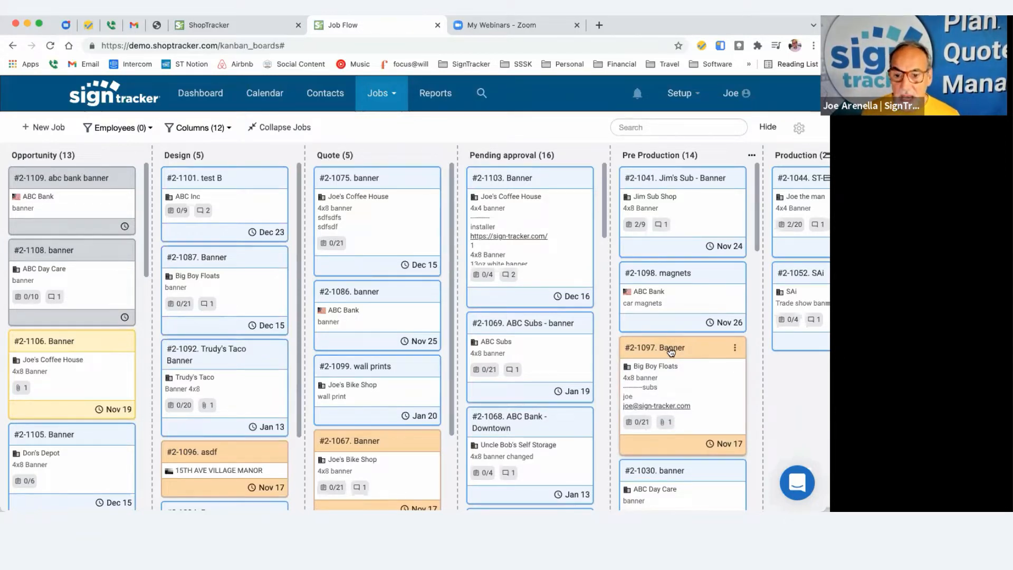
scroll(671, 351, "right", 5)
left_click_drag(592, 350, 579, 178)
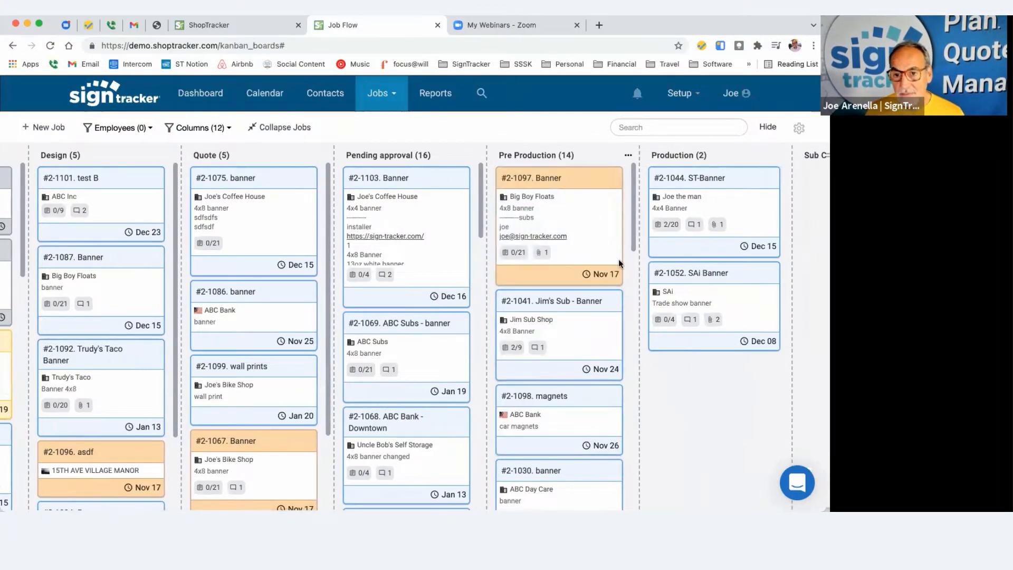
- Move job #2-1052, SAi Banner, above #2-1044 in the Production column and view the column's sorting options
scroll(618, 258, "right", 5)
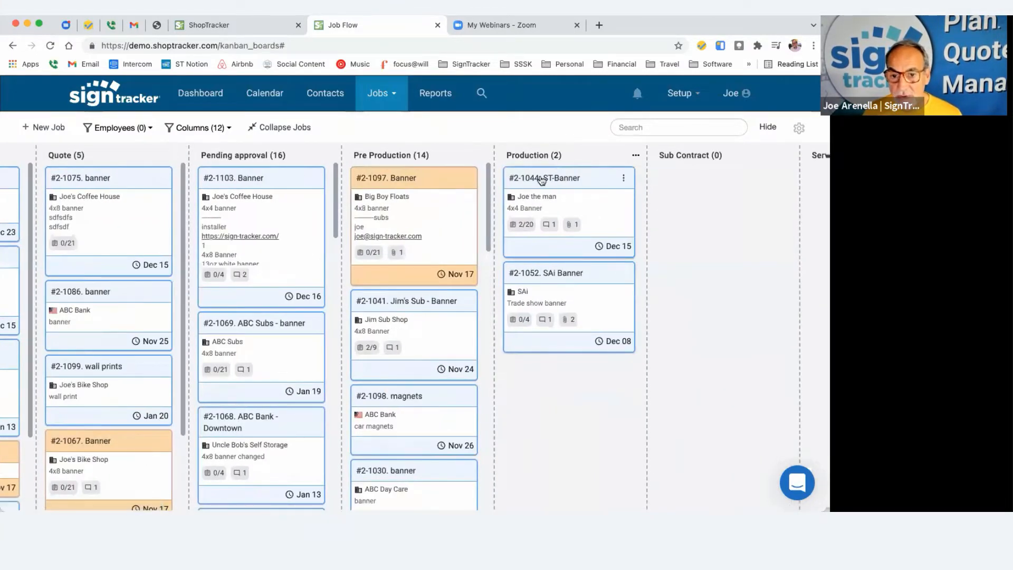
scroll(543, 181, "left", 1)
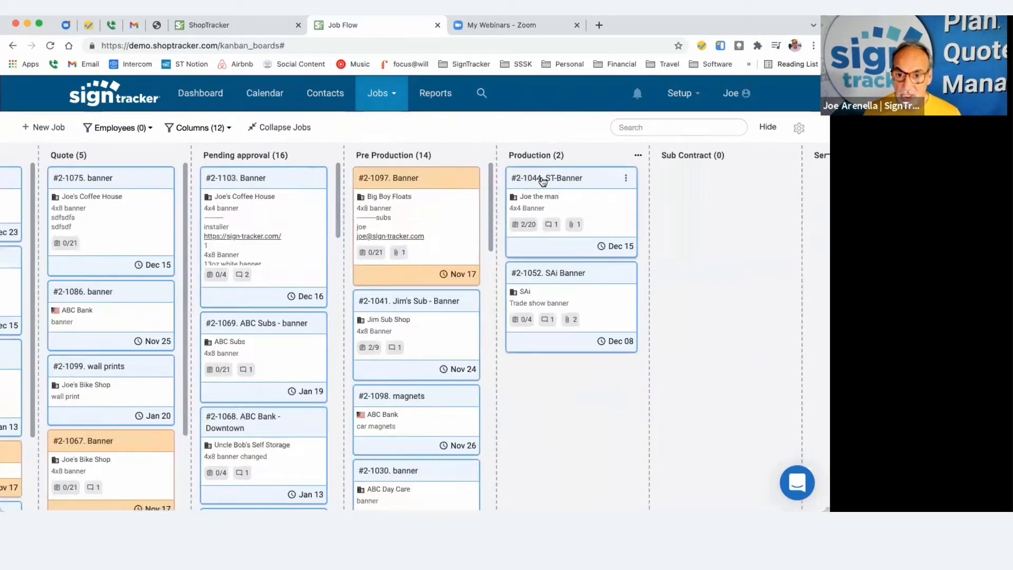
scroll(543, 181, "left", 1)
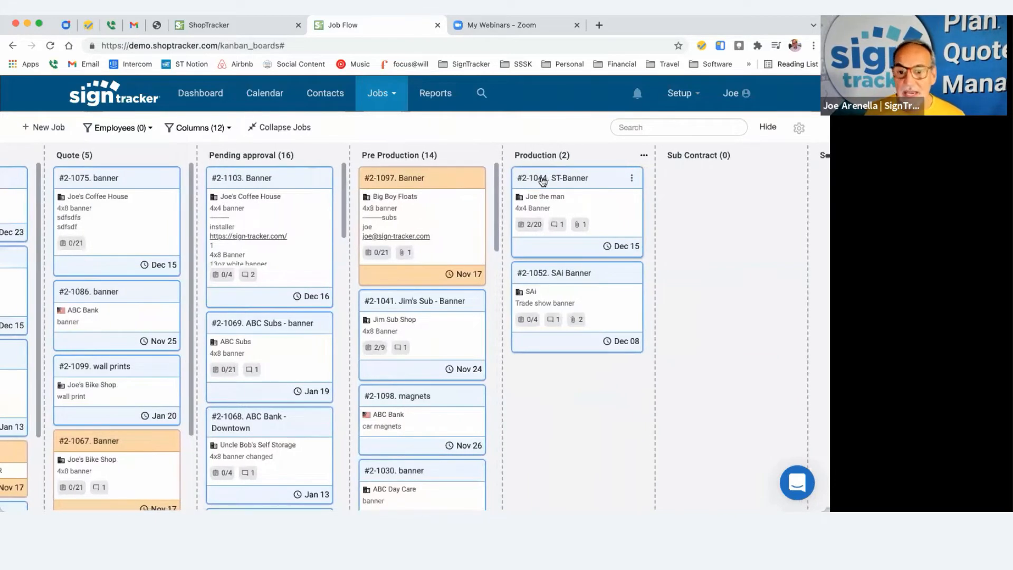
scroll(554, 274, "left", 1)
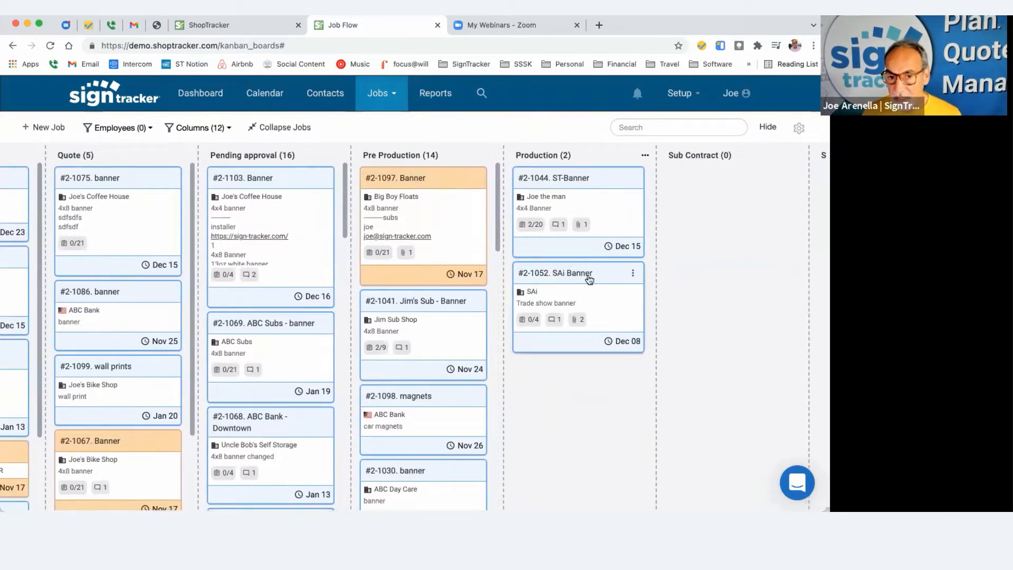
left_click_drag(596, 279, 587, 181)
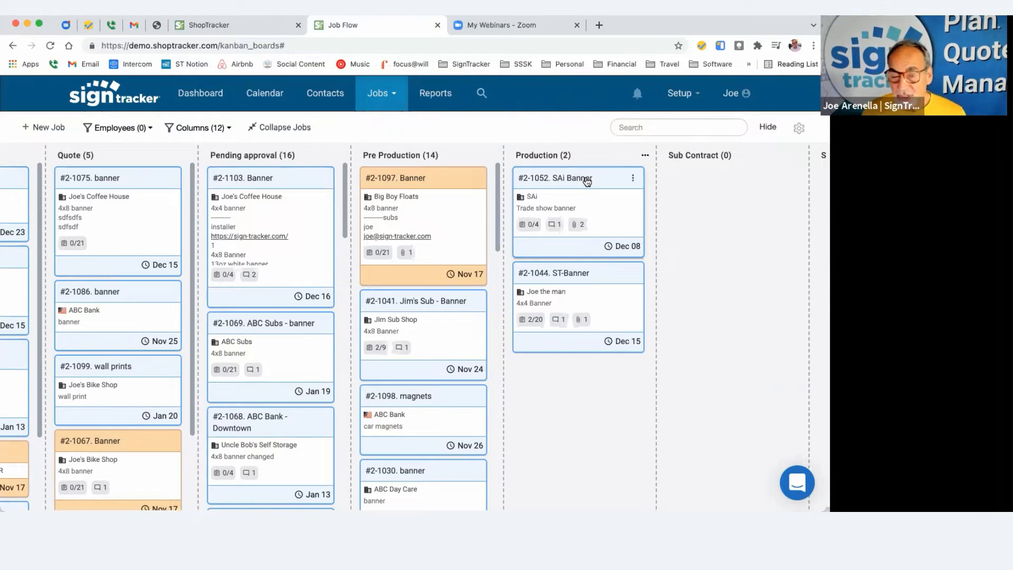
left_click(645, 156)
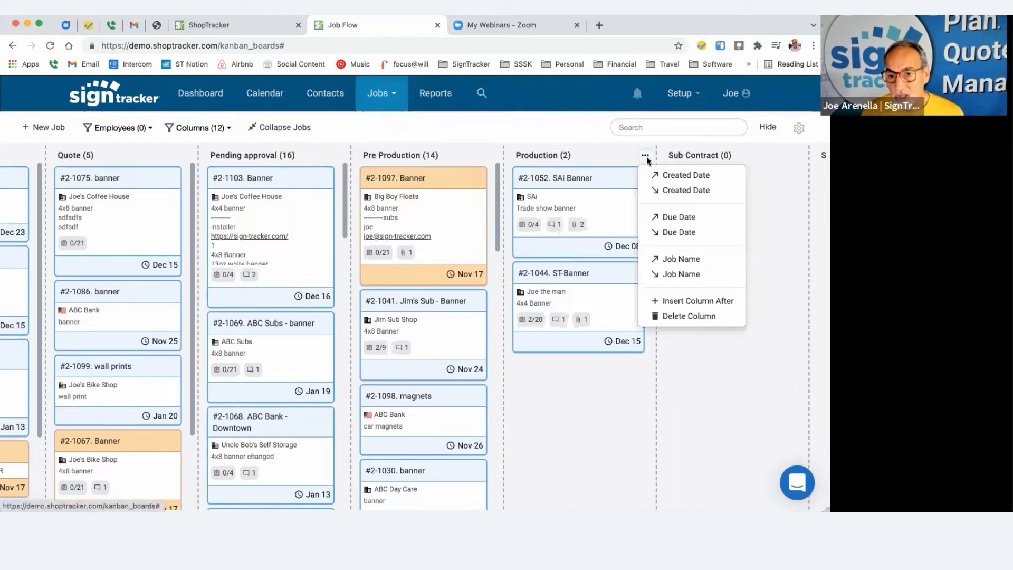
left_click(564, 425)
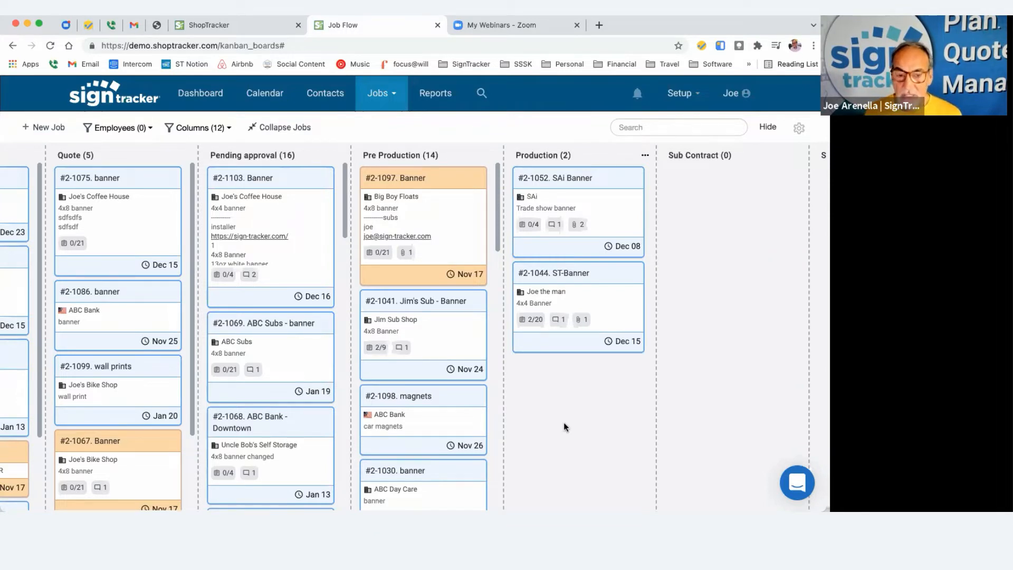
- View the full description of job #2-1075, banner, in the Quote column and close it
scroll(356, 315, "left", 5)
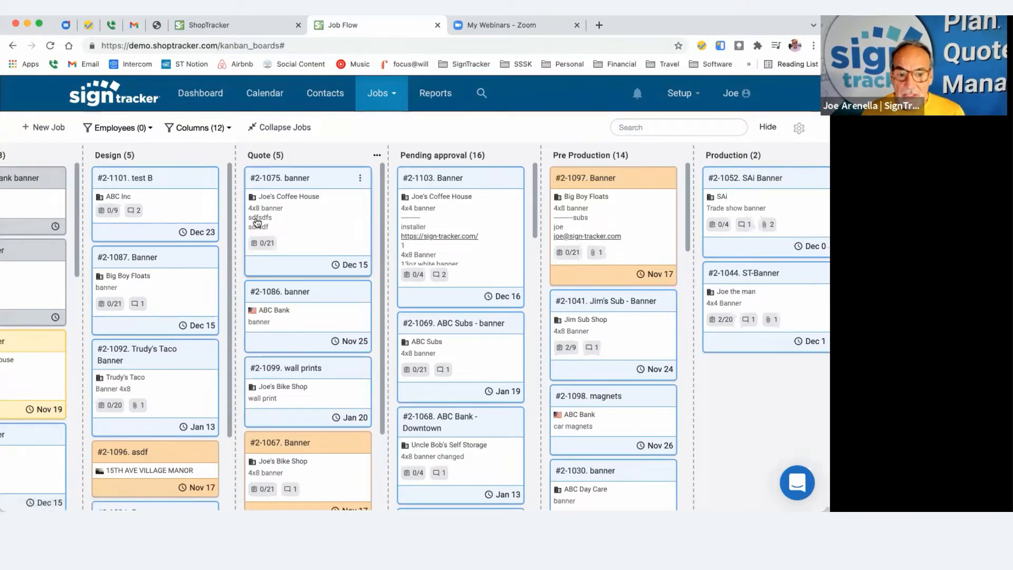
scroll(262, 217, "left", 1)
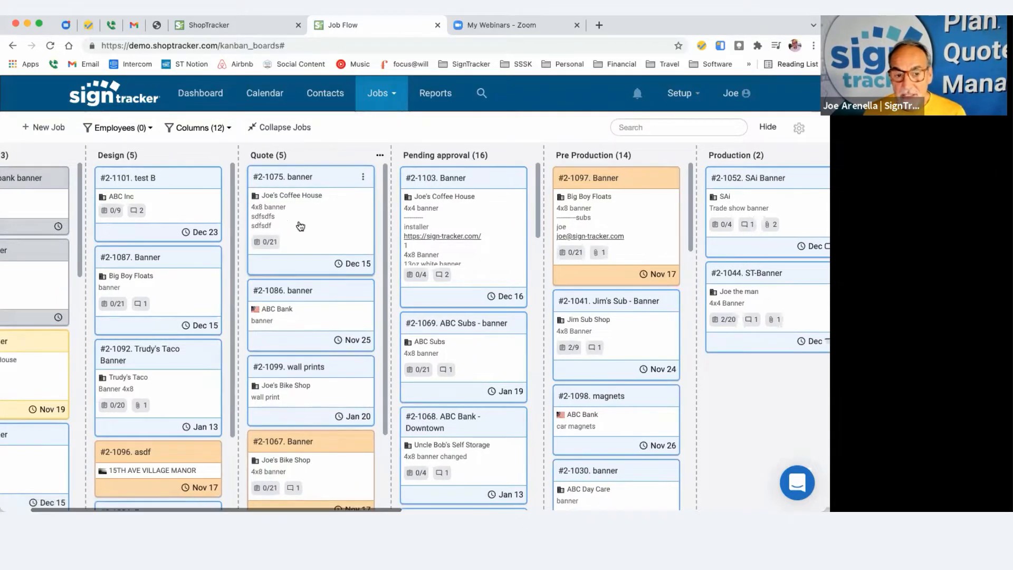
left_click(265, 218)
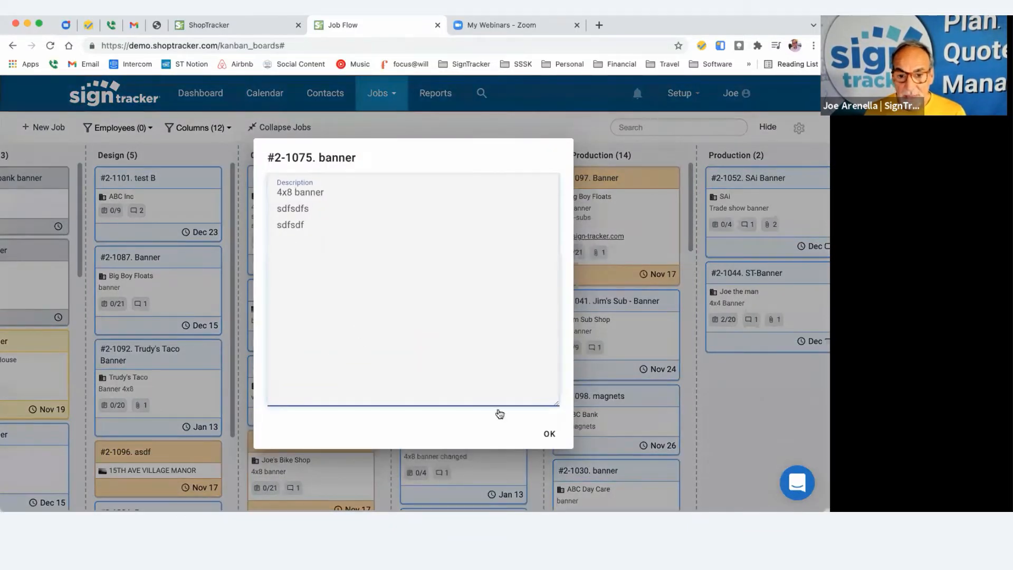
left_click(549, 434)
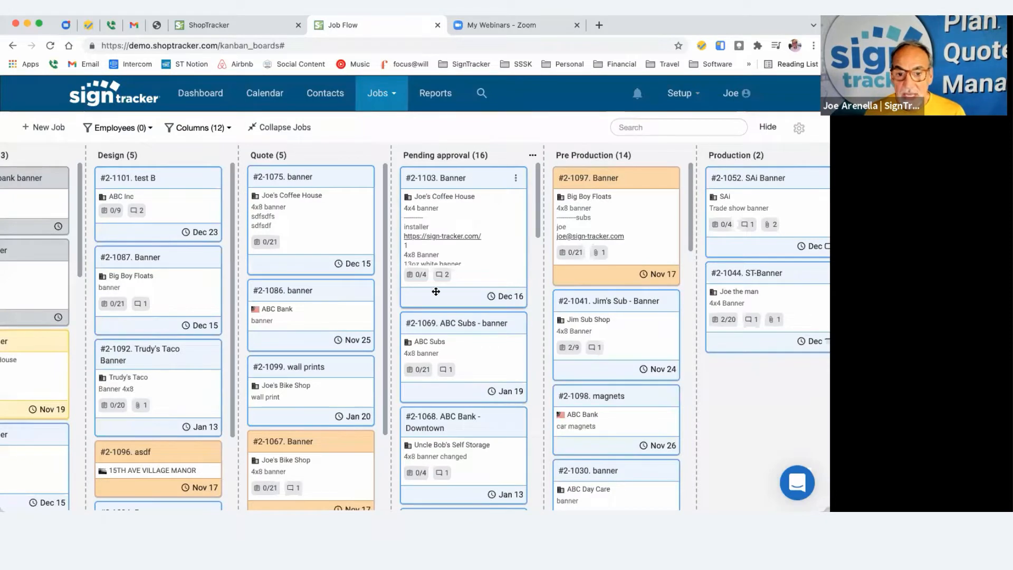
- Open the website link in the description of job #2-1103, close that page, and review the task and note counters on the board's cards
left_click(439, 241)
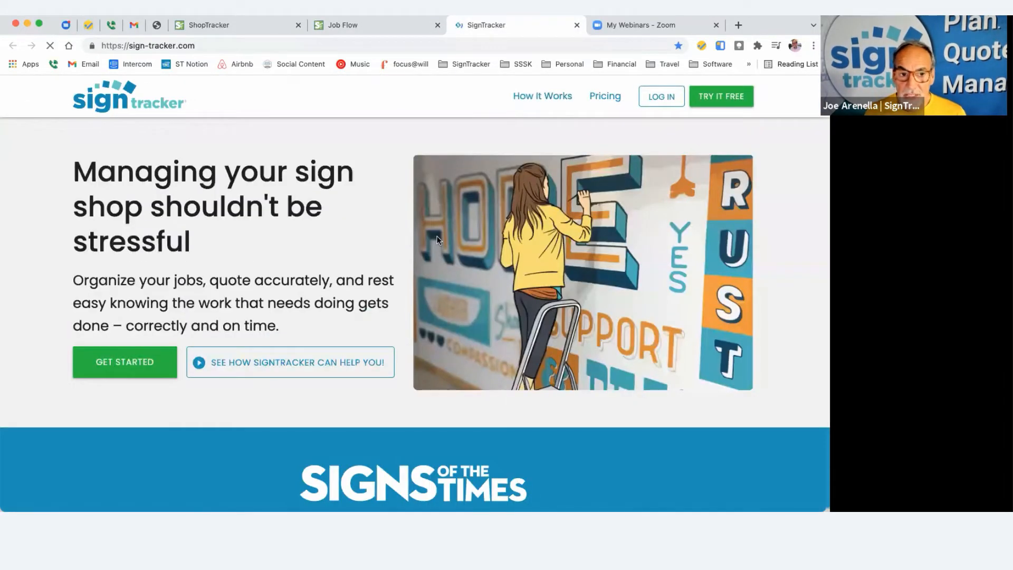
left_click(576, 25)
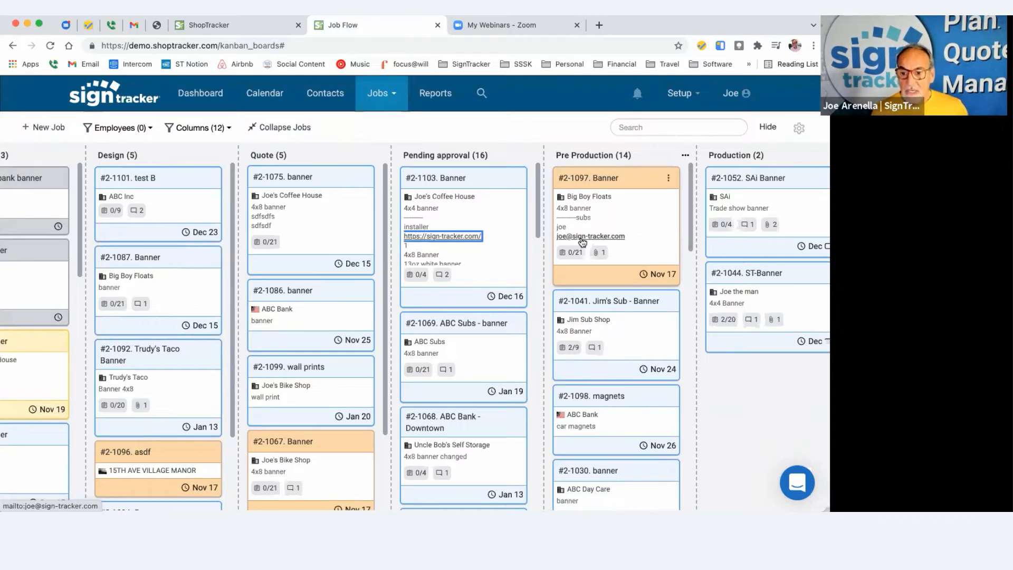
scroll(659, 322, "right", 3)
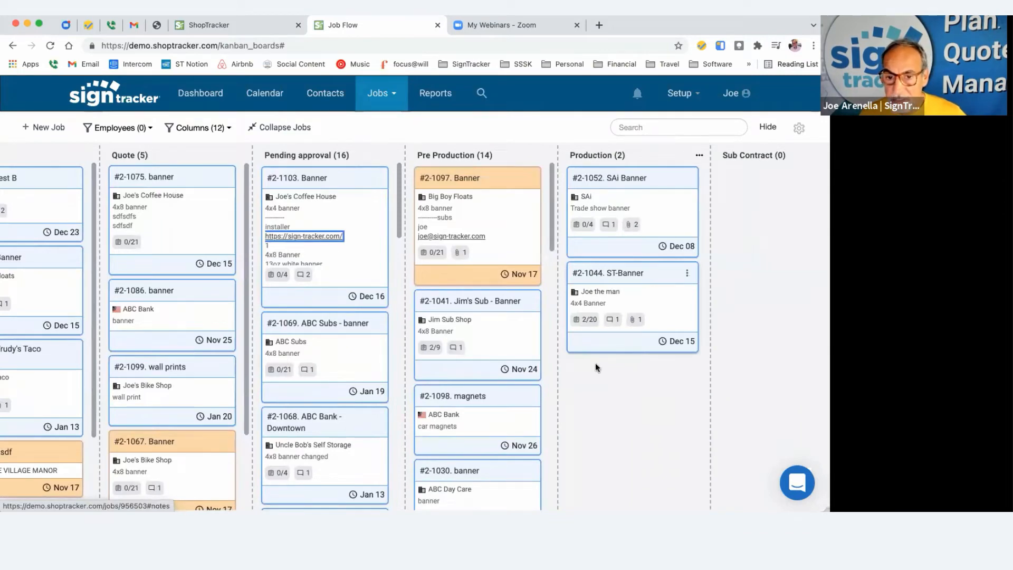
scroll(595, 364, "left", 4)
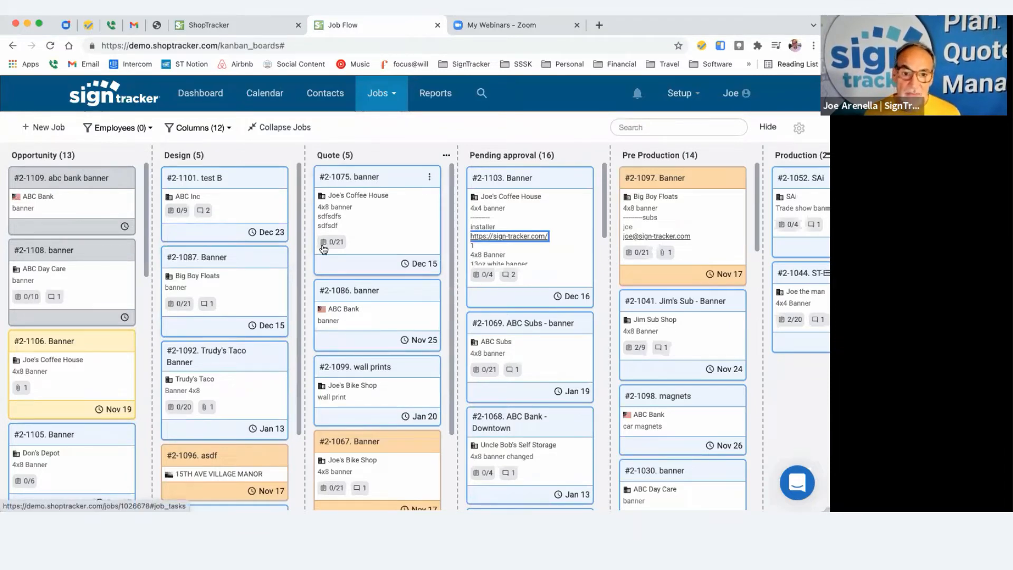
scroll(556, 214, "right", 5)
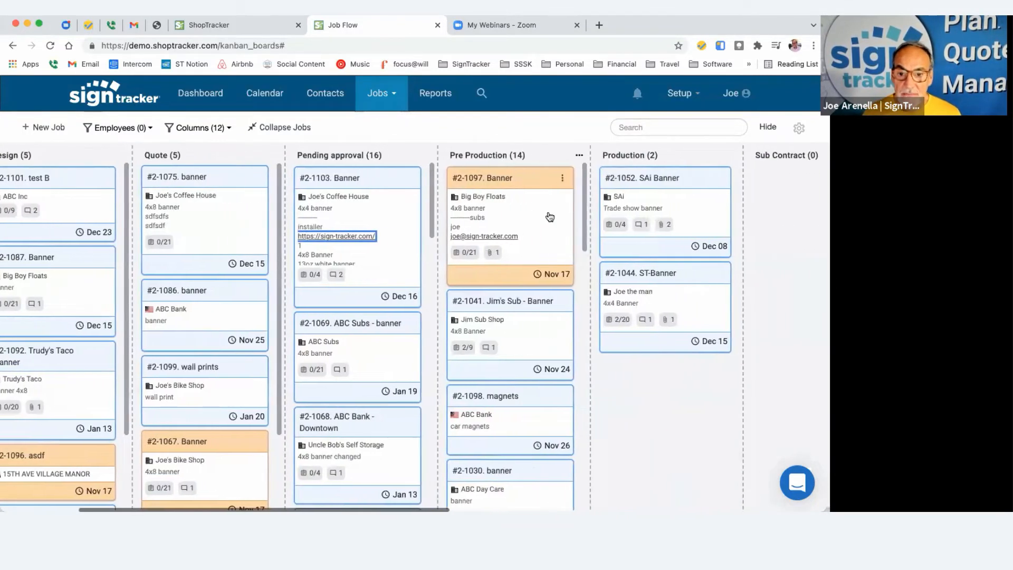
- Put job #2-1097, Banner for Big Boy Floats, on hold in the Pre Production column with the reason "permit"
left_click(556, 178)
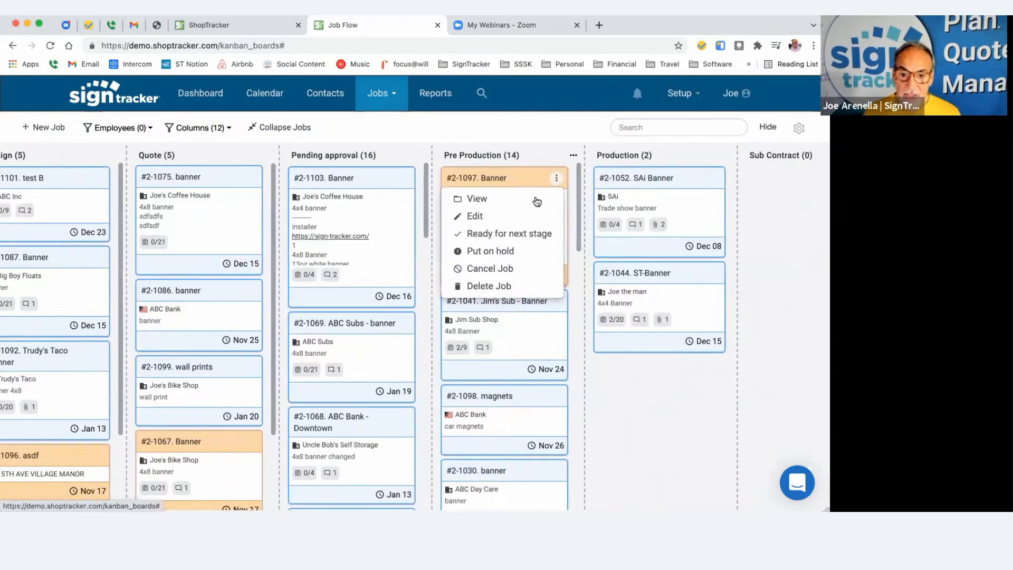
left_click(510, 251)
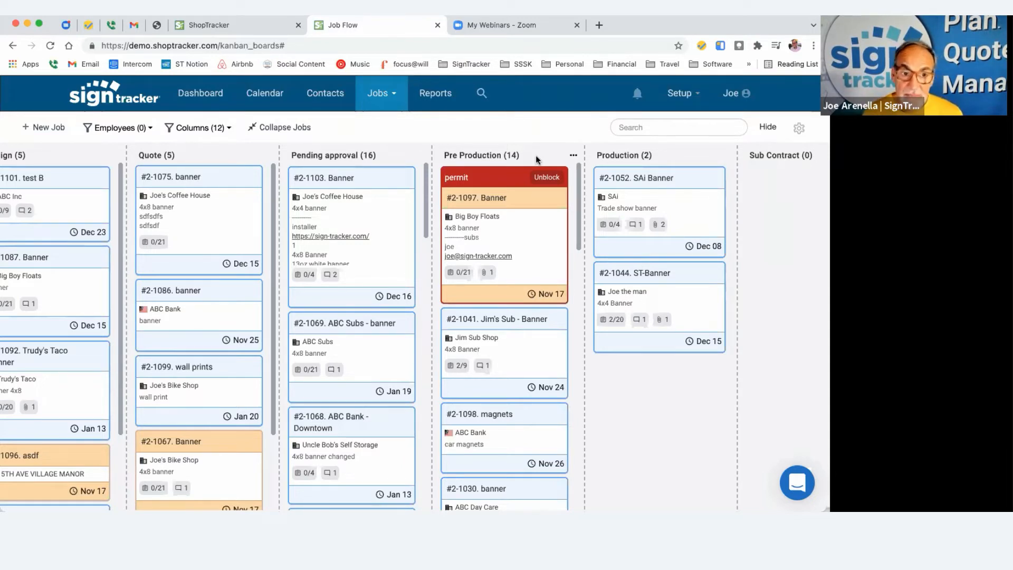
scroll(299, 248, "left", 5)
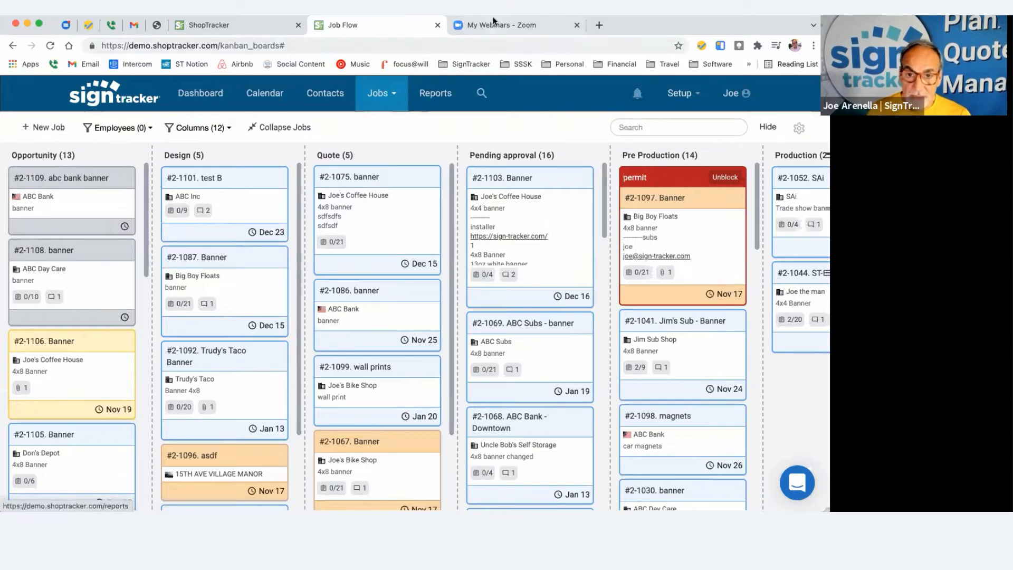
left_click(254, 24)
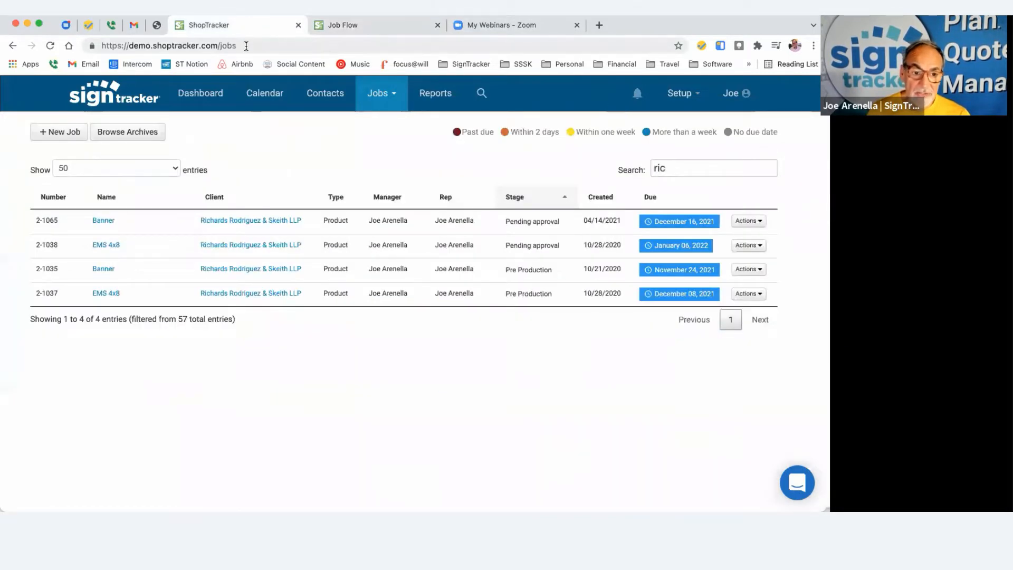
left_click(369, 25)
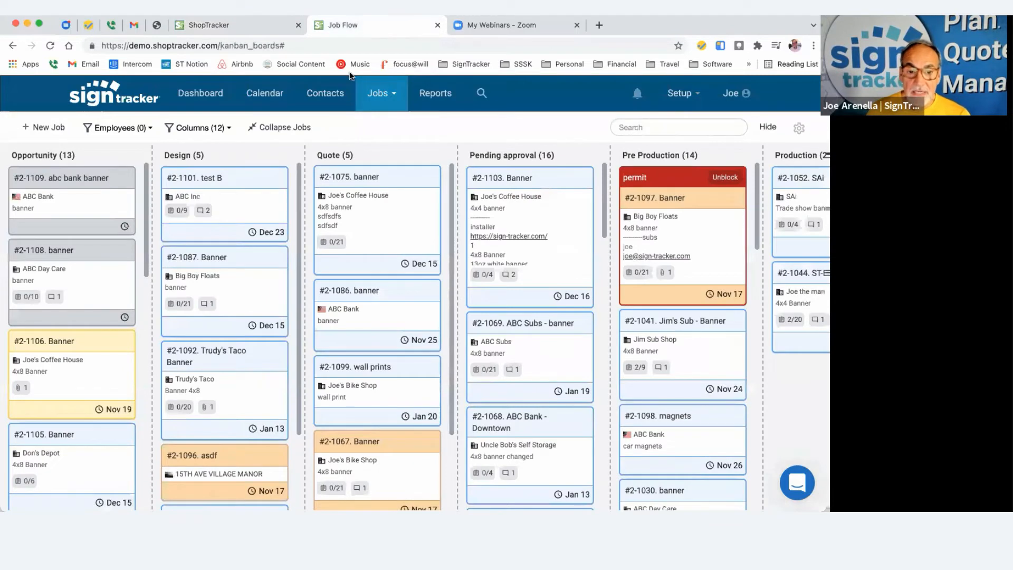
- Start a new job named Banner with the description "4x8 Banner"
left_click(393, 96)
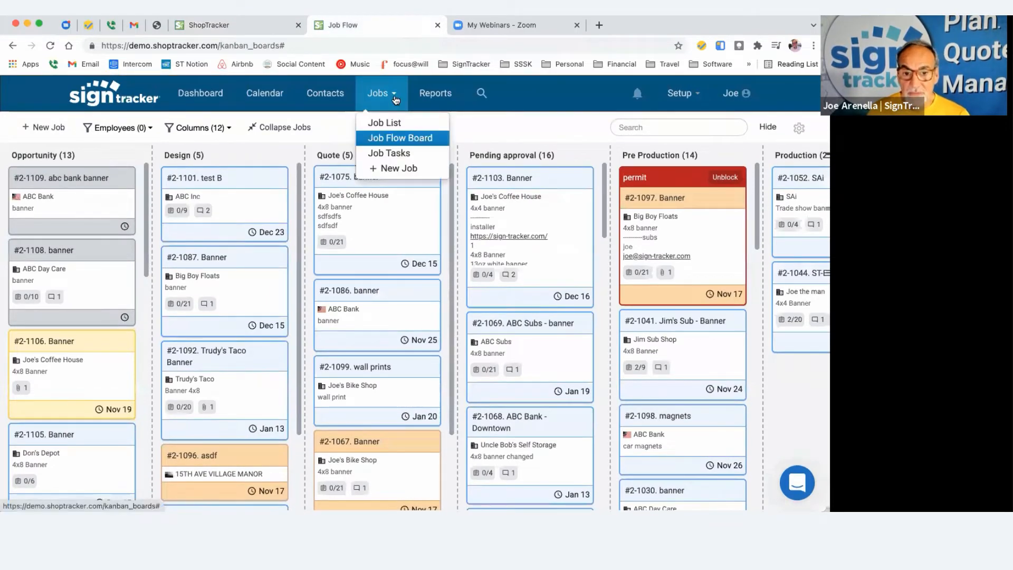
left_click(397, 169)
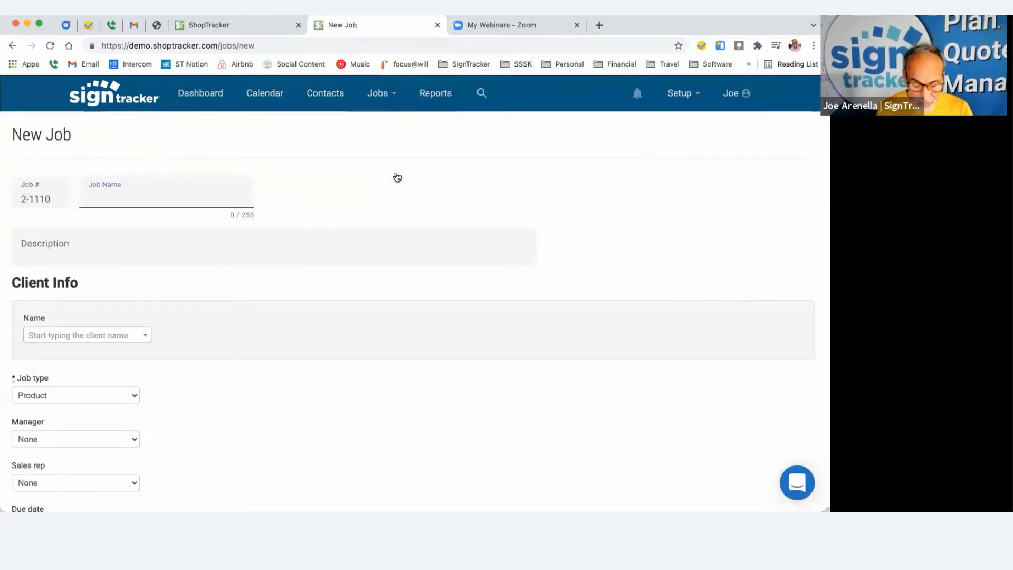
type("Ba")
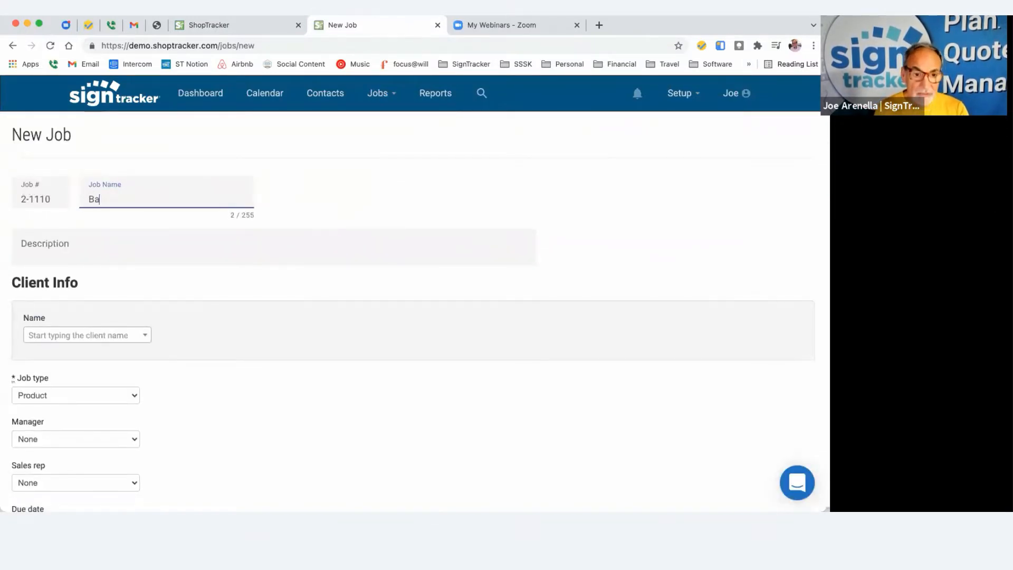
type("nner")
key("Tab")
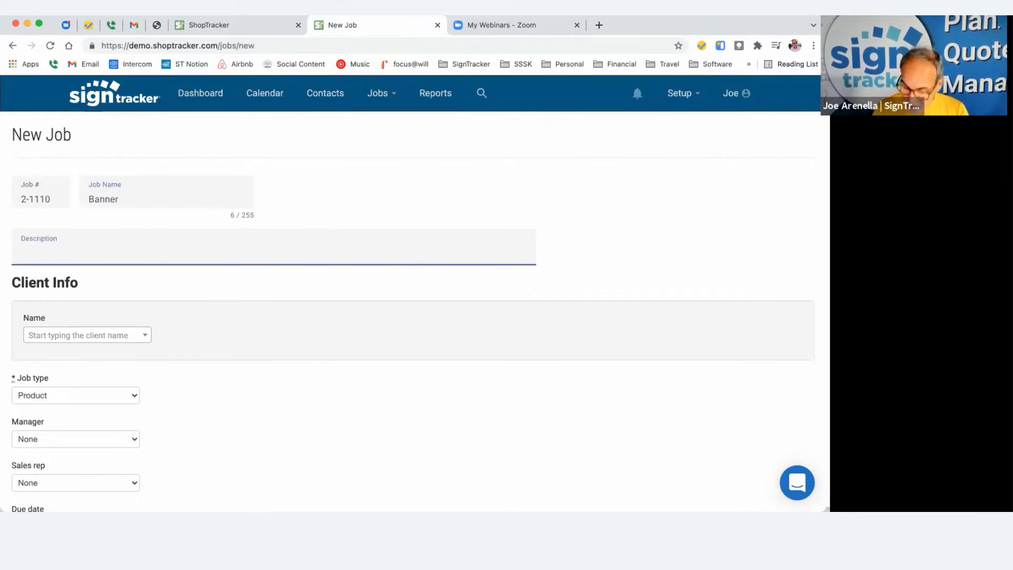
type("4x")
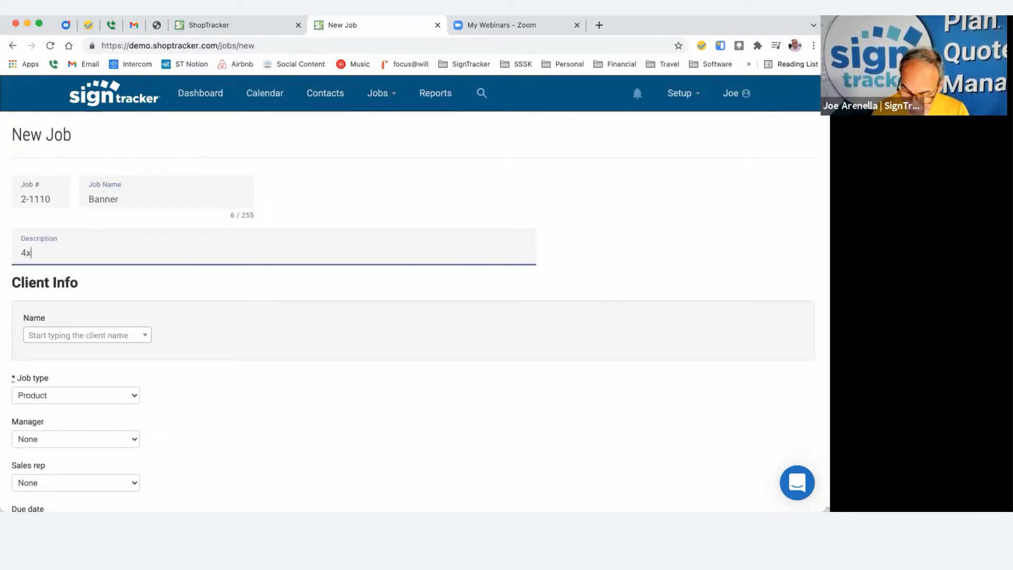
type("8 Bann")
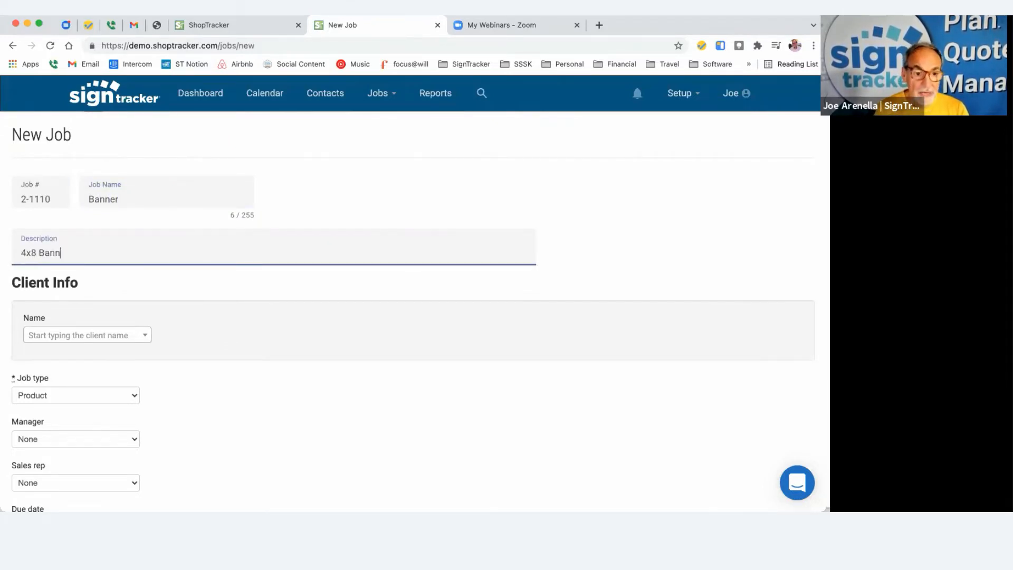
type("er")
- Find clients matching "joe" and choose Joe's Bike Shop as the new job's client
scroll(391, 206, "down", 5)
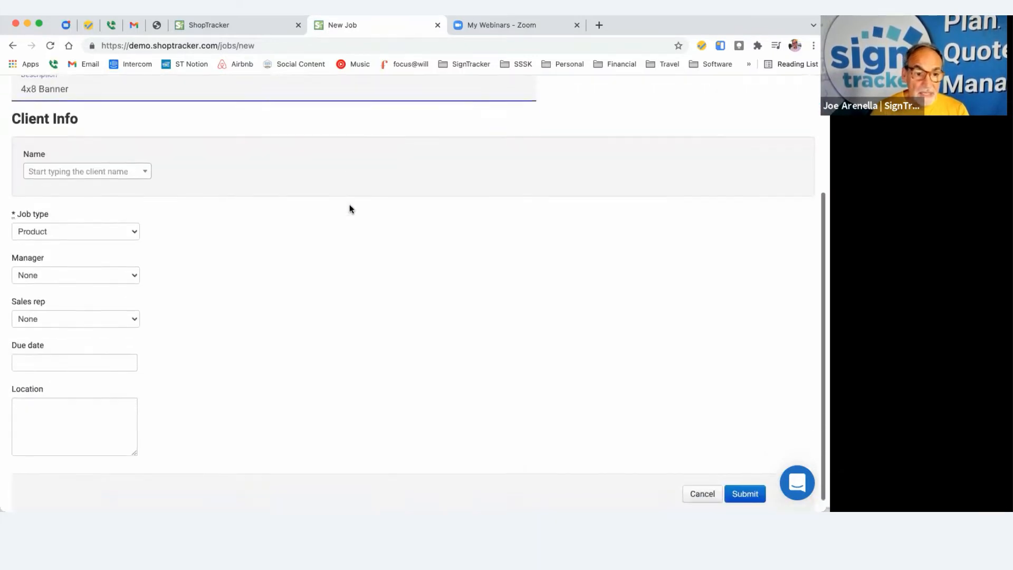
left_click(116, 159)
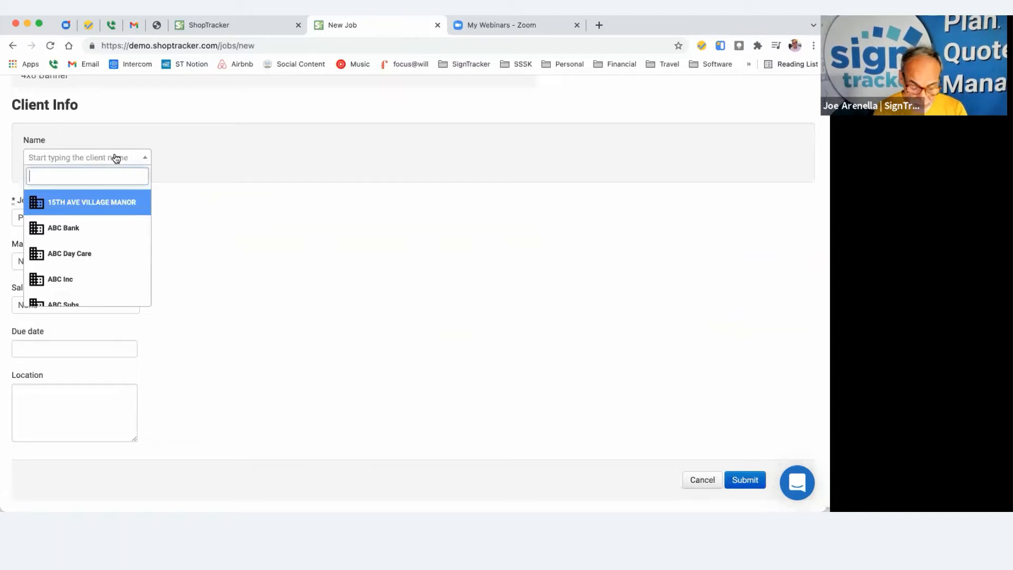
type("joe")
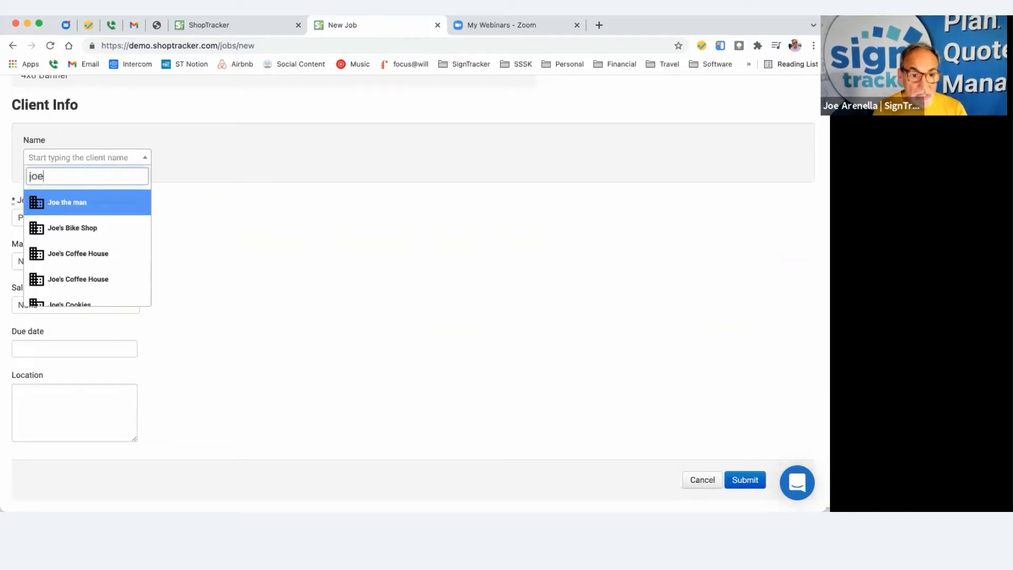
left_click(65, 231)
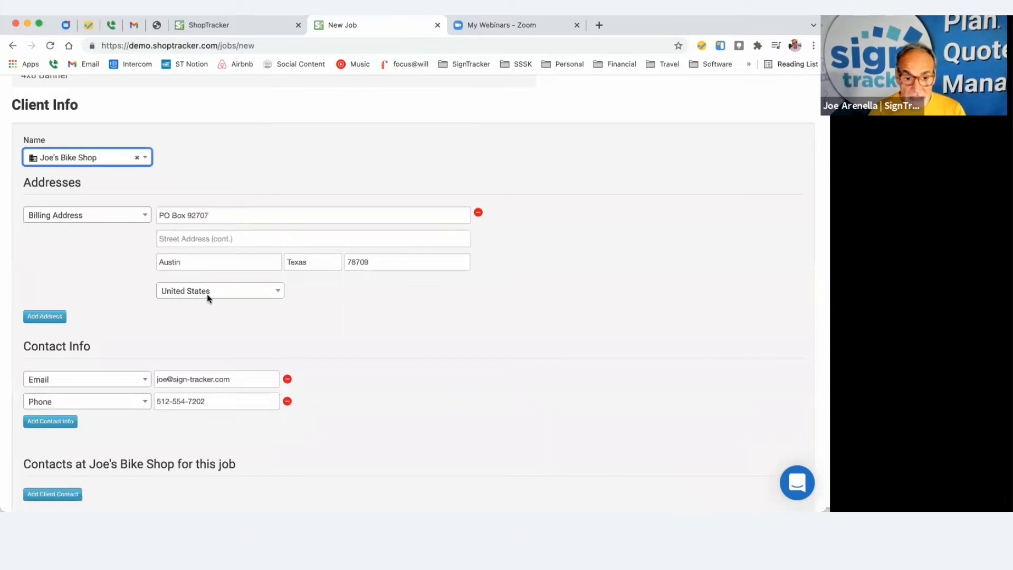
- Review the client's address and contact details, and add the existing Joe's Bike Shop contact person to this job
scroll(207, 306, "down", 2)
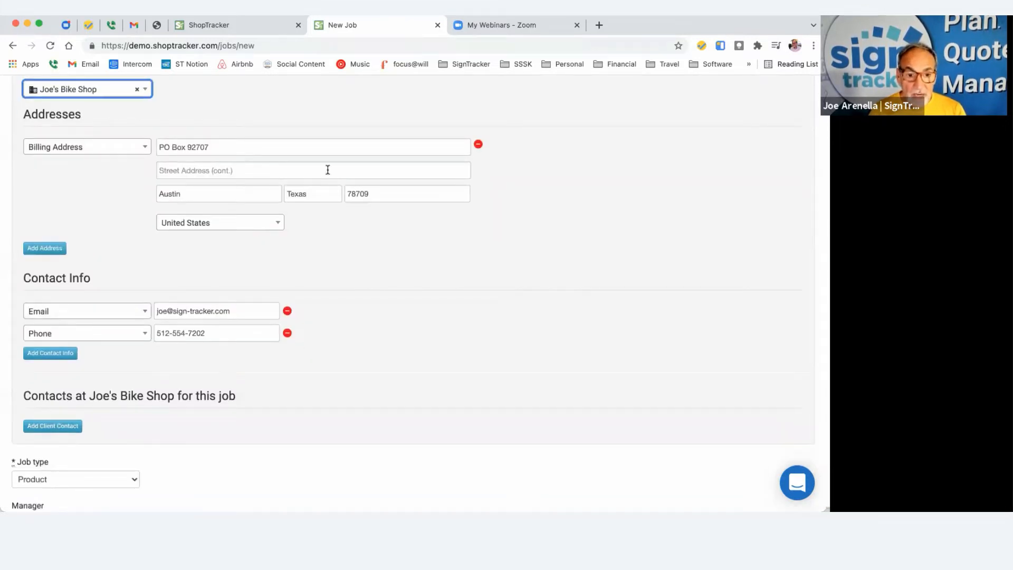
scroll(169, 266, "down", 4)
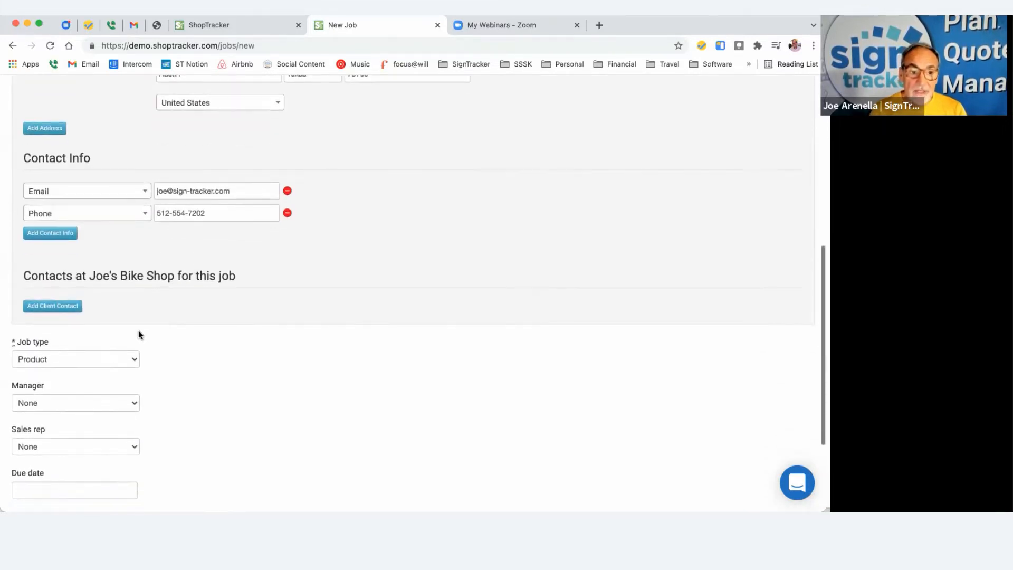
scroll(138, 332, "up", 7)
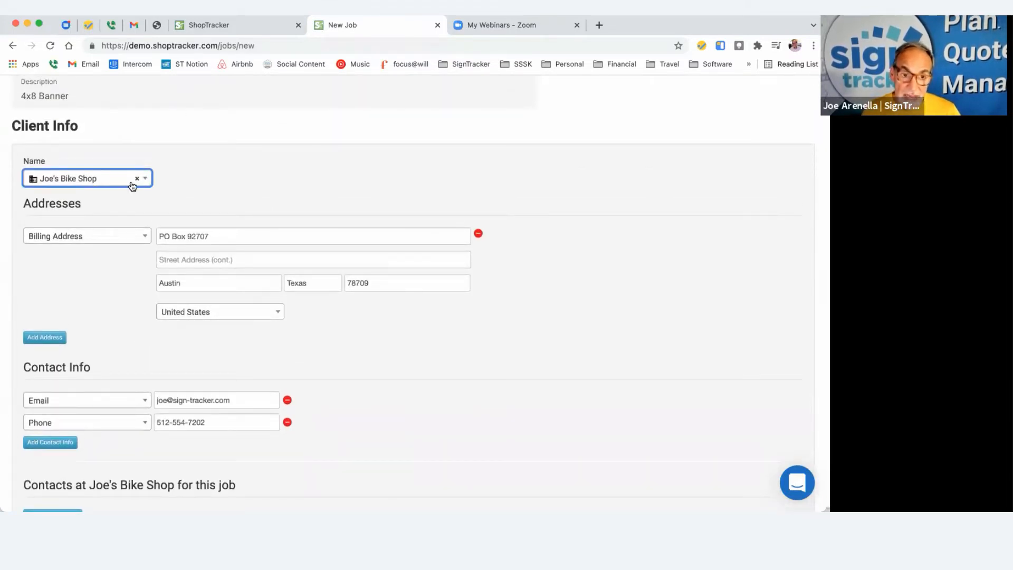
scroll(132, 225, "up", 3)
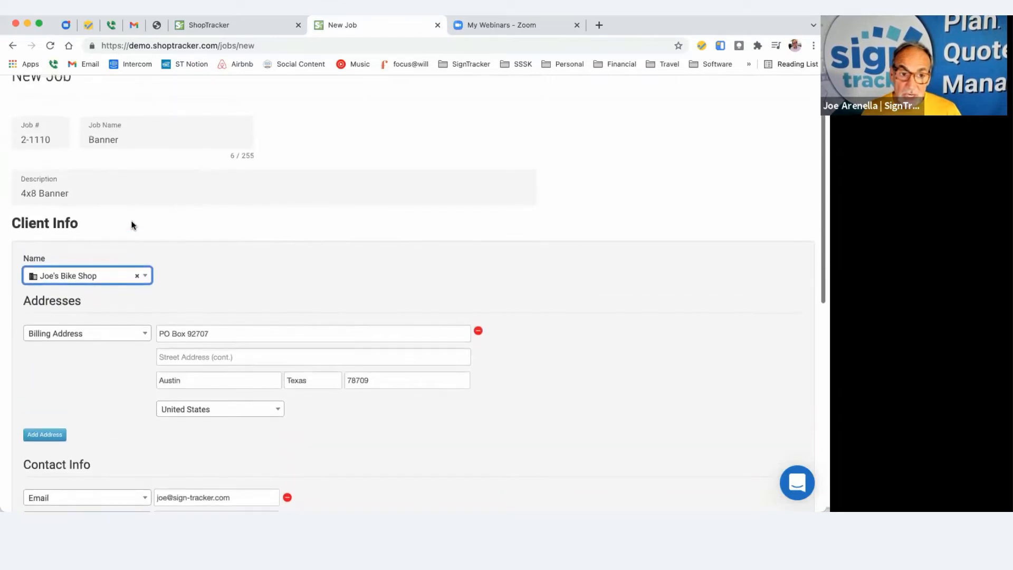
scroll(62, 140, "down", 3)
scroll(110, 206, "down", 5)
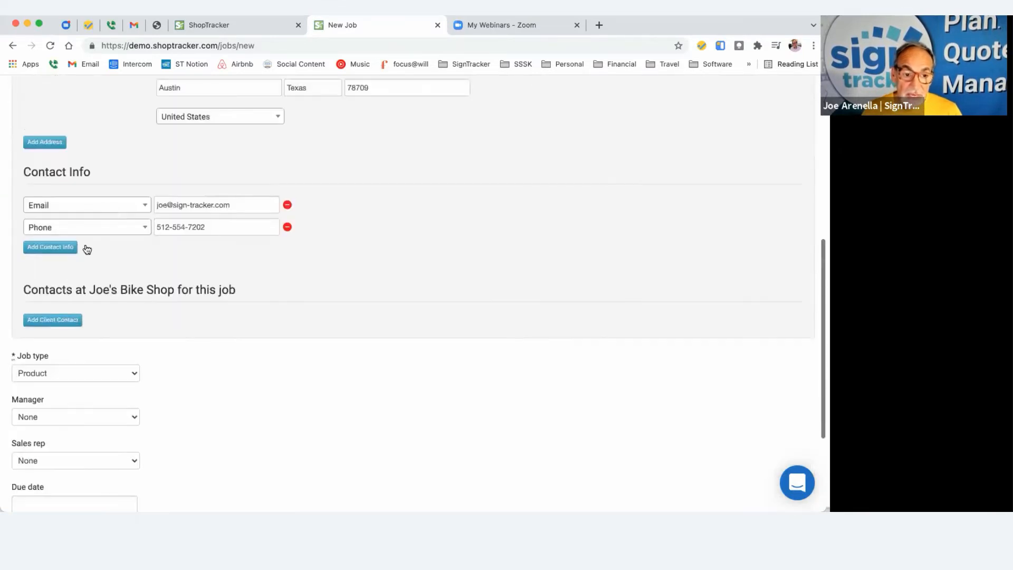
left_click(64, 320)
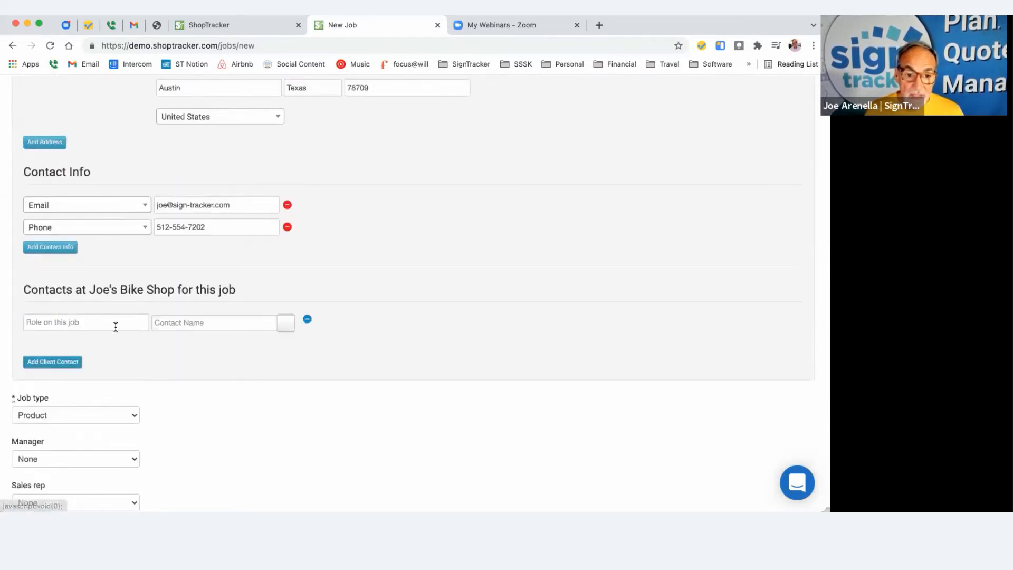
left_click(203, 324)
left_click(285, 327)
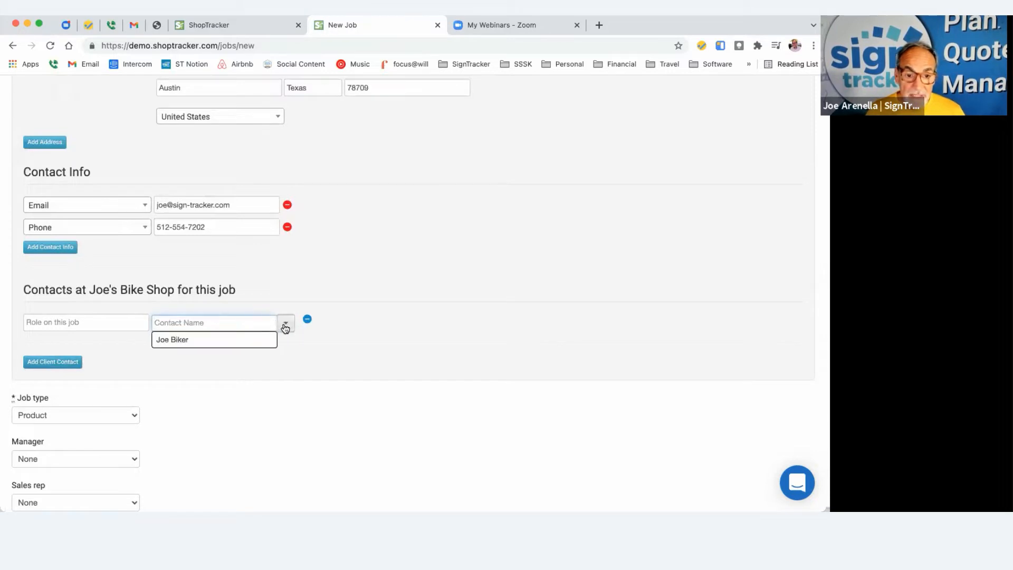
left_click(228, 340)
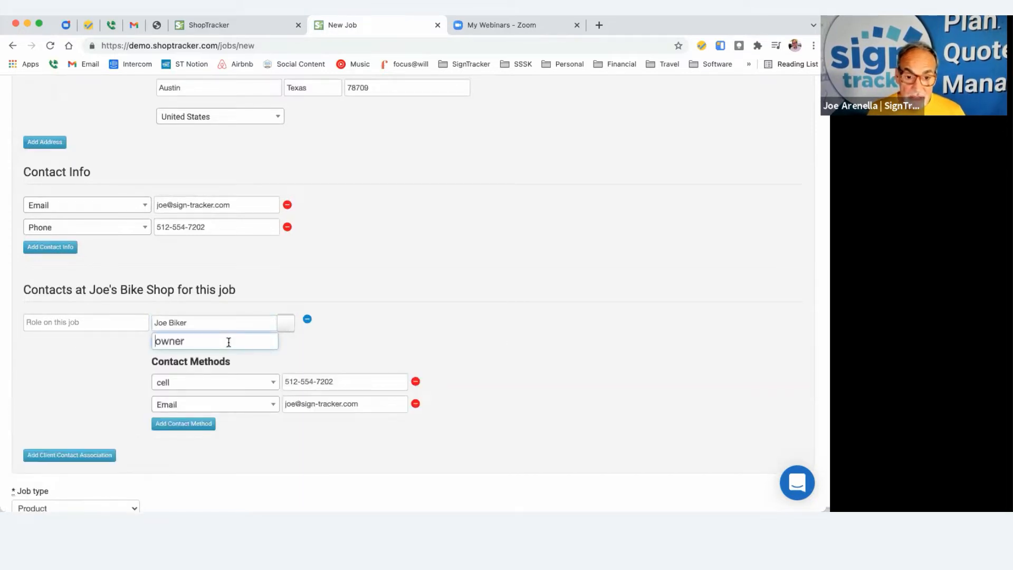
- Keep the job type as Product and assign the signed-in employee as both manager and sales rep
scroll(228, 344, "down", 5)
scroll(230, 346, "down", 1)
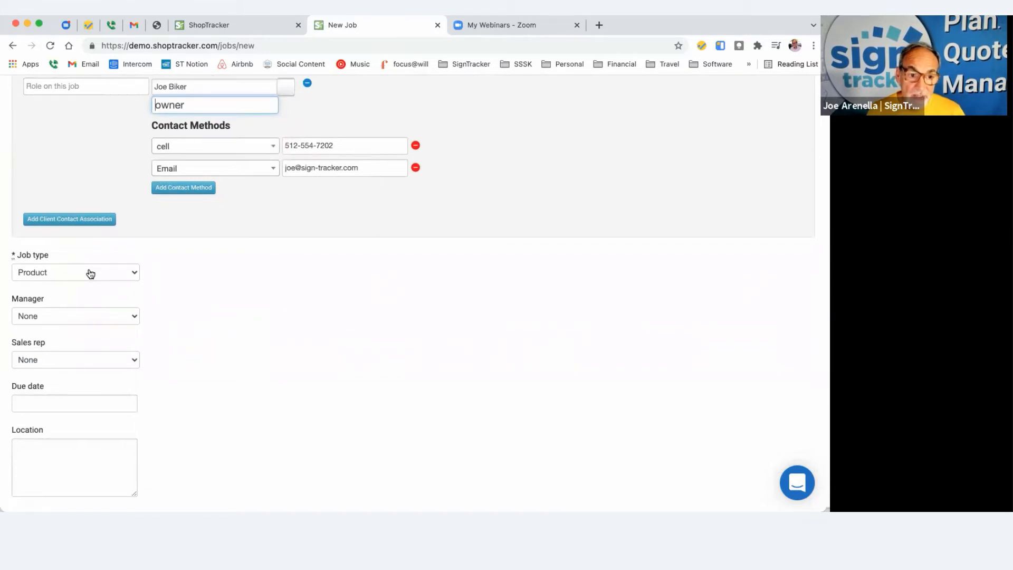
left_click(54, 273)
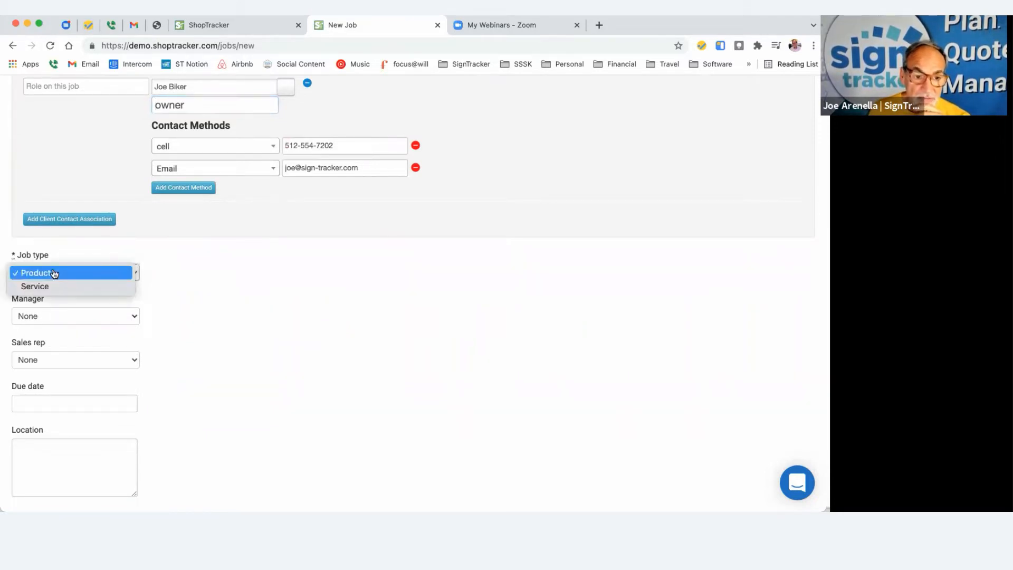
left_click(53, 272)
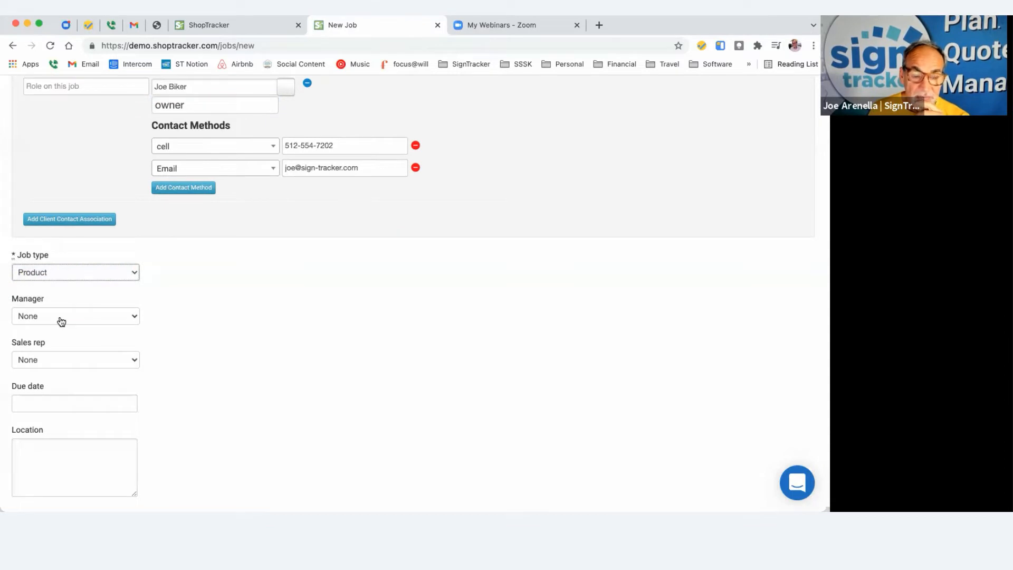
scroll(84, 308, "down", 2)
left_click(97, 283)
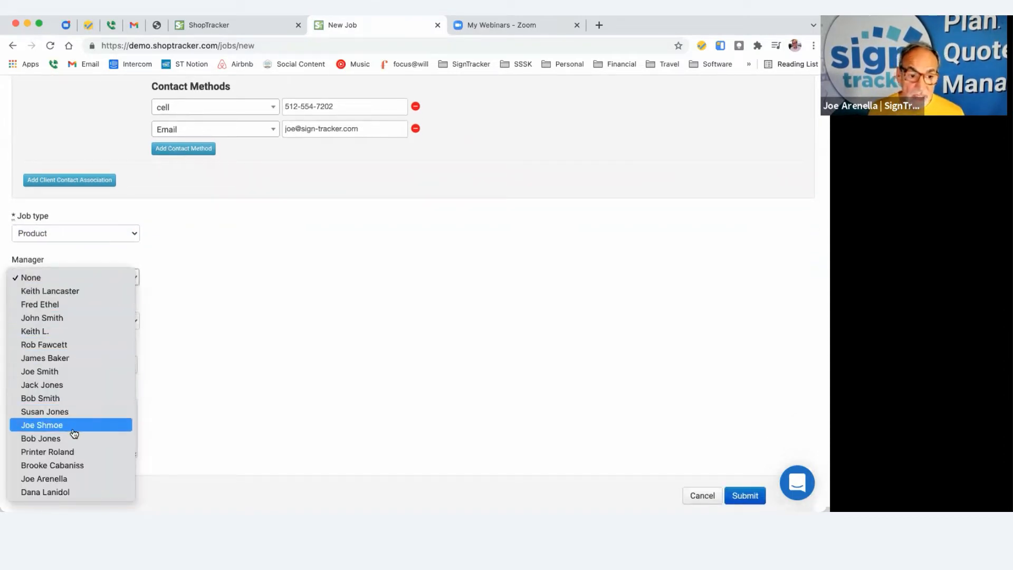
left_click(68, 482)
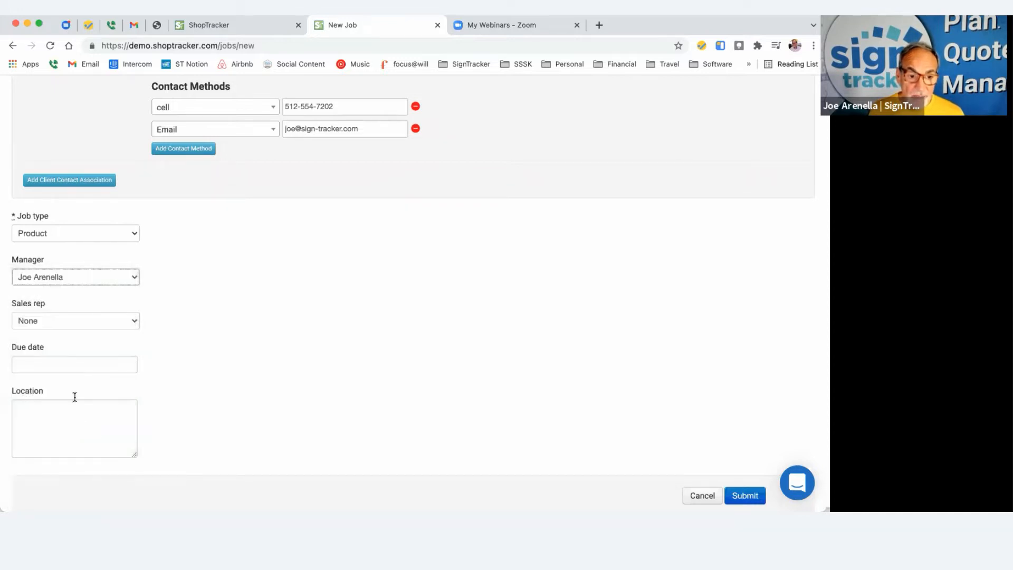
left_click(74, 324)
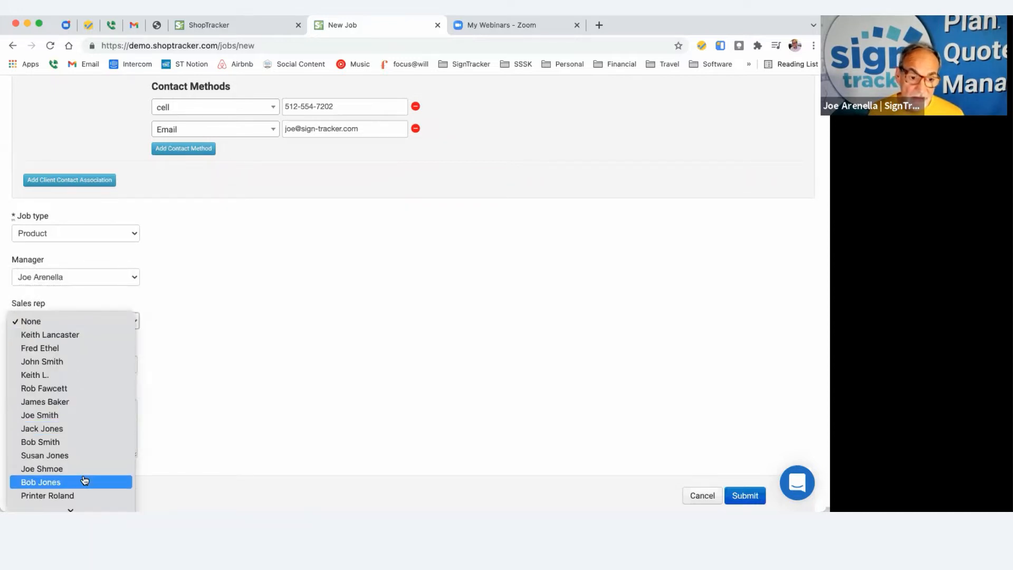
left_click(74, 494)
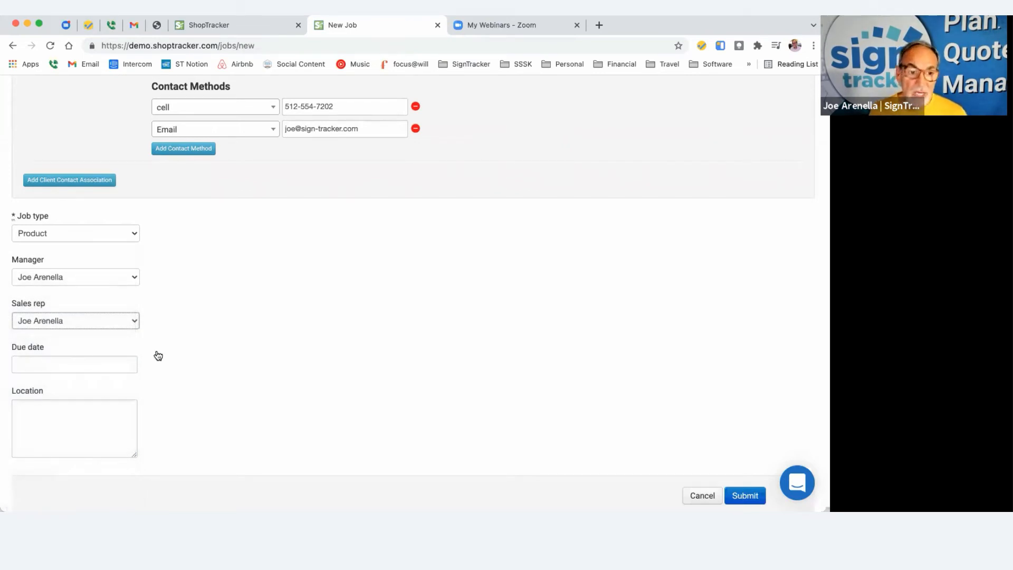
- Enter "tbd" as the job location, leave the due date empty, and submit the new job
scroll(96, 299, "down", 1)
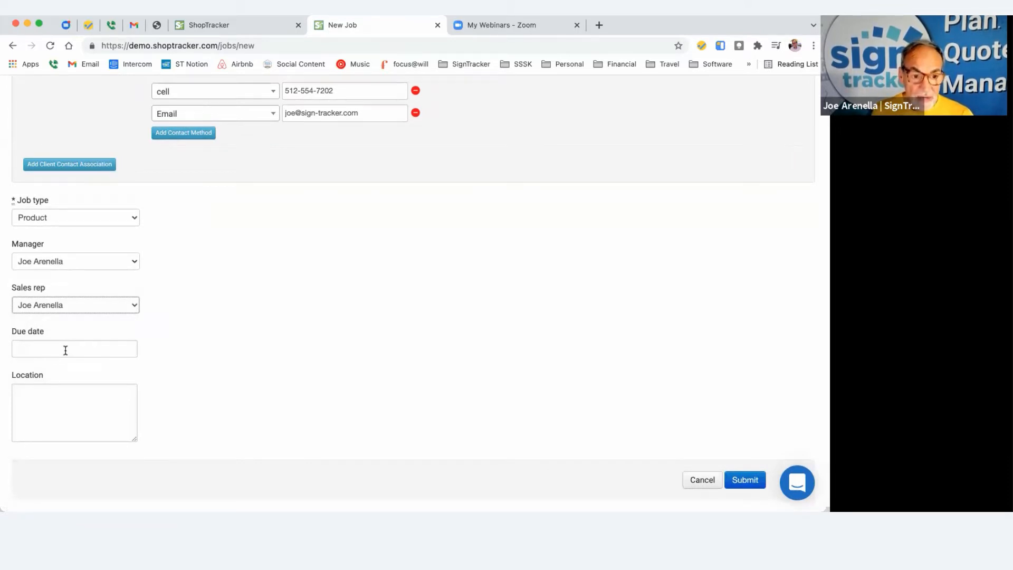
left_click(55, 402)
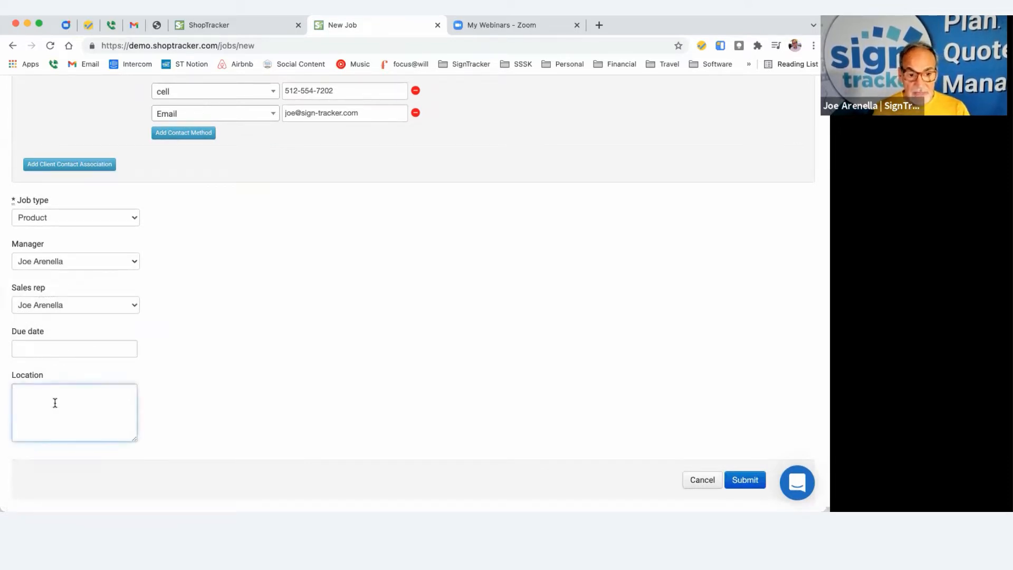
type("tb")
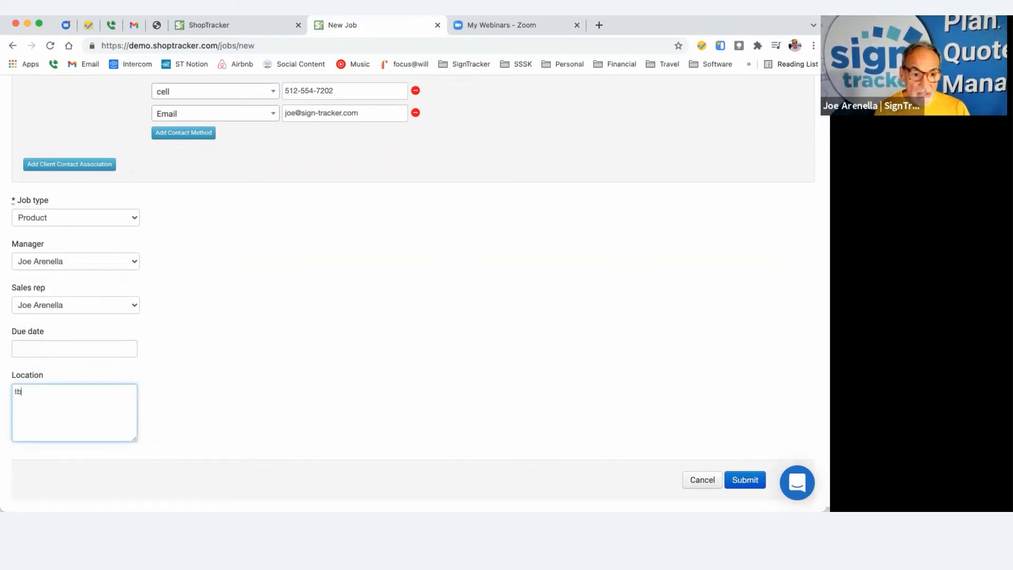
type("d")
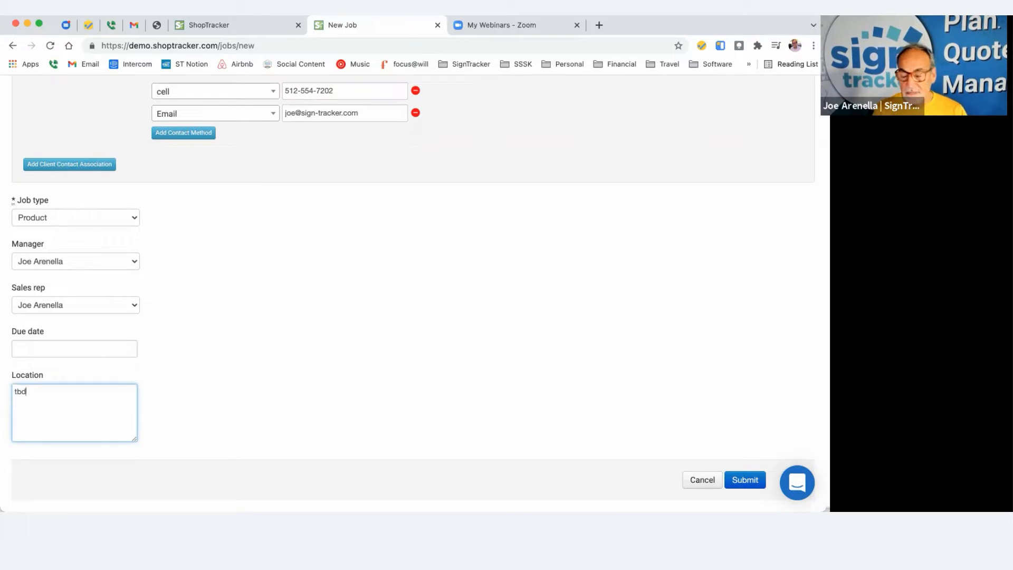
left_click(740, 481)
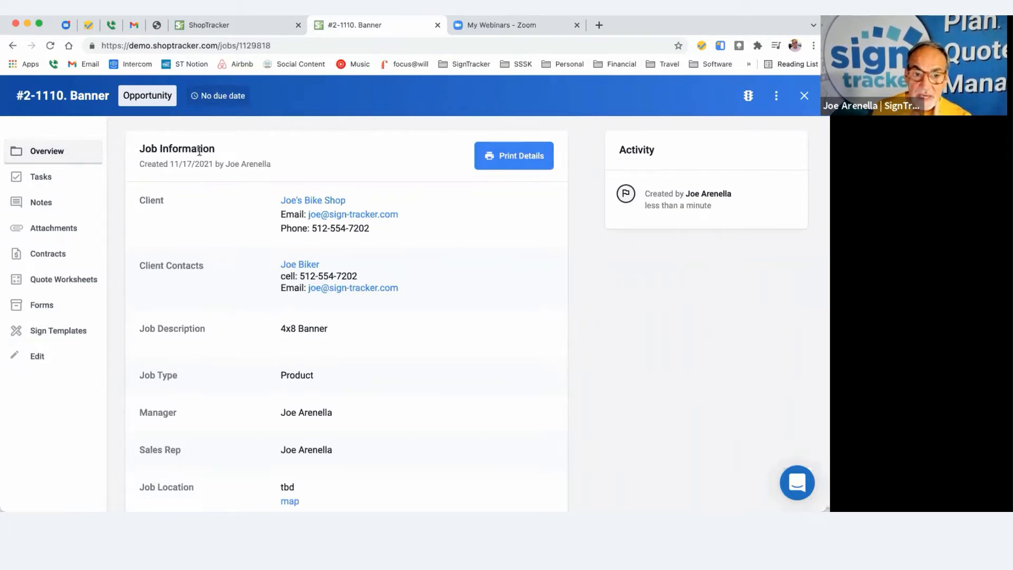
- Review the new Banner job's information, close it, and preview the Job Flow board with its job cards collapsed and expanded again
scroll(472, 378, "down", 1)
scroll(471, 378, "up", 1)
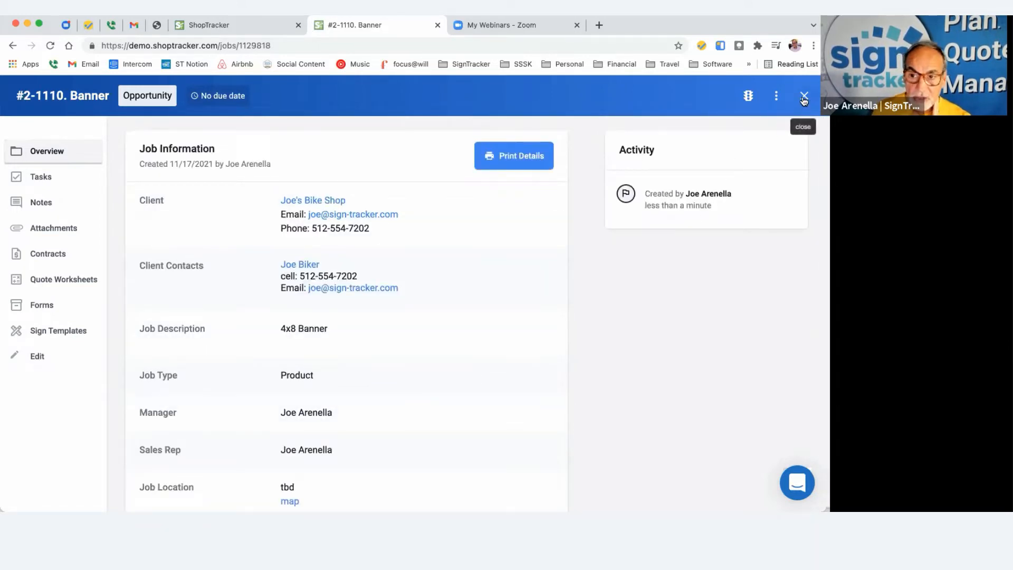
left_click(804, 97)
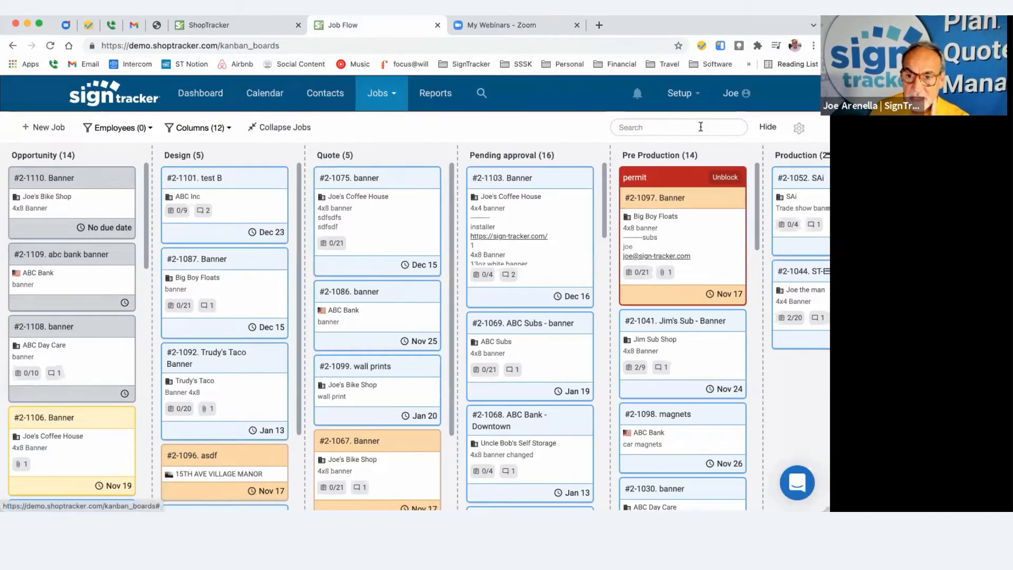
left_click(284, 128)
left_click(285, 128)
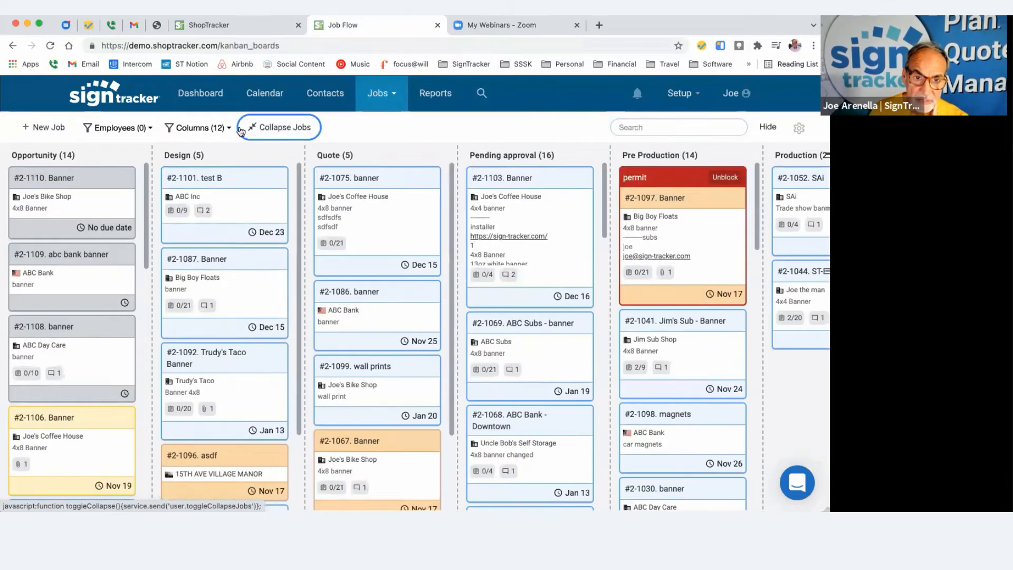
- Customize the board's job cards to show Sales Rep, Manager, Created Date, full descriptions and high contrast backgrounds
left_click(799, 129)
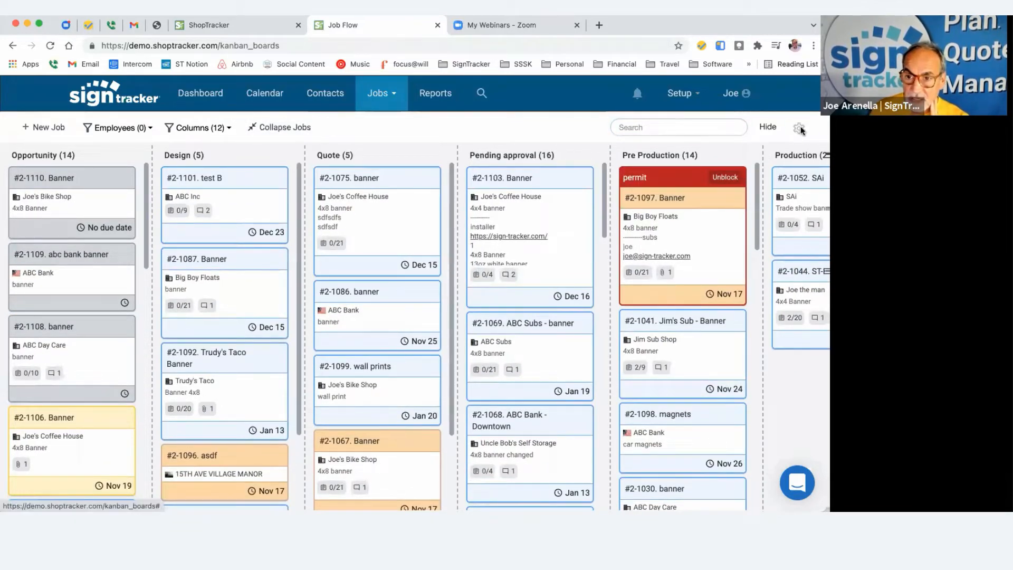
left_click(276, 276)
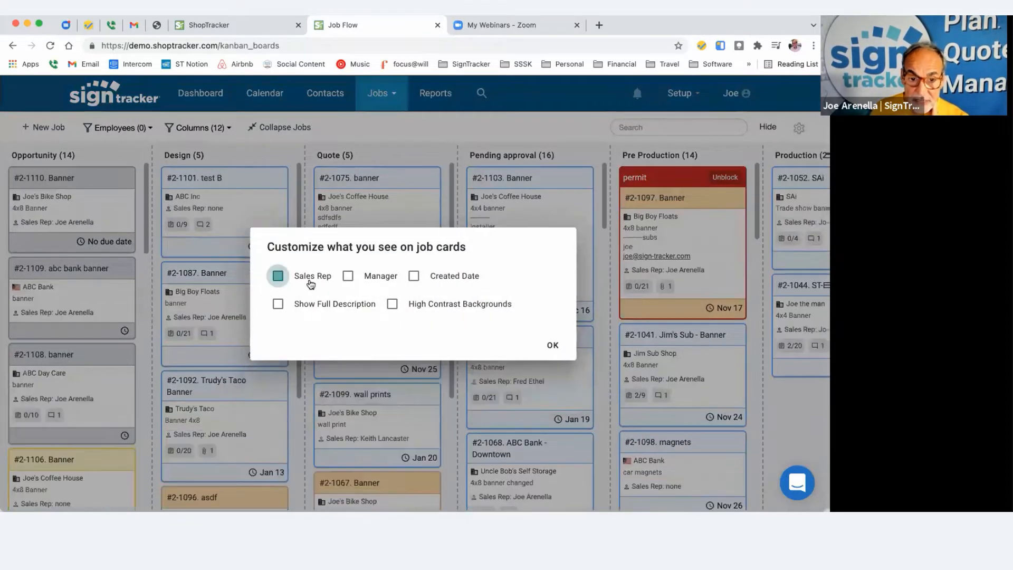
left_click(348, 276)
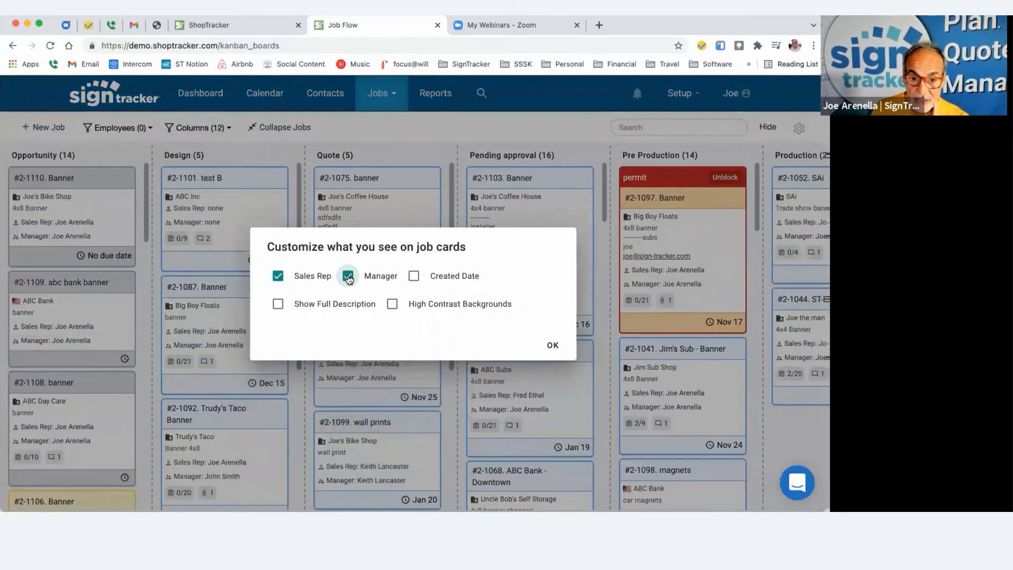
left_click(414, 277)
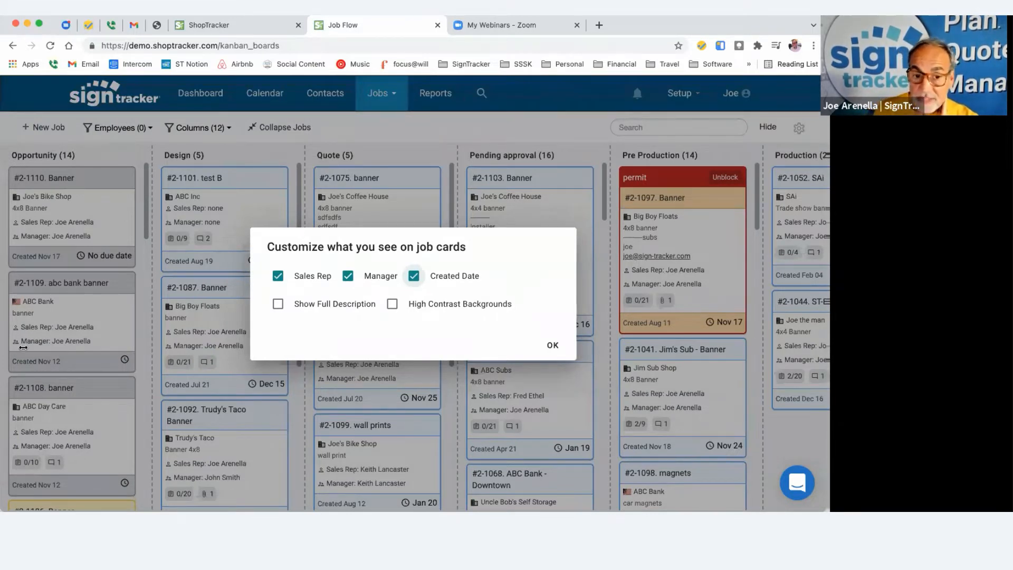
left_click(277, 305)
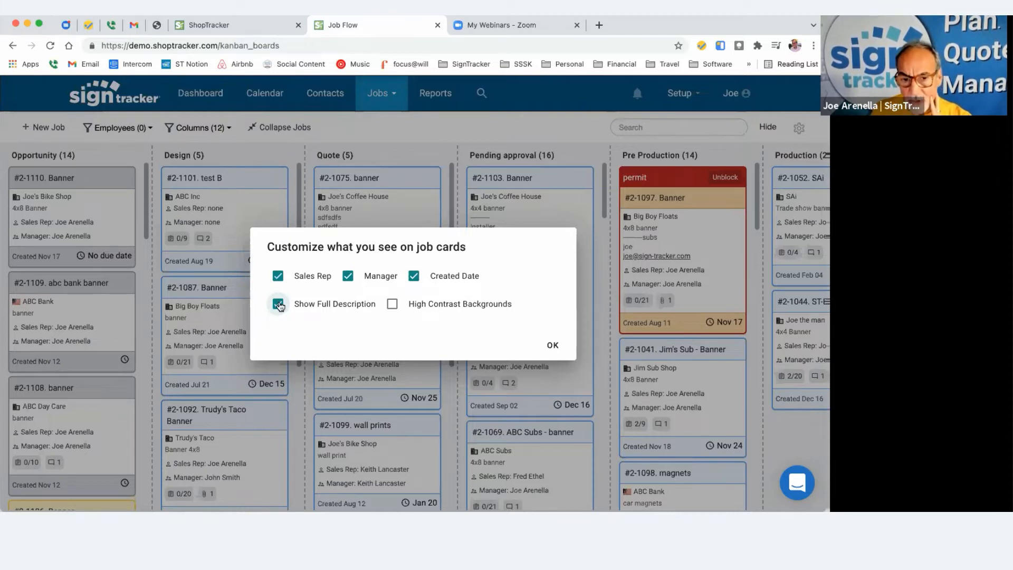
left_click(389, 310)
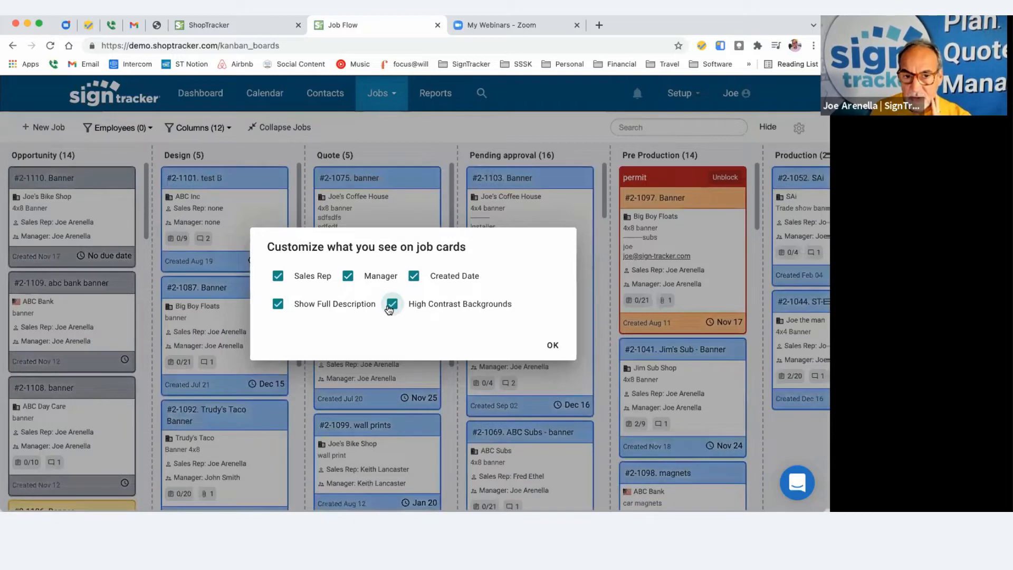
left_click(389, 310)
left_click(389, 310)
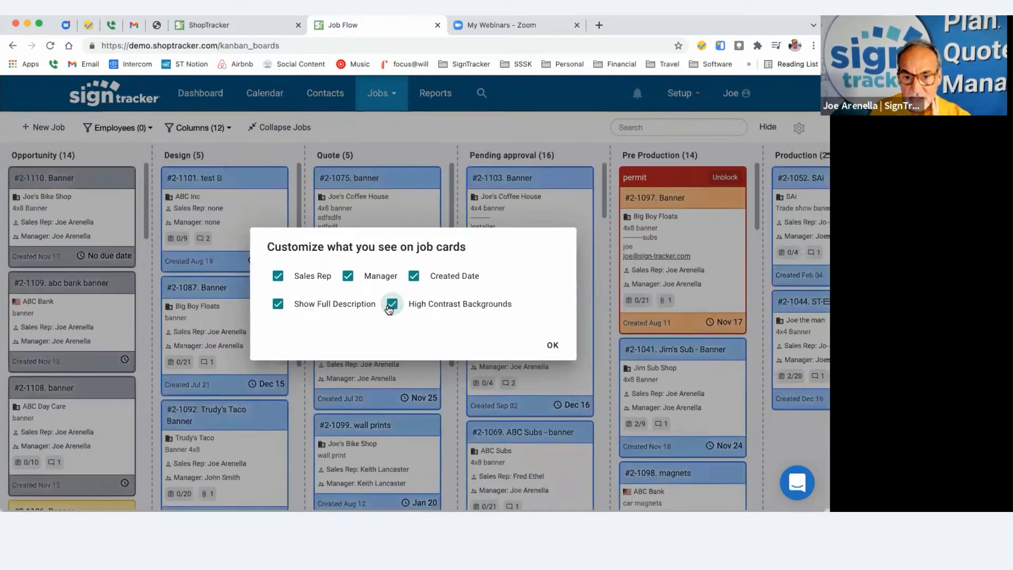
left_click(552, 345)
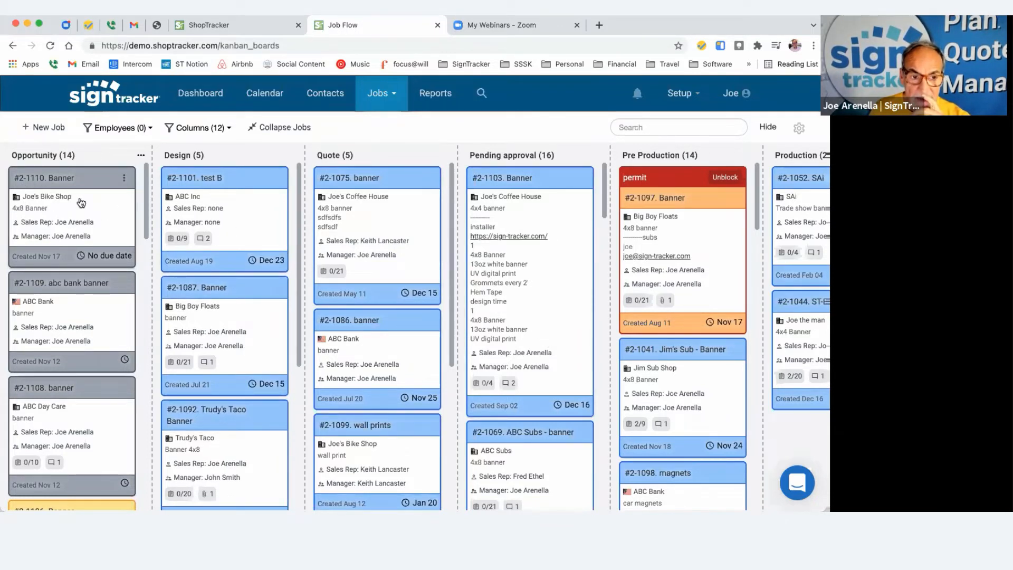
- Open the new Joe's Bike Shop Banner job and look at its stage choices and due date entry without changing them
left_click(56, 178)
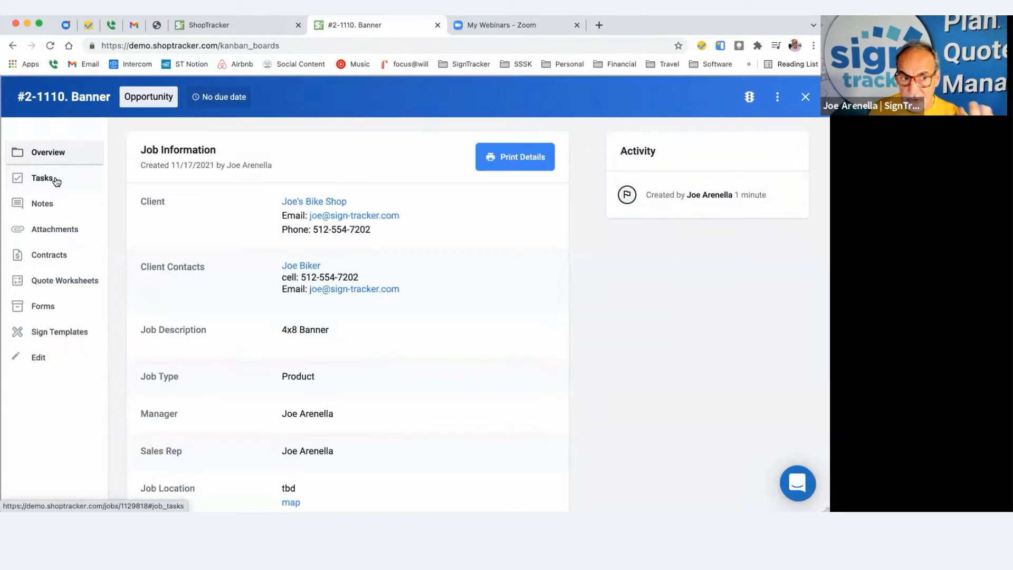
left_click(152, 99)
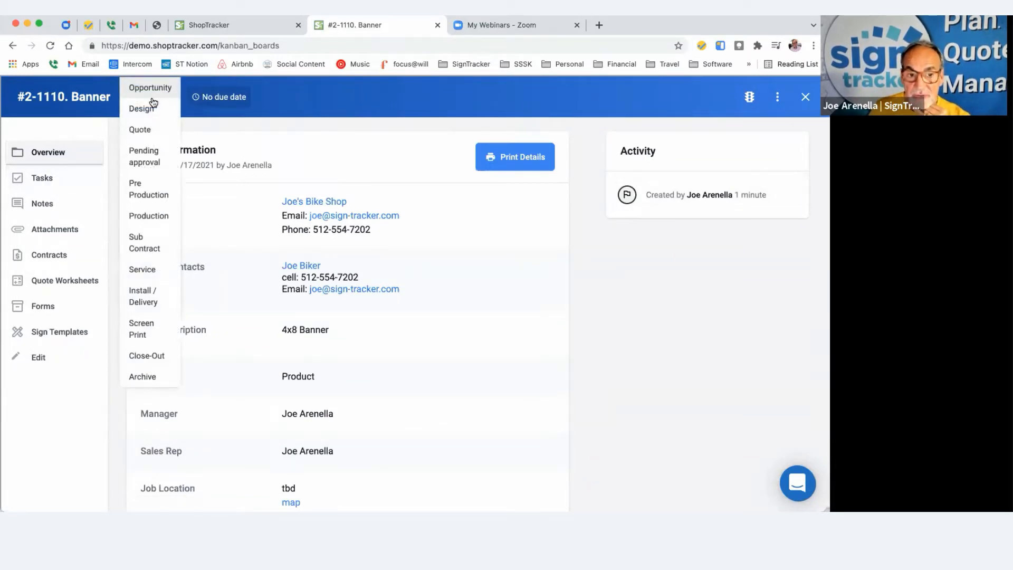
left_click(233, 106)
left_click(217, 98)
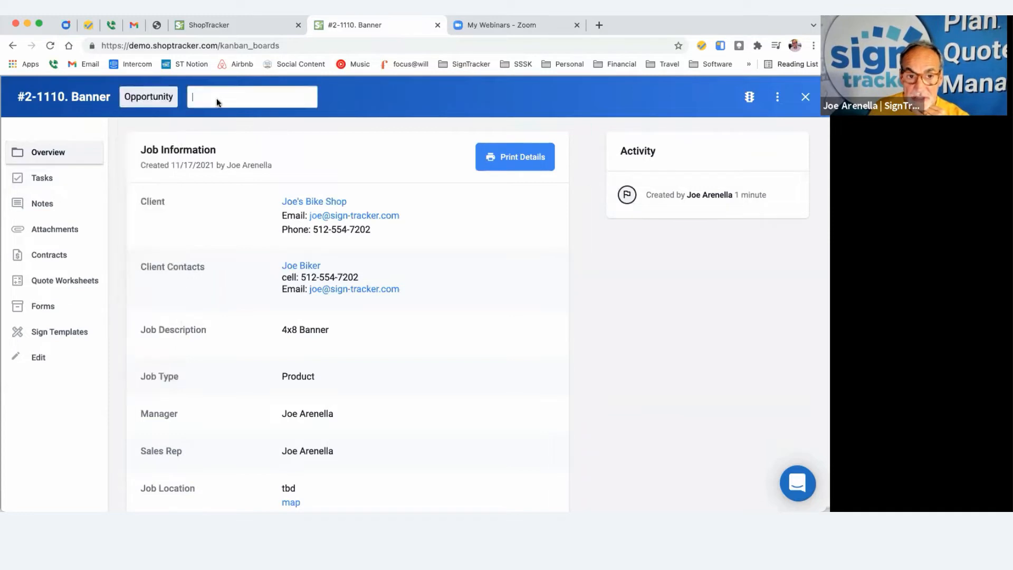
left_click(391, 124)
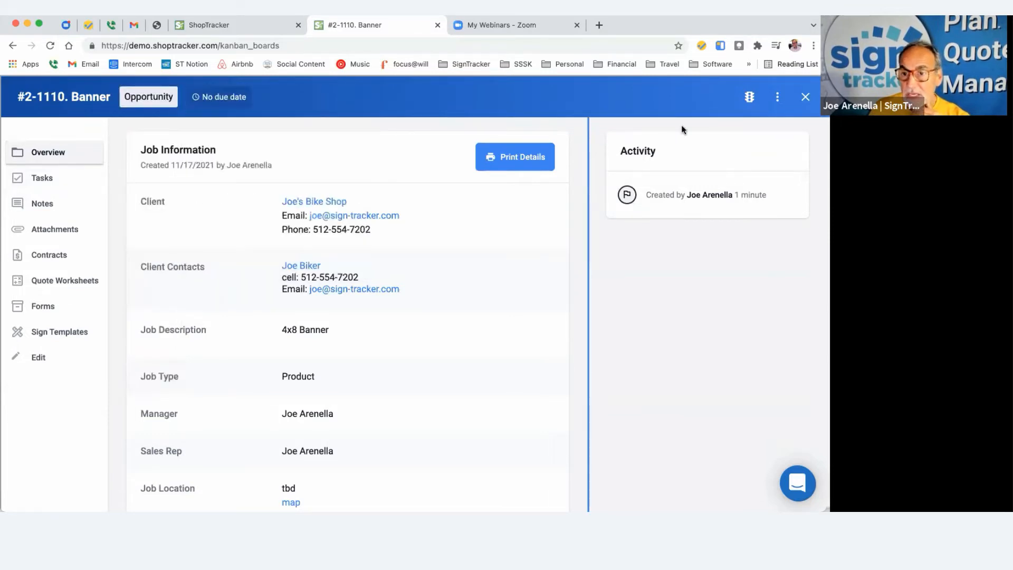
- View the Banner job's status options and its clone and delete actions without applying any
left_click(750, 100)
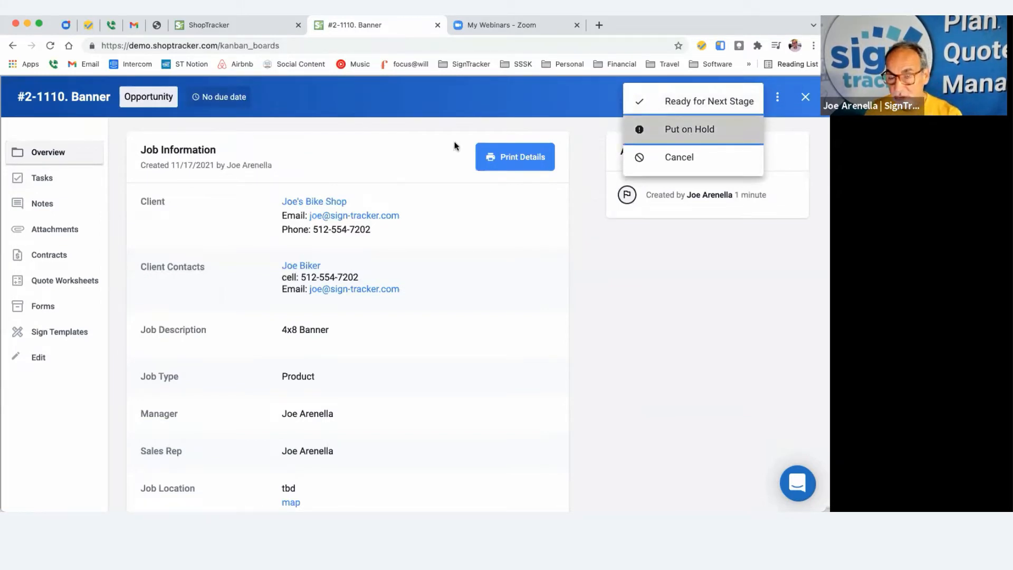
left_click(469, 149)
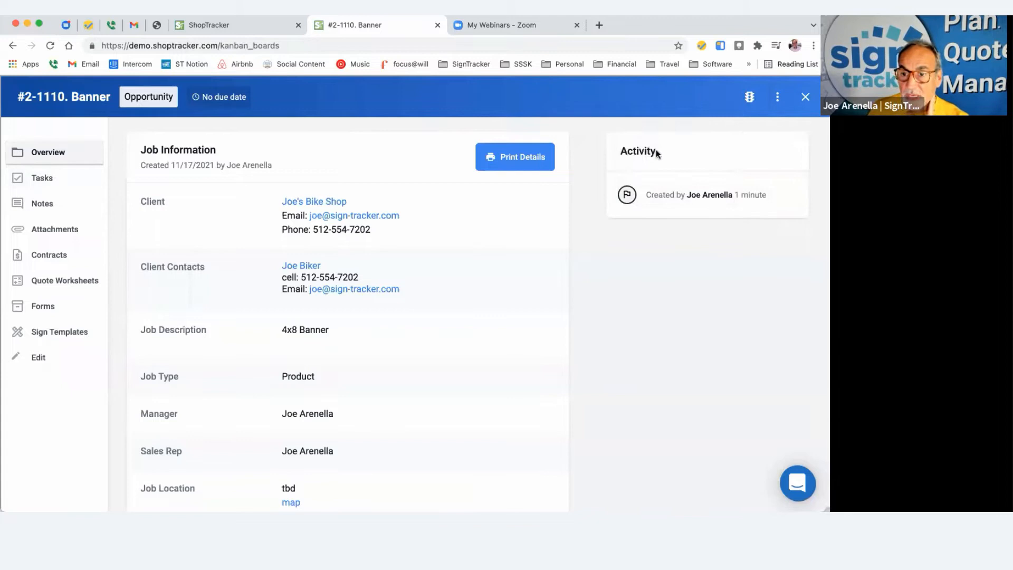
left_click(776, 96)
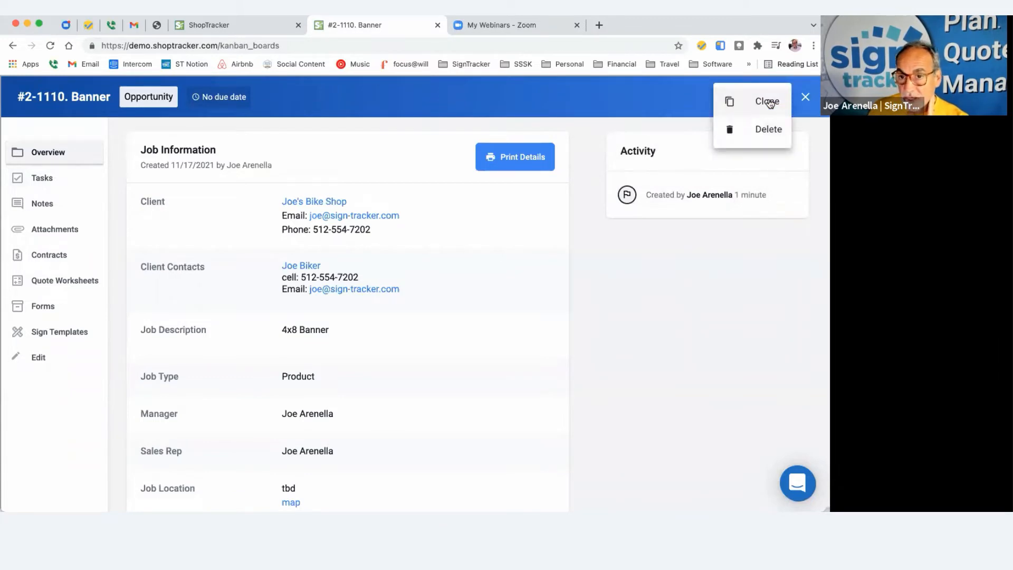
left_click(639, 278)
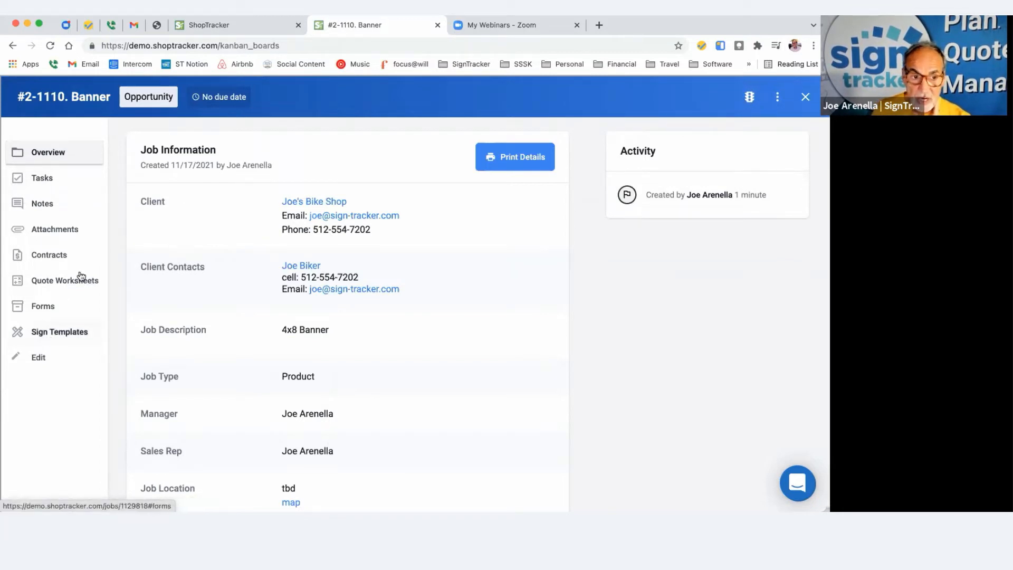
- Open the Banner job's tasks, and view the new task form and the task template saving dialog without saving anything
left_click(60, 179)
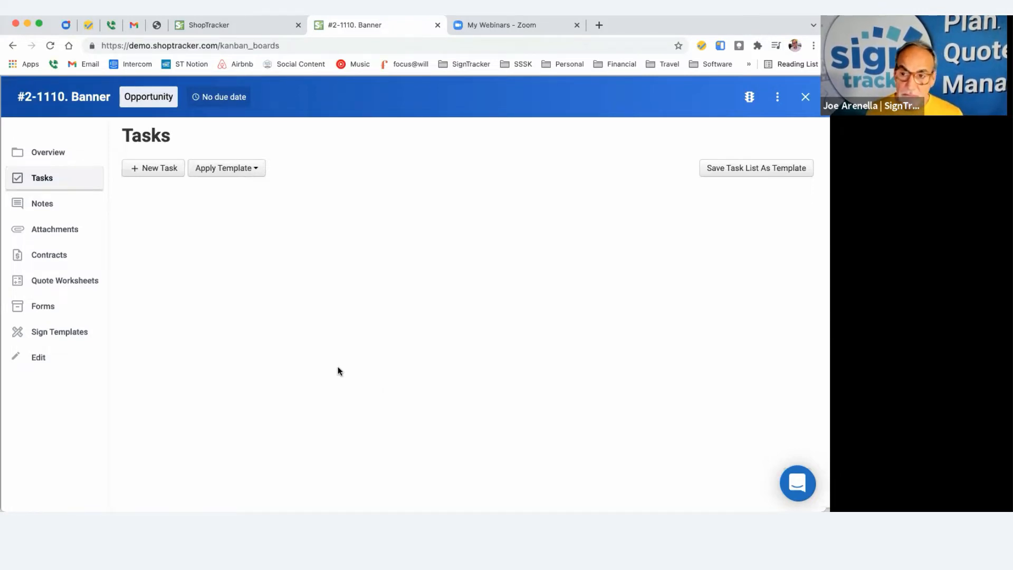
left_click(152, 169)
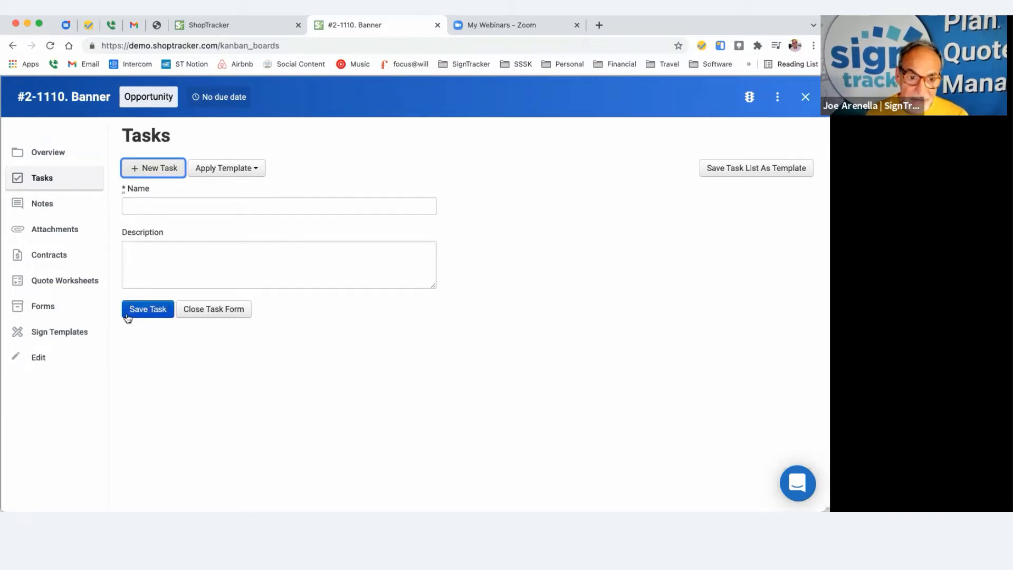
left_click(216, 314)
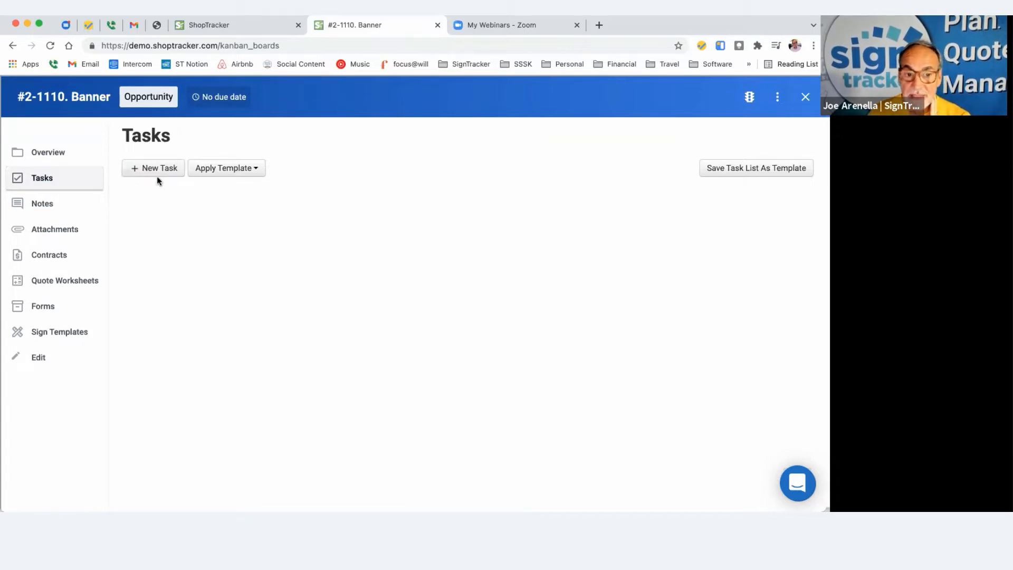
left_click(755, 170)
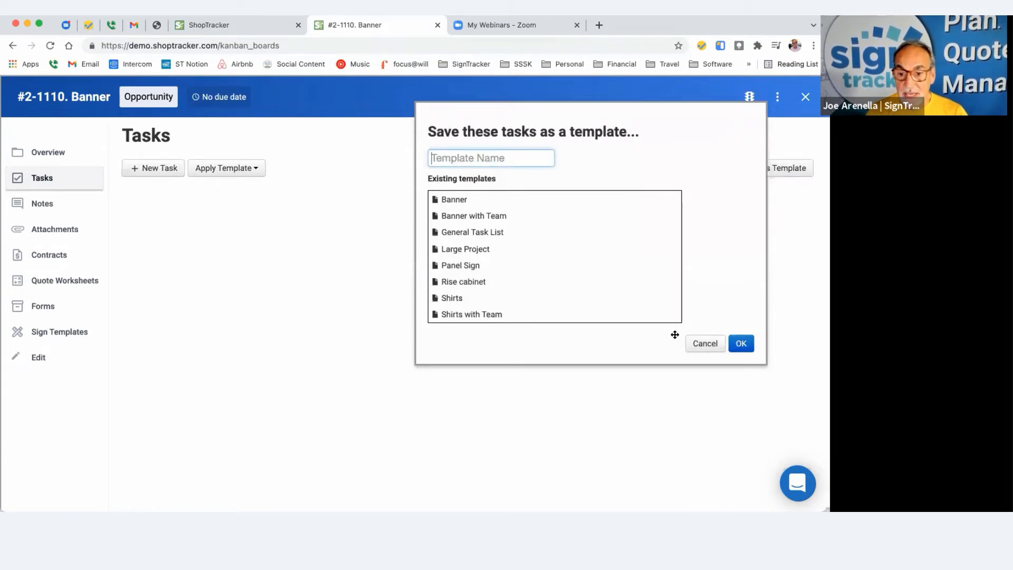
left_click(705, 344)
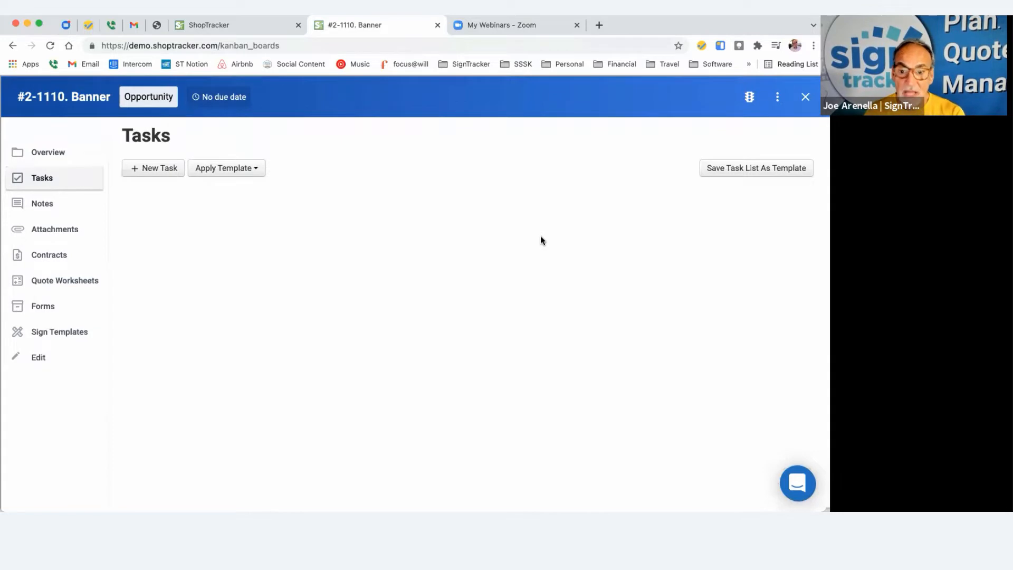
- Apply the Banner task template, and inspect the client approval task's assignee choice and the list of existing templates
left_click(253, 169)
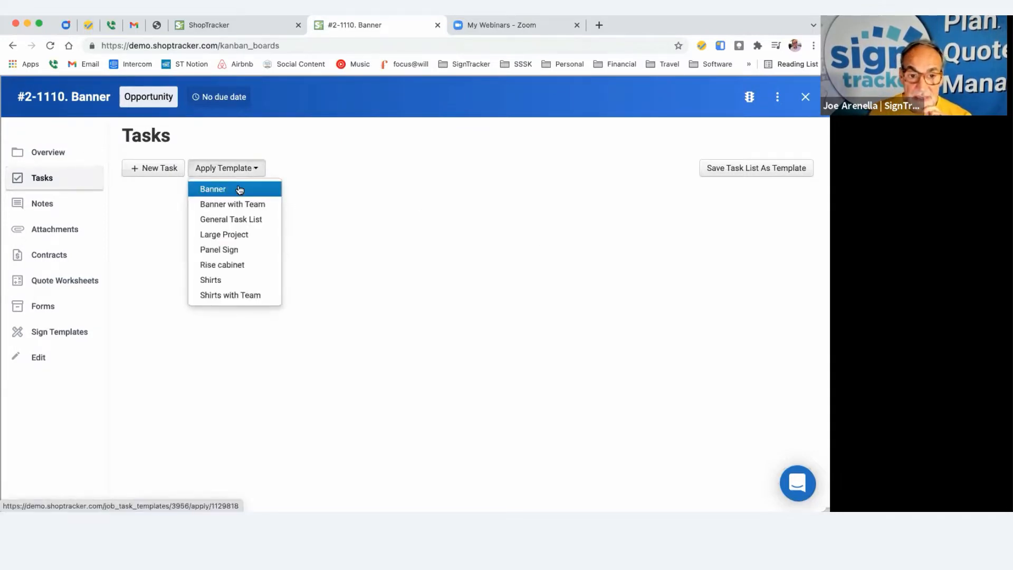
left_click(239, 190)
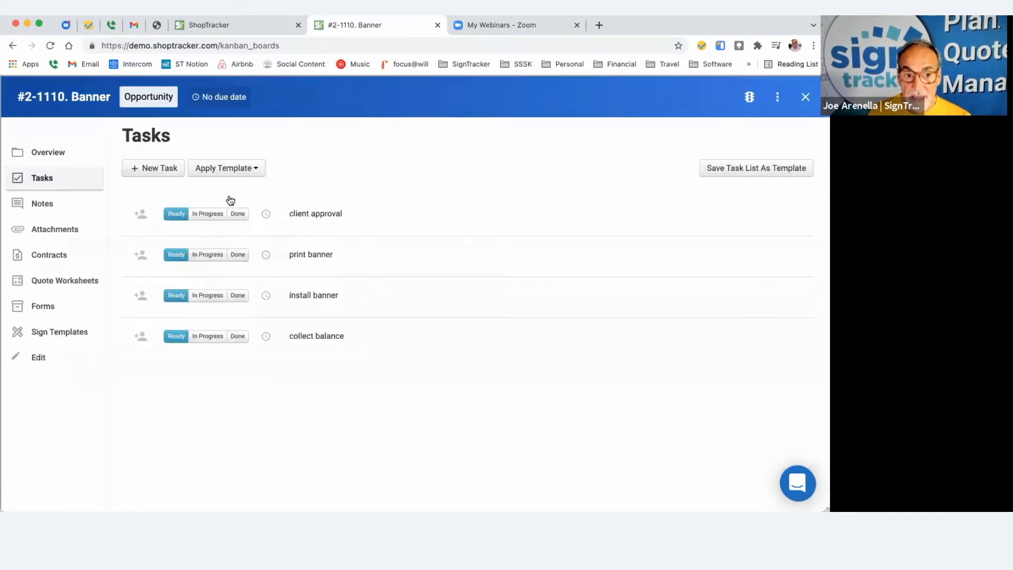
left_click(140, 214)
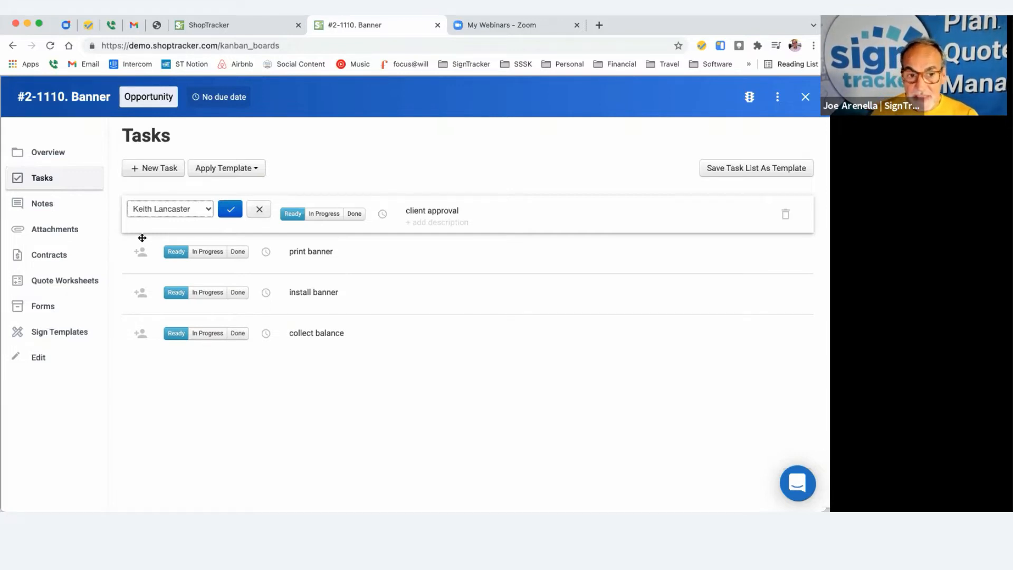
left_click(204, 390)
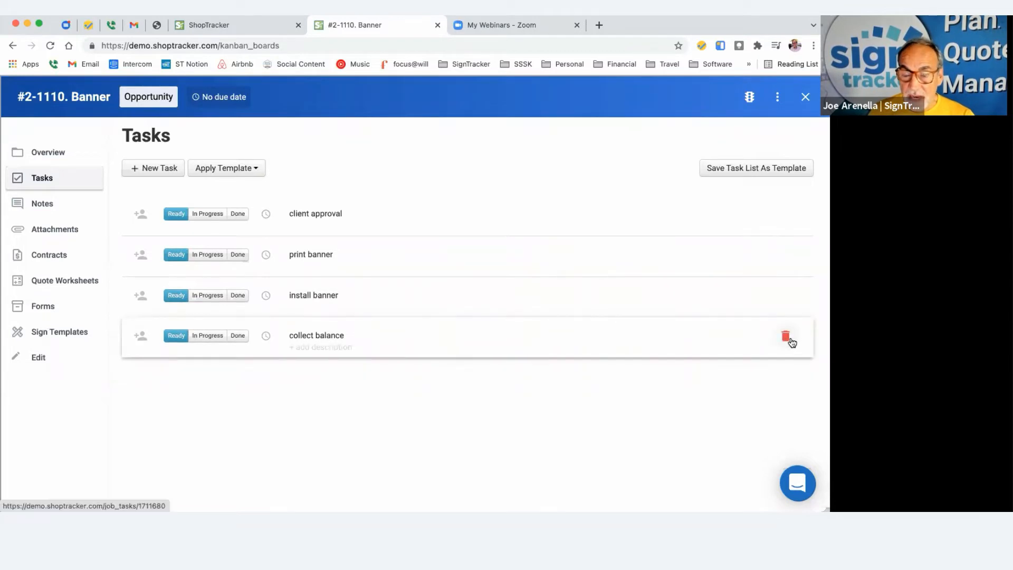
left_click(756, 169)
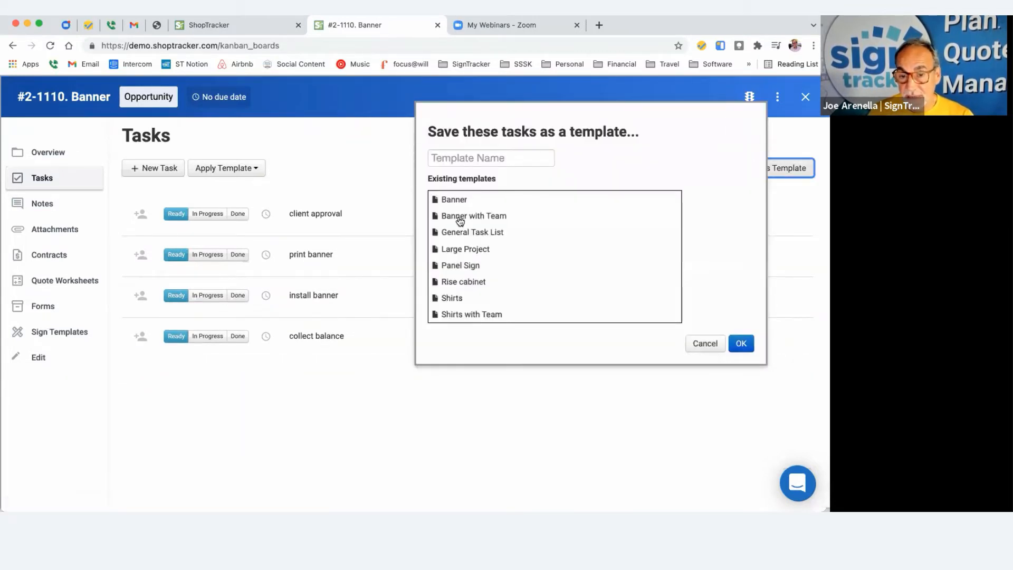
left_click(698, 341)
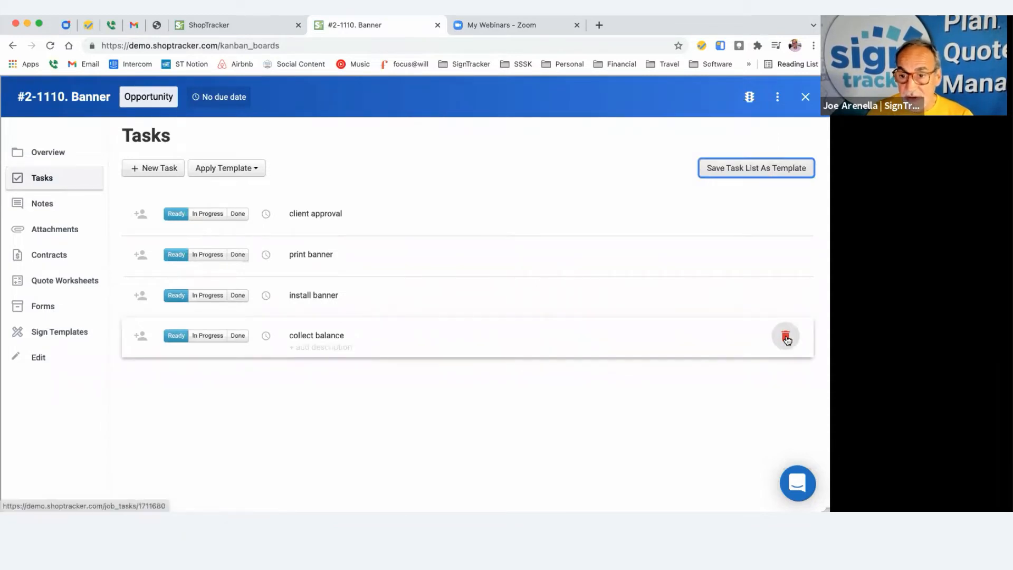
- Delete the collect balance, install banner, print banner and client approval tasks from the job
left_click(785, 336)
left_click(785, 295)
left_click(785, 254)
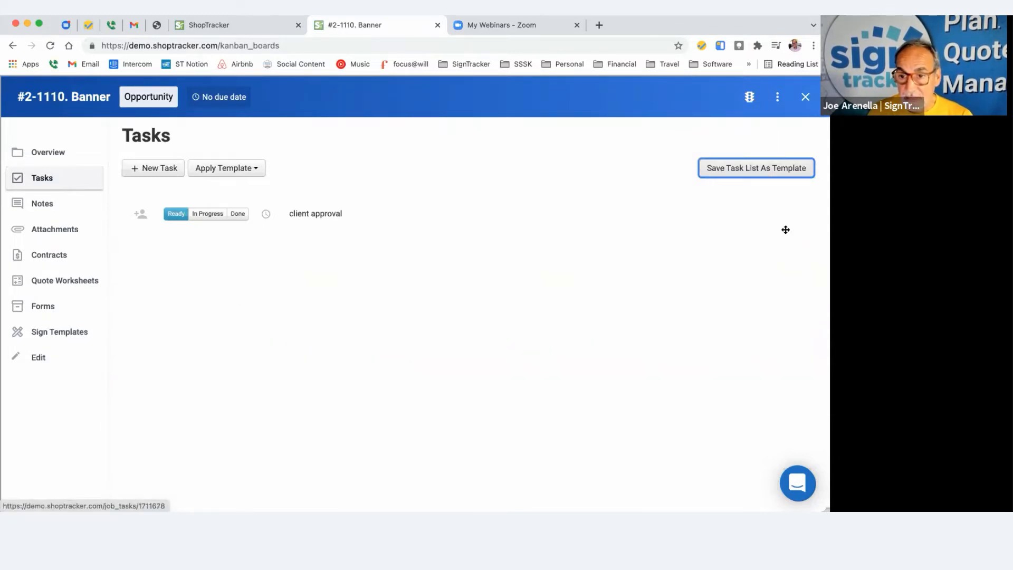
left_click(785, 214)
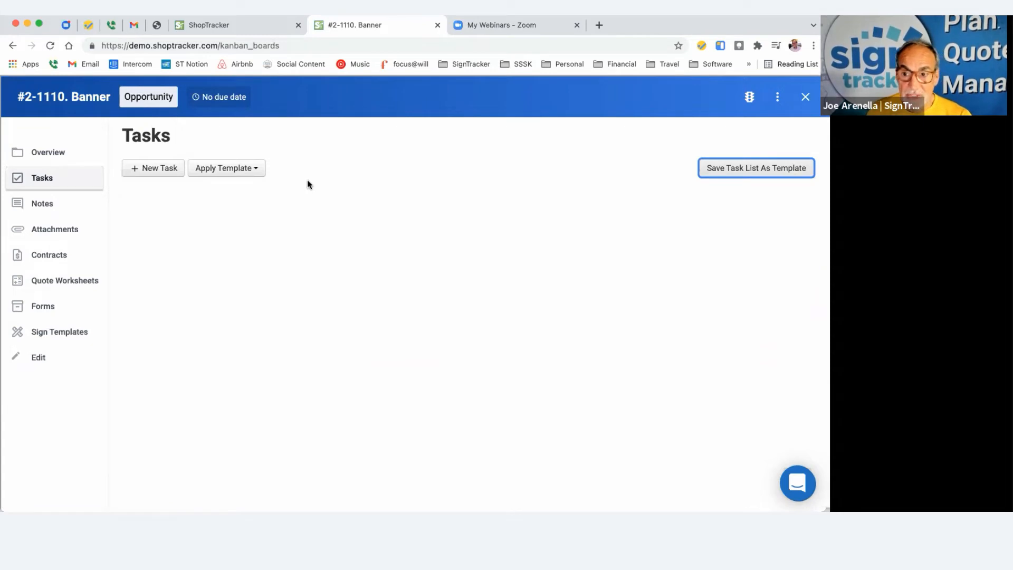
- Apply the Banner with Team task template to the job, and view the client approval task's assignee options without changing them
left_click(251, 168)
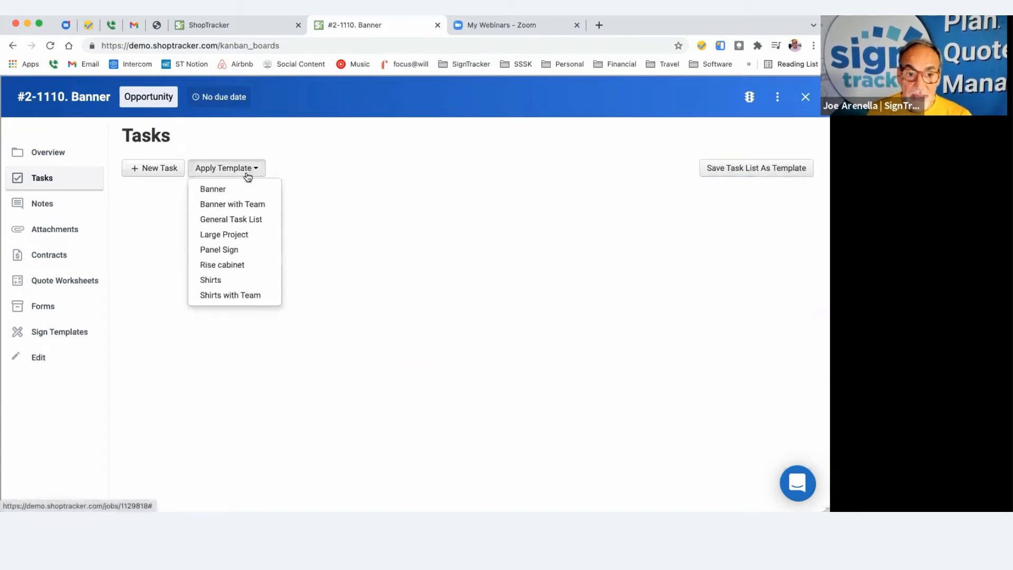
left_click(235, 205)
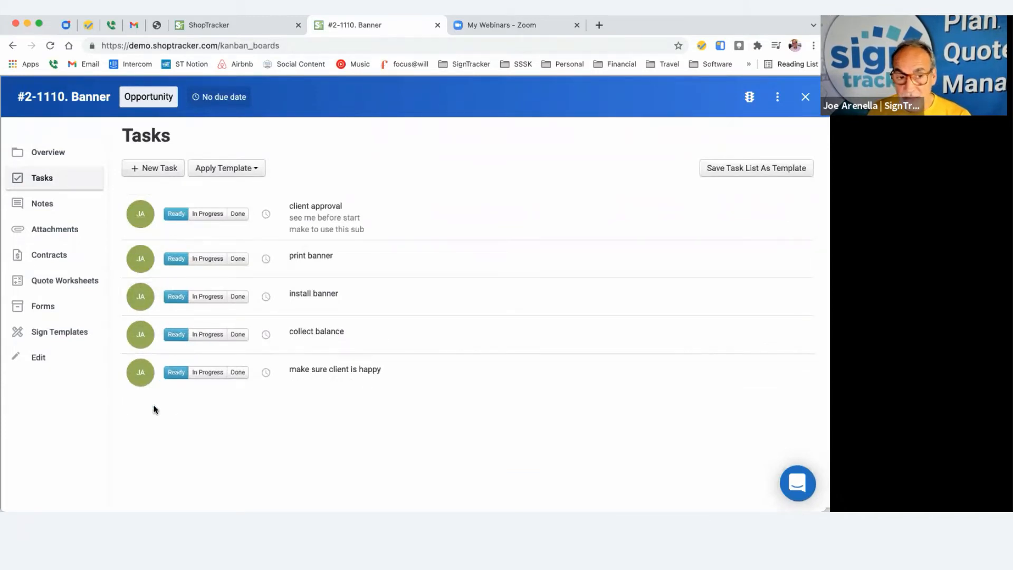
left_click(138, 213)
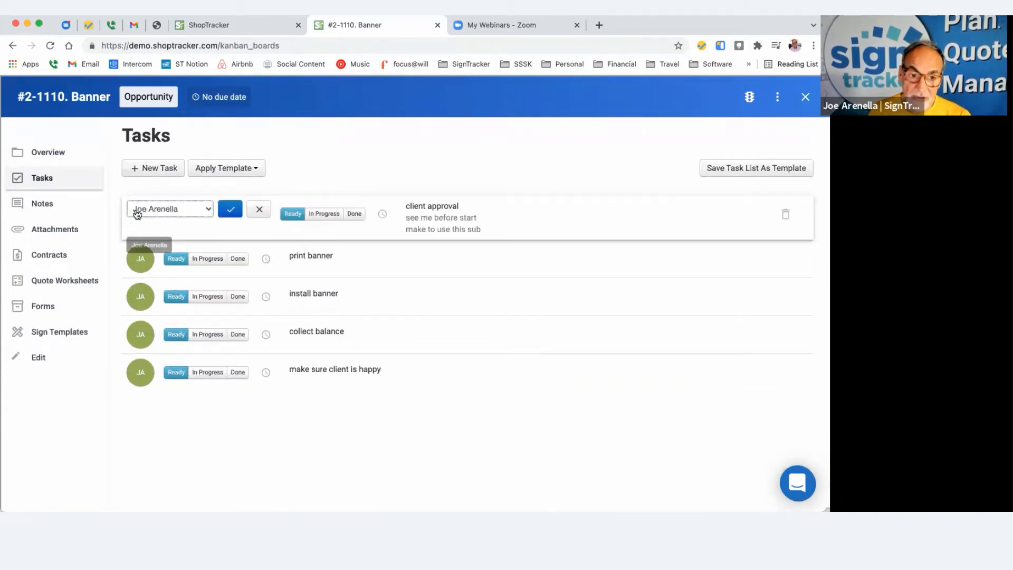
left_click(167, 209)
left_click(168, 209)
left_click(284, 444)
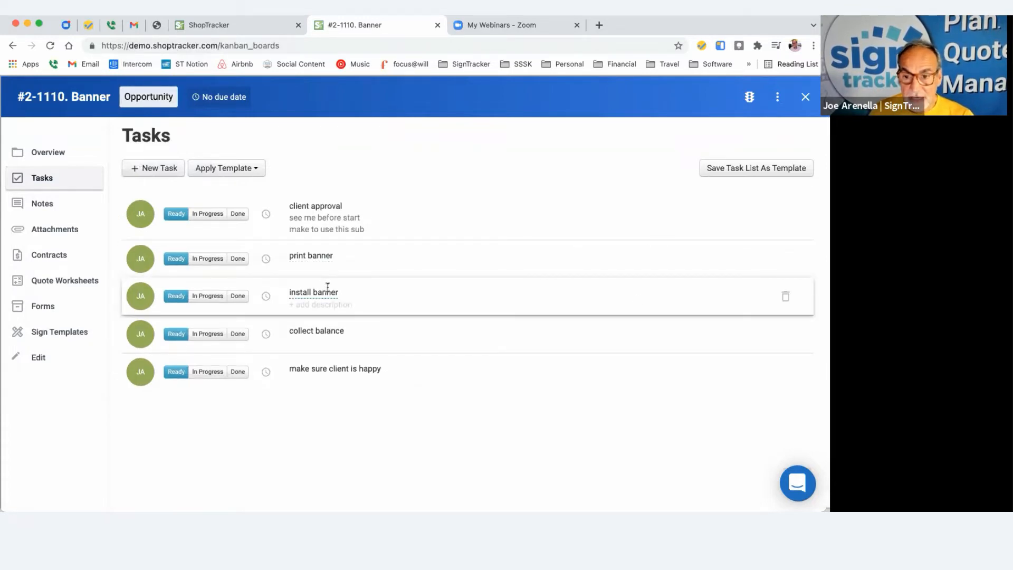
- Delete the install banner task and set the Banner job's due date to 11/26/2021
left_click(786, 297)
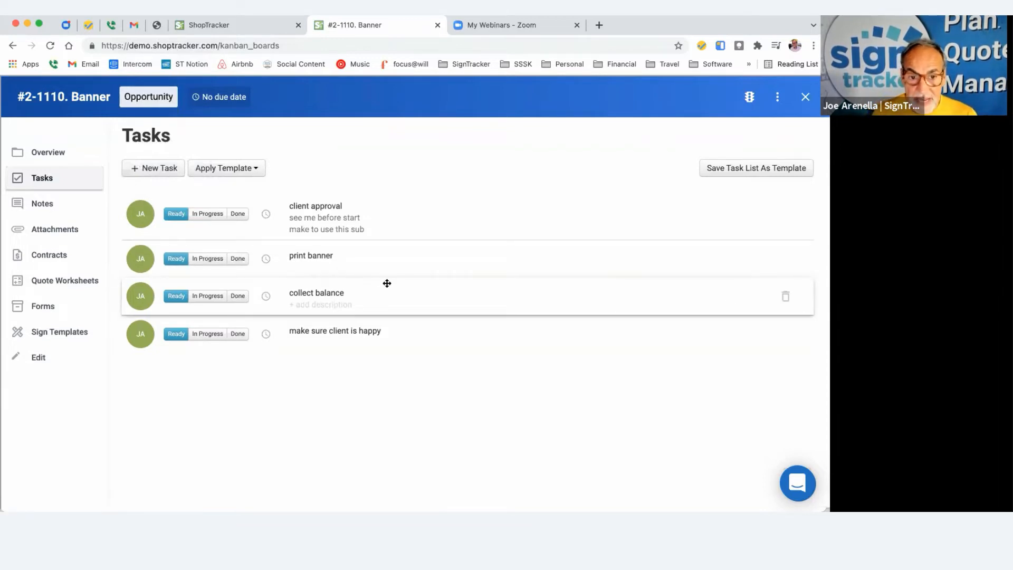
left_click(225, 97)
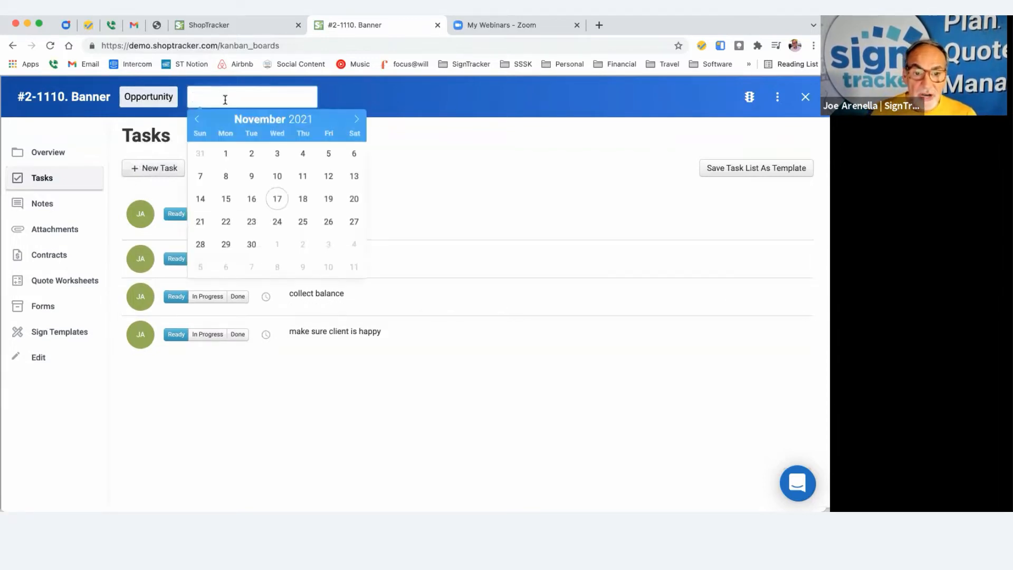
left_click(328, 221)
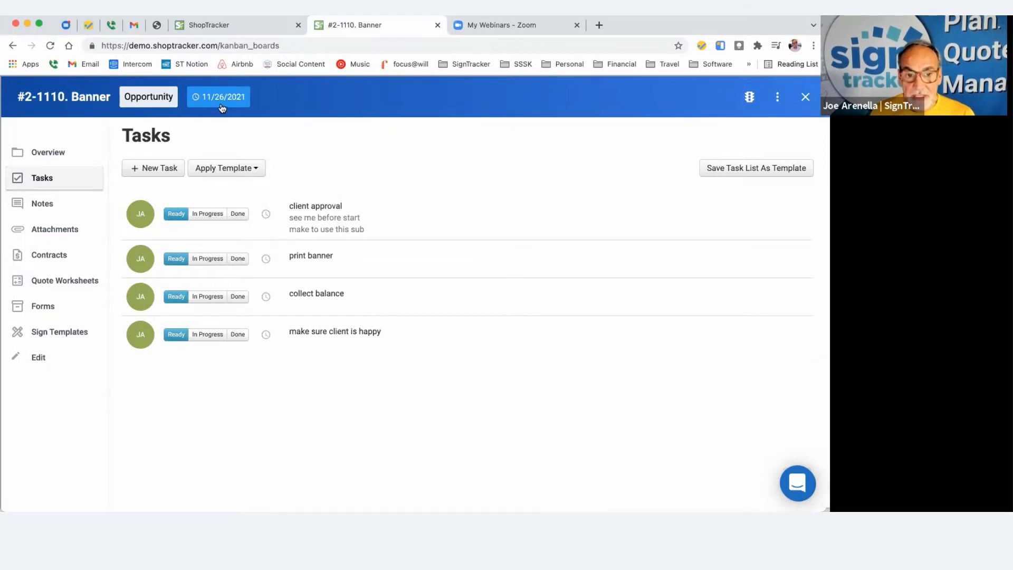
- Set the client approval task's due date to 2021-11-19
left_click(266, 214)
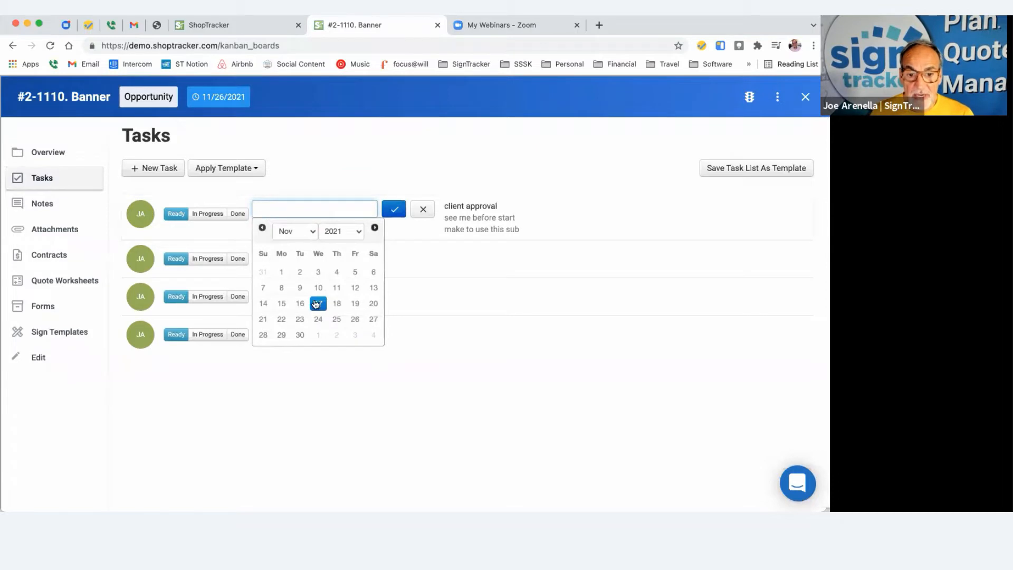
left_click(351, 302)
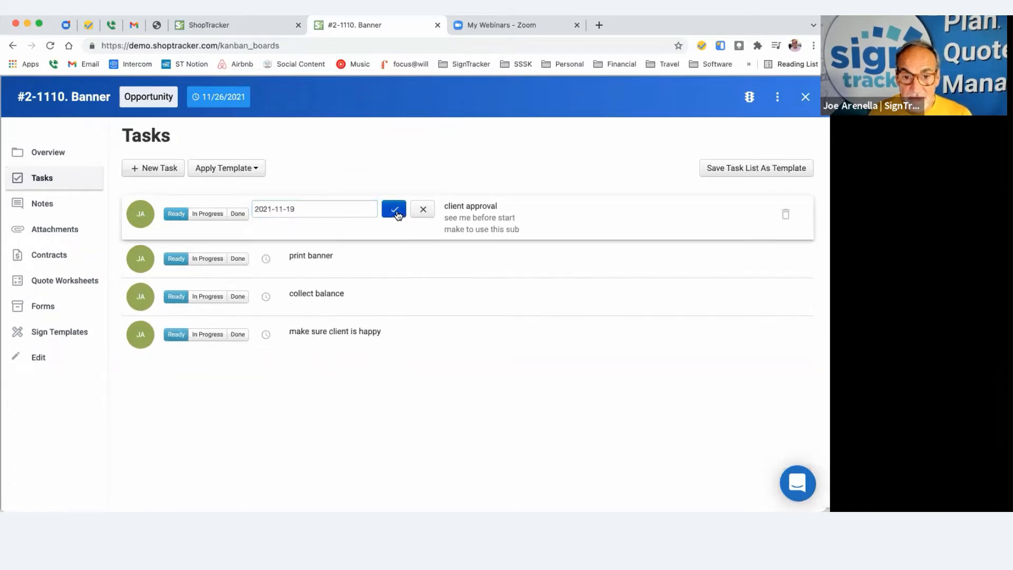
left_click(395, 209)
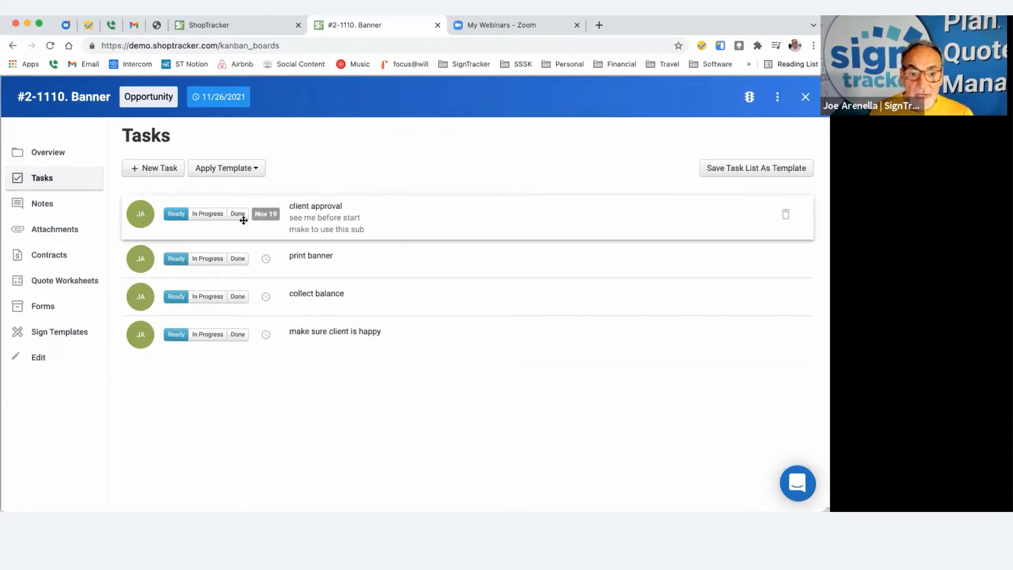
- View the client approval task's description in edit mode without changing it, and mark the task as done
left_click(299, 217)
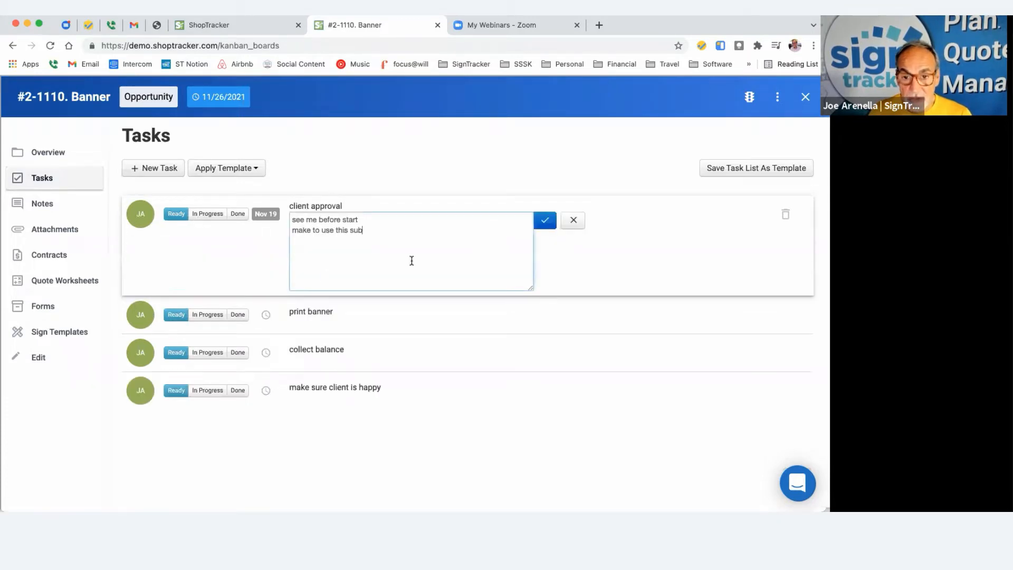
left_click(573, 220)
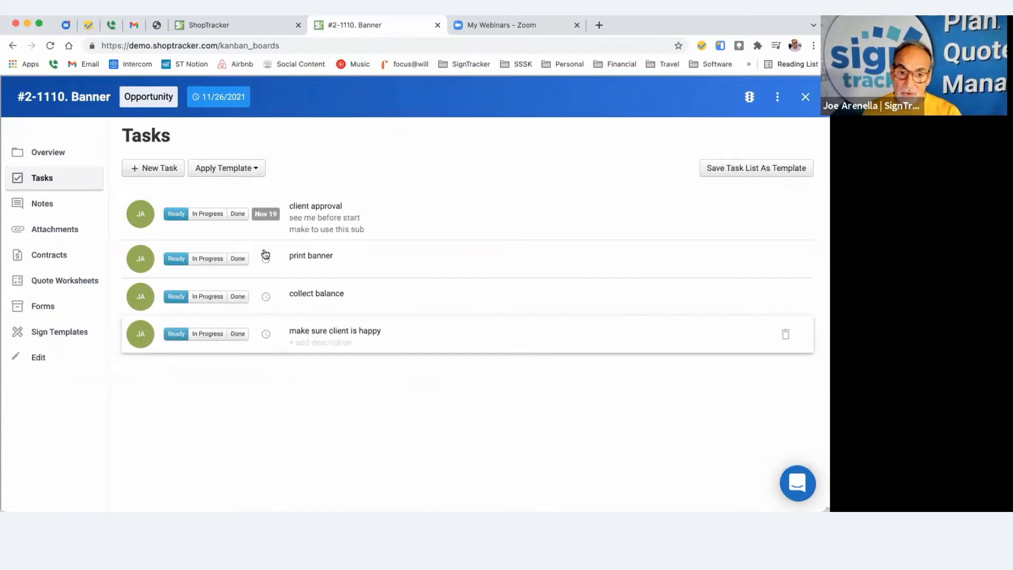
left_click(238, 215)
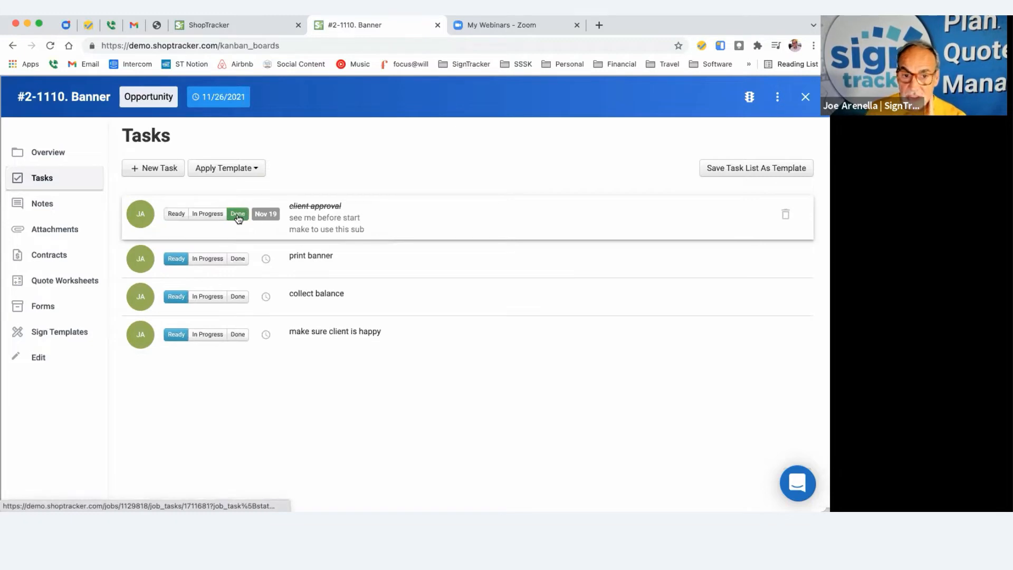
- Close the Banner job and bring up the Job Tasks page in a separate browser tab
left_click(805, 98)
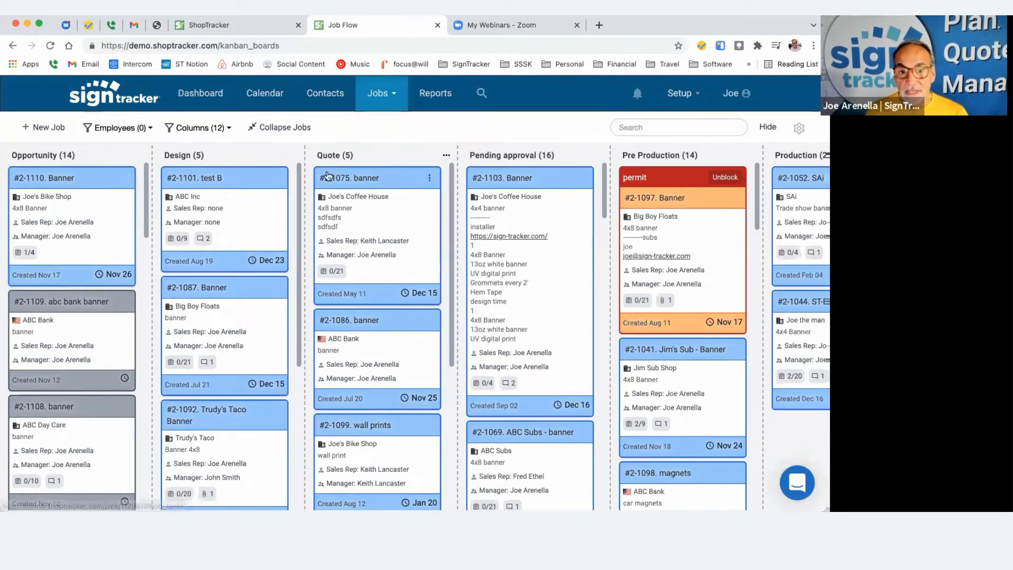
left_click(392, 106)
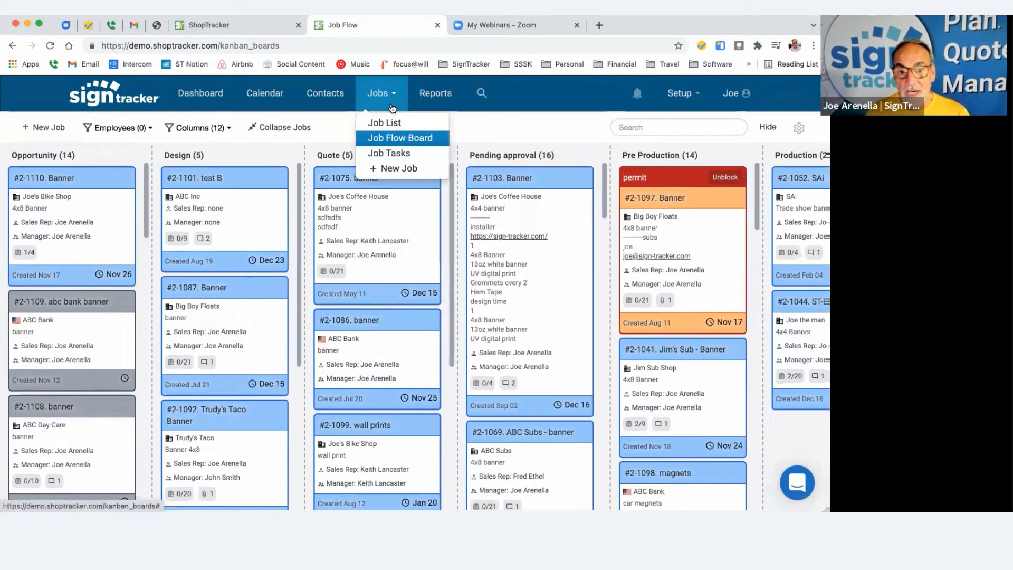
left_click(391, 151, "super")
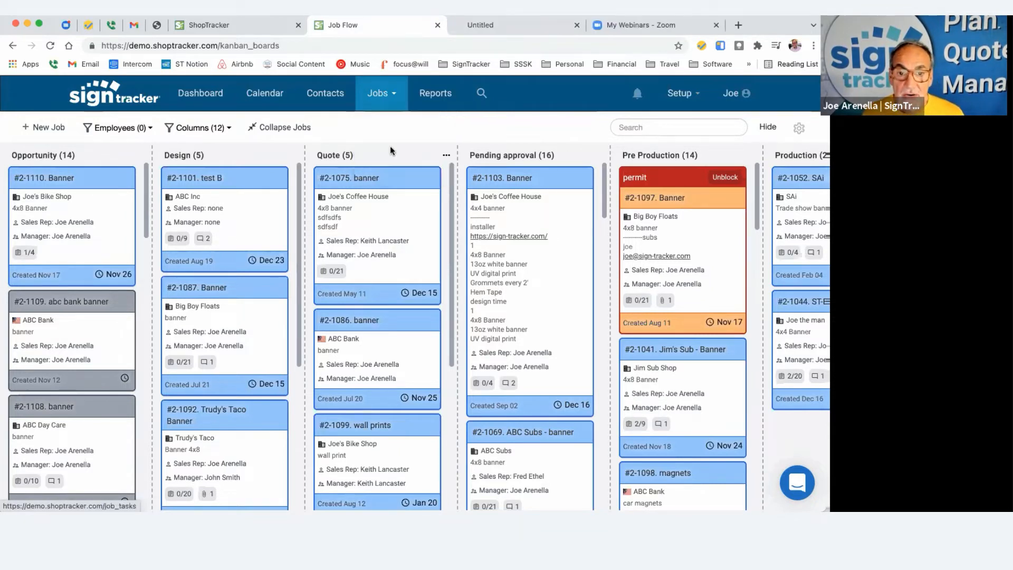
left_click(502, 25)
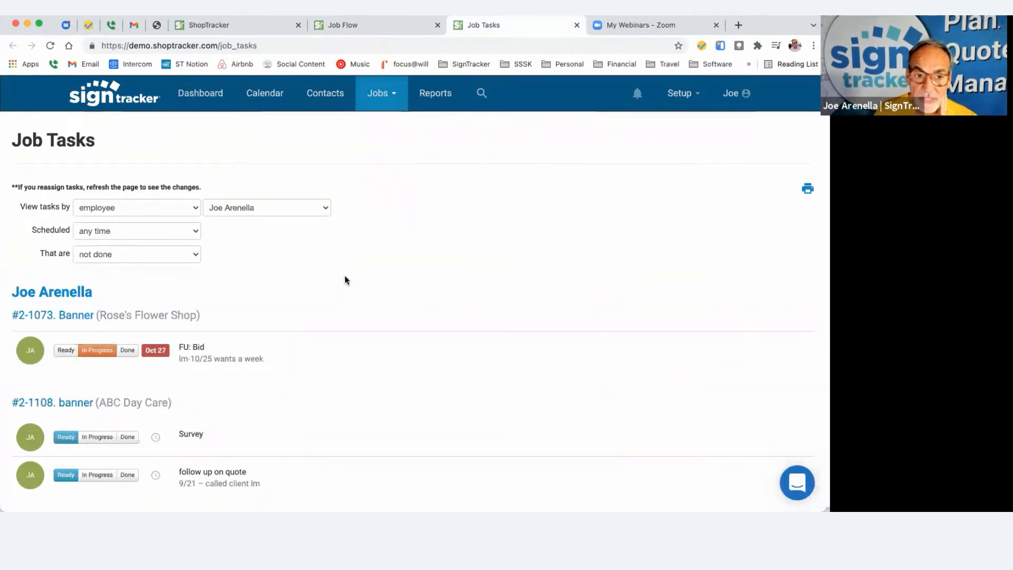
- Look through the employee's task list and view the scheduling filter's options without changing the filter
scroll(246, 257, "down", 5)
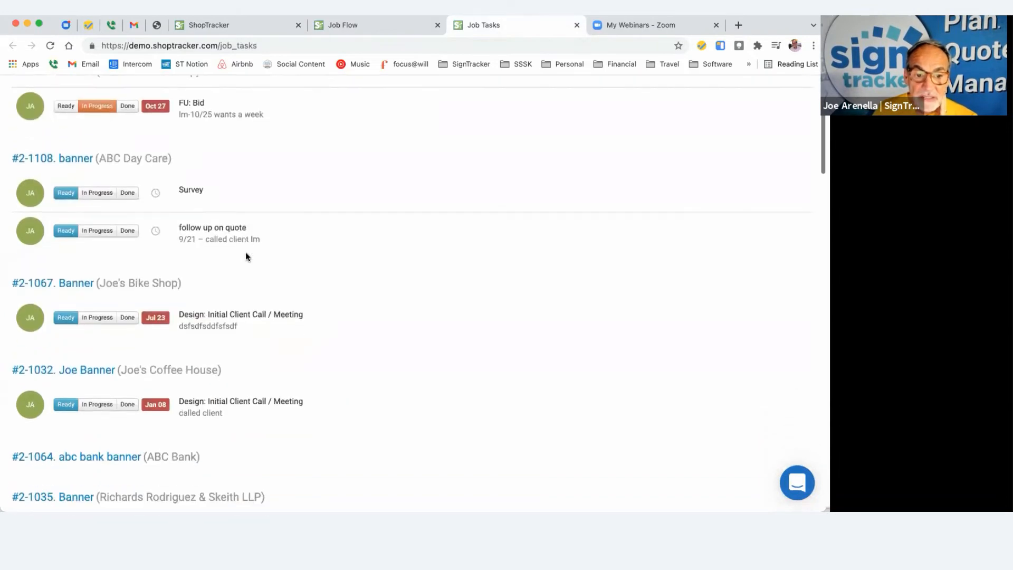
scroll(245, 257, "down", 3)
scroll(245, 257, "up", 8)
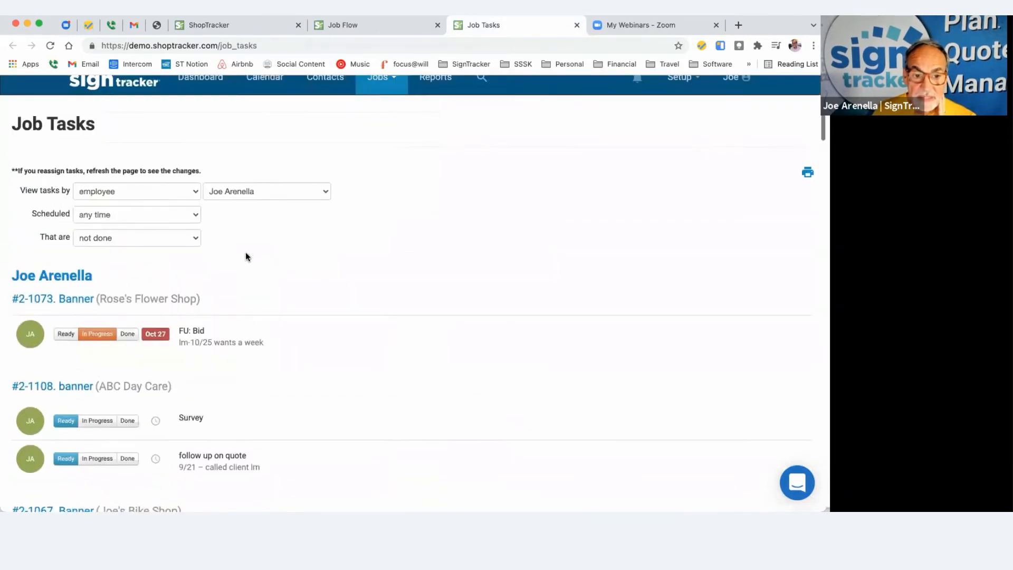
scroll(245, 257, "up", 1)
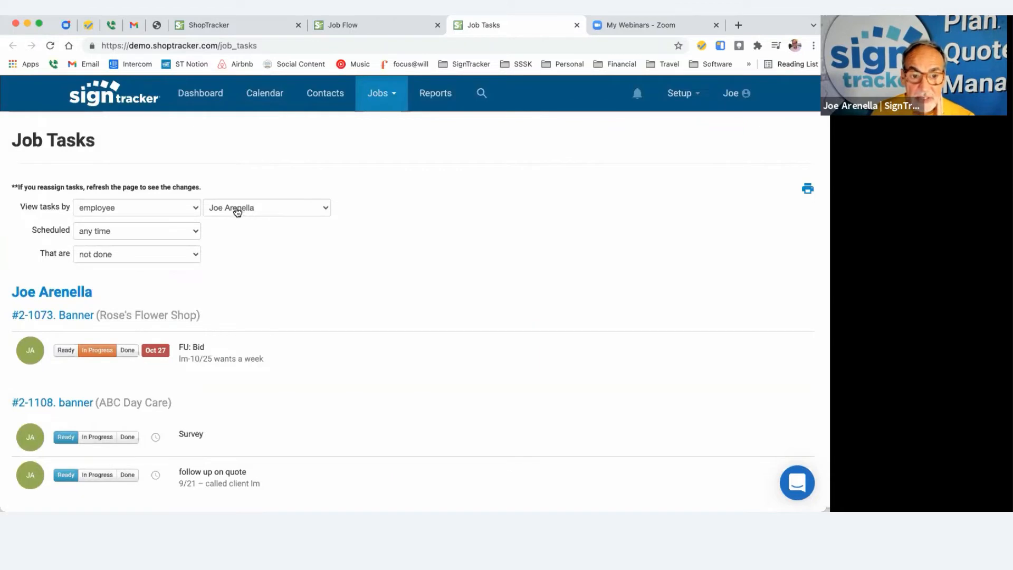
left_click(172, 232)
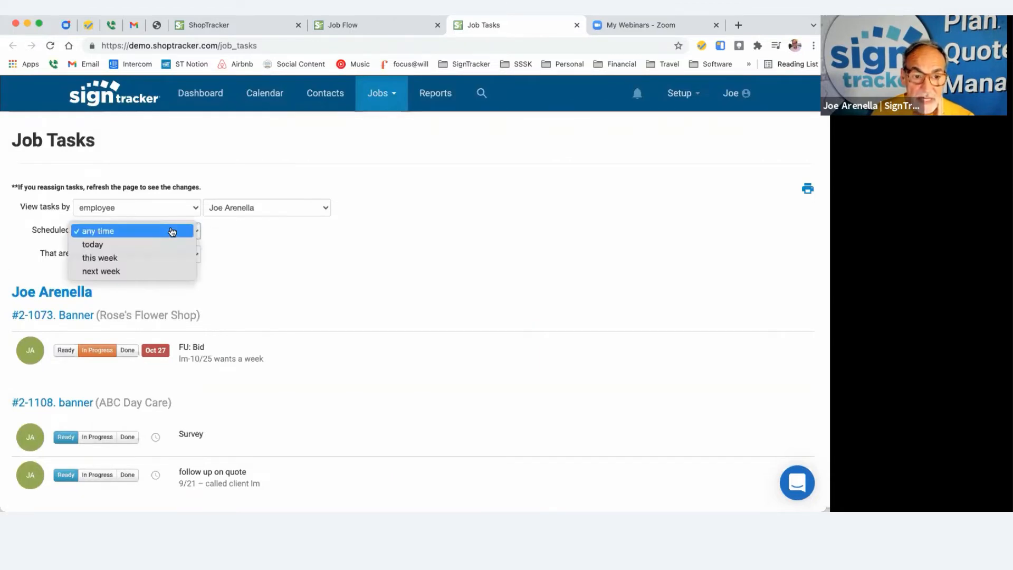
left_click(172, 231)
left_click(170, 231)
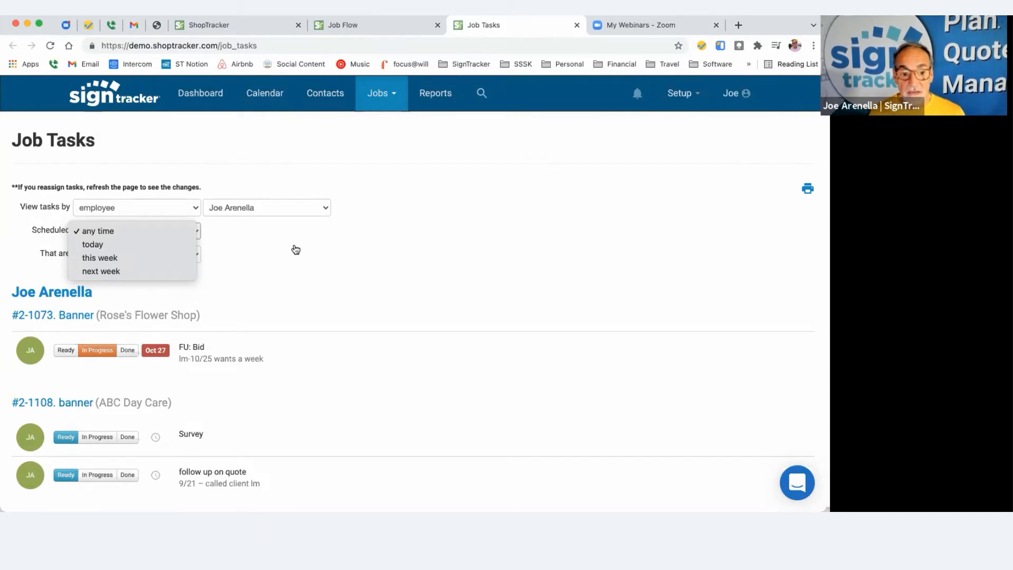
- Look at the job list in the other browser tab and return to the Job Tasks page
left_click(246, 23)
left_click(247, 24)
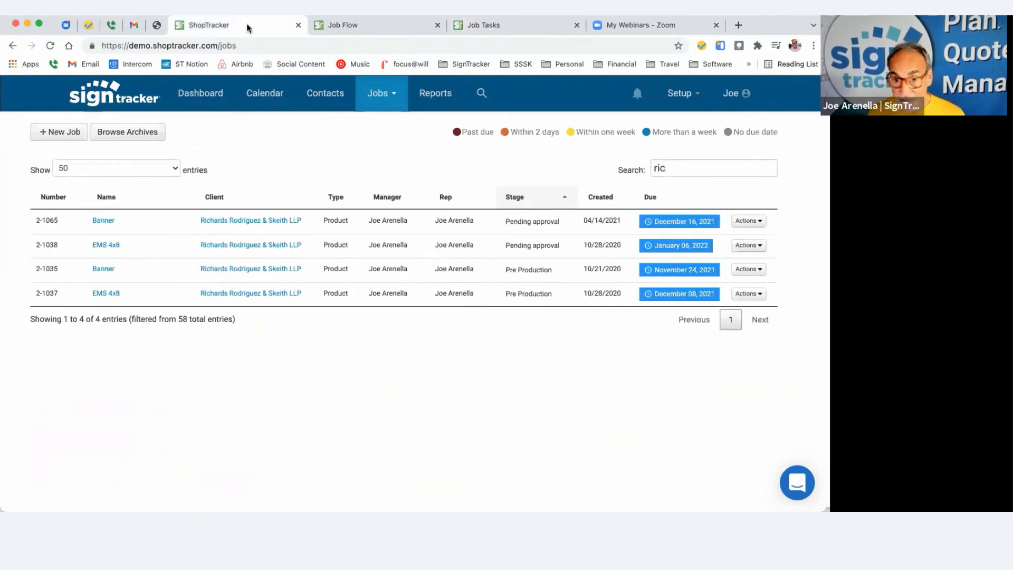
left_click(505, 22)
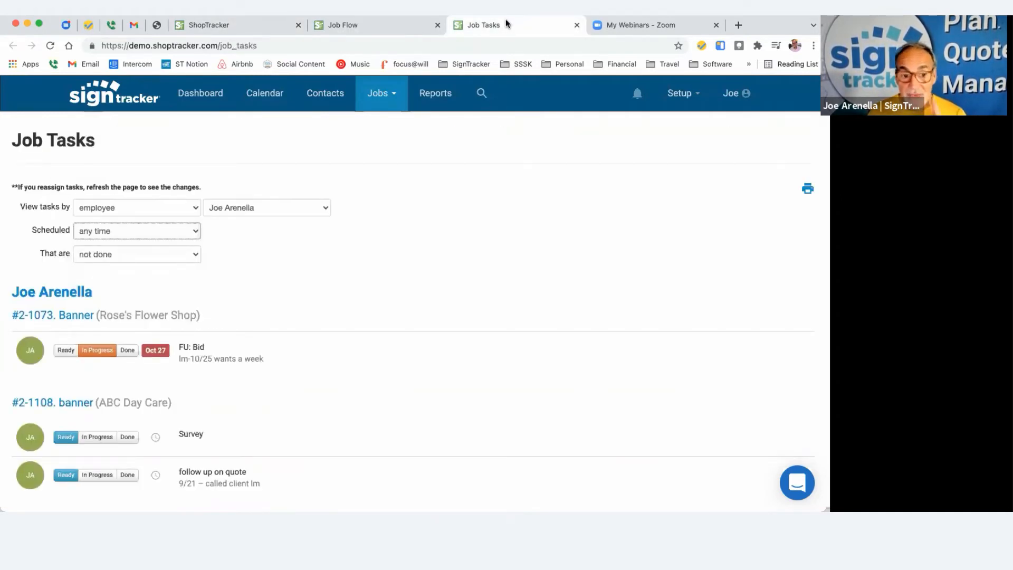
- Filter the job tasks to those that have any status, and look through the listed tasks
scroll(347, 316, "down", 2)
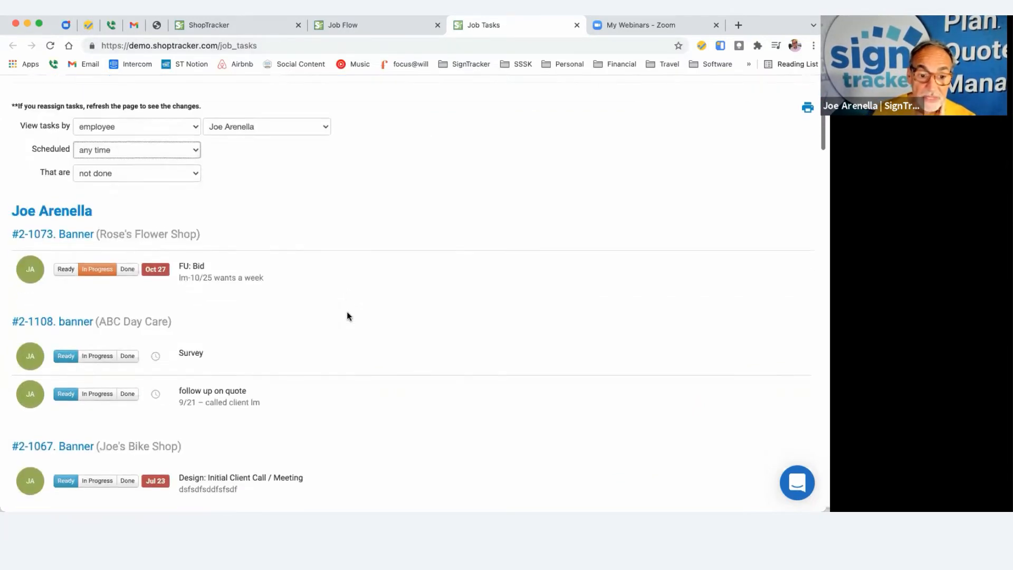
left_click(157, 228)
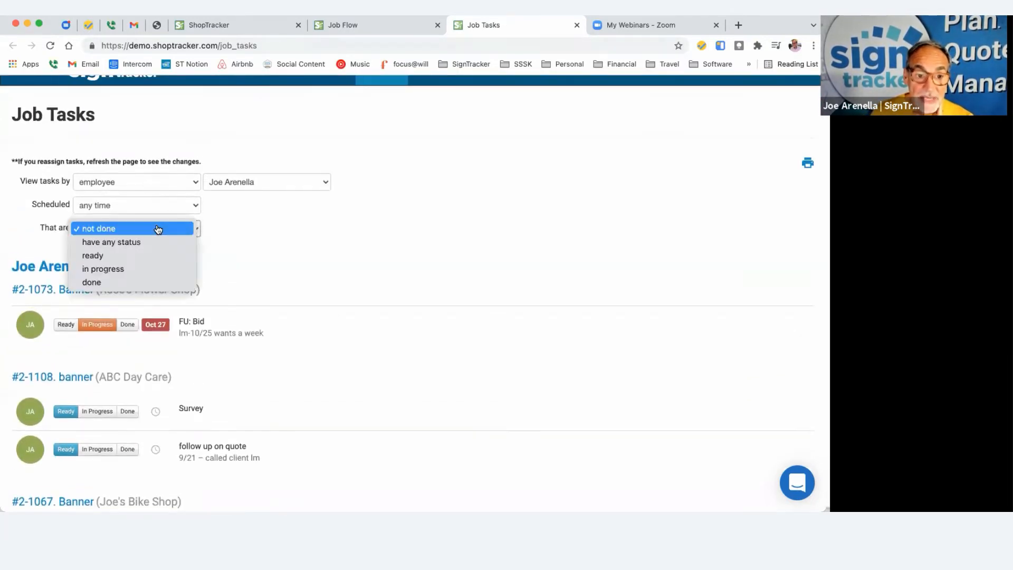
left_click(152, 241)
scroll(428, 346, "down", 10)
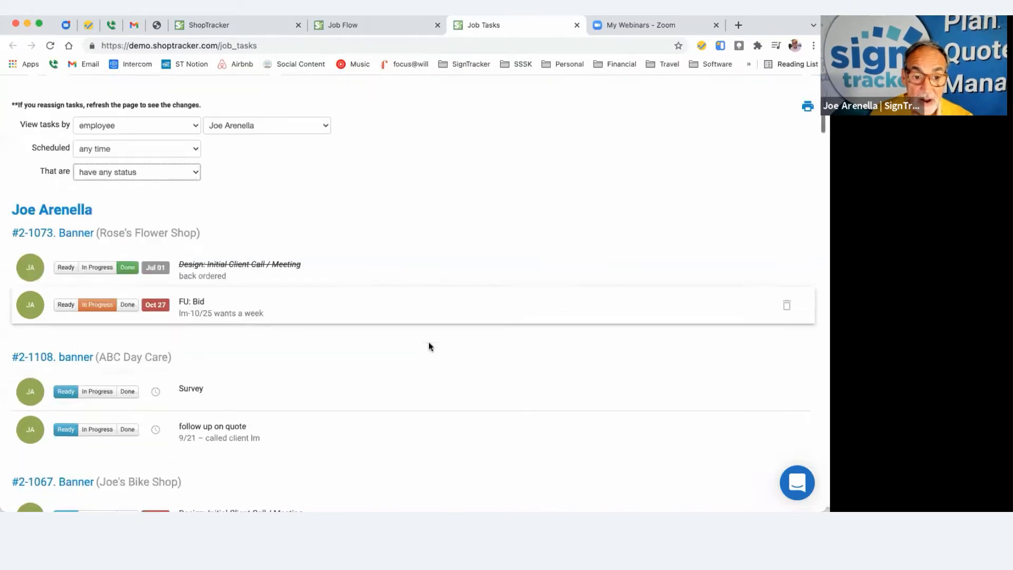
scroll(429, 346, "down", 4)
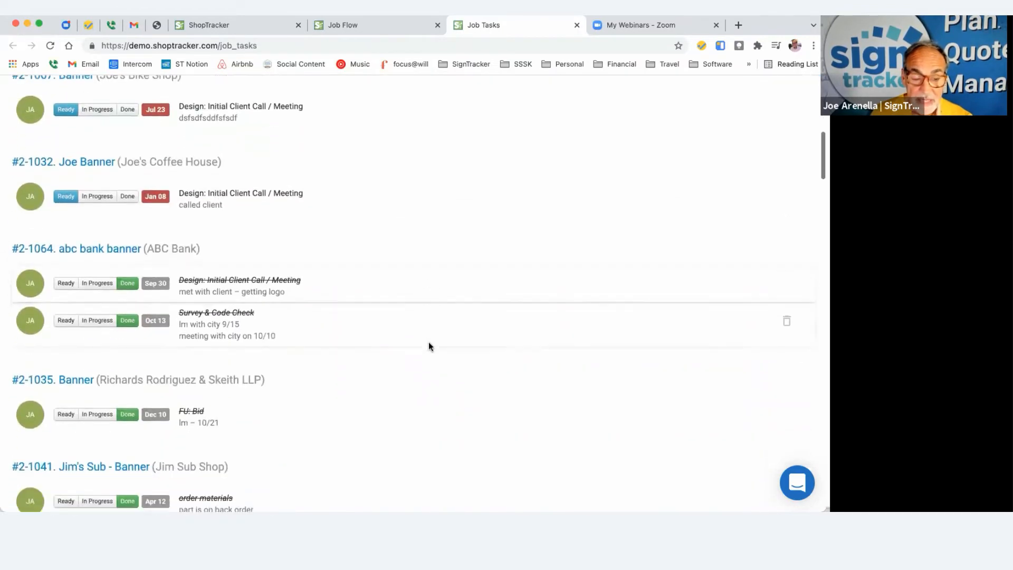
scroll(428, 347, "up", 15)
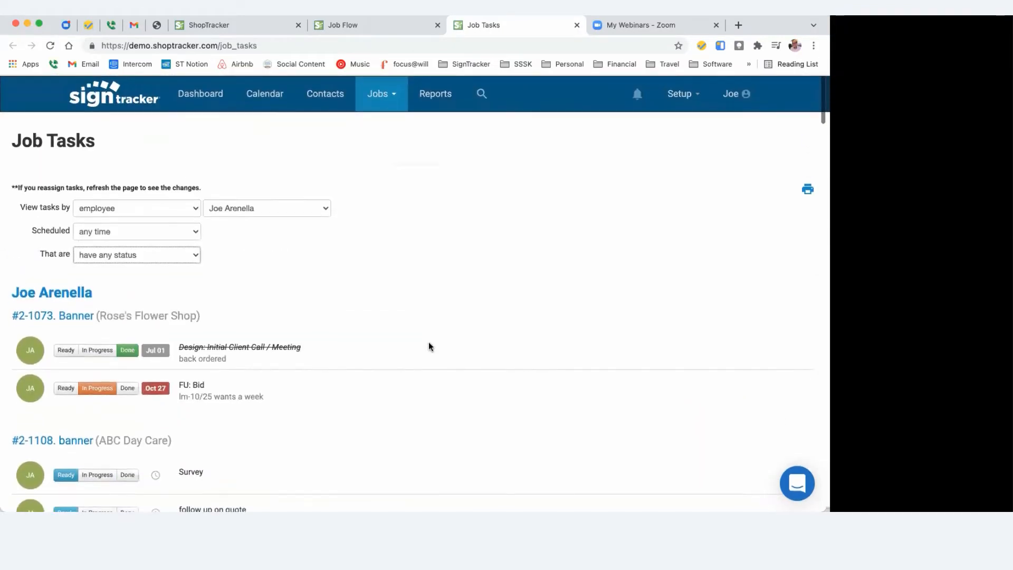
- Set the due date of the FU: Bid task on the Rose's Flower Shop banner job to 2021-12-02
scroll(428, 346, "down", 3)
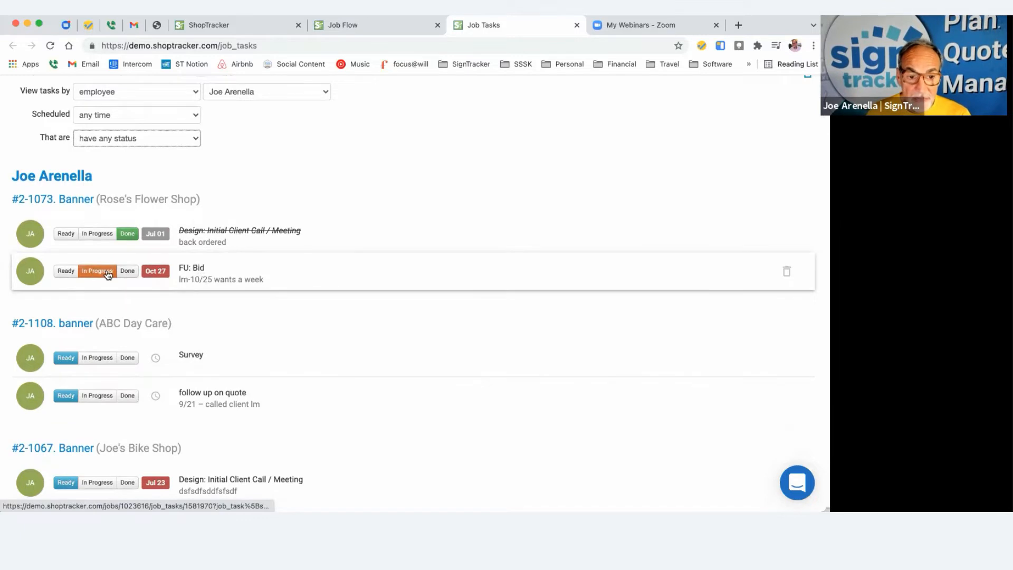
left_click(156, 271)
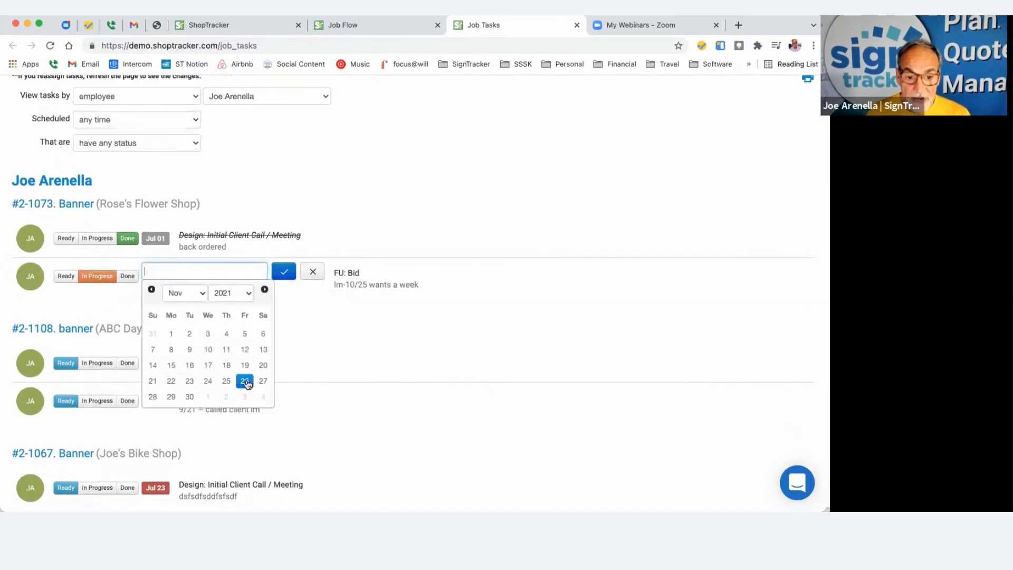
left_click(264, 290)
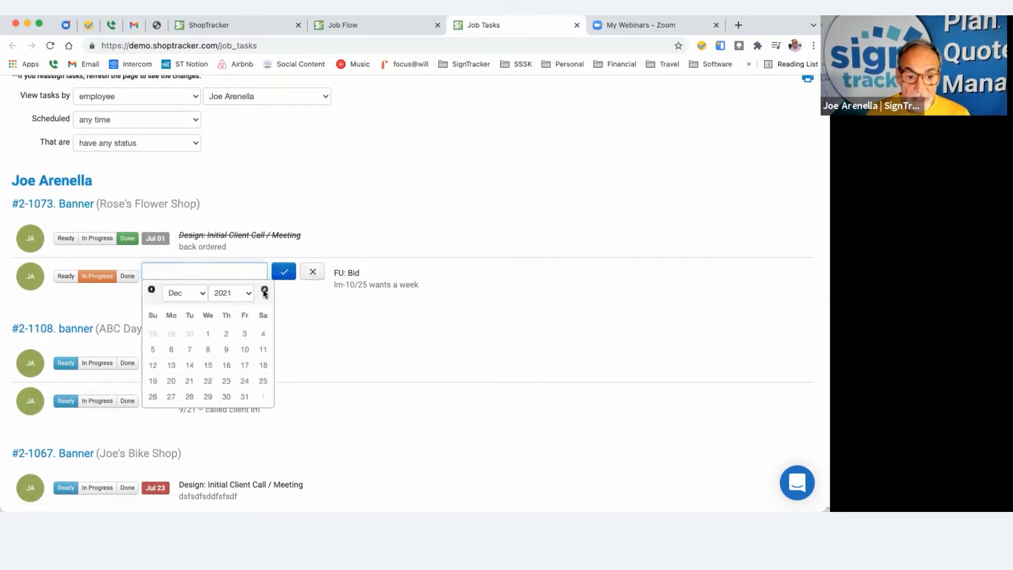
left_click(226, 334)
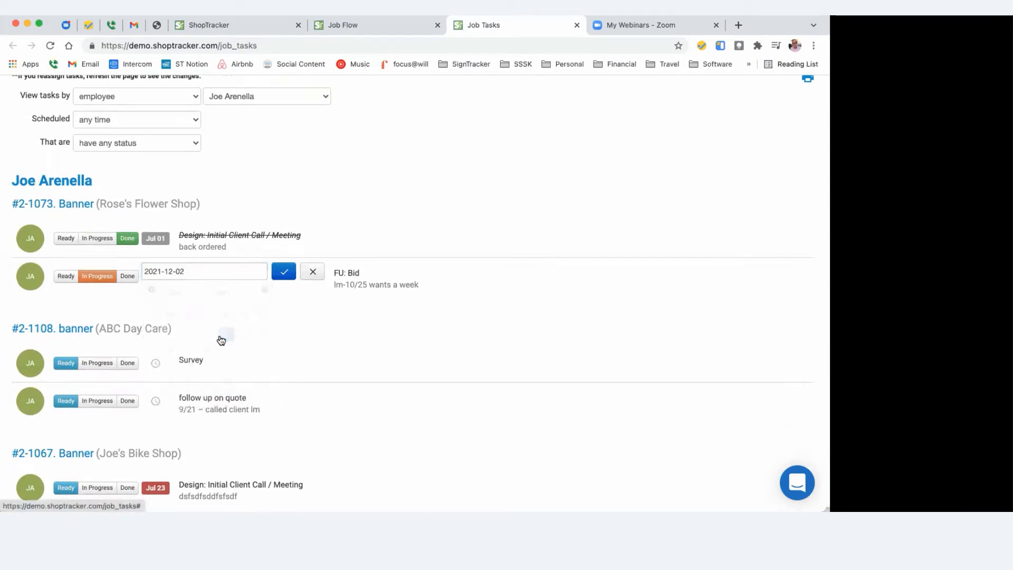
left_click(284, 274)
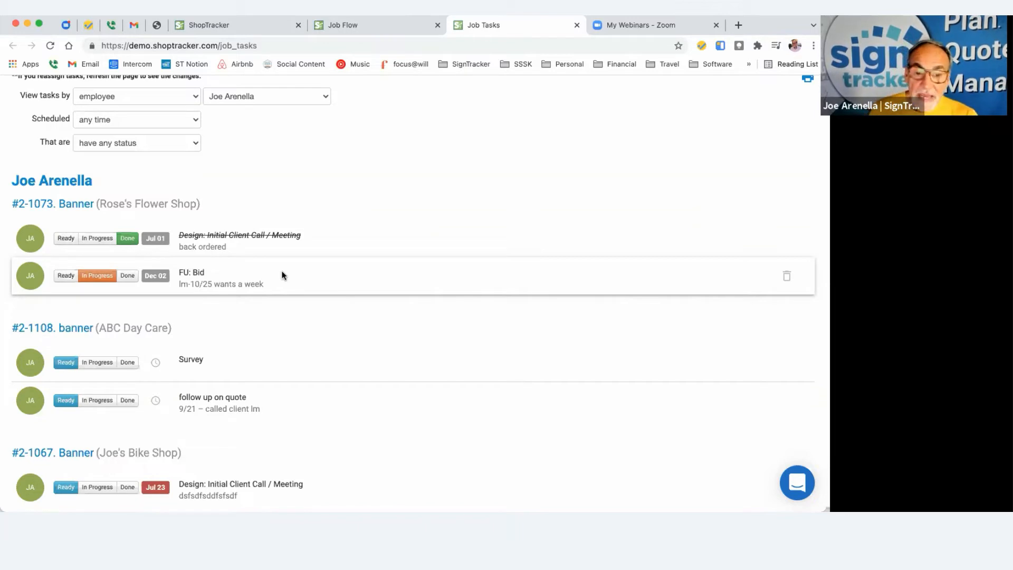
scroll(381, 255, "up", 2)
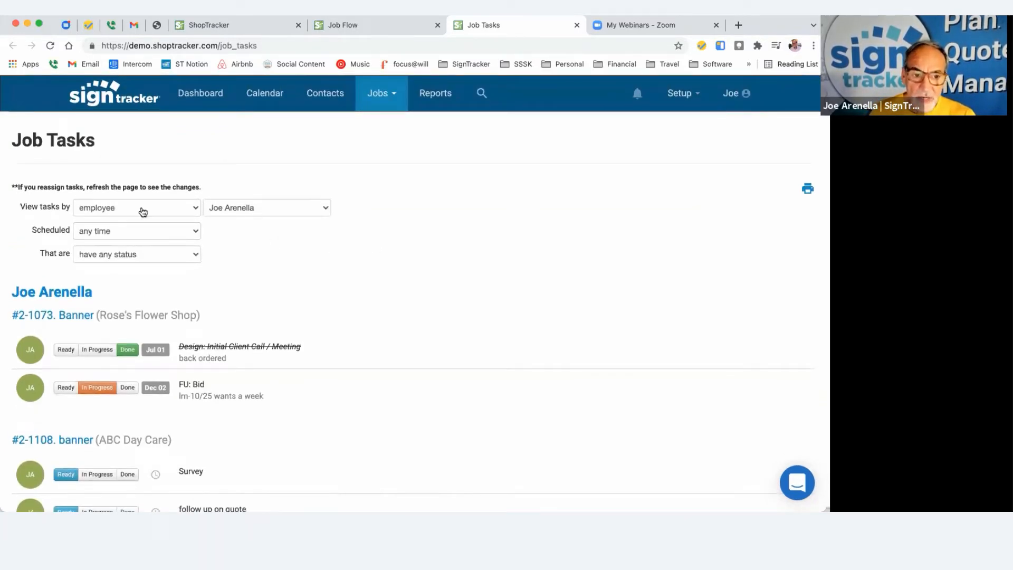
- Look at the employee choices and the view-by options of the job task filters without changing them
left_click(247, 210)
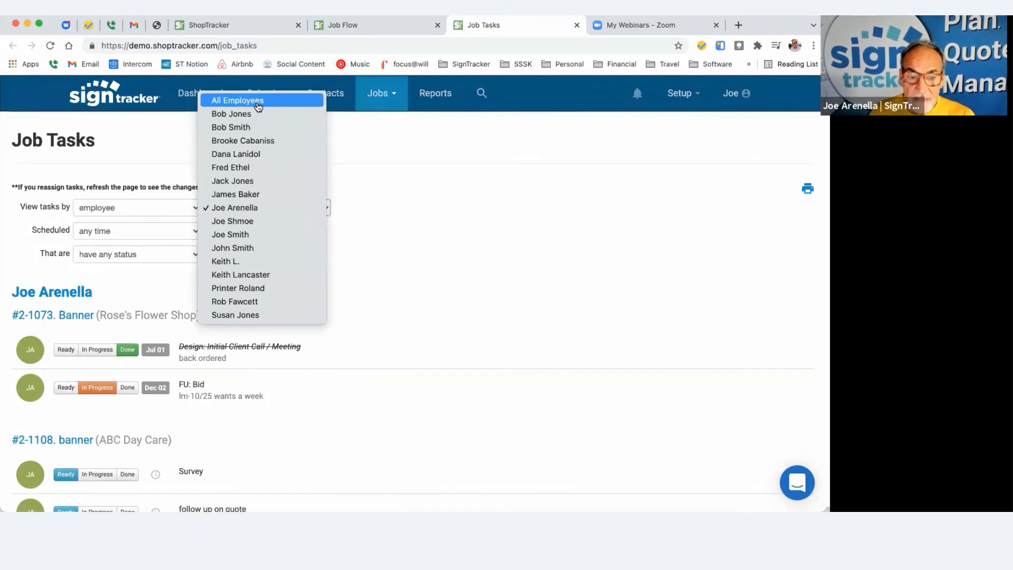
left_click(420, 256)
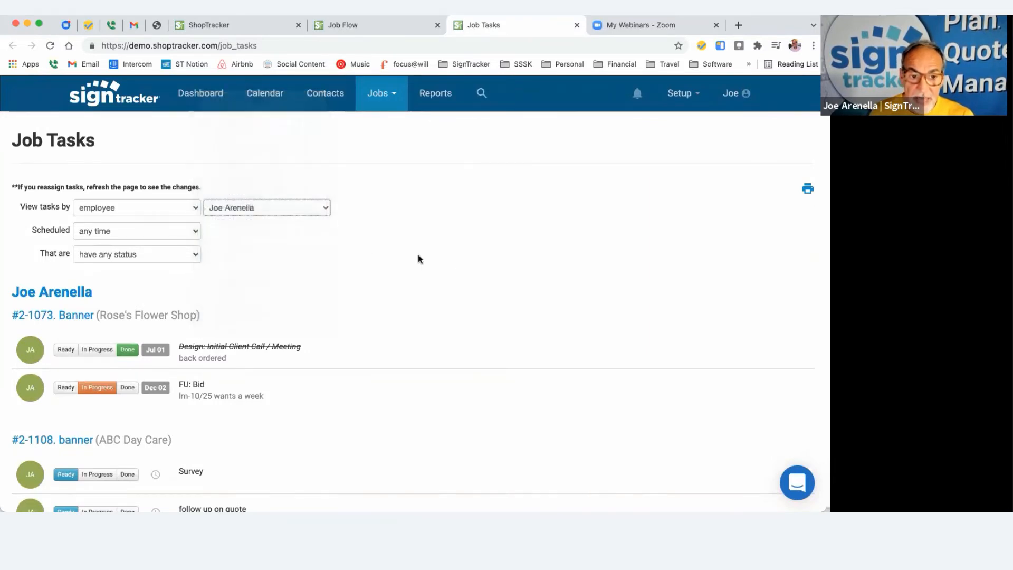
left_click(169, 214)
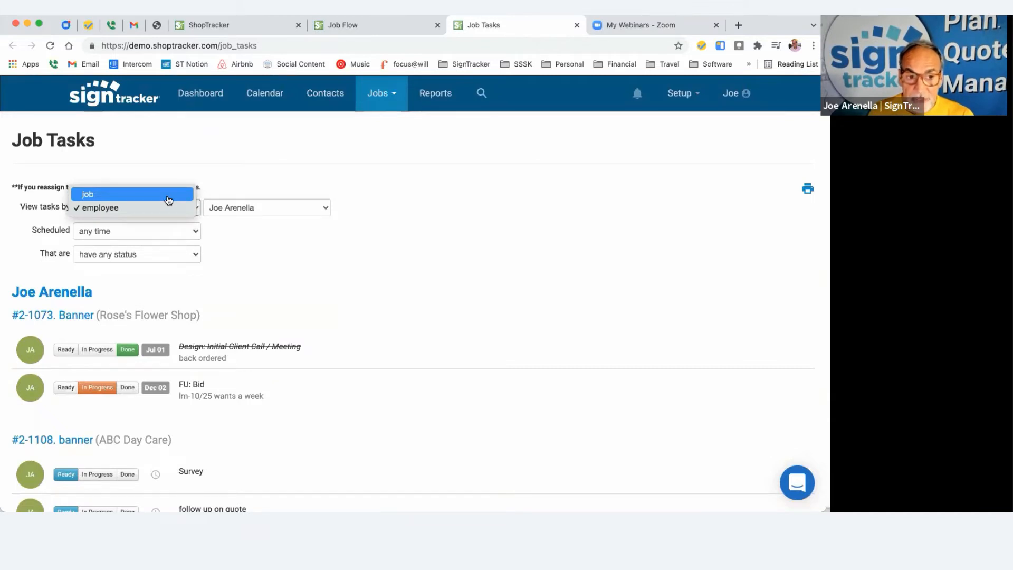
left_click(166, 210)
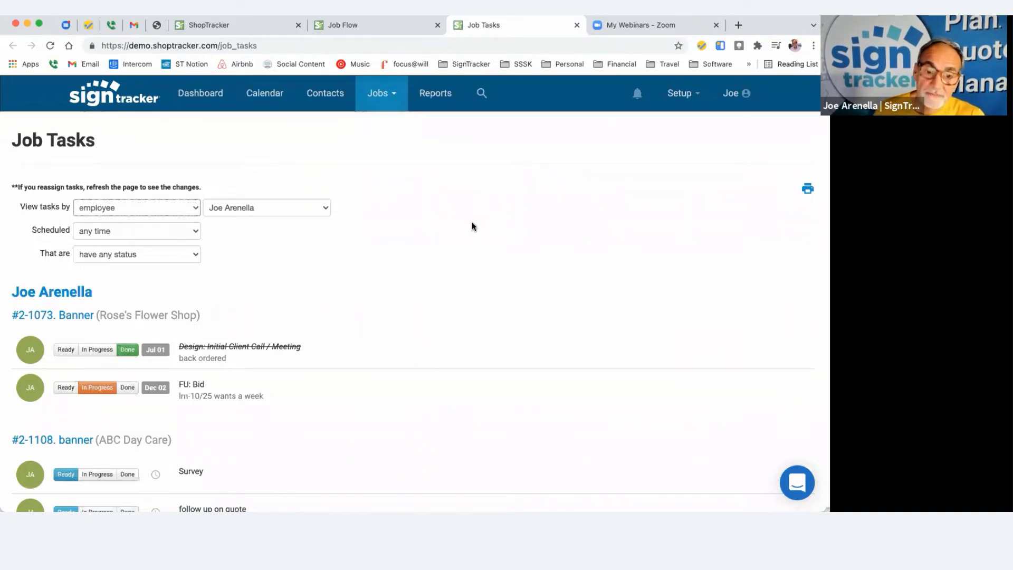
- Close the Job Tasks page and return to the Job Flow board after a glance at the job list
left_click(576, 24)
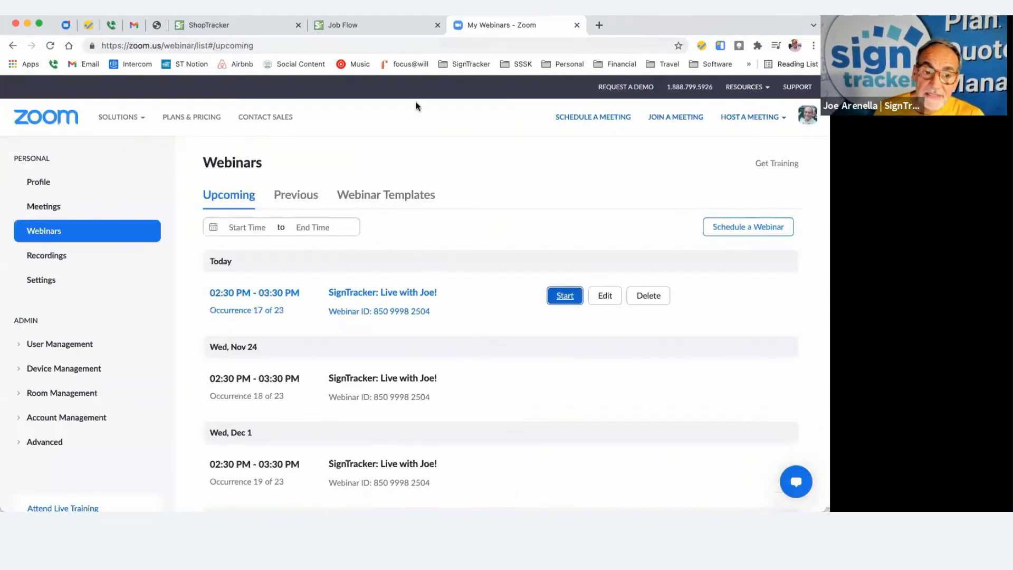
left_click(361, 23)
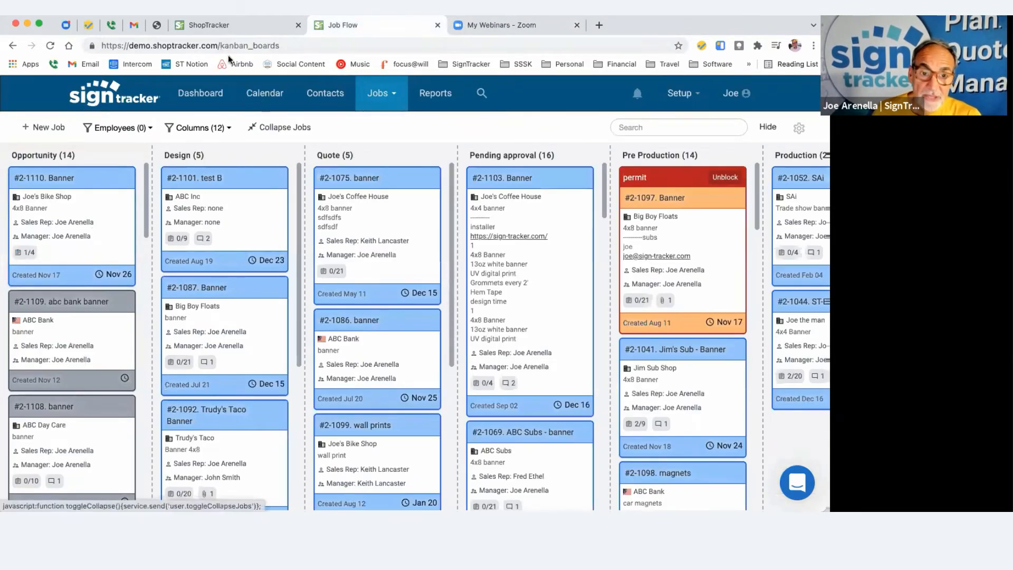
left_click(232, 27)
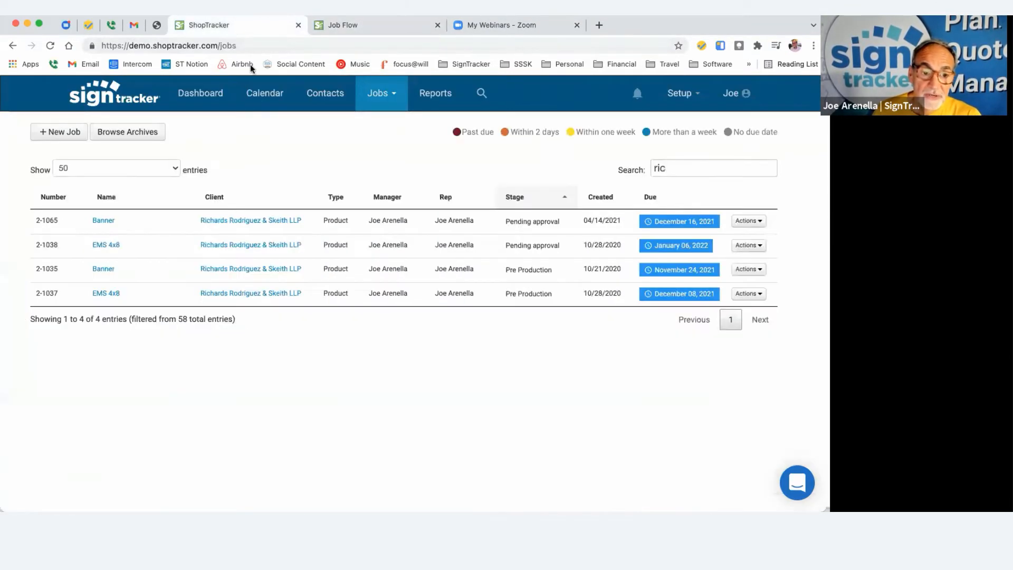
left_click(370, 24)
- Add a note with the subject "test" and the text "hello" to the Joe's Bike Shop banner job
left_click(55, 174)
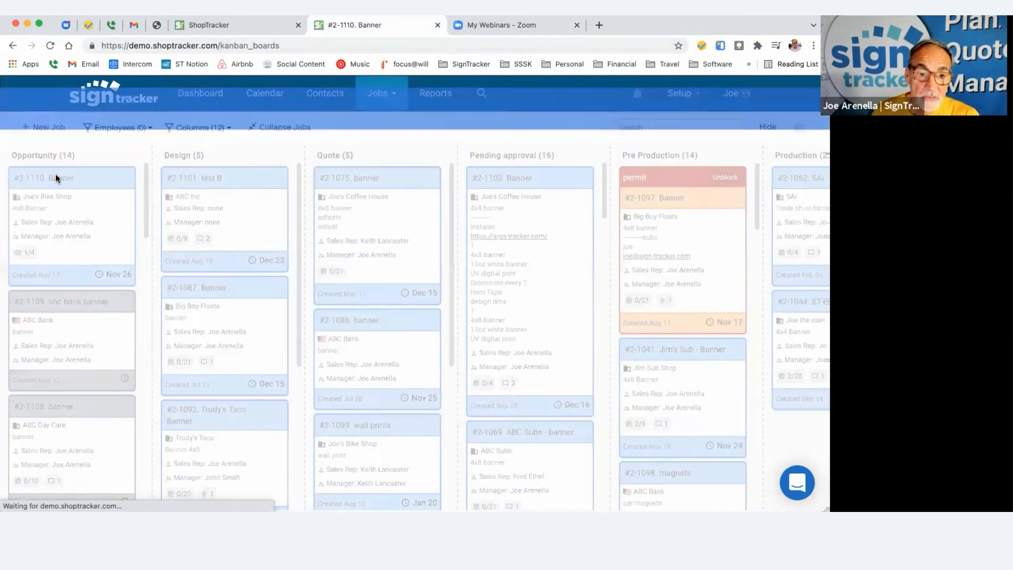
left_click(46, 208)
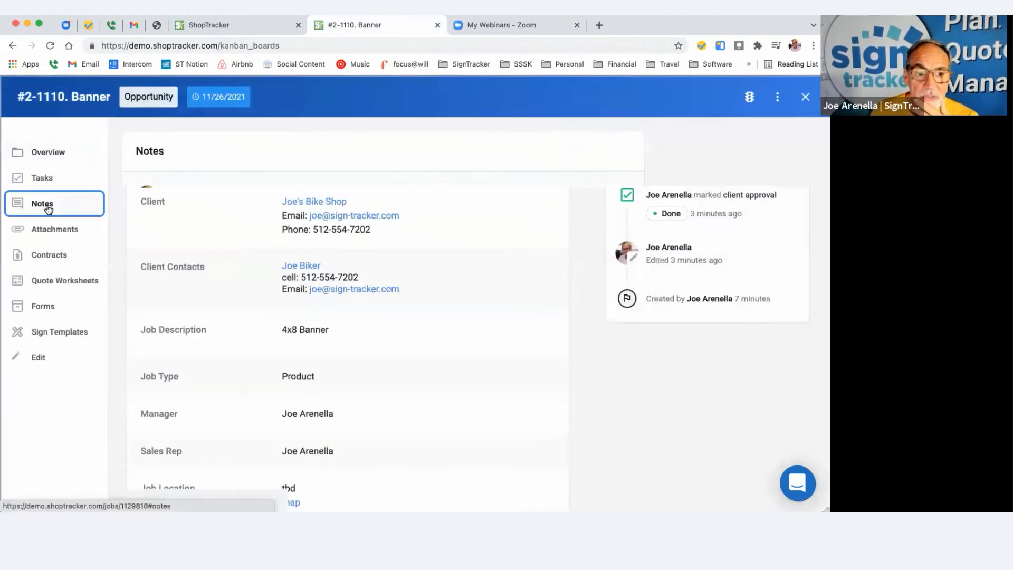
left_click(205, 193)
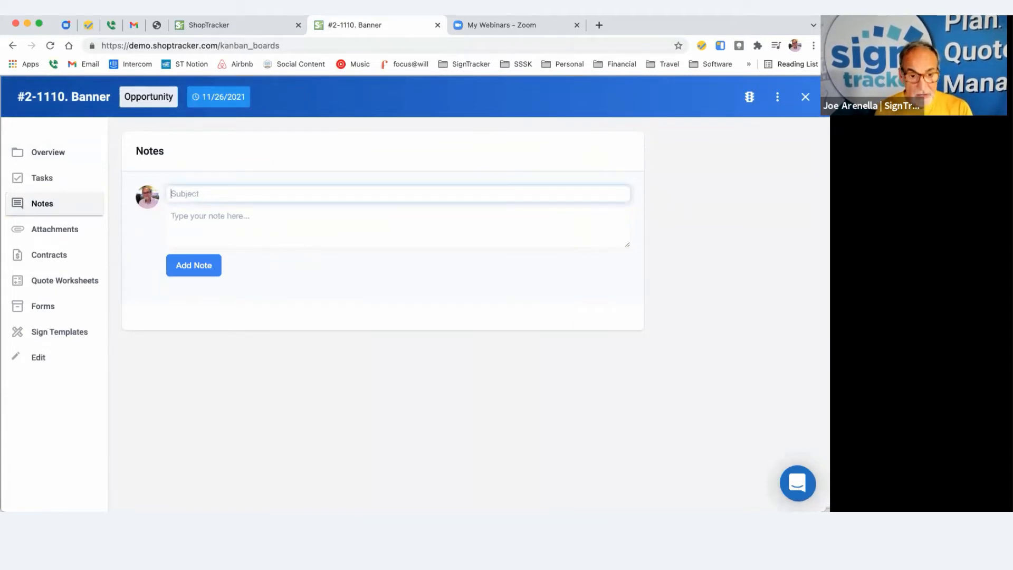
type("test")
key("Tab")
type("h")
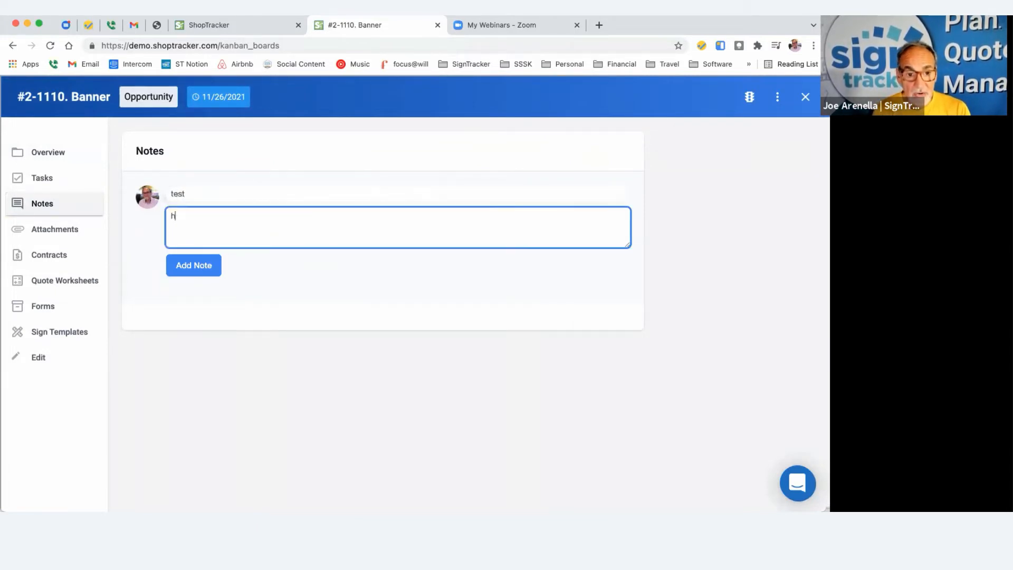
type("ello")
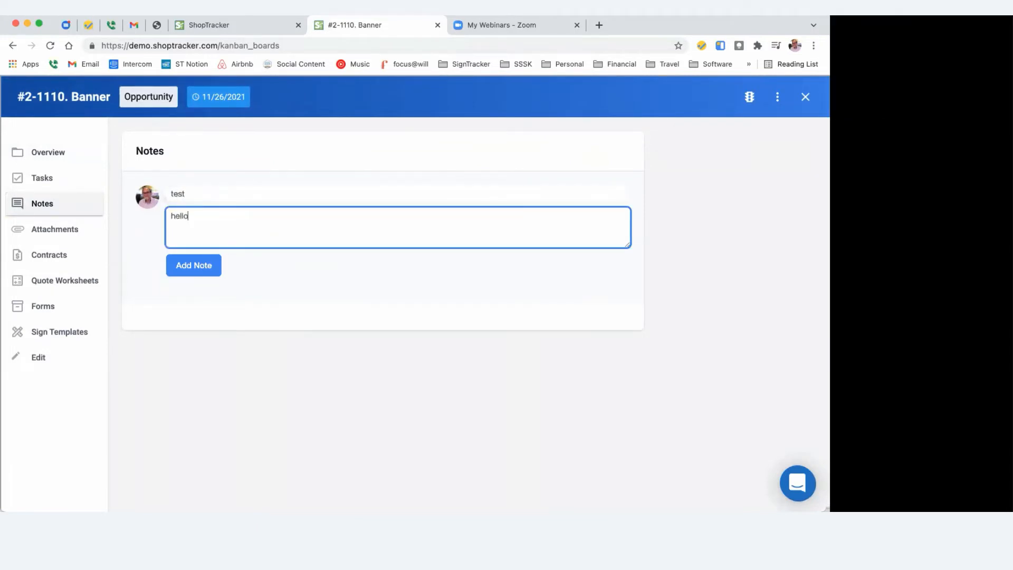
left_click(188, 276)
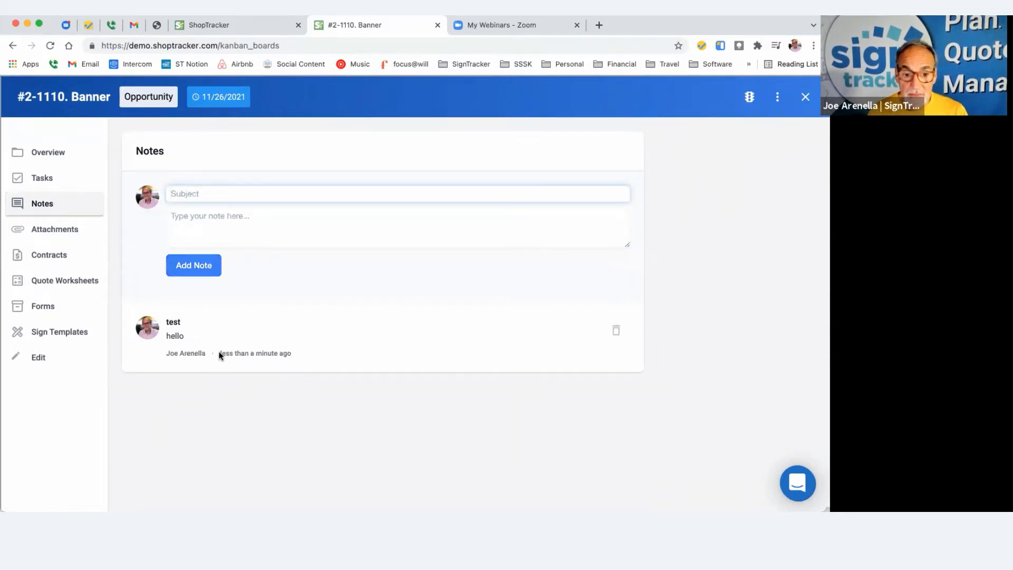
- Examine the added note's timestamp and the subject and text fields for writing another note
left_click_drag(220, 352, 292, 353)
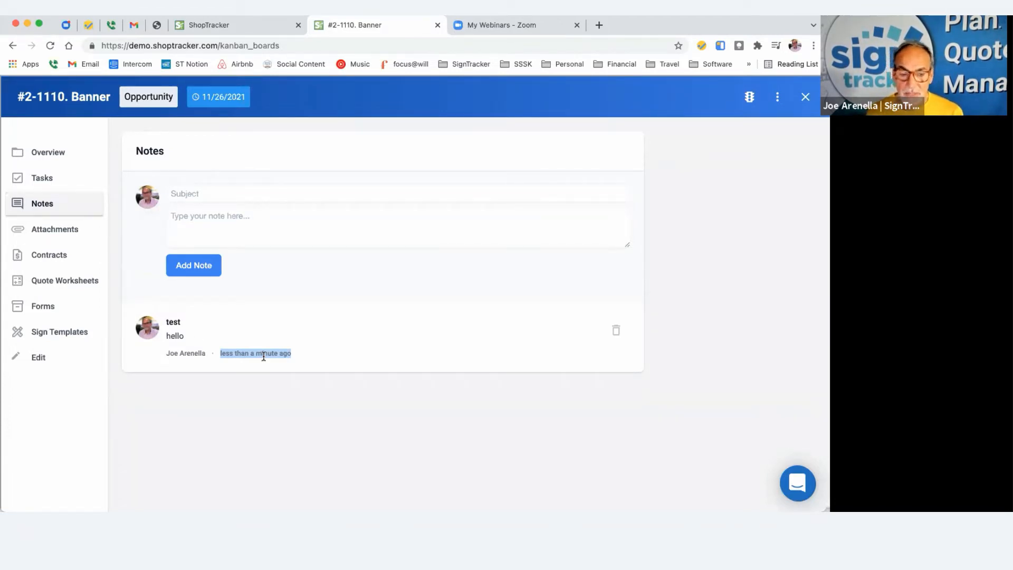
left_click(189, 195)
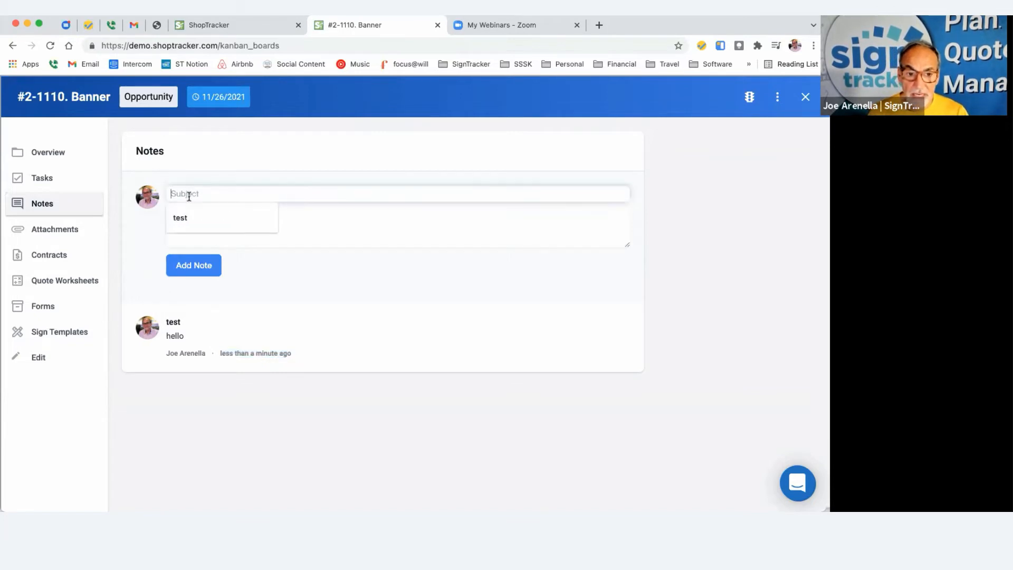
left_click(316, 231)
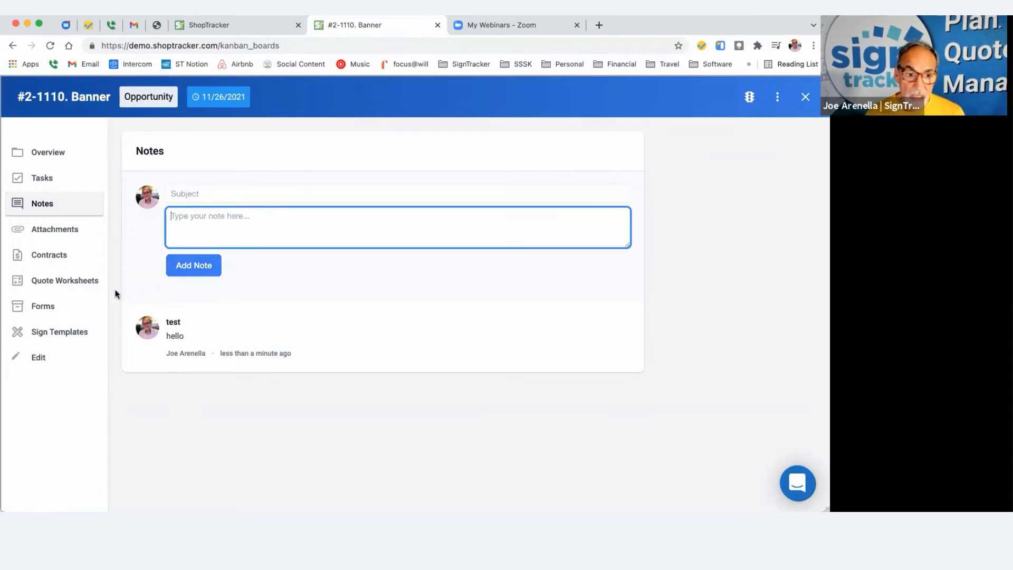
- Look at the job's attachments and quote worksheets, and start a new contract for the job
left_click(68, 232)
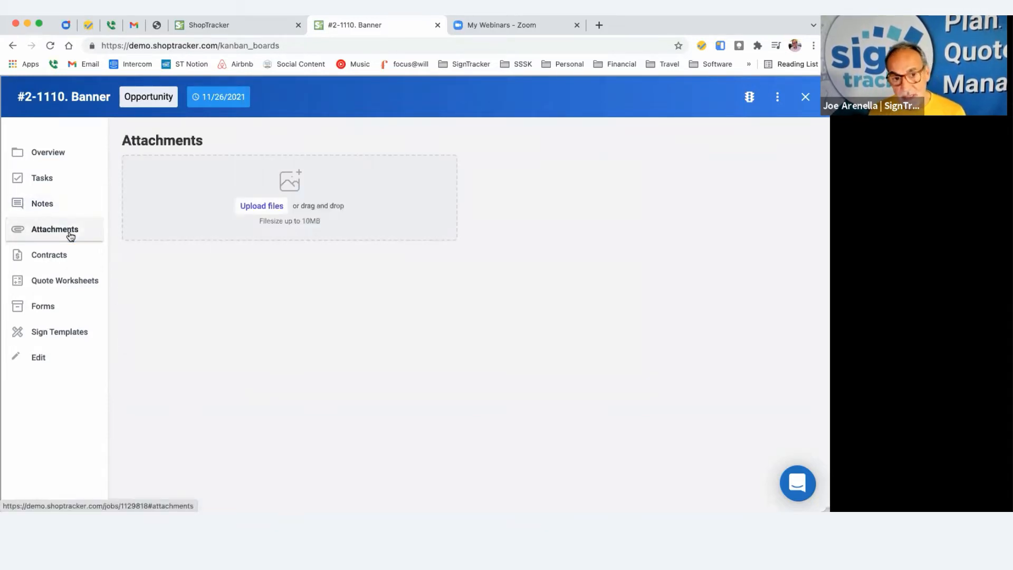
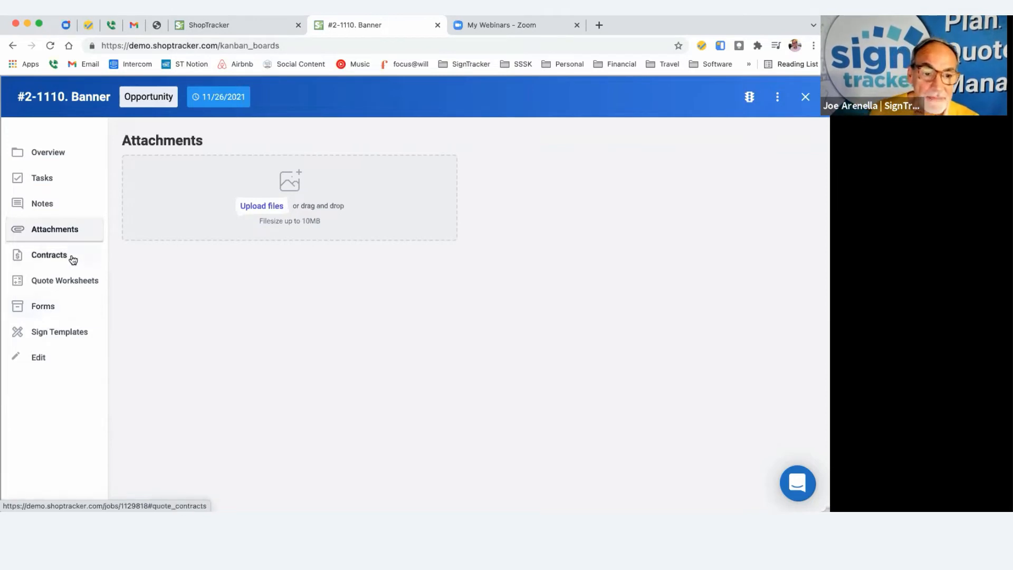
left_click(40, 282)
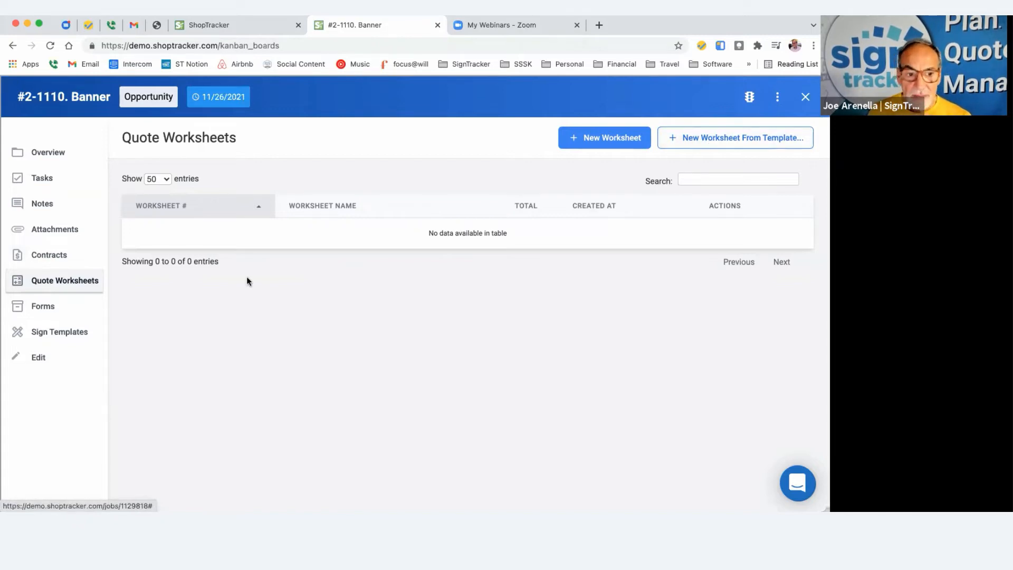
left_click(46, 260)
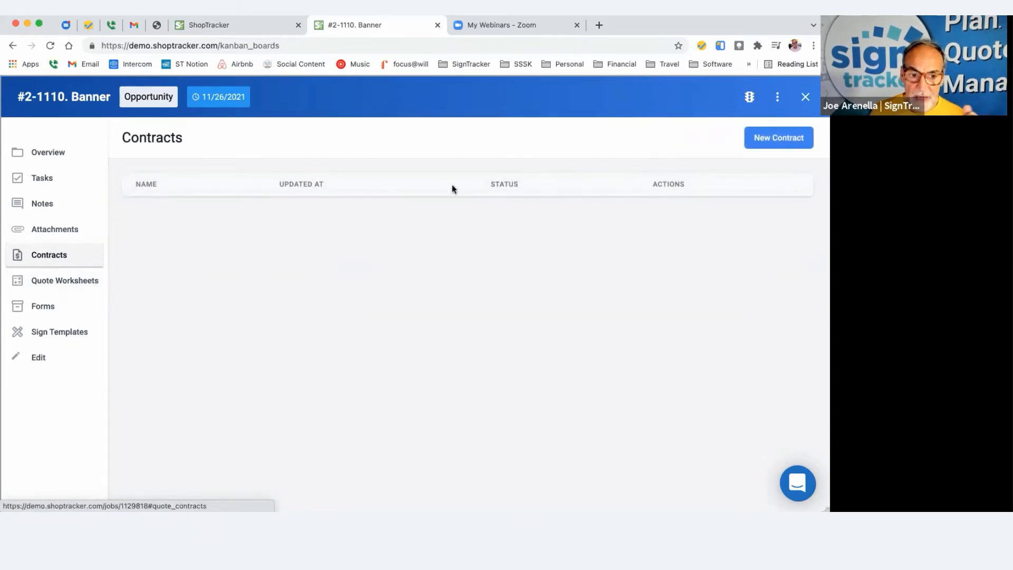
left_click(791, 142)
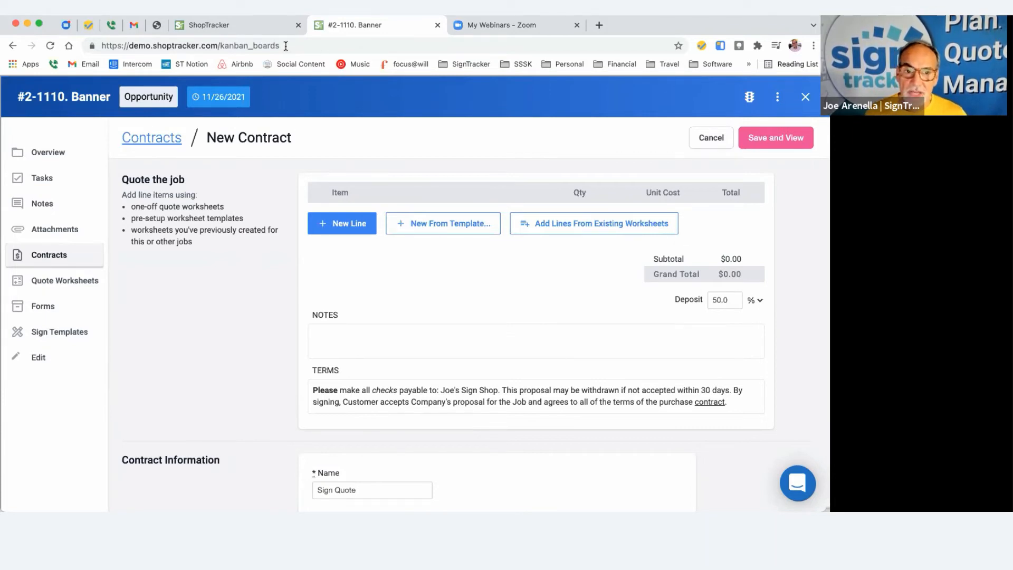
- Open the training videos from the dashboard, look over the SignTracker YouTube playlists, and close them
left_click(245, 25)
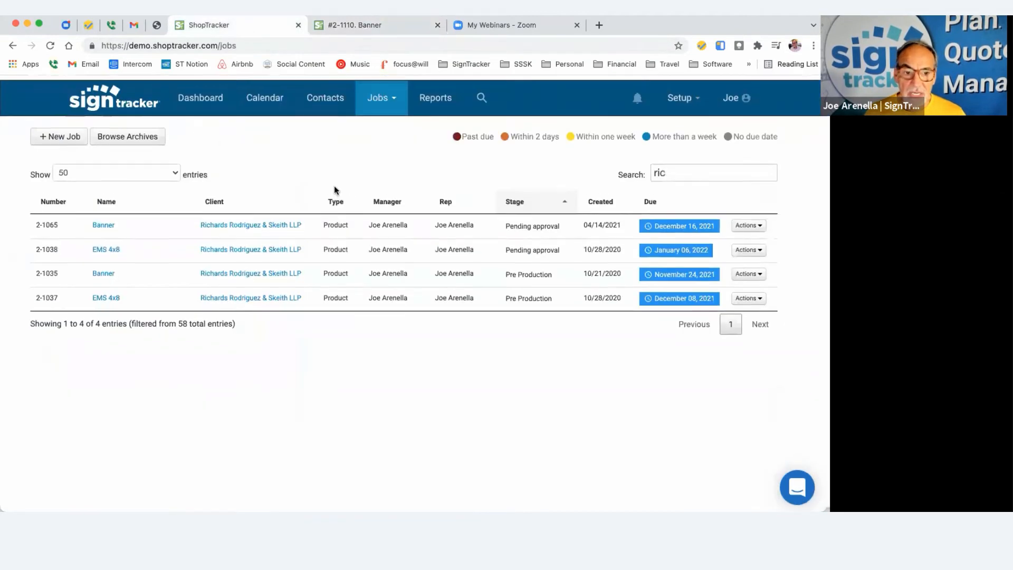
left_click(204, 94)
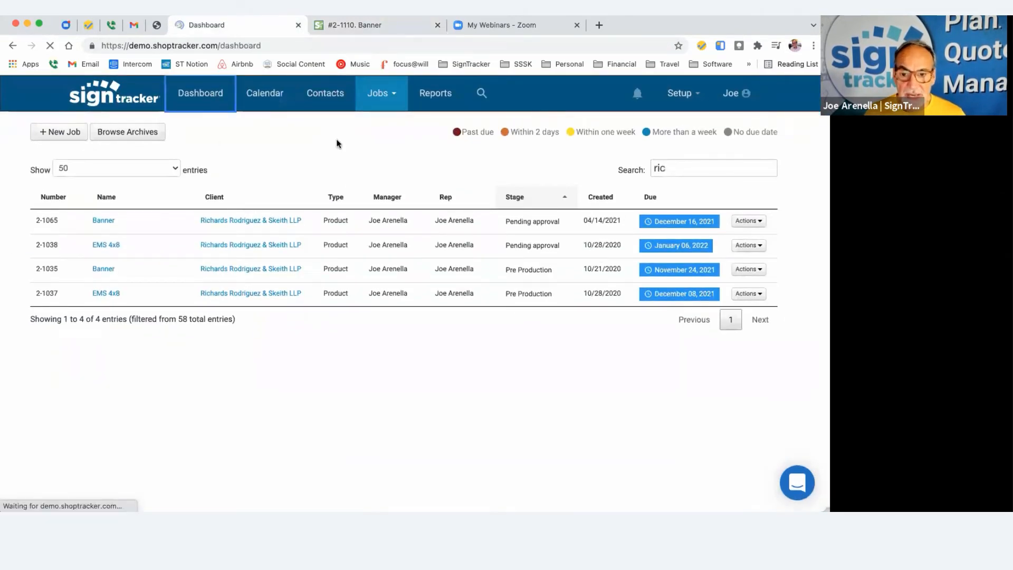
left_click(662, 244)
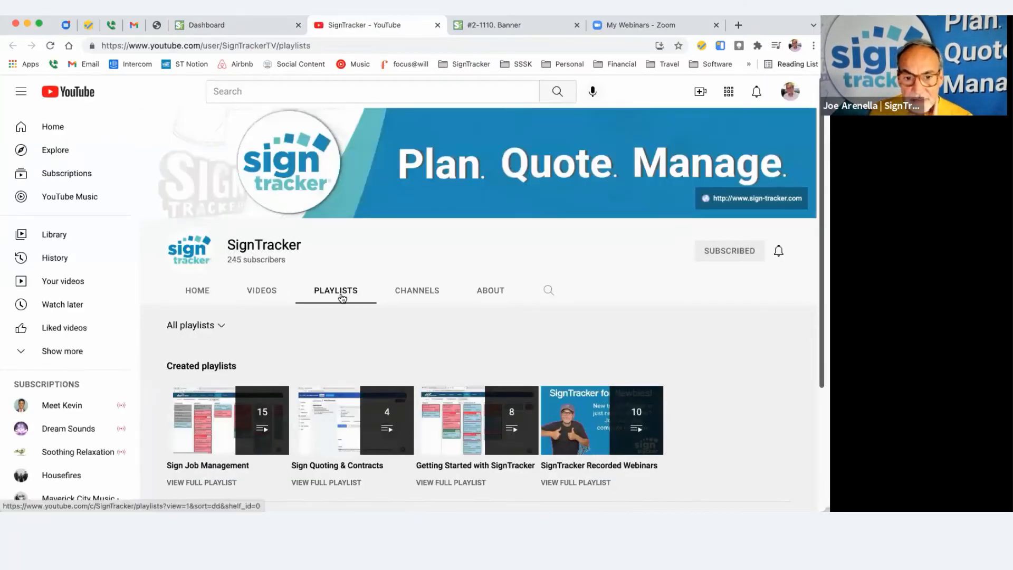
scroll(343, 358, "down", 2)
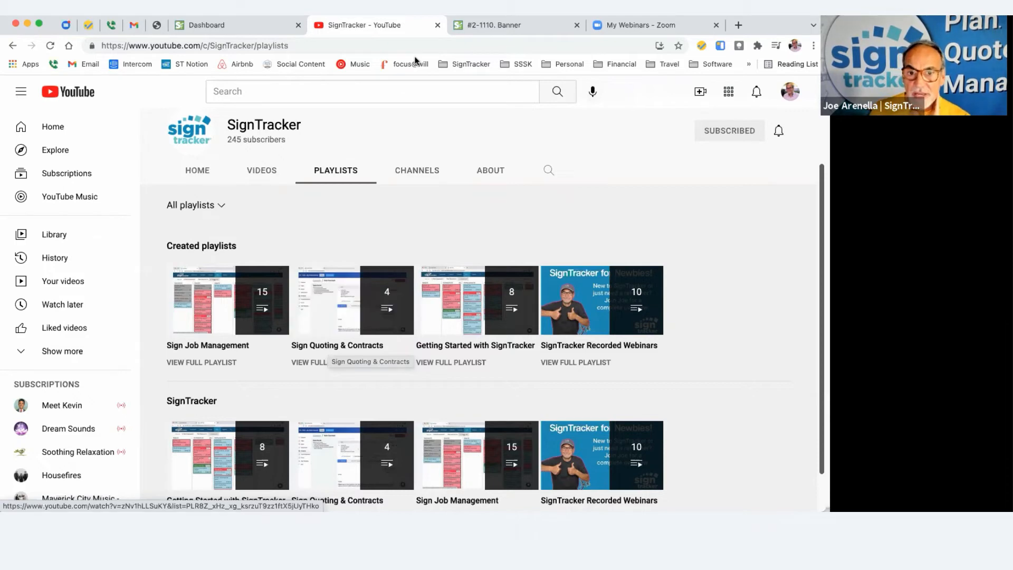
left_click(437, 25)
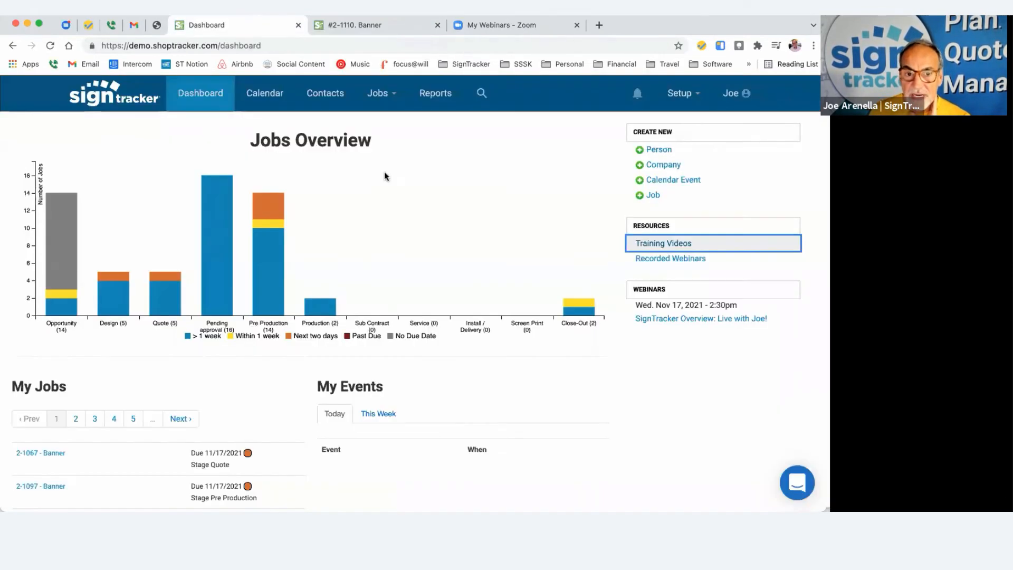
- Start a new quote worksheet line in the banner job's contract and look through its sections from Materials to Summary
left_click(378, 23)
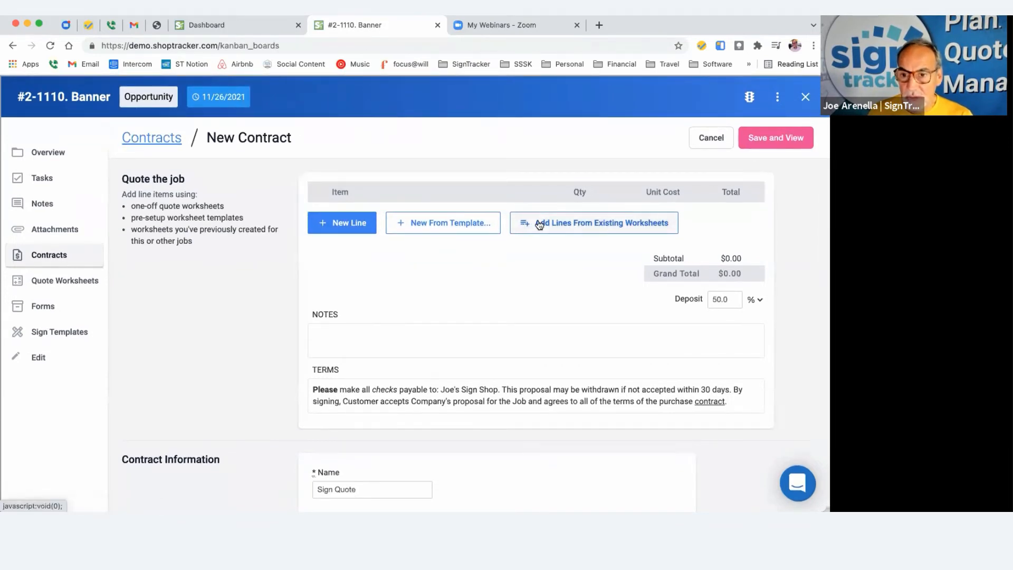
left_click(343, 227)
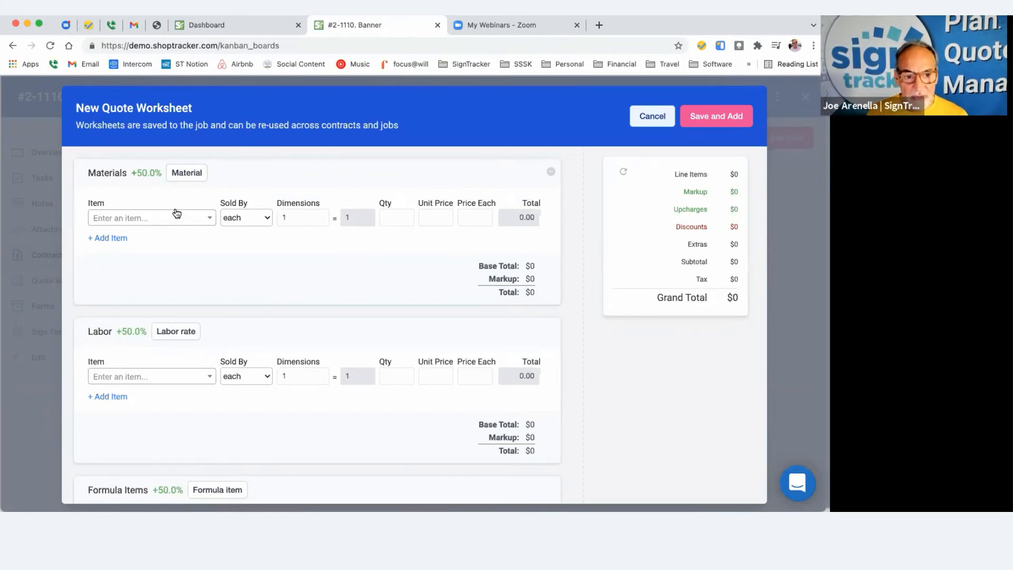
scroll(338, 272, "down", 4)
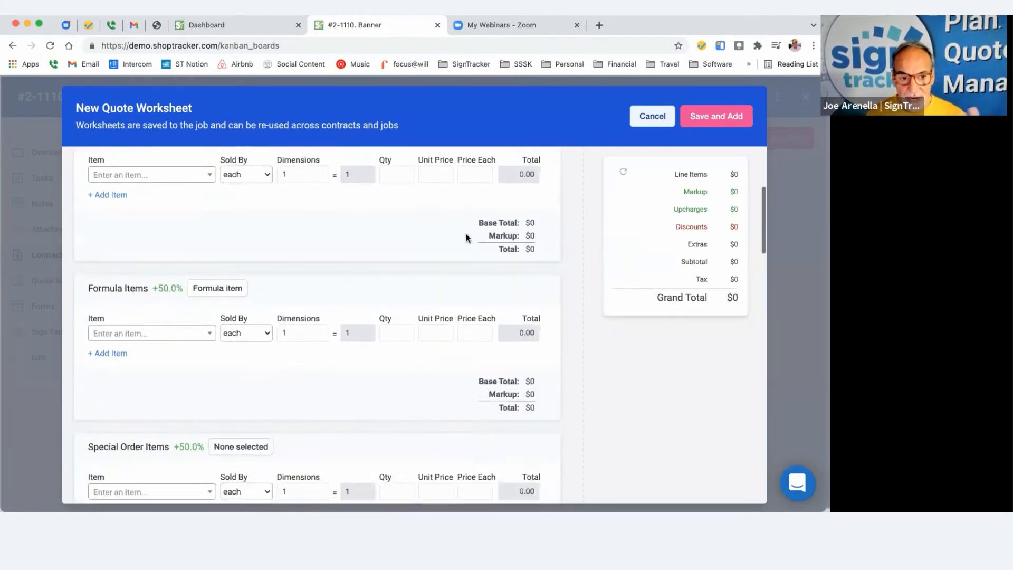
scroll(331, 264, "down", 3)
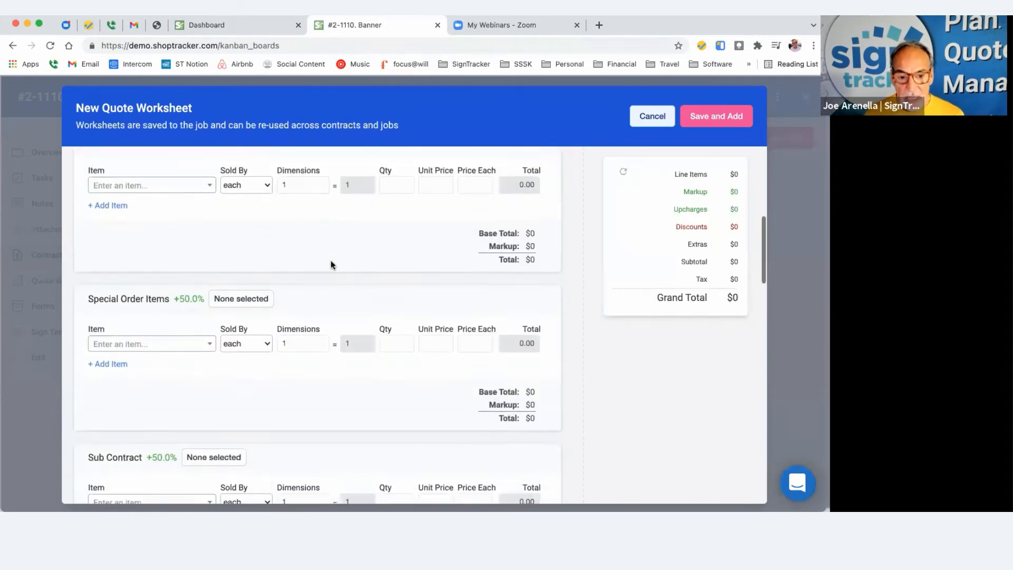
scroll(331, 264, "down", 2)
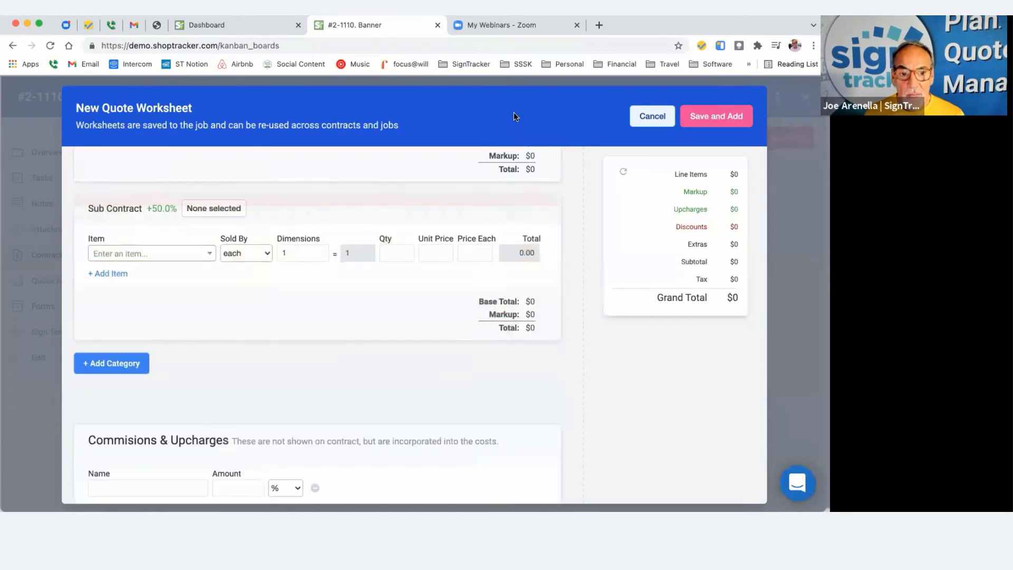
scroll(372, 261, "down", 2)
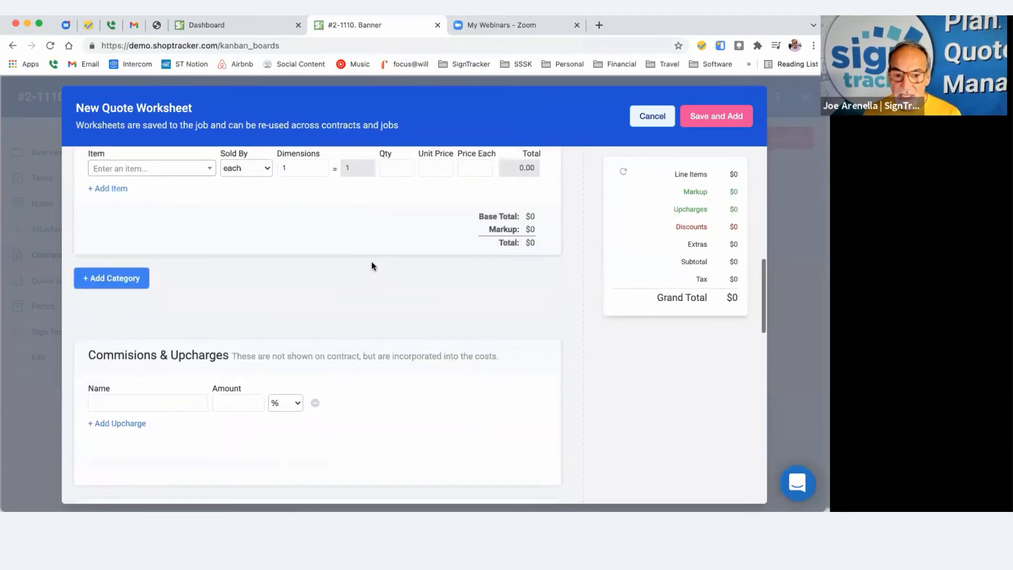
scroll(371, 265, "down", 2)
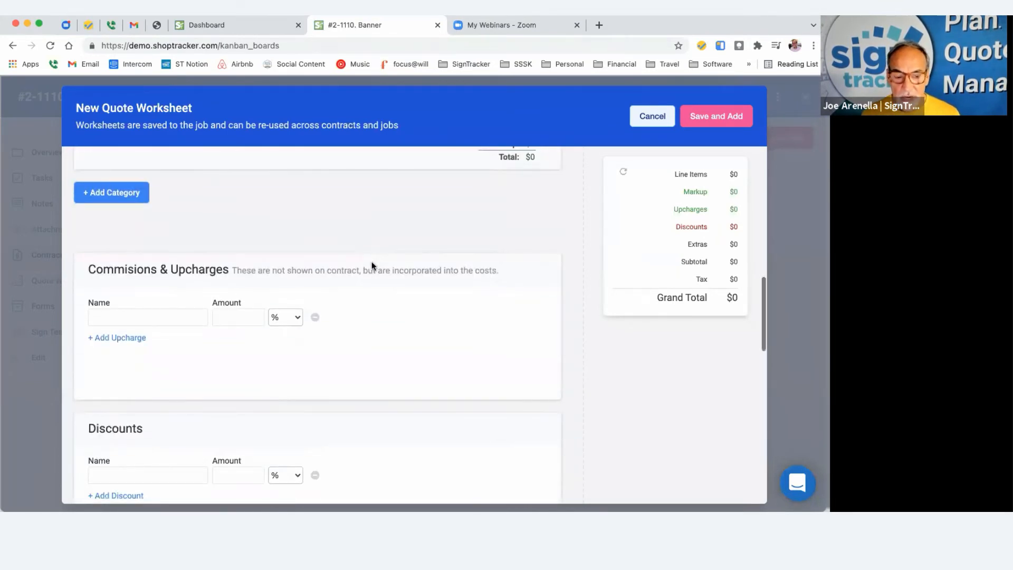
scroll(371, 261, "down", 8)
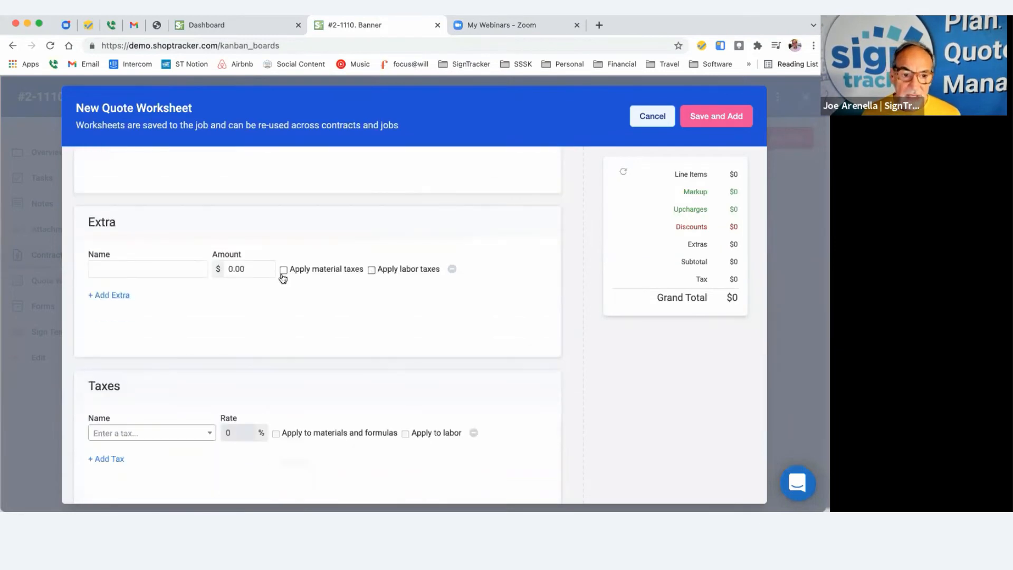
scroll(172, 320, "down", 6)
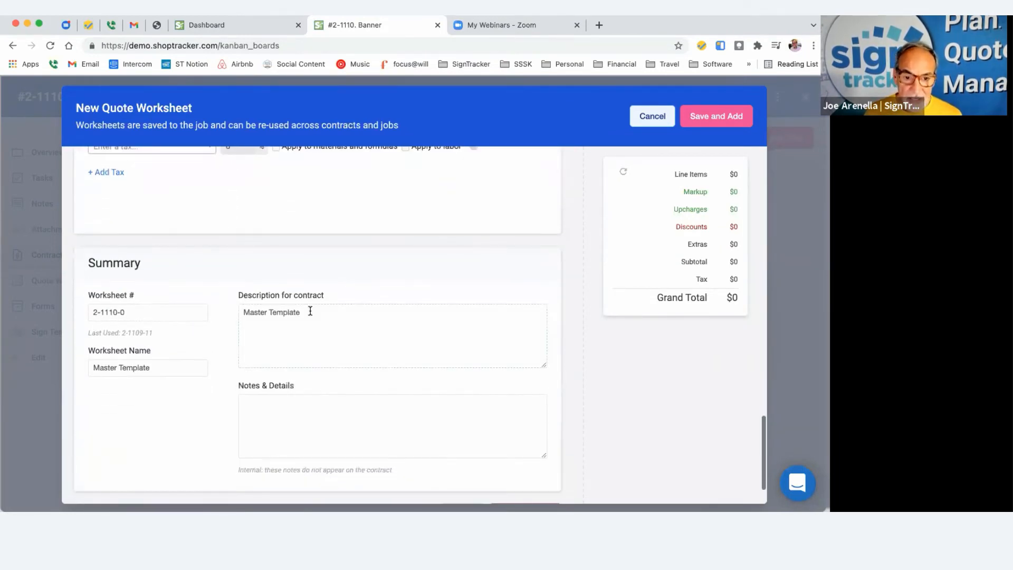
- Check the contract description text in the blank worksheet's Summary section and close the worksheet without saving
left_click_drag(309, 311, 228, 311)
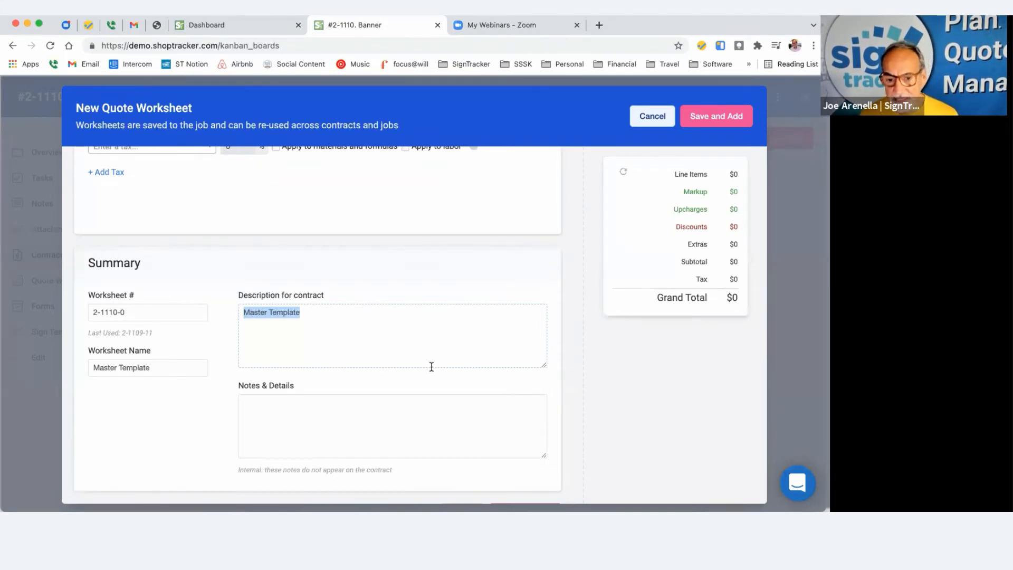
scroll(431, 367, "down", 2)
left_click(463, 454)
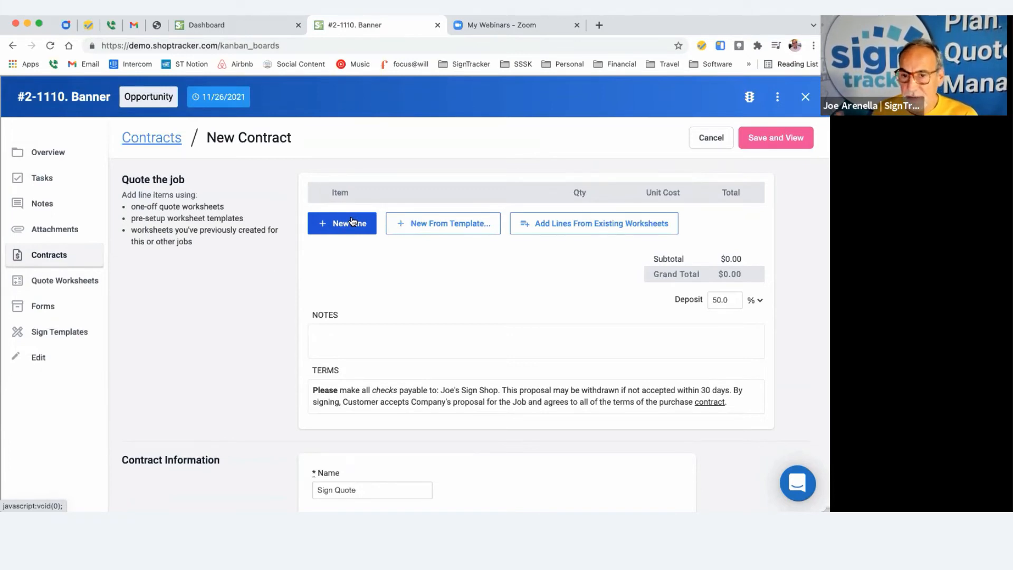
- Start a new quote worksheet for the contract from the 4x8 Banner template in the Banners group
left_click(438, 229)
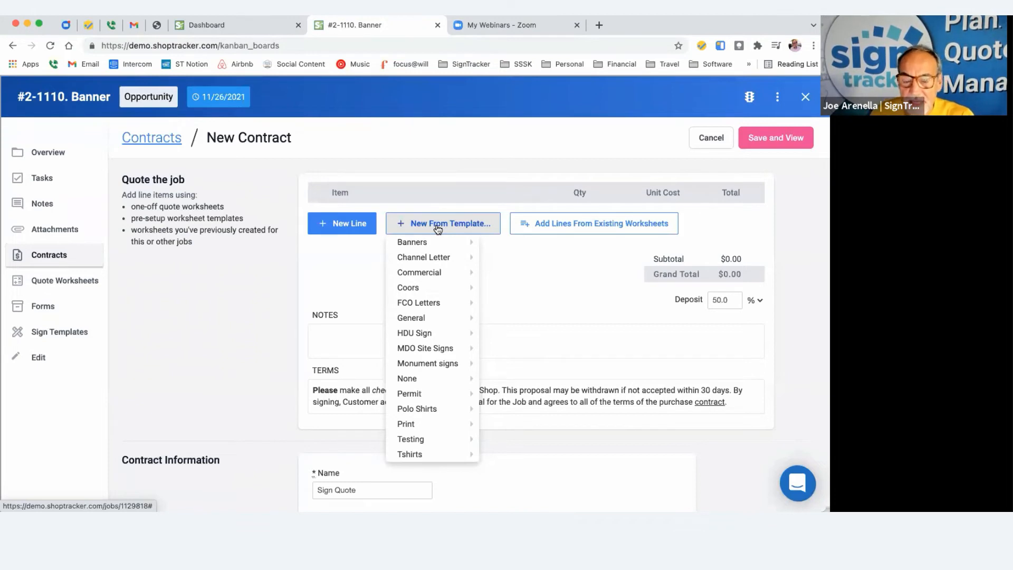
mouse_move(430, 243)
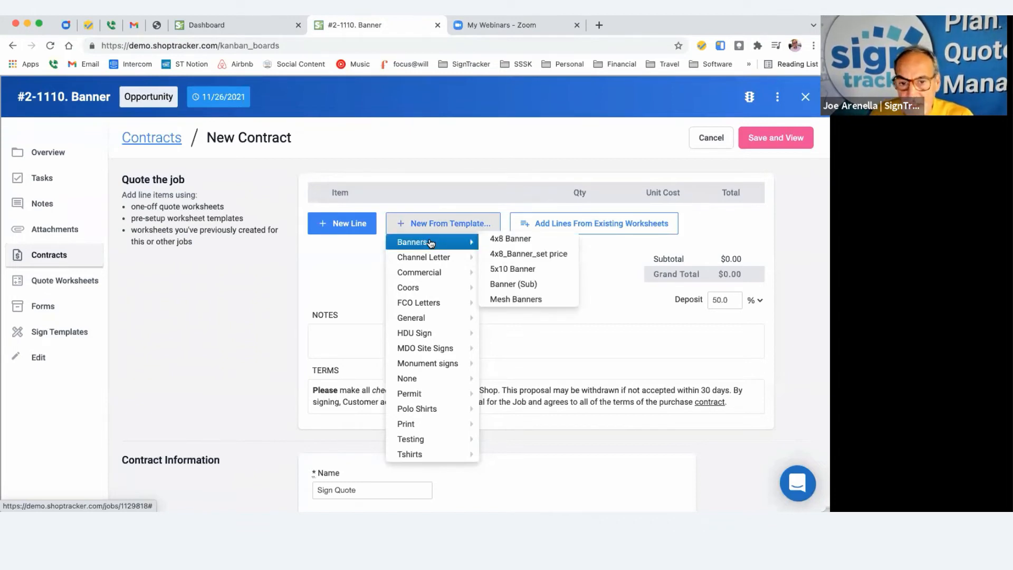
left_click(520, 240)
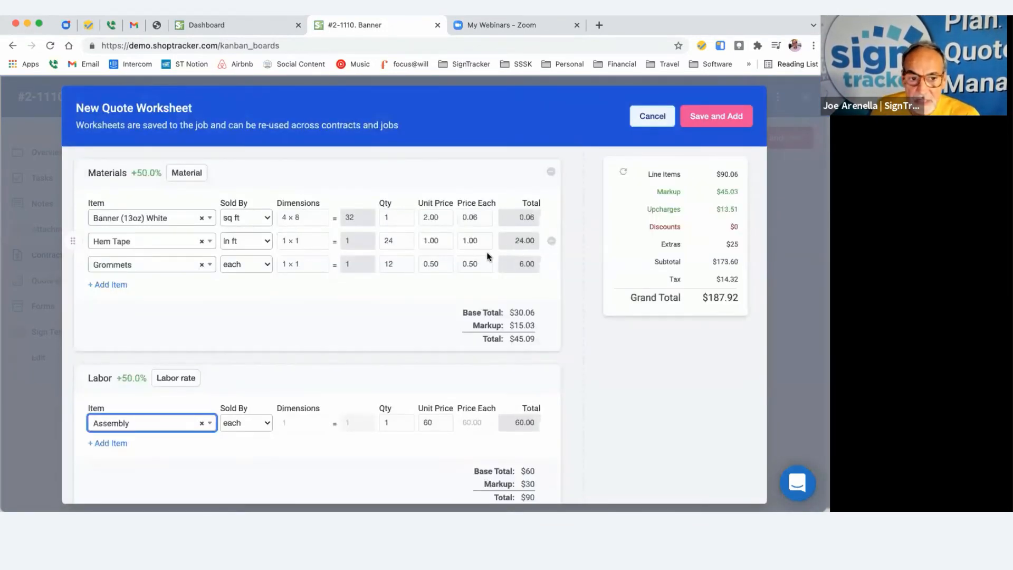
- Add a Design - Production labor item to the worksheet with a quantity of 1.5 hours
scroll(321, 332, "down", 3)
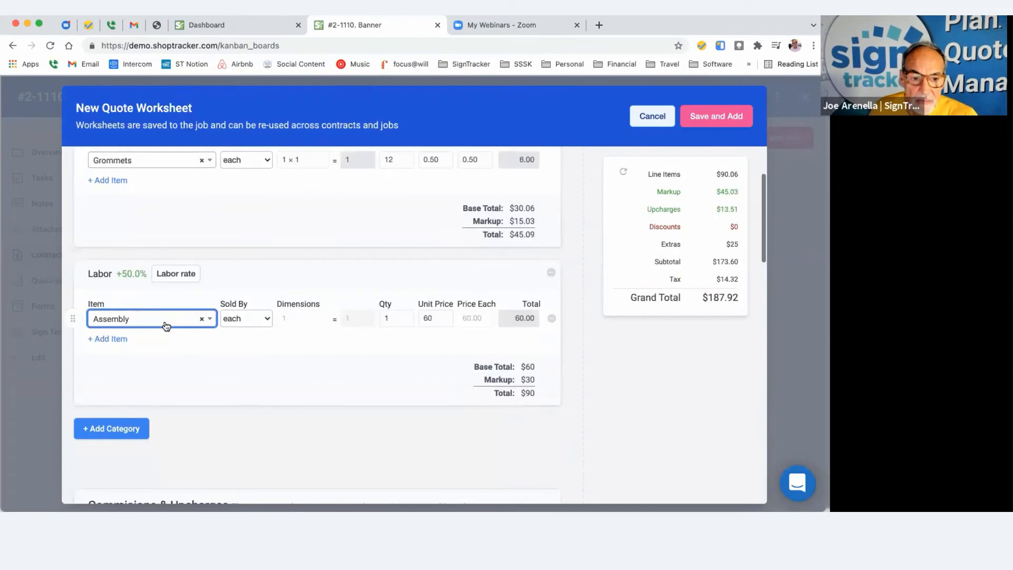
left_click(118, 340)
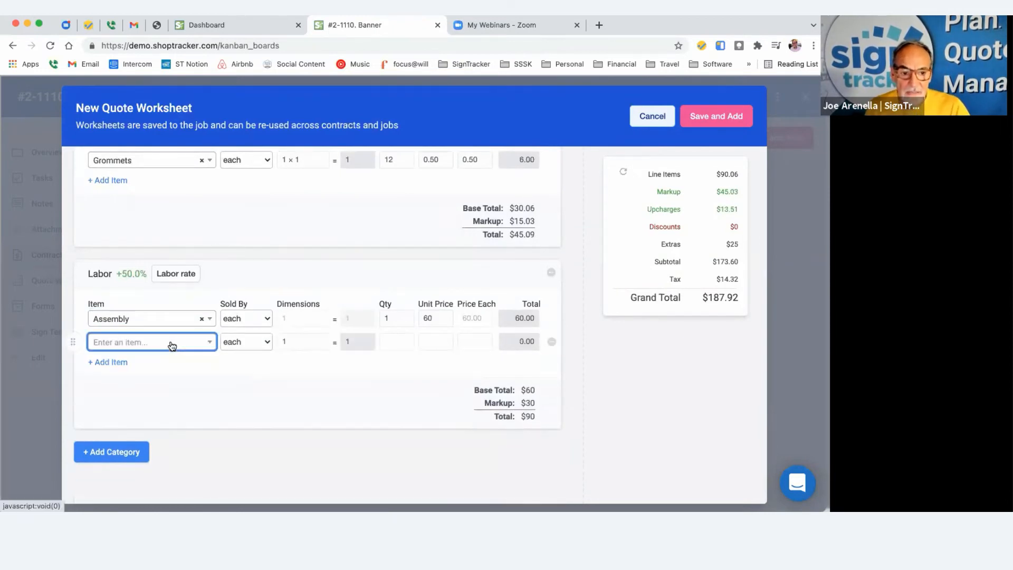
left_click(172, 343)
type("design")
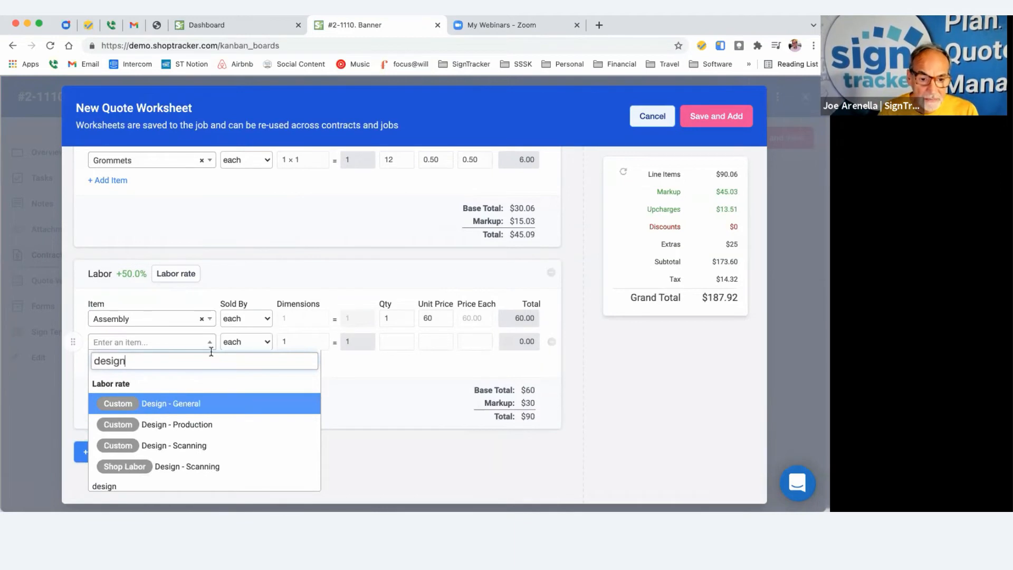
left_click(201, 424)
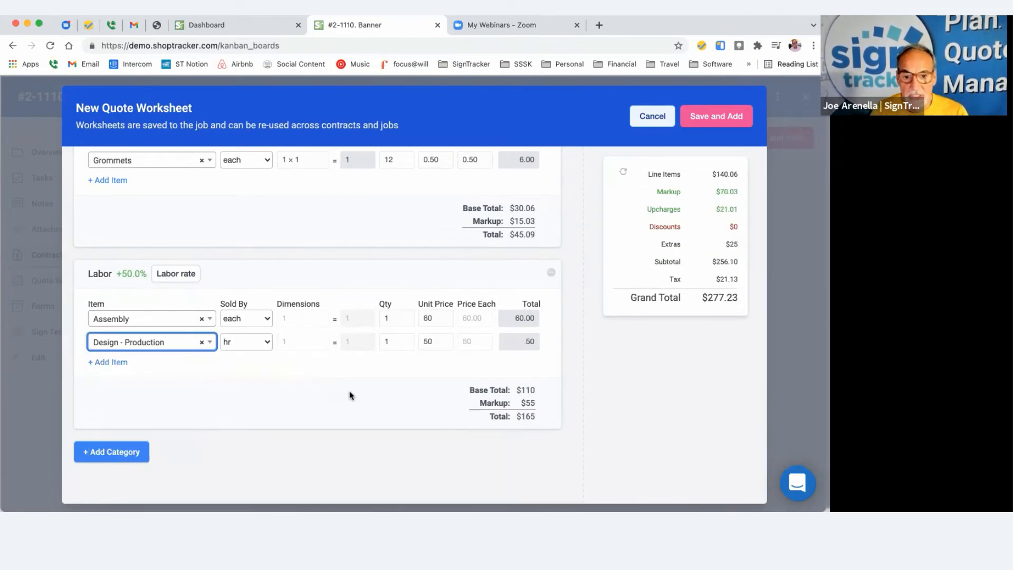
double_click(381, 343)
type("1.5")
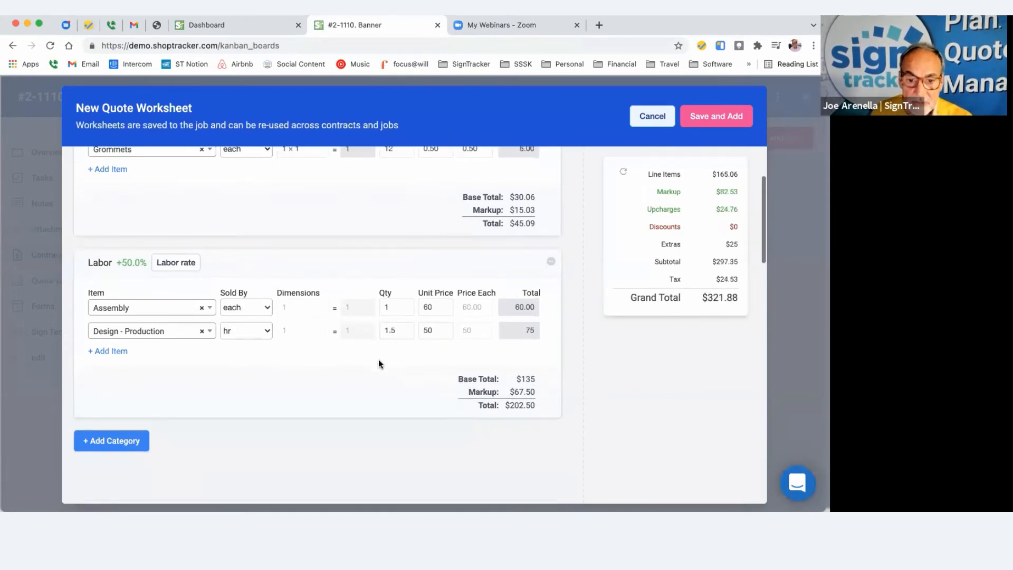
scroll(379, 360, "up", 3)
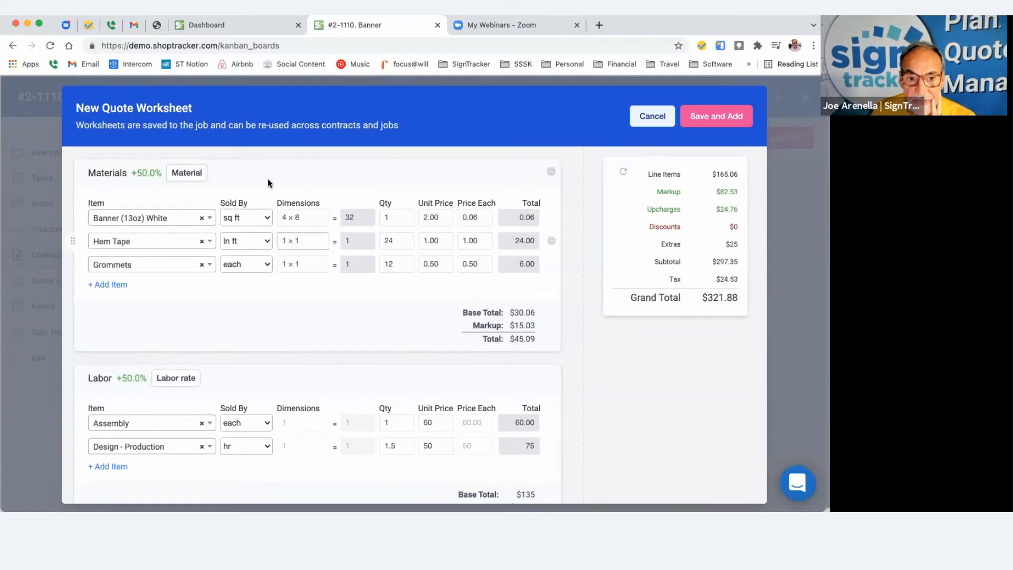
left_click_drag(266, 174, 273, 164)
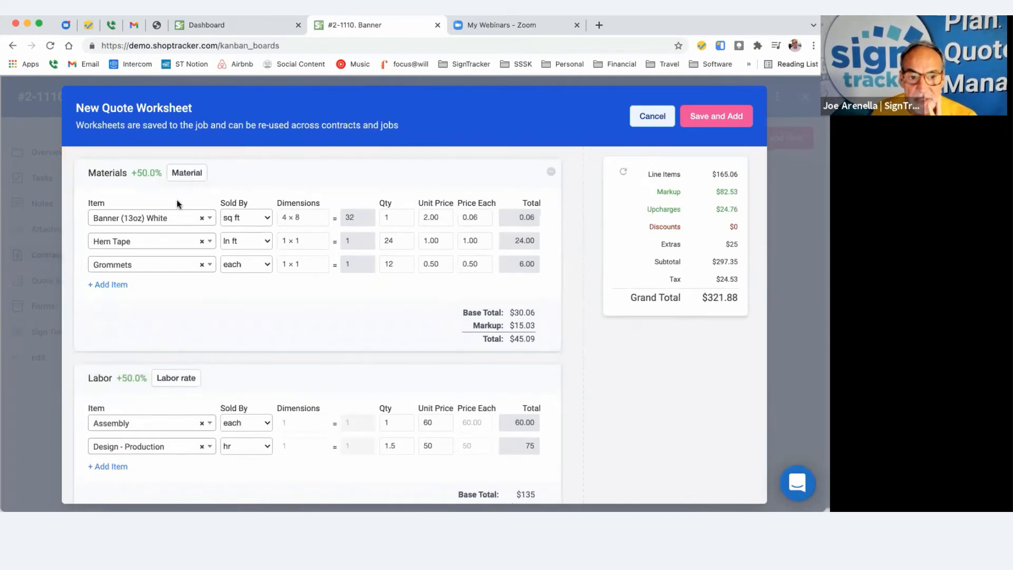
left_click(182, 173)
left_click(268, 165)
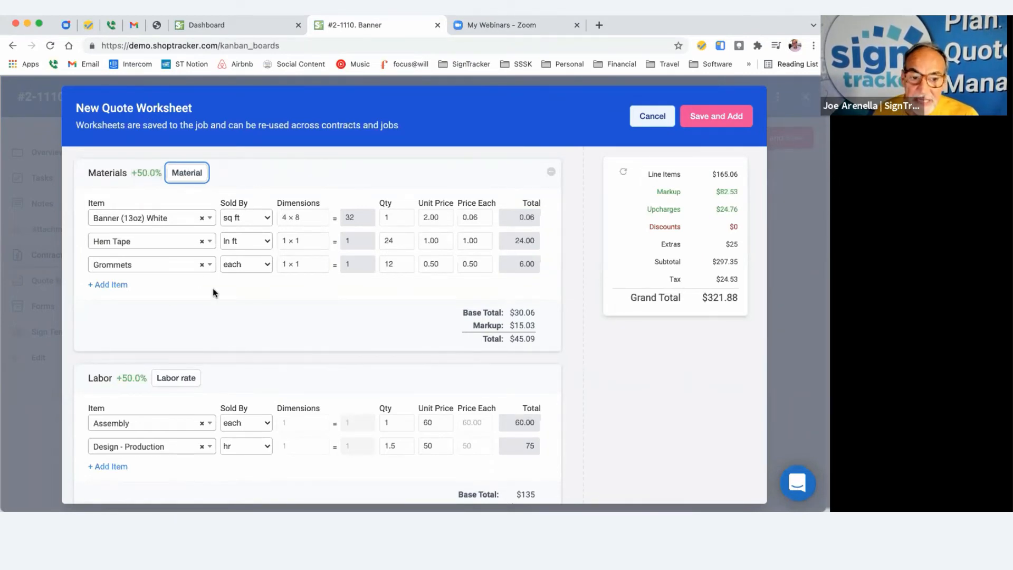
- Set the Labor category's markup to 0%
scroll(213, 288, "down", 5)
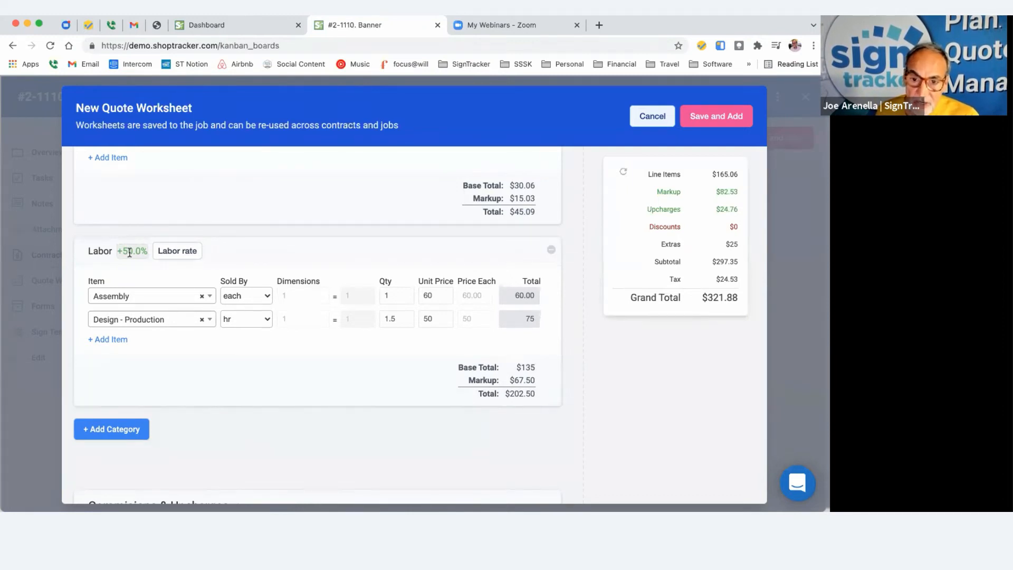
scroll(149, 266, "up", 1)
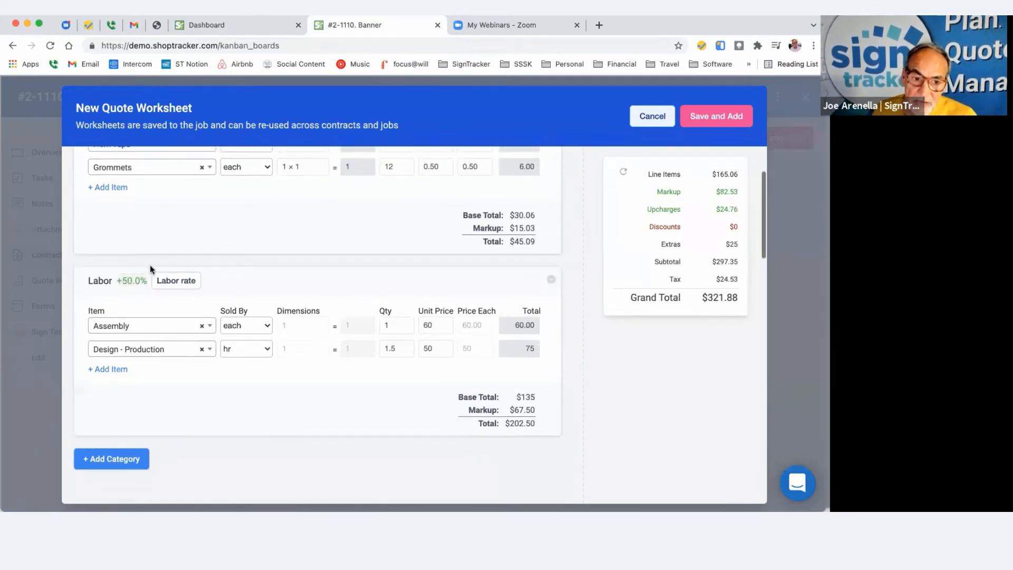
left_click(144, 282)
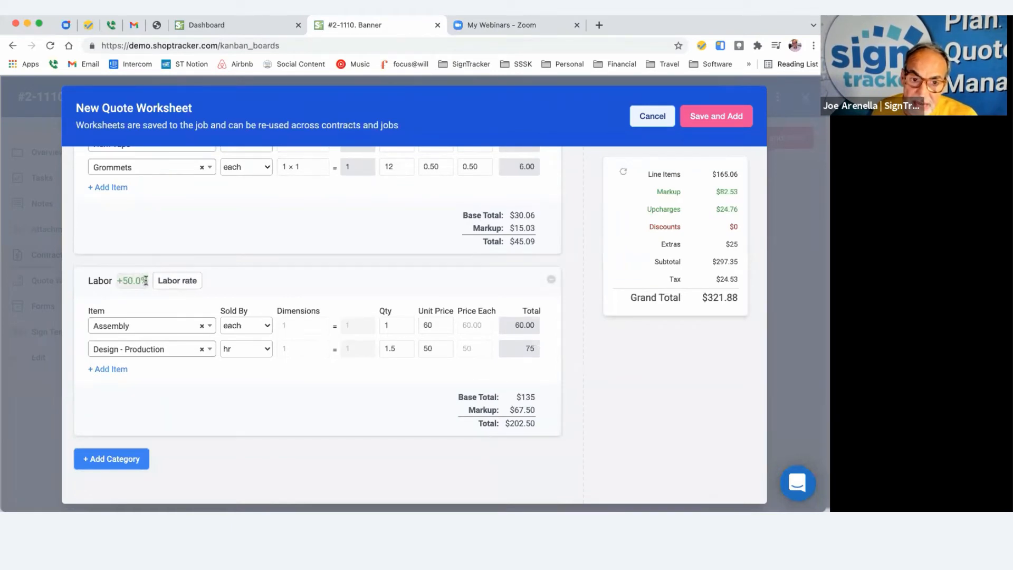
left_click(146, 280)
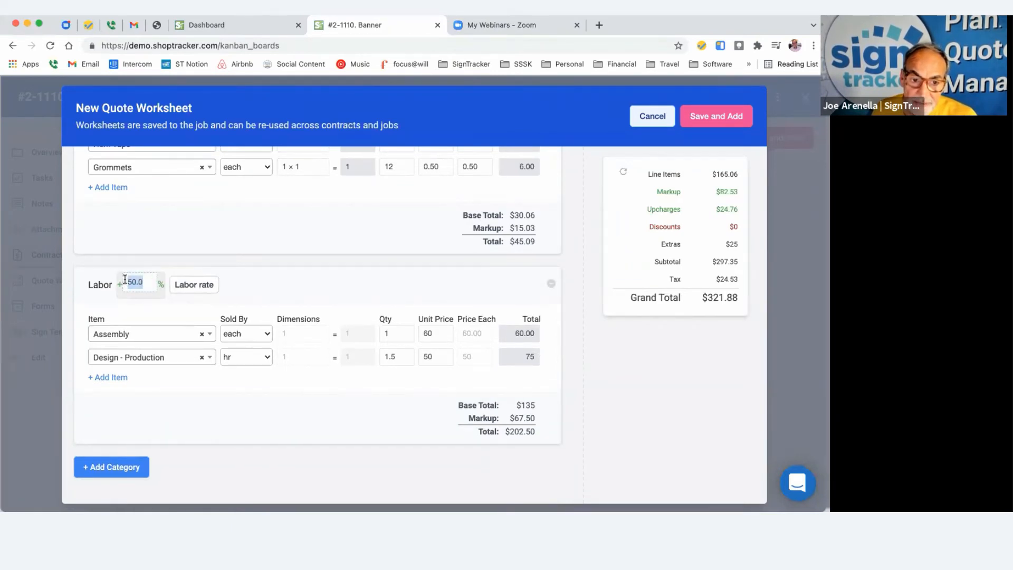
type("0")
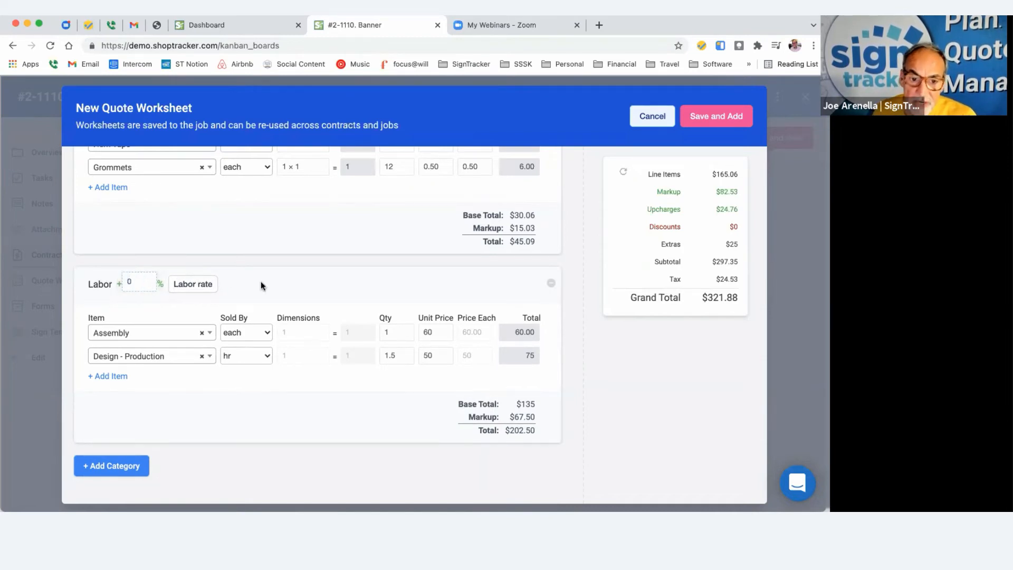
left_click(262, 309)
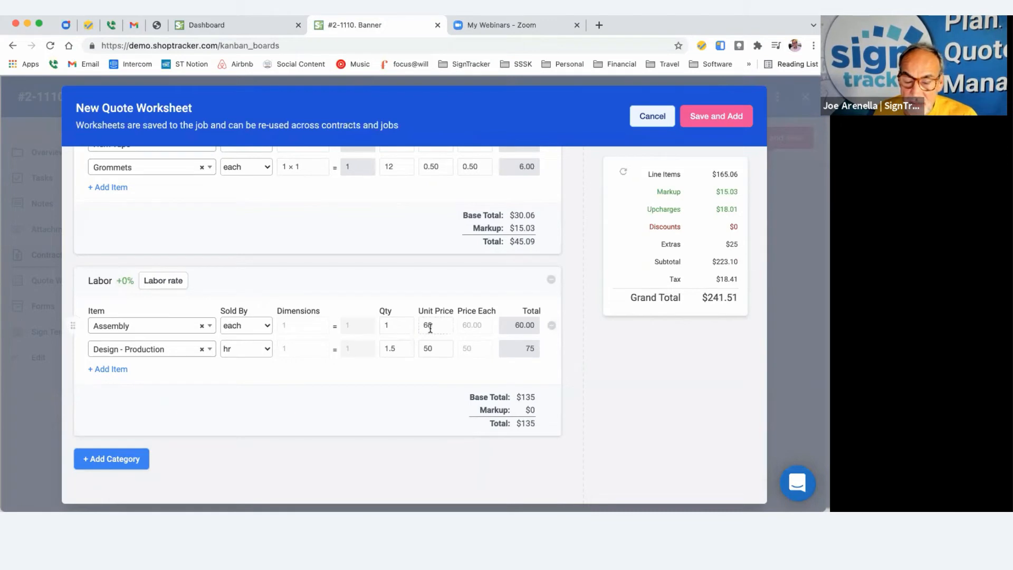
- Add a custom item named "Tshirts - Kong" as a new line in the Labor category
scroll(322, 375, "up", 1)
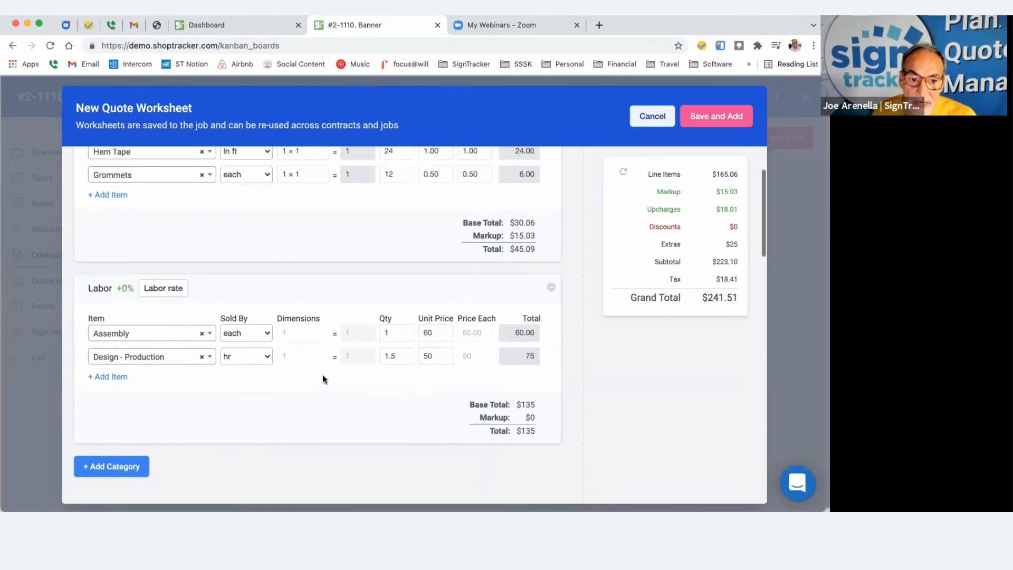
scroll(316, 376, "down", 3)
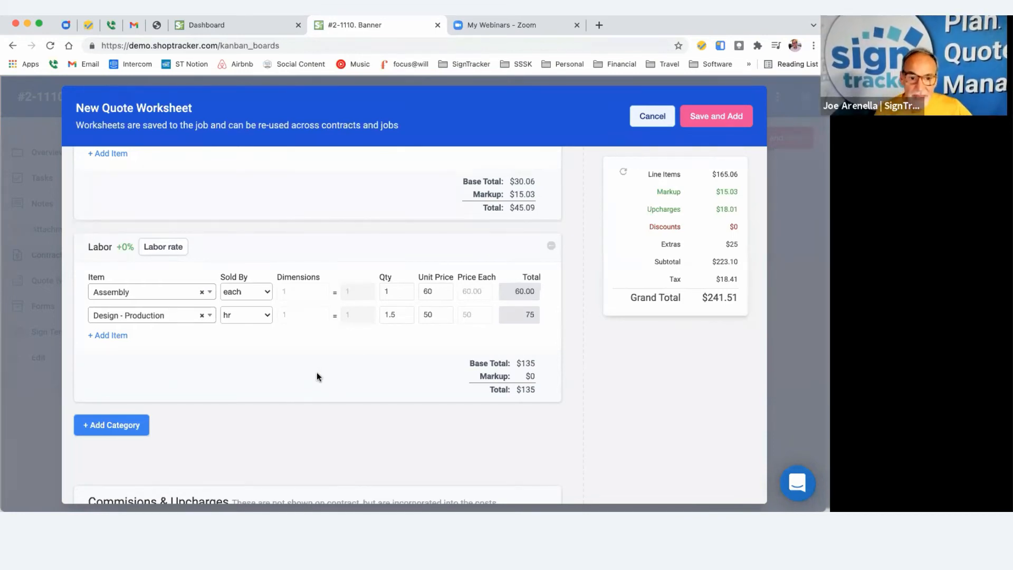
scroll(332, 342, "down", 3)
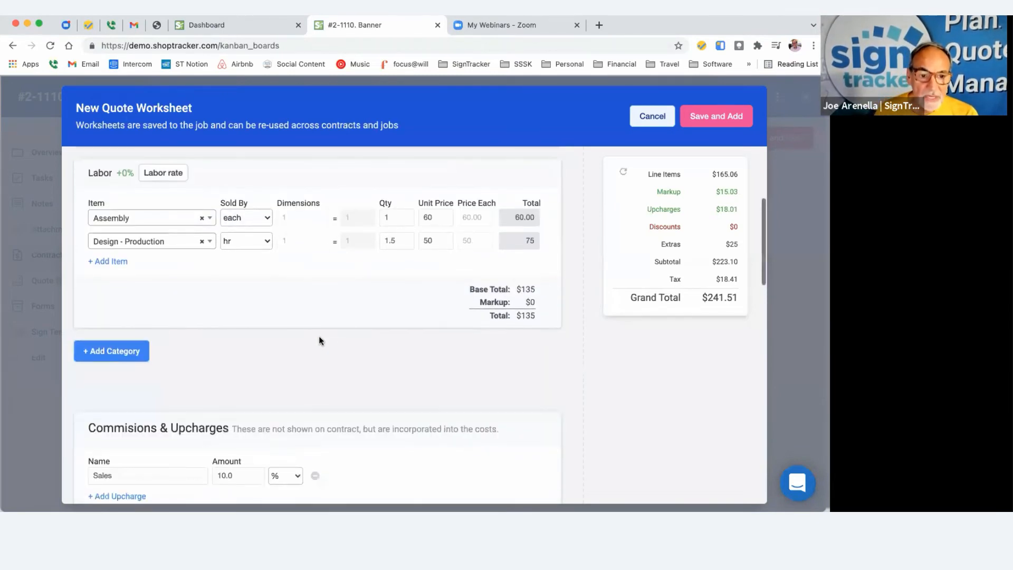
left_click(119, 263)
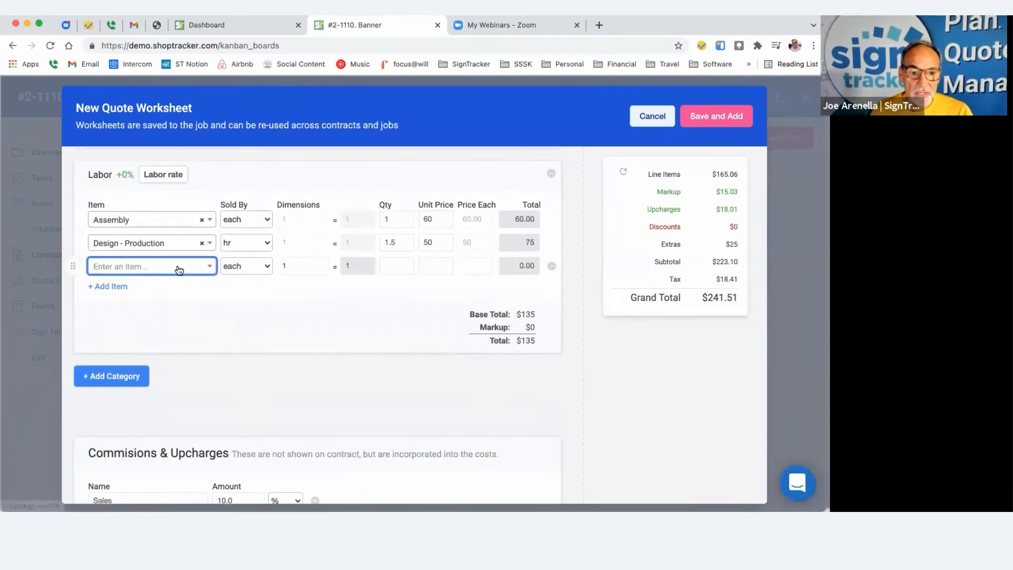
left_click(180, 270)
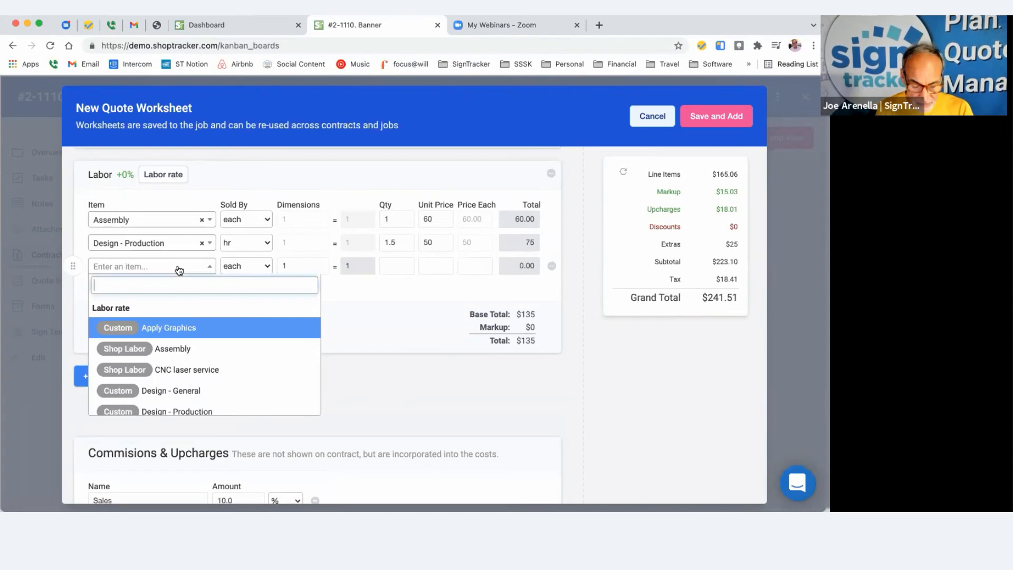
type("T")
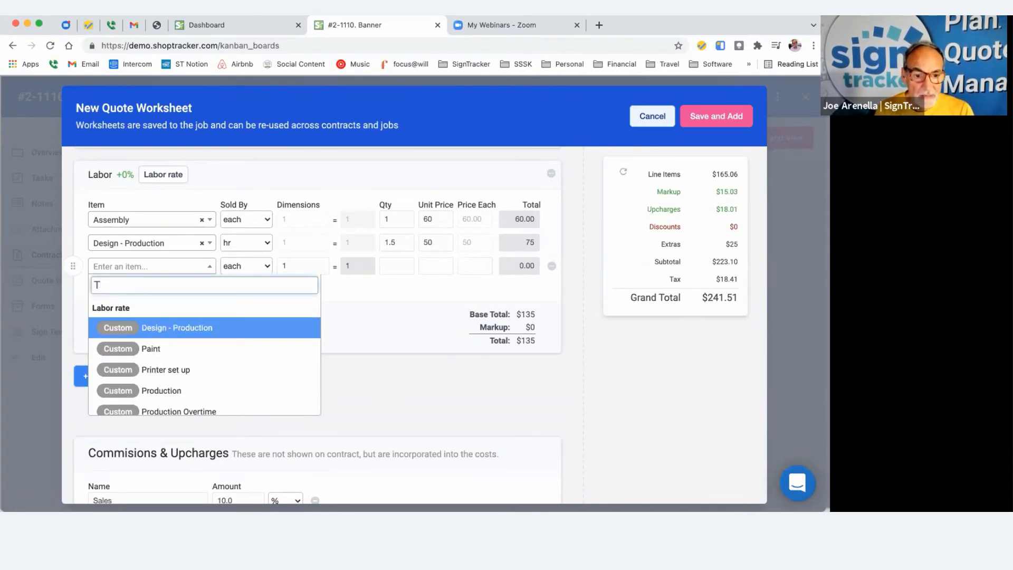
type("shirts")
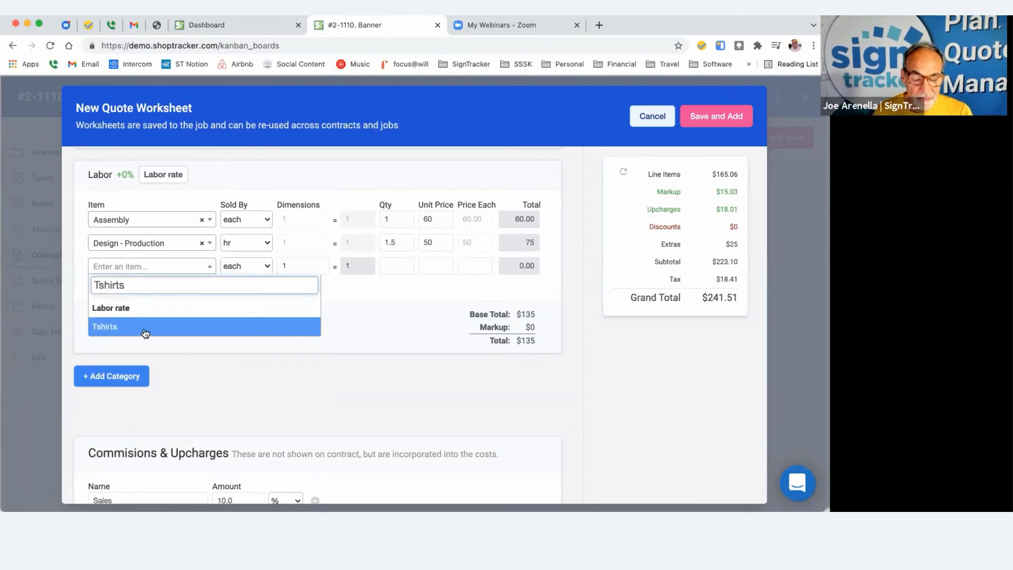
type(" - ")
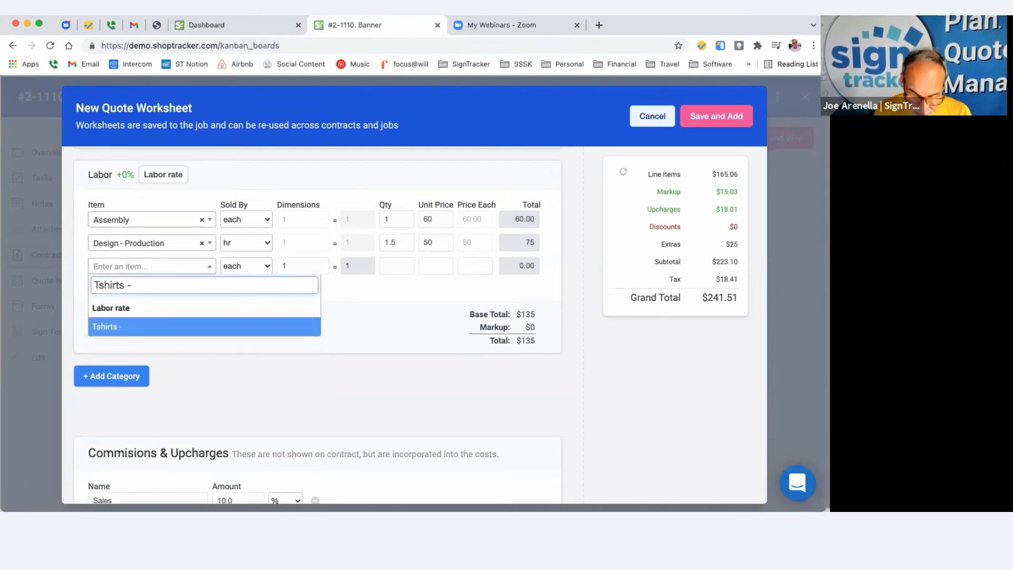
type("Kin")
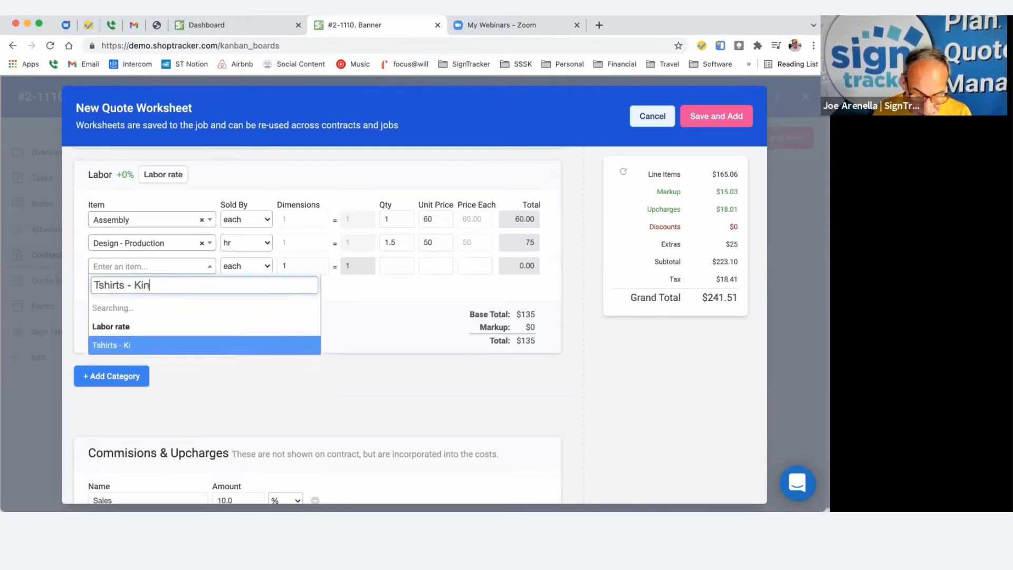
type("g")
key("BackSpace")
key("BackSpace")
key("BackSpace")
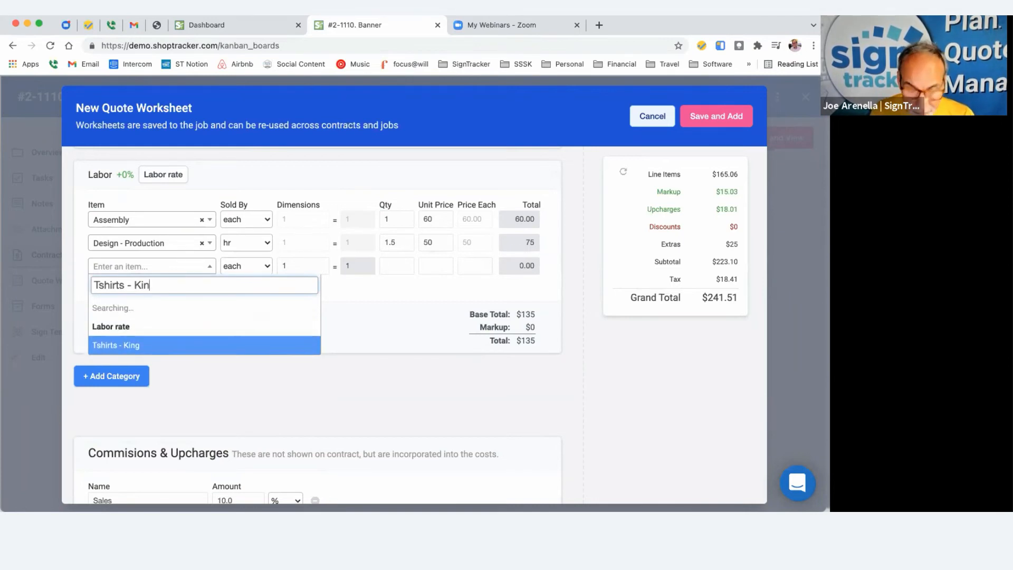
type("o")
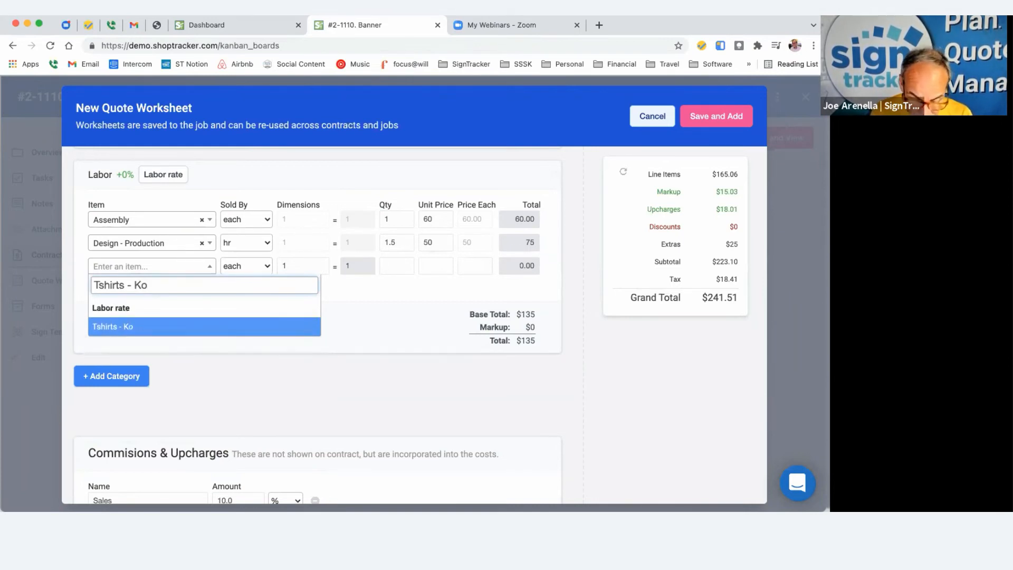
type("ng")
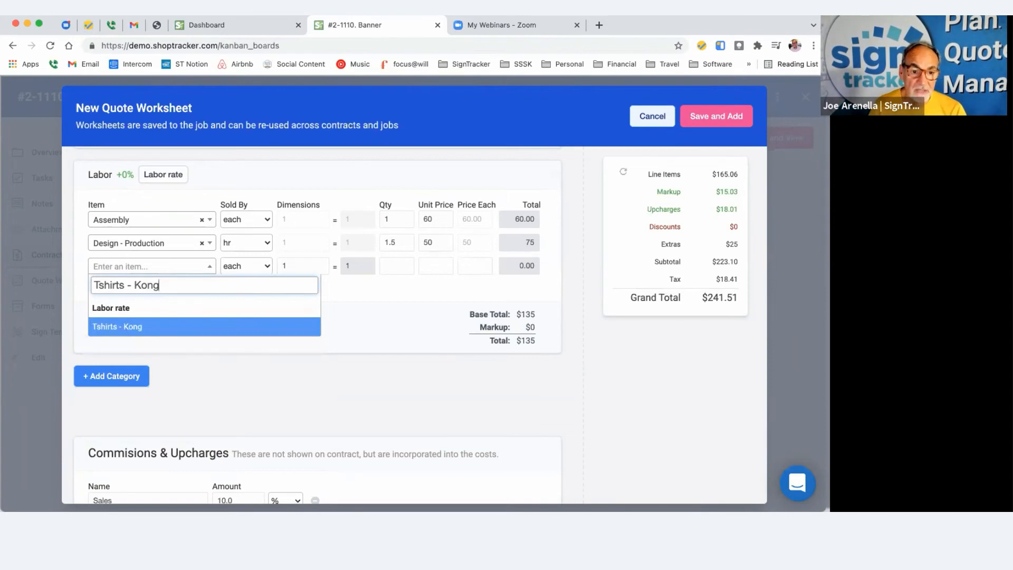
key("Return")
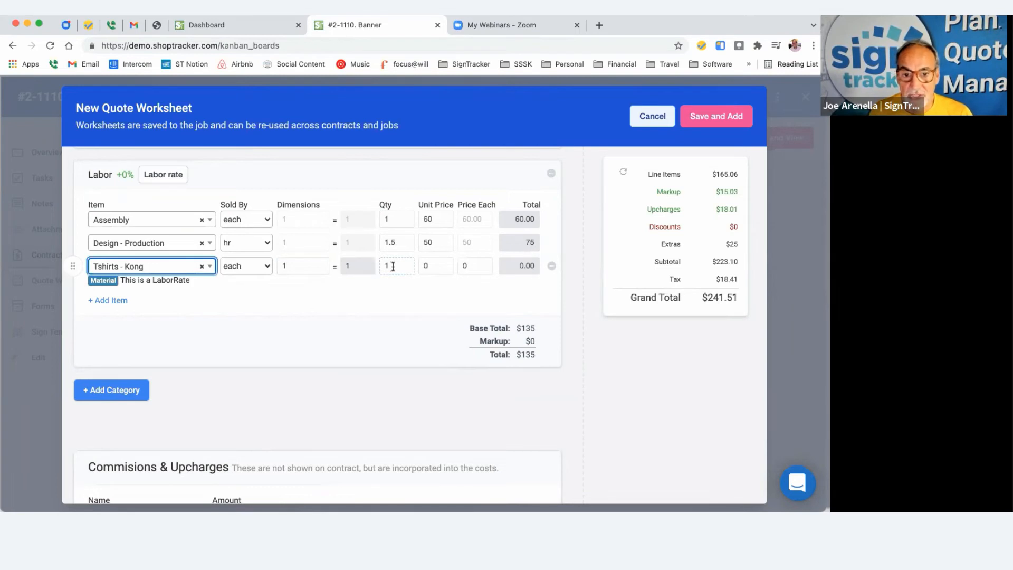
- Set the Tshirts - Kong item's unit price to 8 and its quantity to 12
left_click(424, 266)
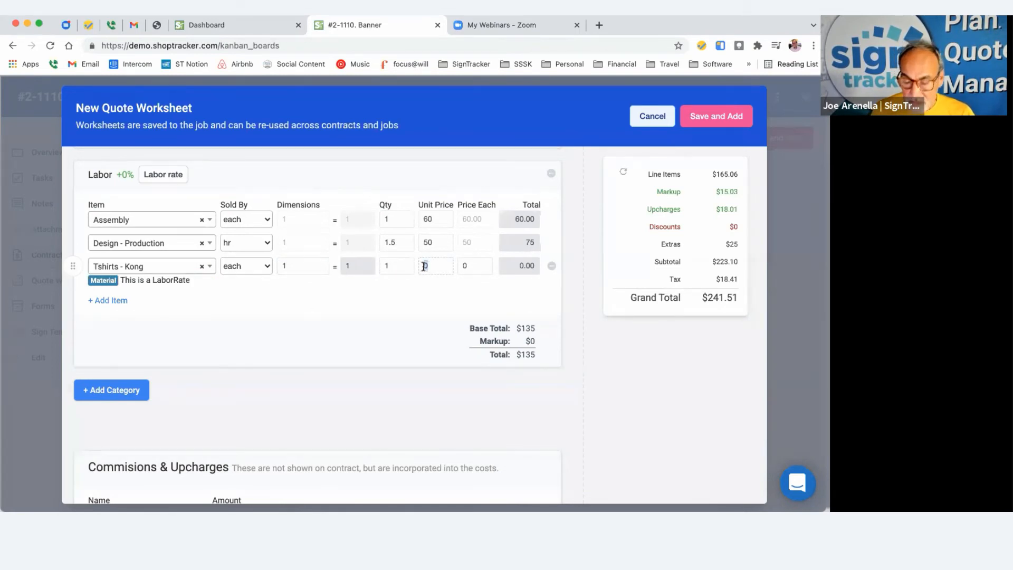
type("8")
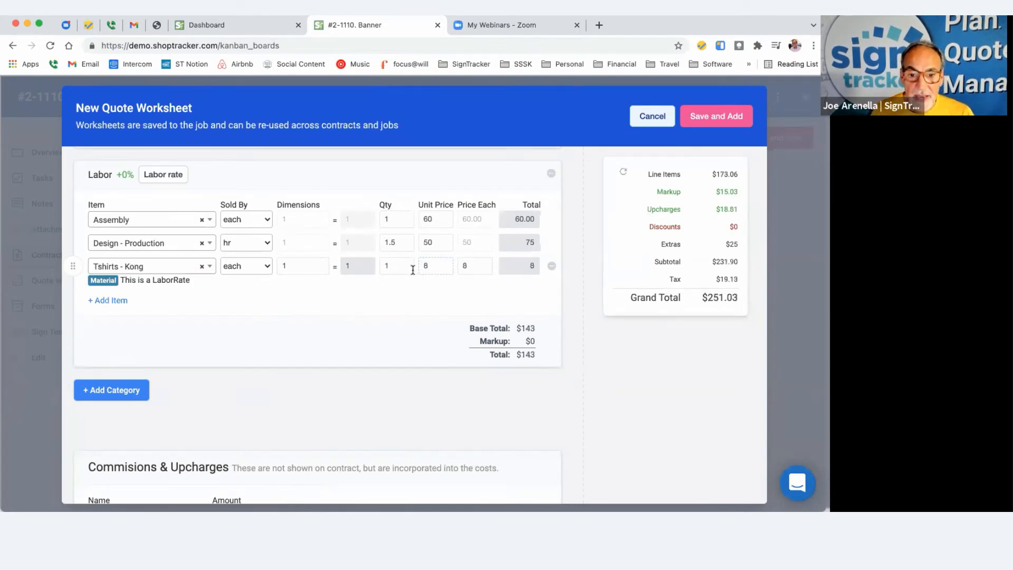
left_click(386, 265)
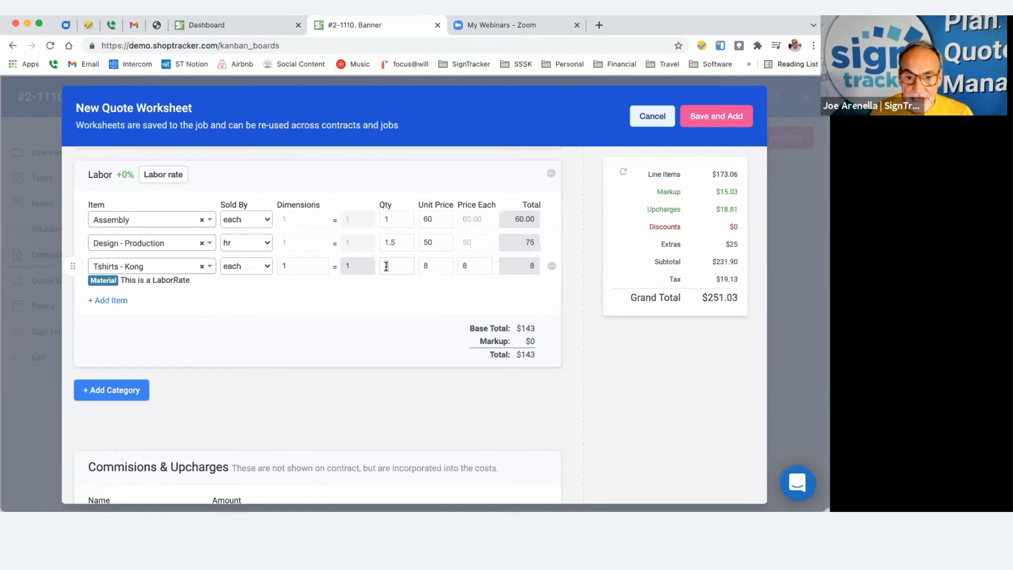
type("2")
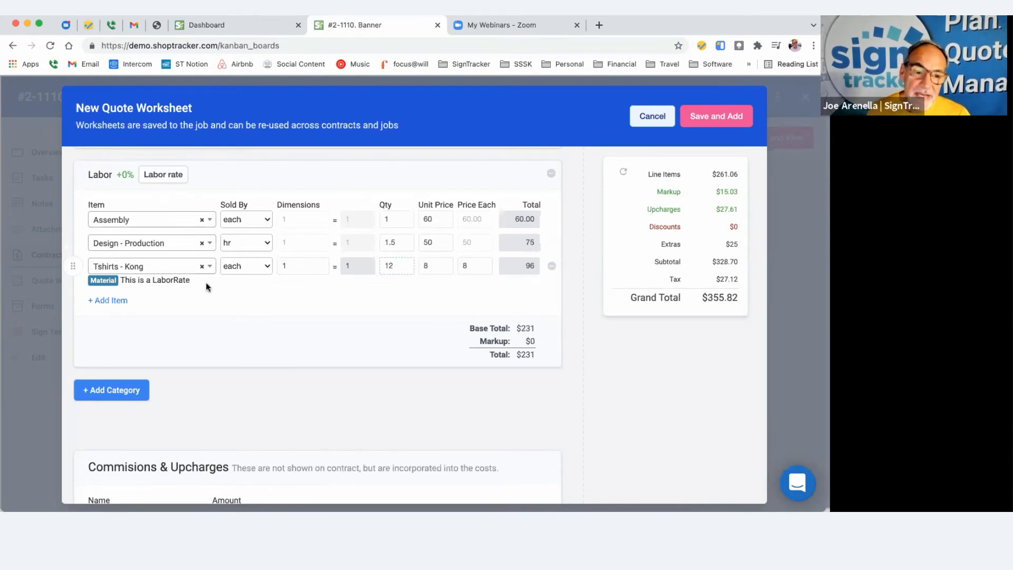
- Remove the Design - Production and Assembly items from the Labor category
scroll(206, 282, "up", 3)
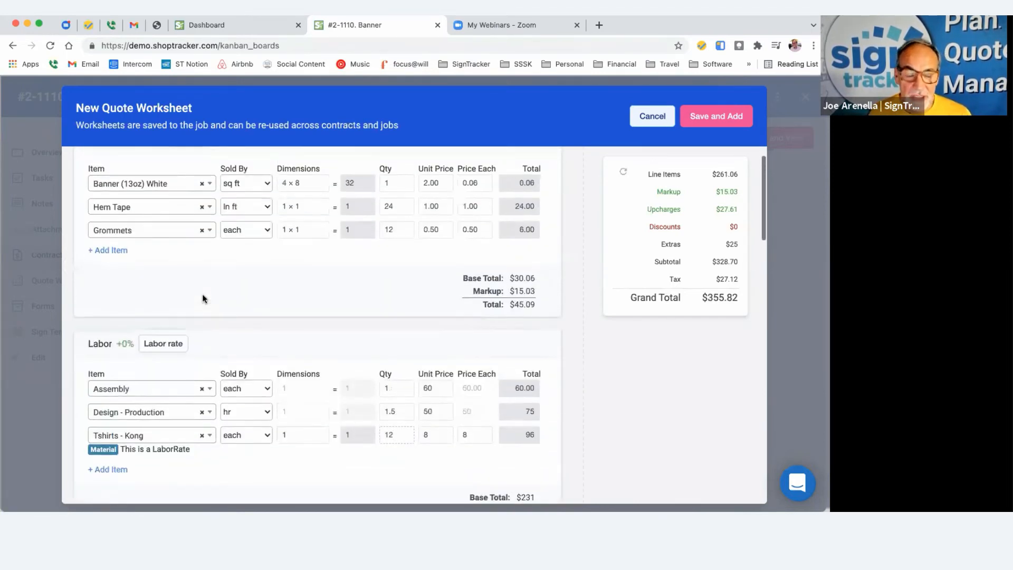
scroll(202, 296, "down", 2)
scroll(203, 299, "down", 1)
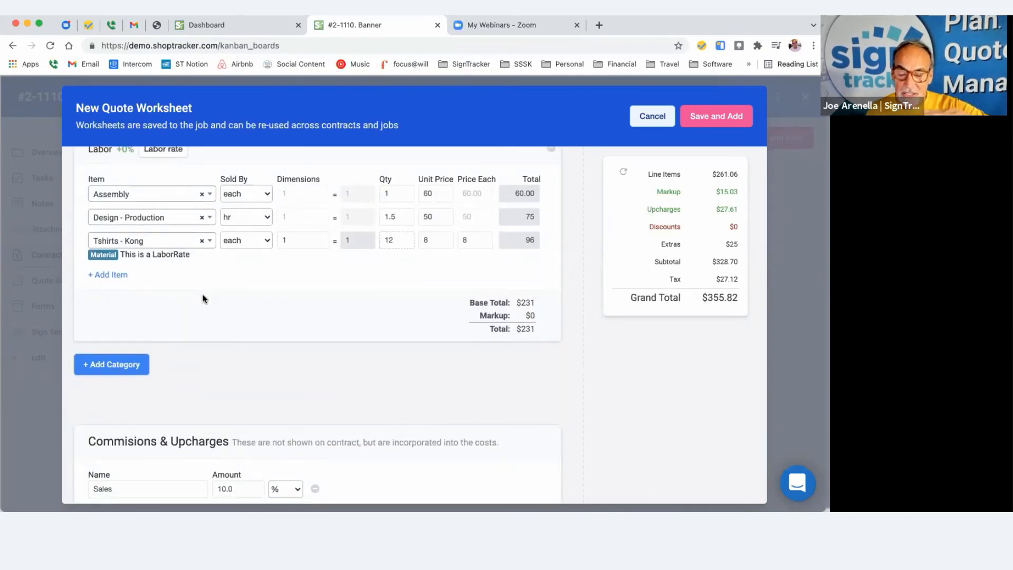
scroll(186, 310, "up", 2)
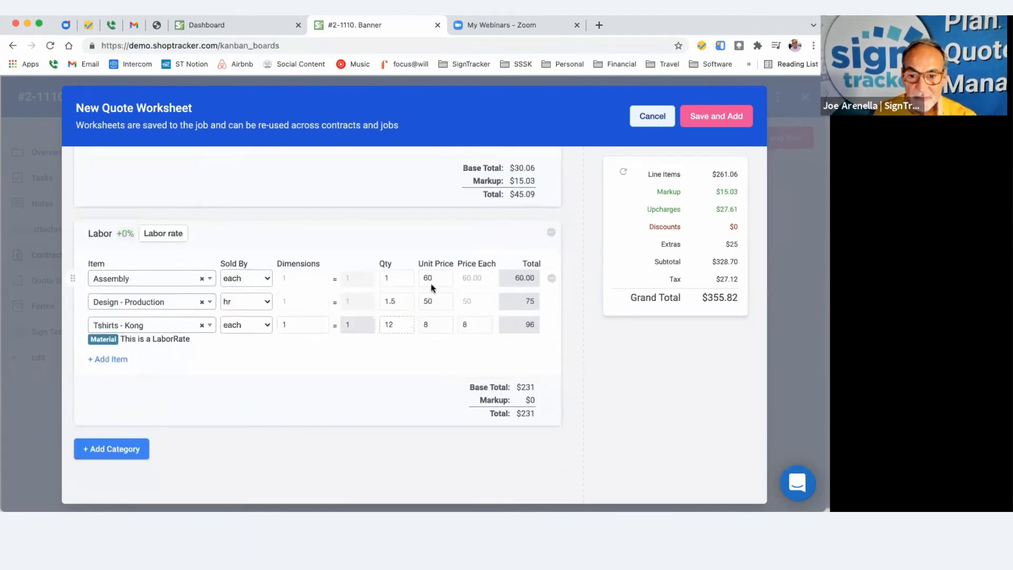
left_click(551, 302)
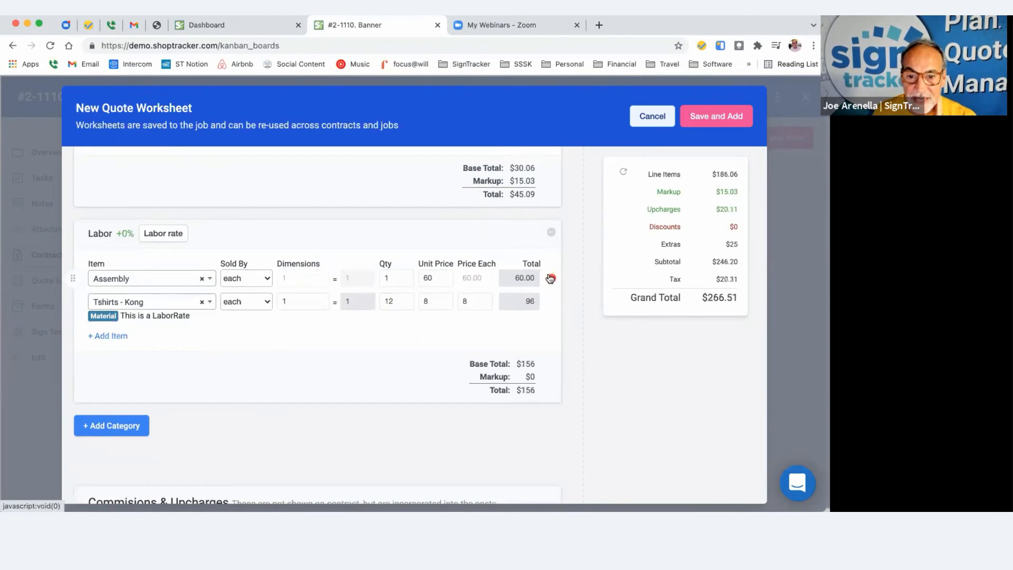
left_click(551, 278)
- Rename the Labor category containing the Tshirts - Kong item to "subcontract"
left_click(100, 233)
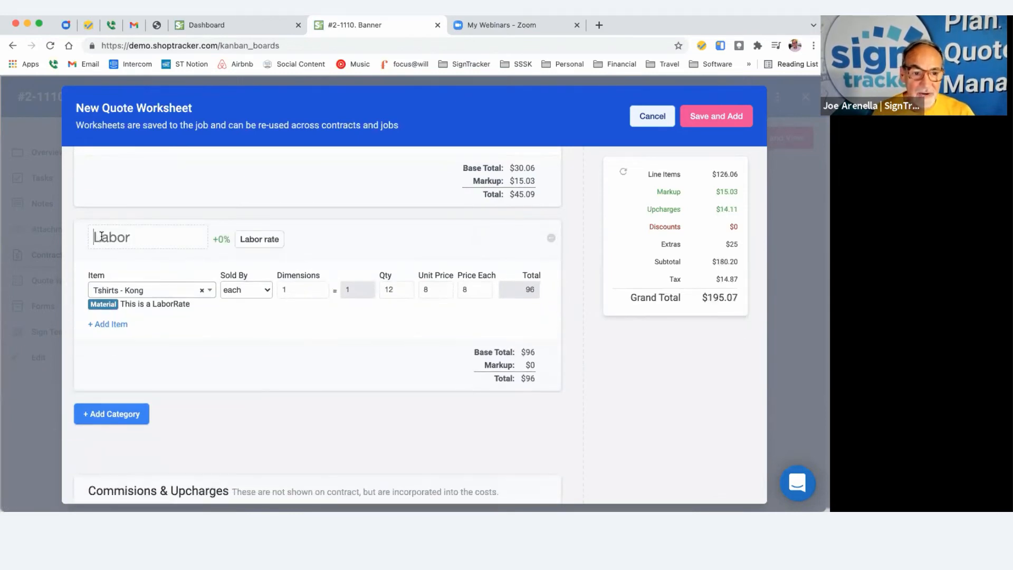
left_click_drag(140, 235, 95, 234)
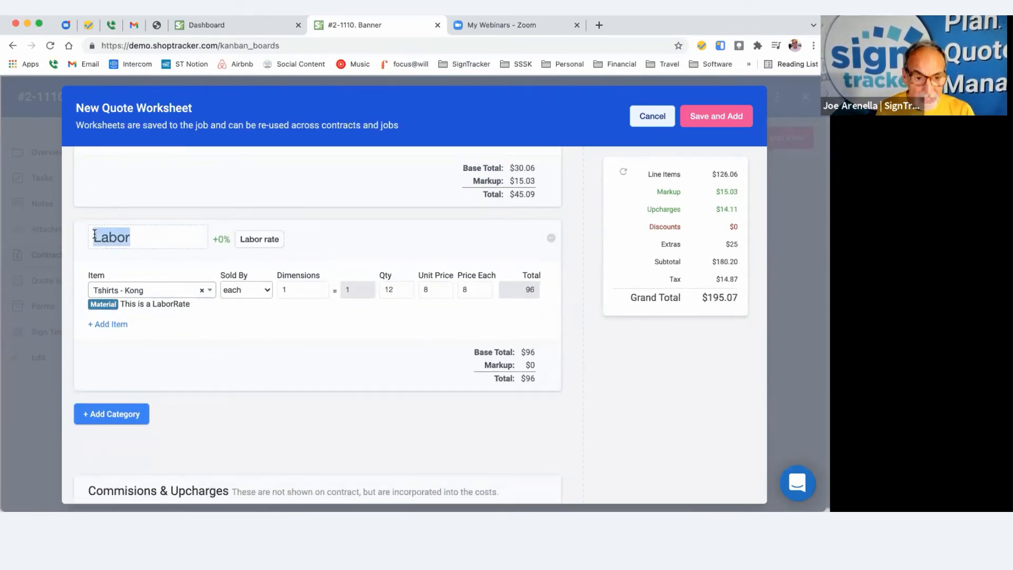
type("sun")
key("BackSpace")
type("bcro")
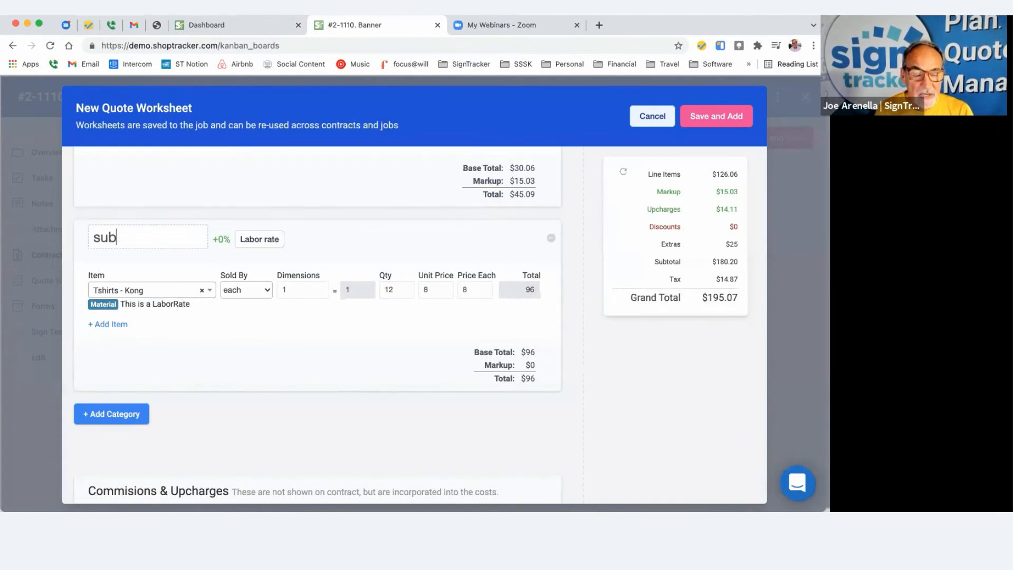
key("BackSpace")
key("BackSpace")
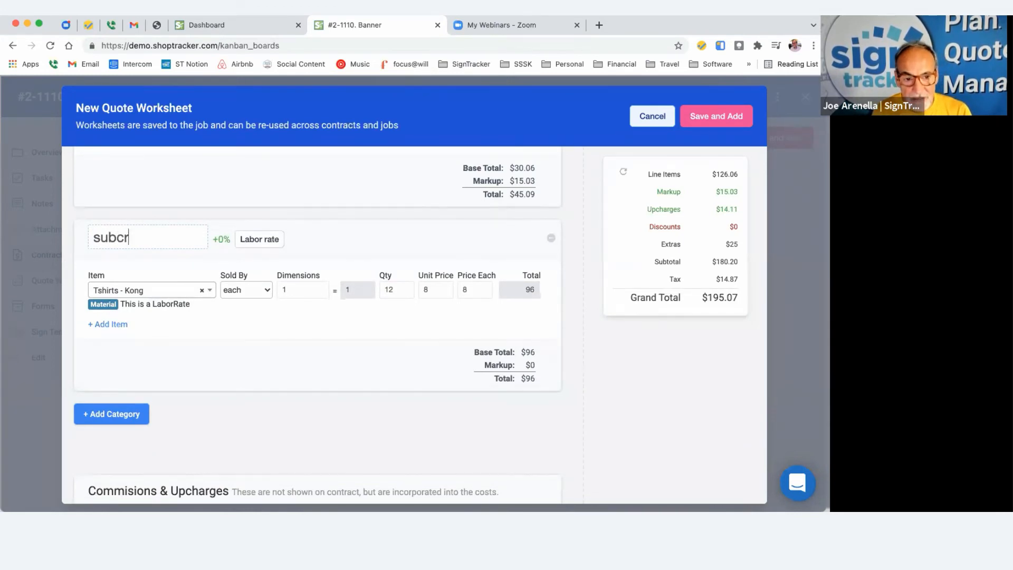
type("ontract")
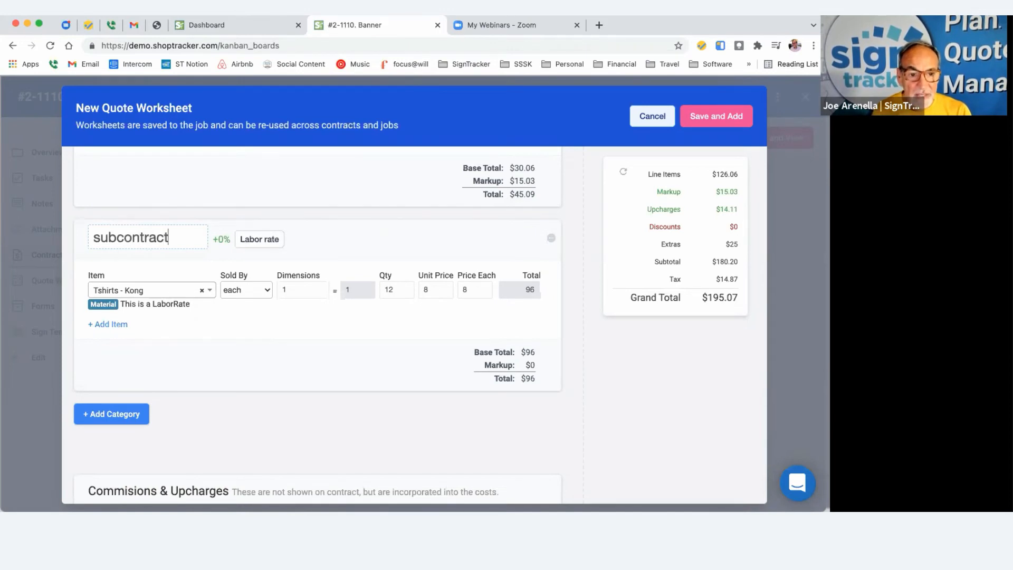
key("Tab")
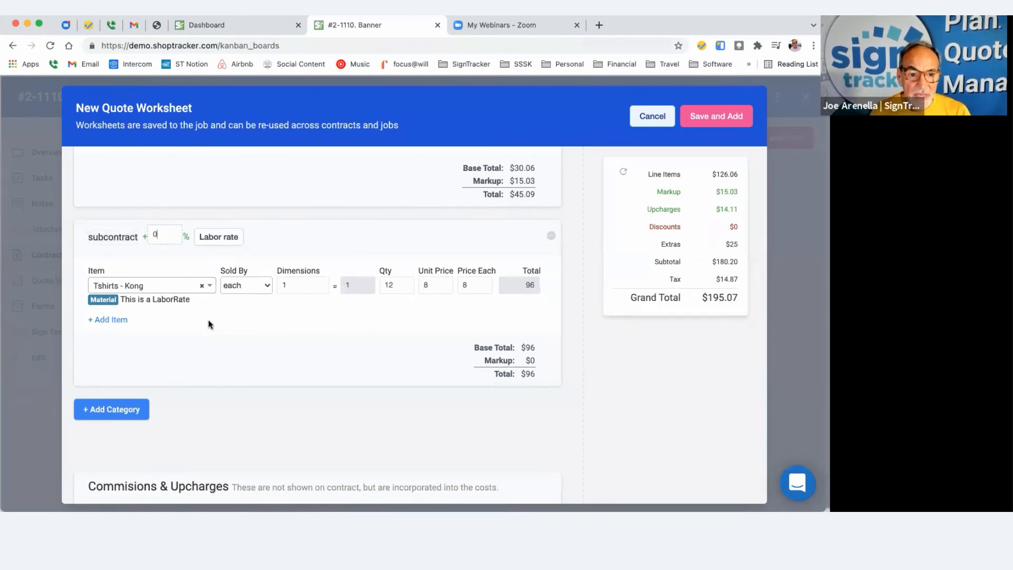
left_click(210, 324)
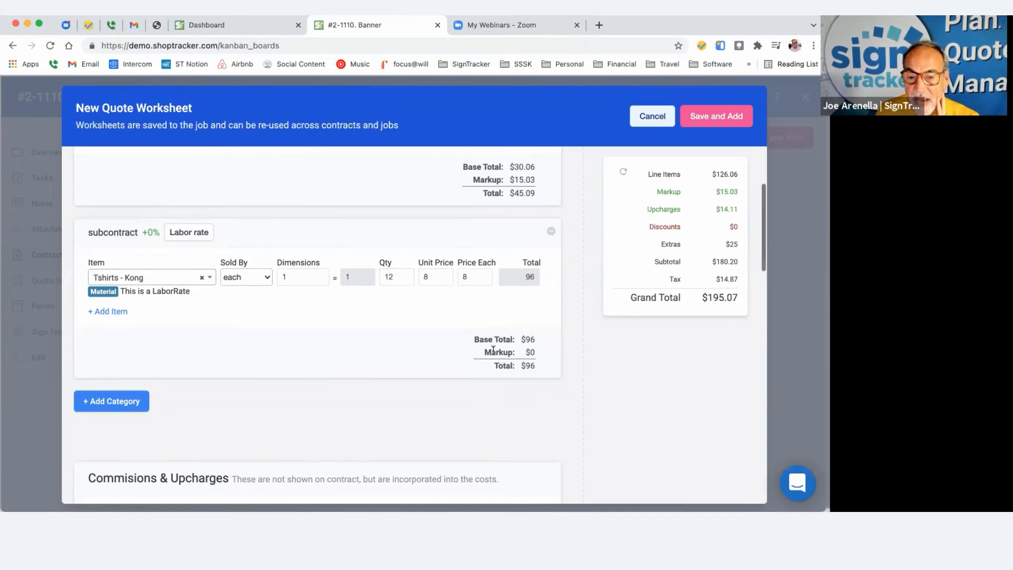
- Set the subcontract category's markup to 100%
left_click(152, 235)
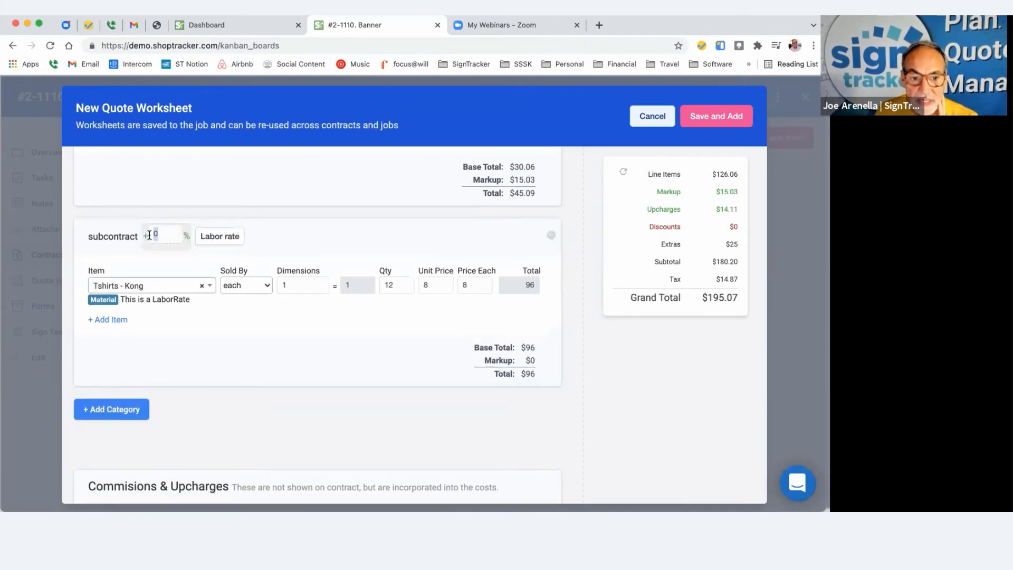
type("100")
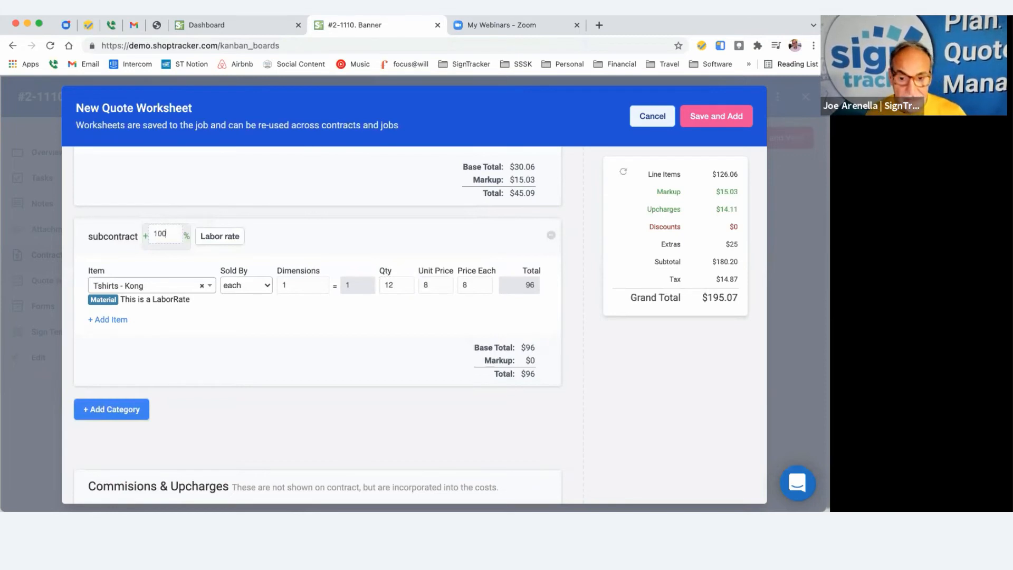
key("Tab")
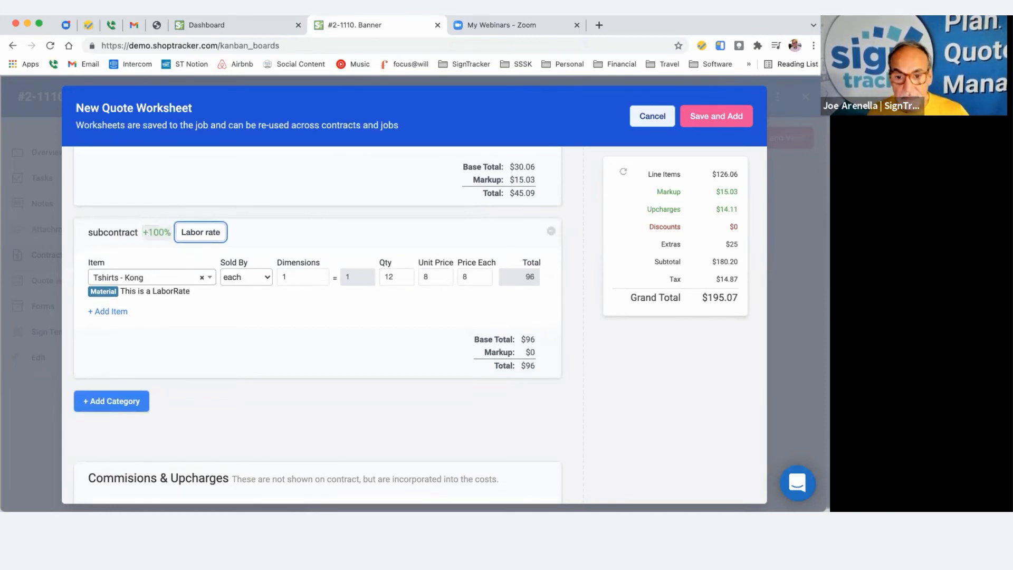
key("Tab")
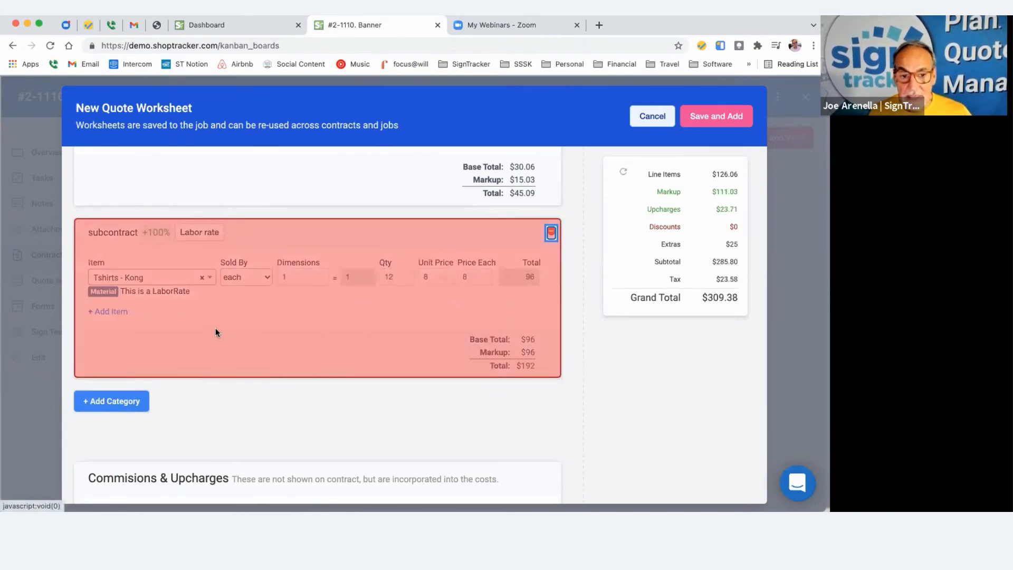
- Deselect Labor rate as the subcontract category's item type, leaving no type selected
left_click(201, 233)
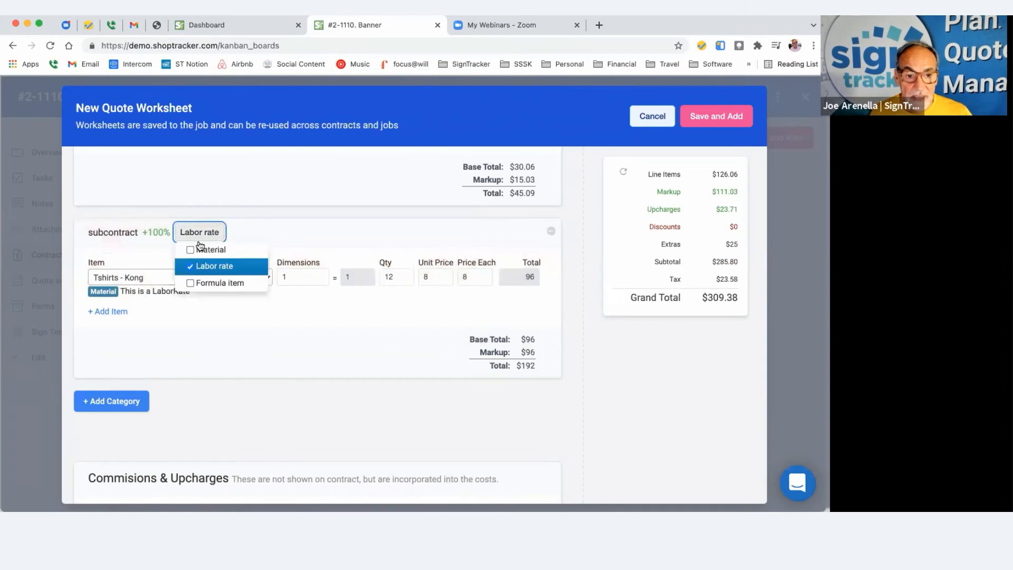
left_click(186, 271)
left_click(289, 370)
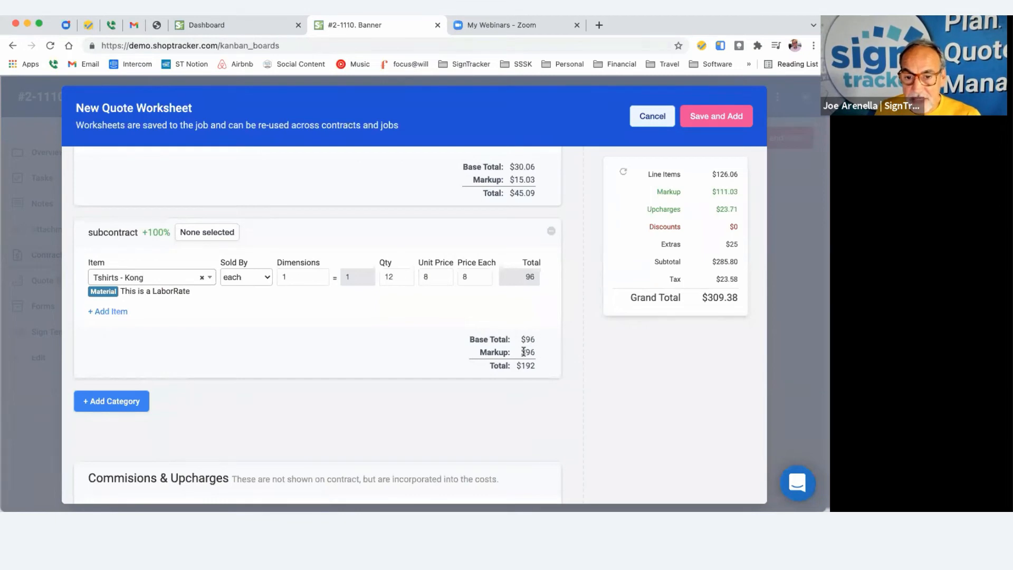
scroll(539, 372, "down", 2)
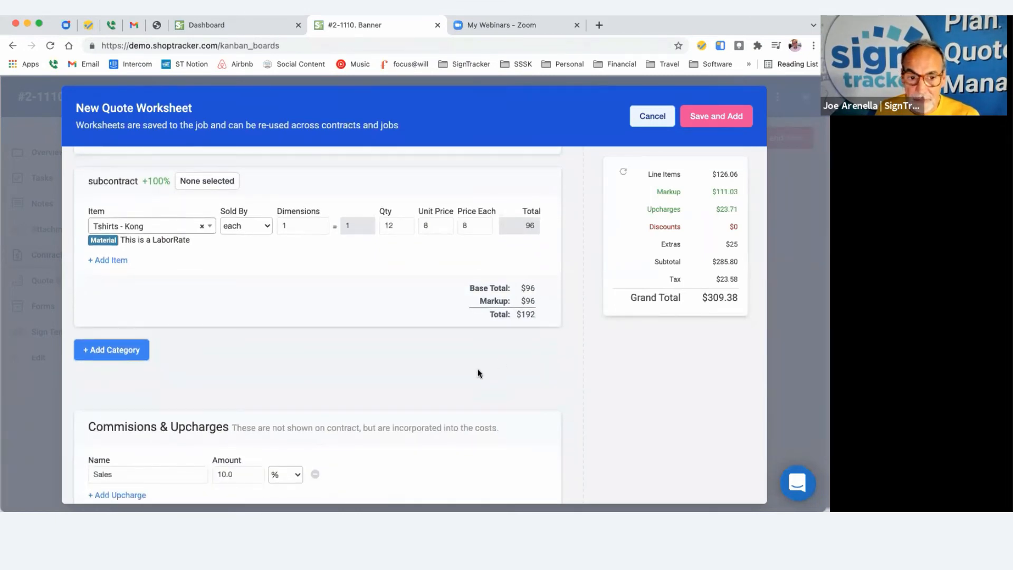
scroll(477, 372, "up", 3)
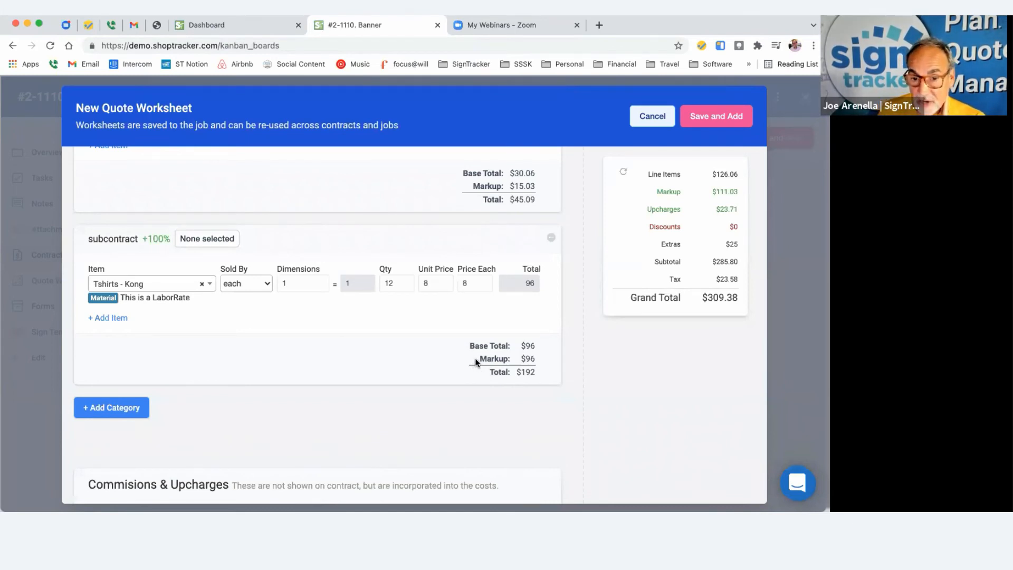
double_click(425, 283)
left_click(432, 282)
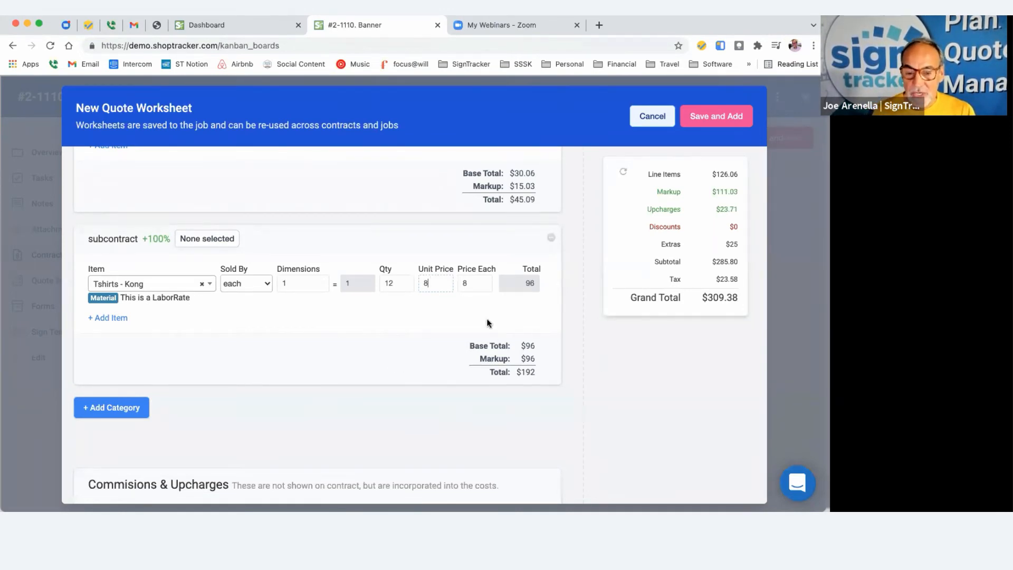
left_click(423, 284)
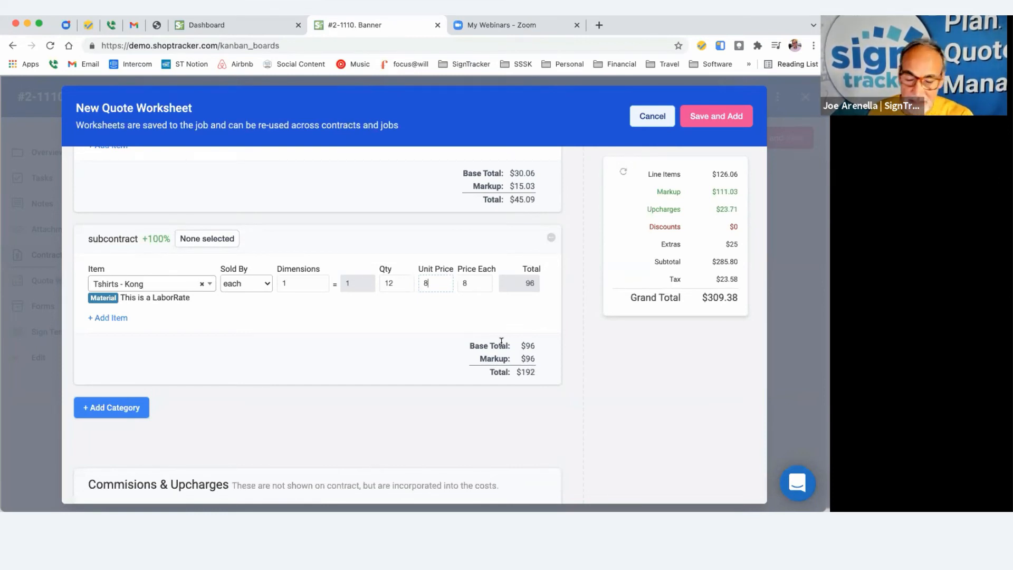
- Enlarge the Description for contract box in the worksheet's Summary section
scroll(462, 439, "down", 6)
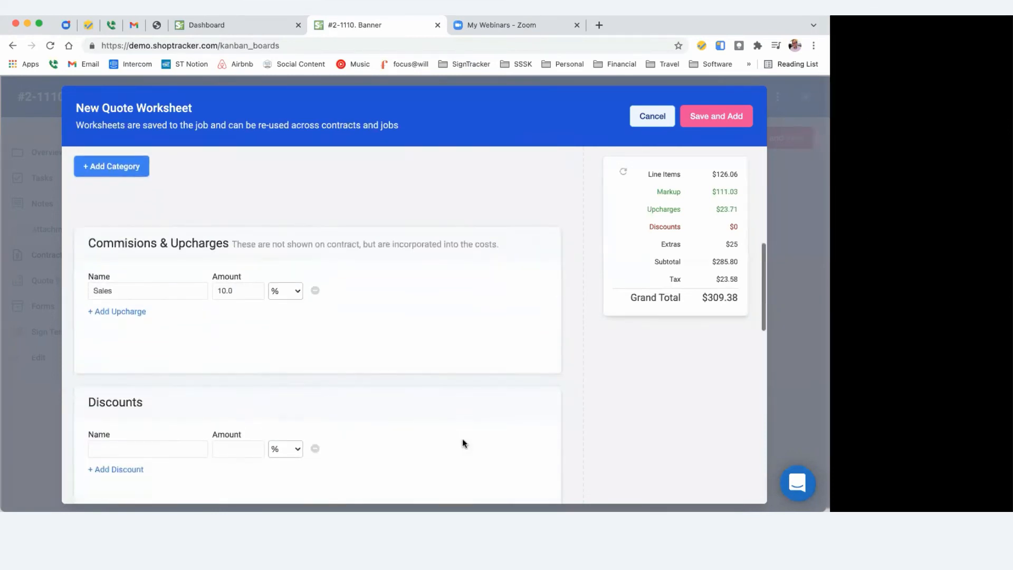
scroll(462, 439, "down", 8)
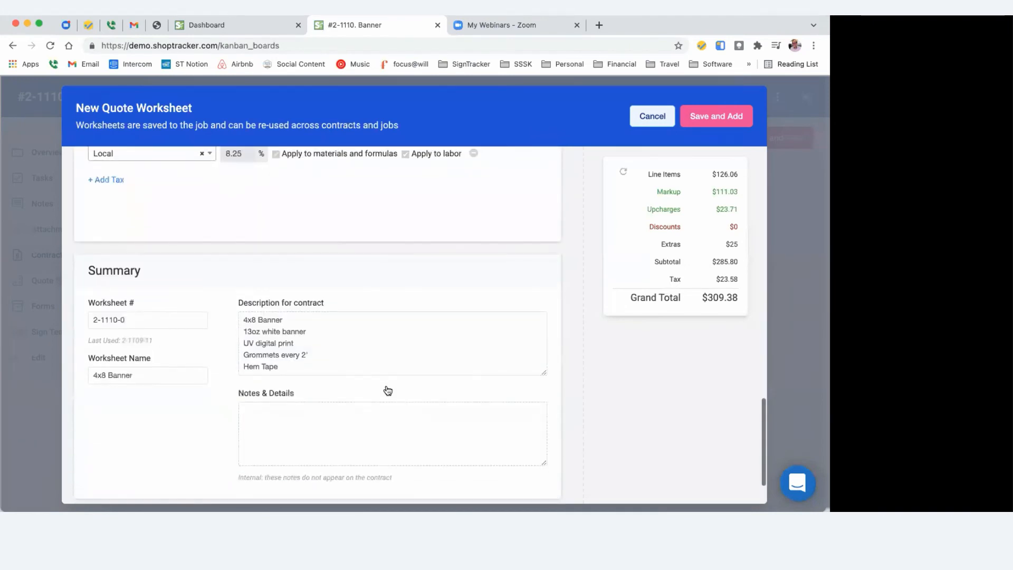
scroll(382, 401, "up", 1)
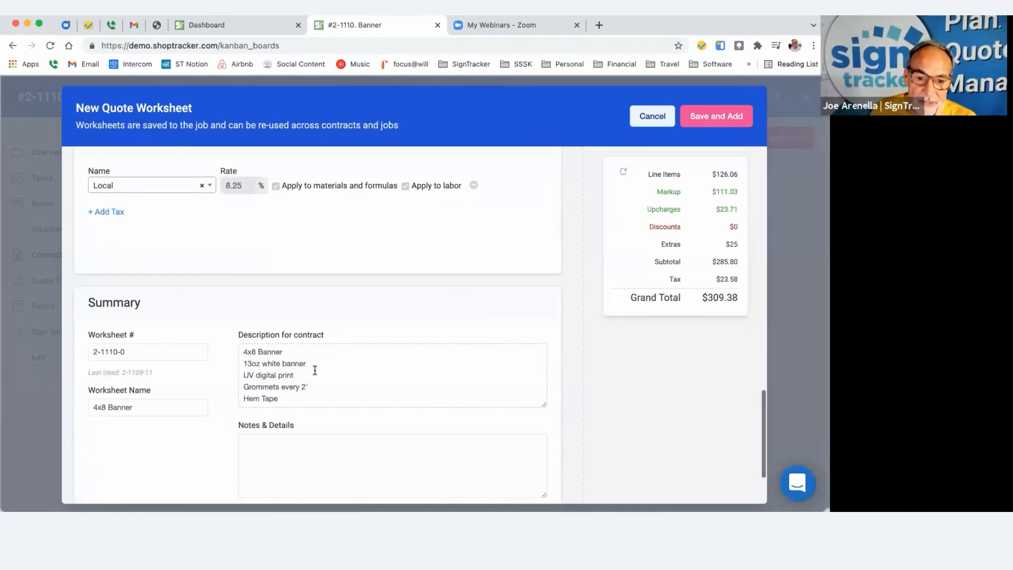
left_click_drag(544, 405, 555, 425)
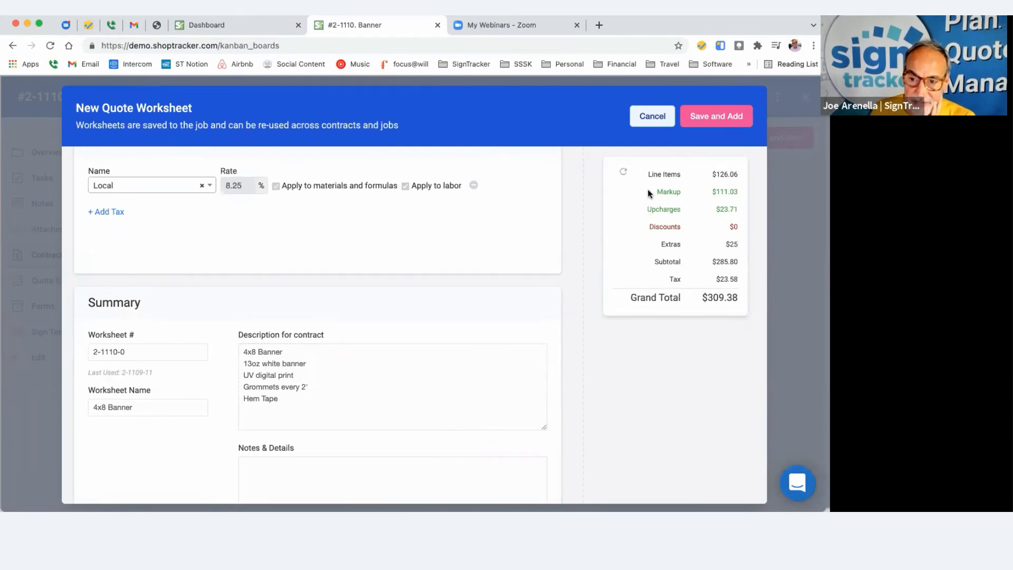
- Enter "gpc" in the worksheet's Notes & Details and save the worksheet into the contract
scroll(447, 373, "down", 4)
left_click(339, 353)
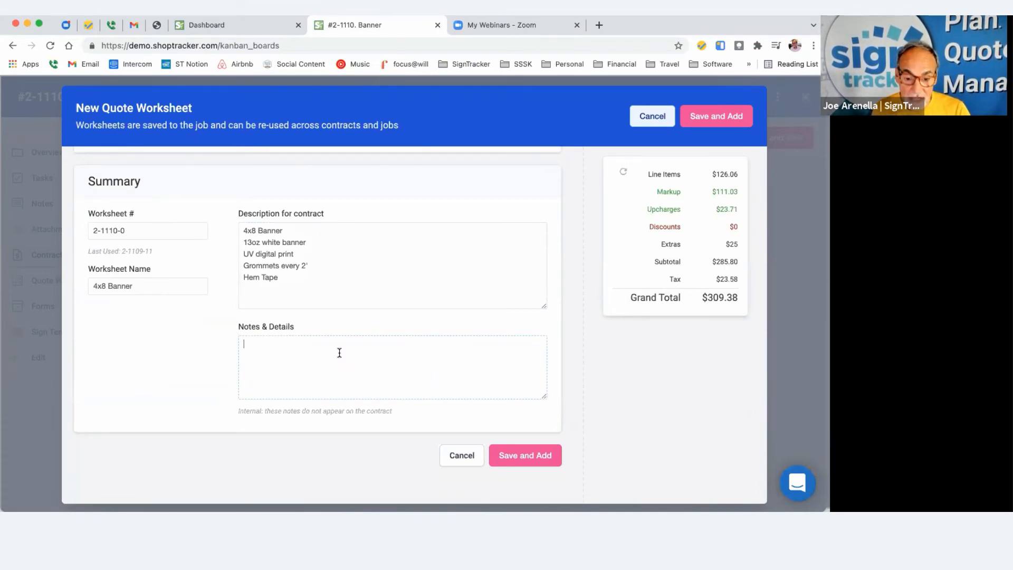
type("goer")
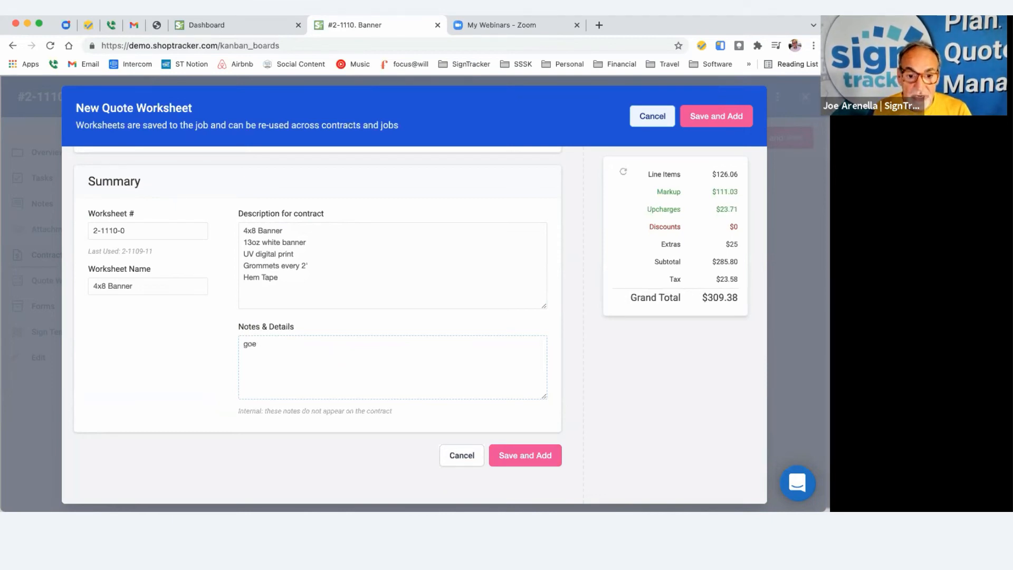
key("BackSpace")
key("BackSpace")
key("BackSpace")
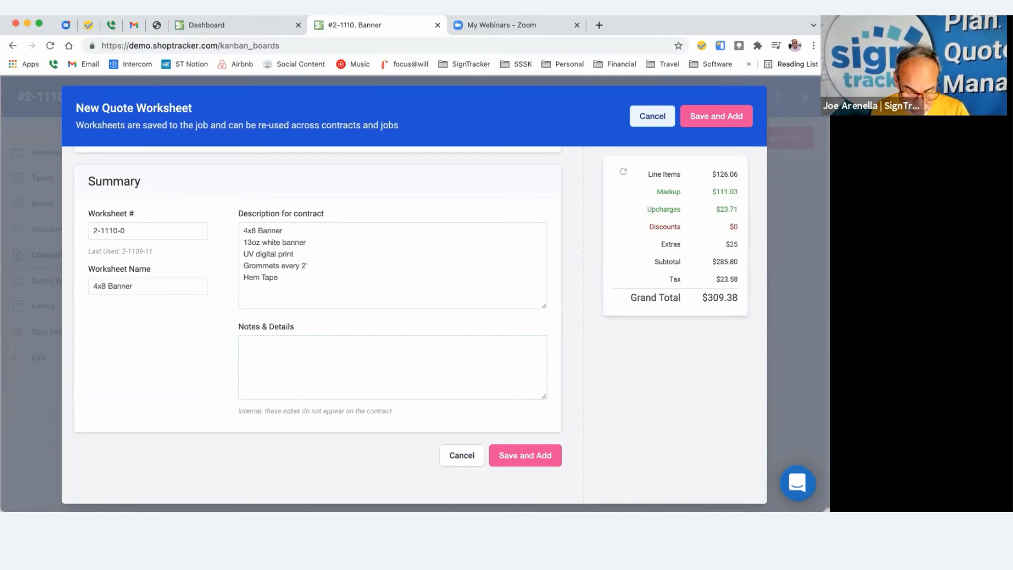
type("gpc")
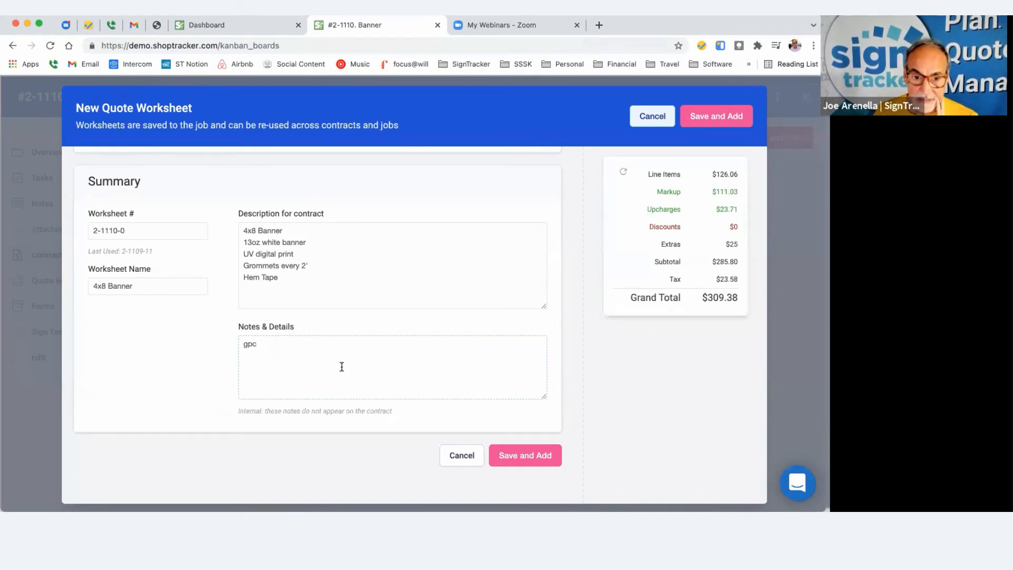
left_click(512, 458)
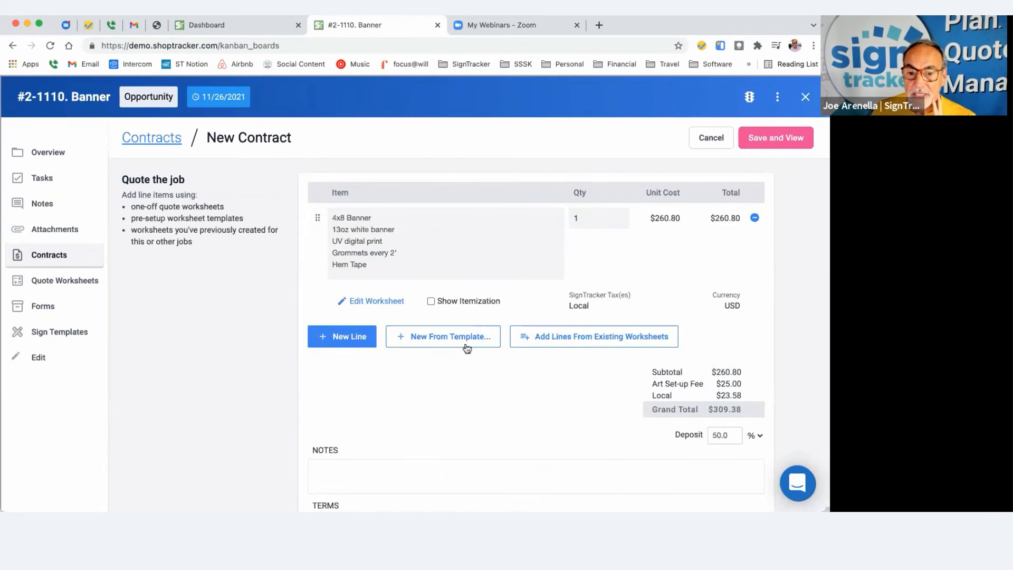
- Add a new quote worksheet to the contract from the Coraplast template in the Commercial category
left_click(429, 340)
mouse_move(424, 418)
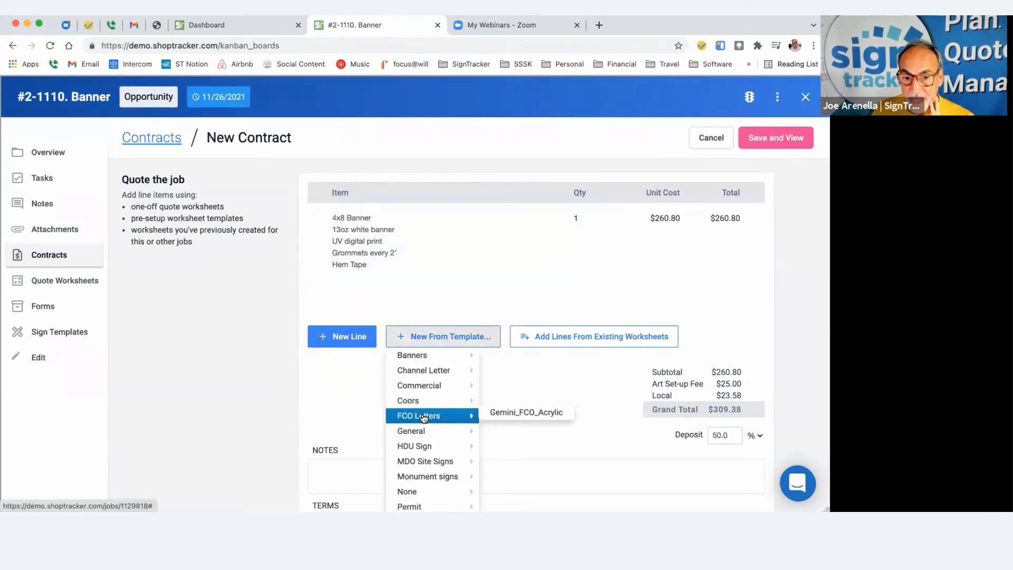
mouse_move(423, 464)
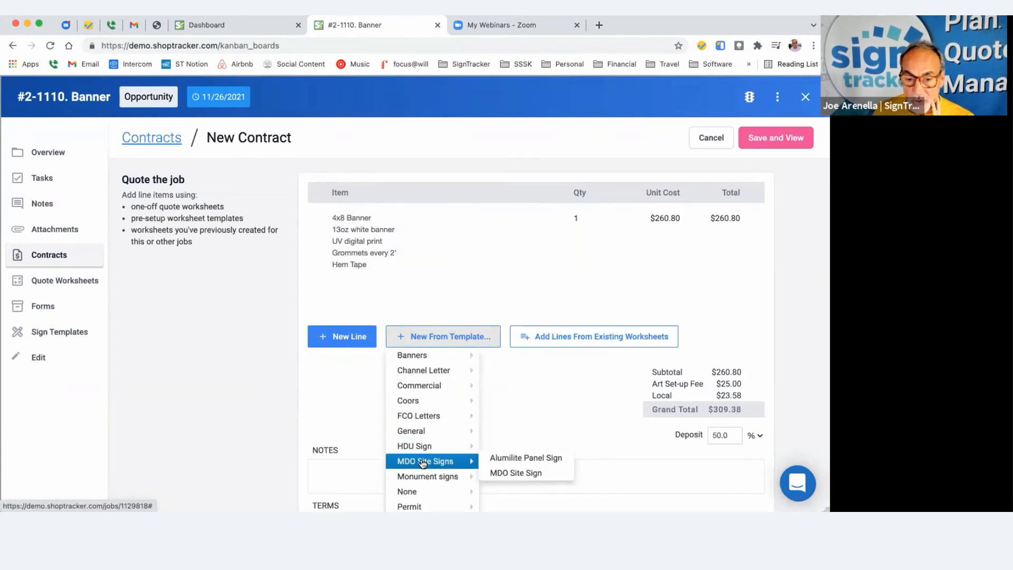
left_click(561, 382)
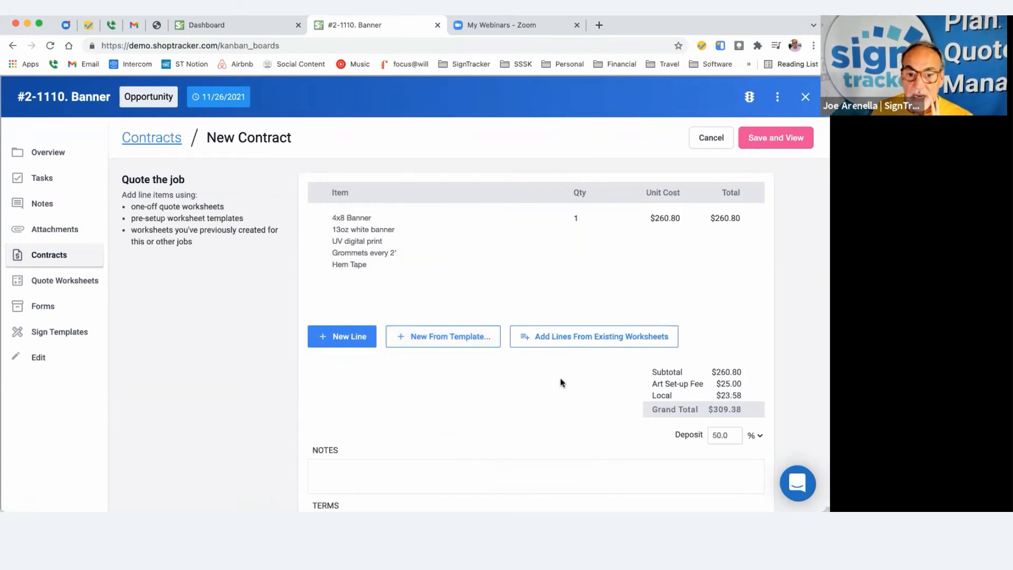
left_click(417, 336)
mouse_move(431, 376)
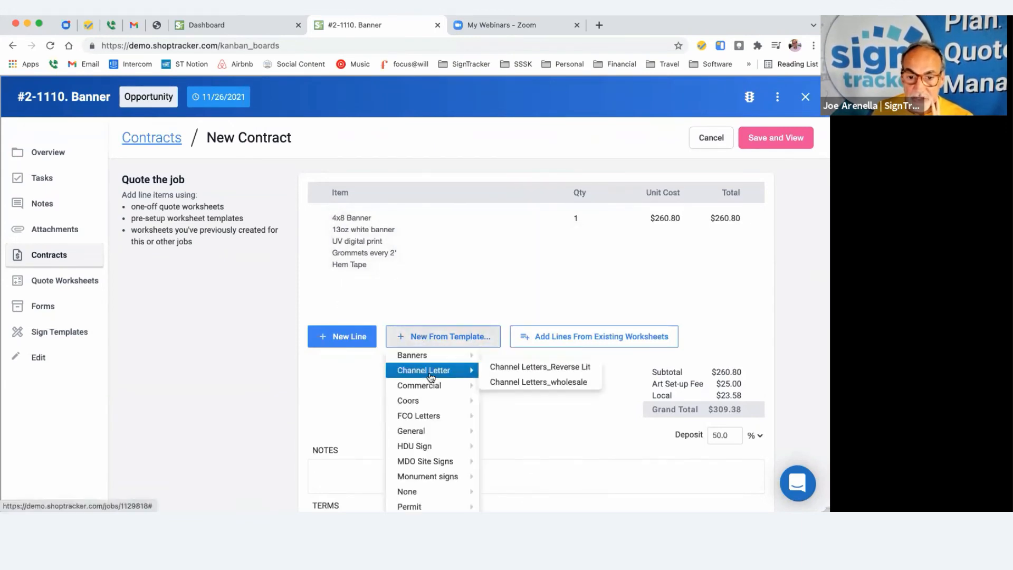
scroll(430, 376, "down", 4)
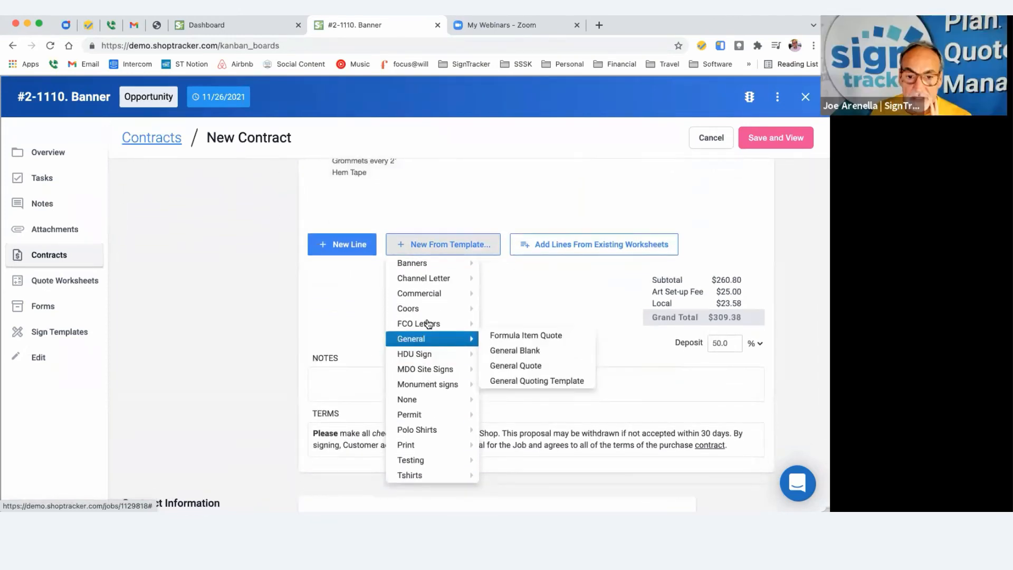
mouse_move(425, 295)
left_click(506, 304)
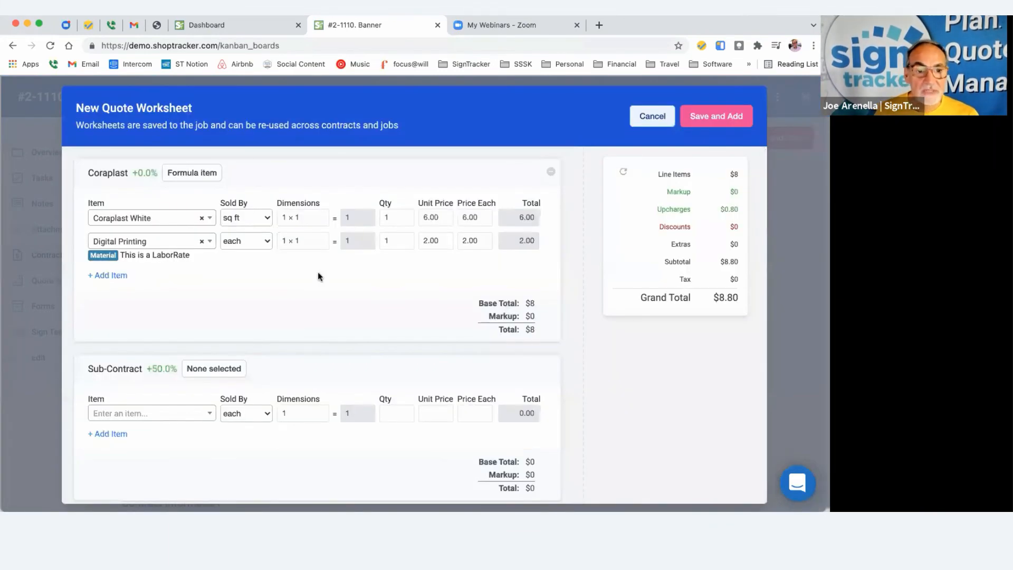
- Set the quantity of both Coraplast White and Digital Printing to 2 in the Coraplast category
scroll(294, 288, "down", 2)
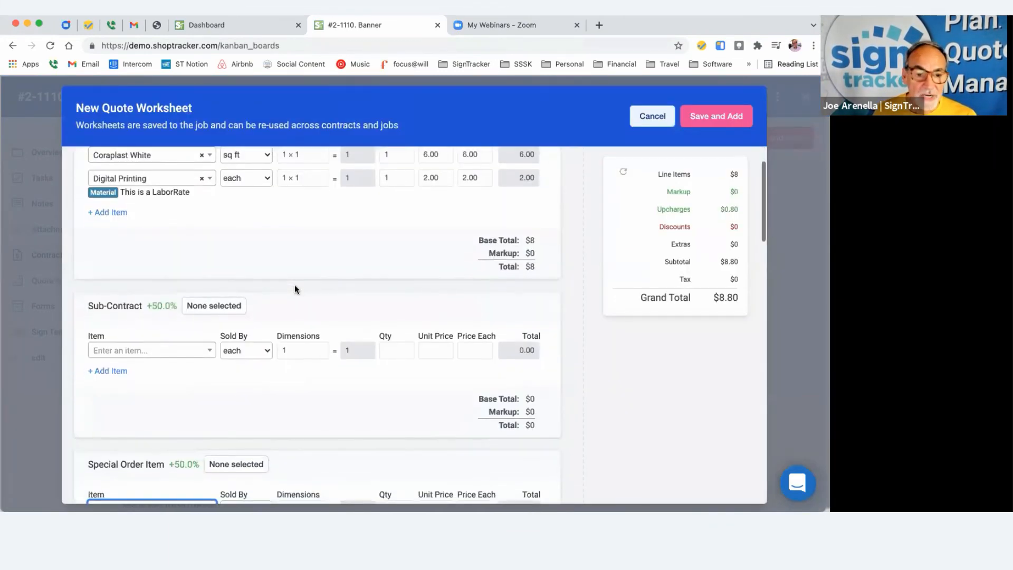
scroll(293, 288, "up", 2)
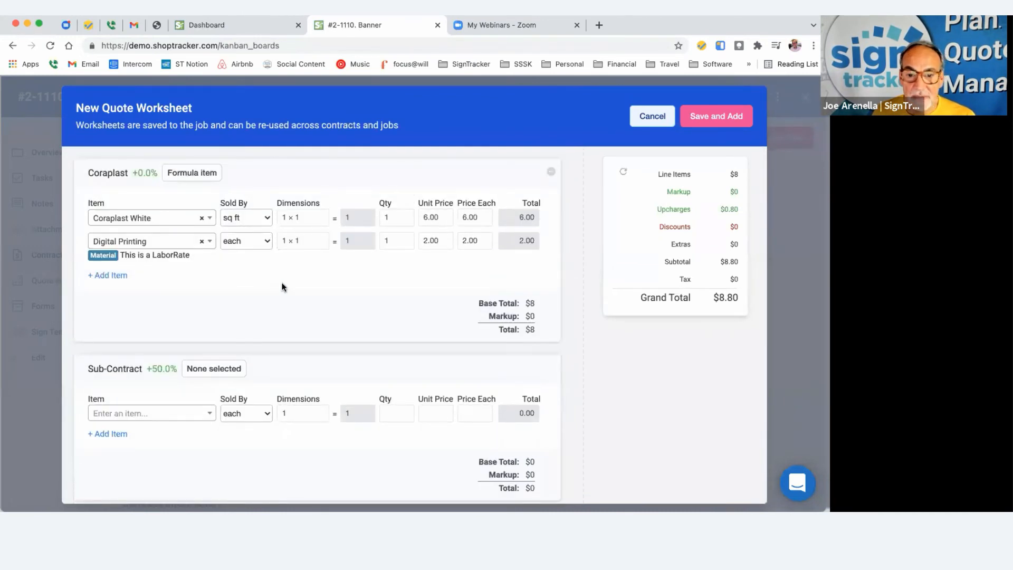
left_click(381, 217)
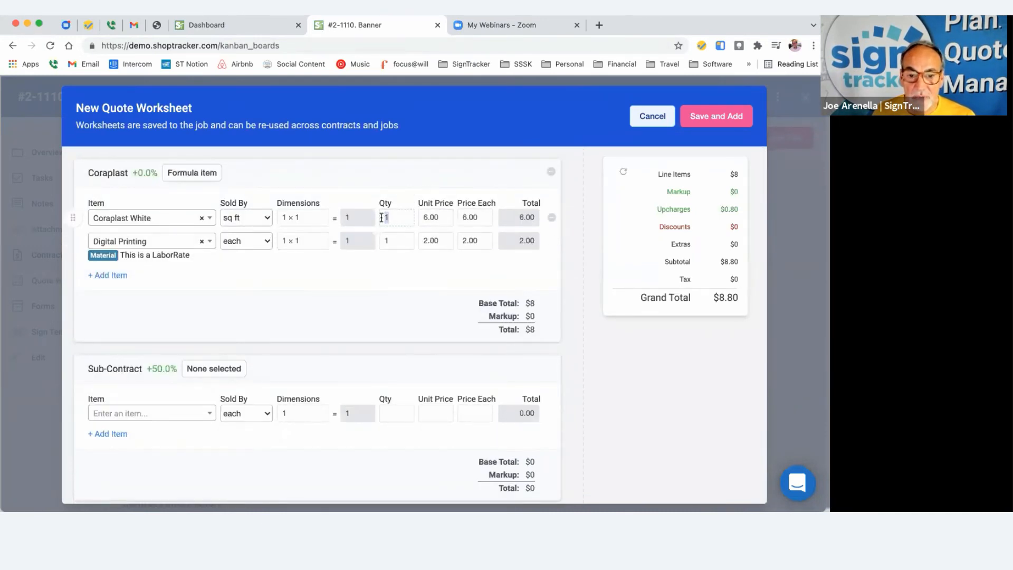
type("2")
left_click(387, 241)
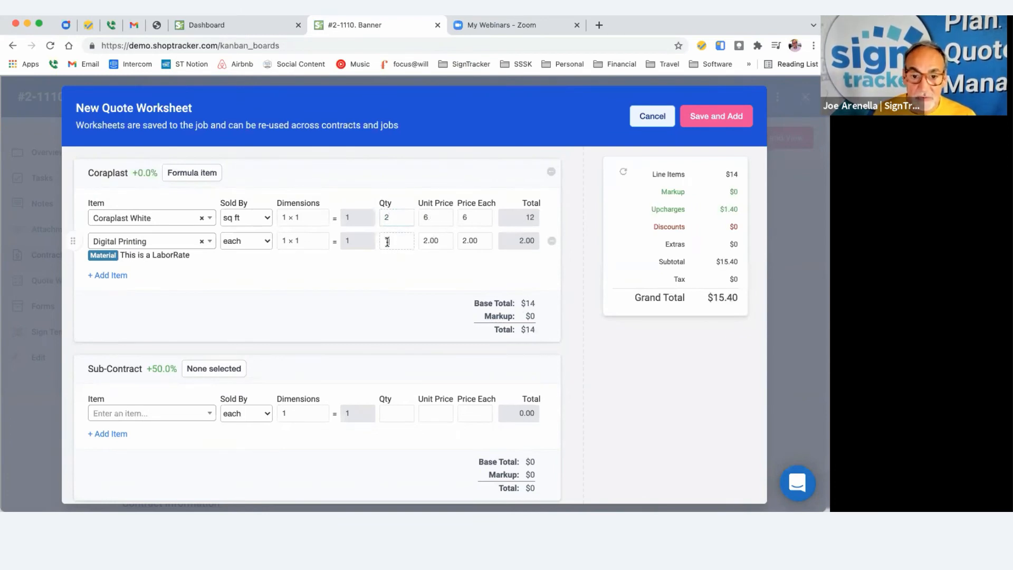
type("2")
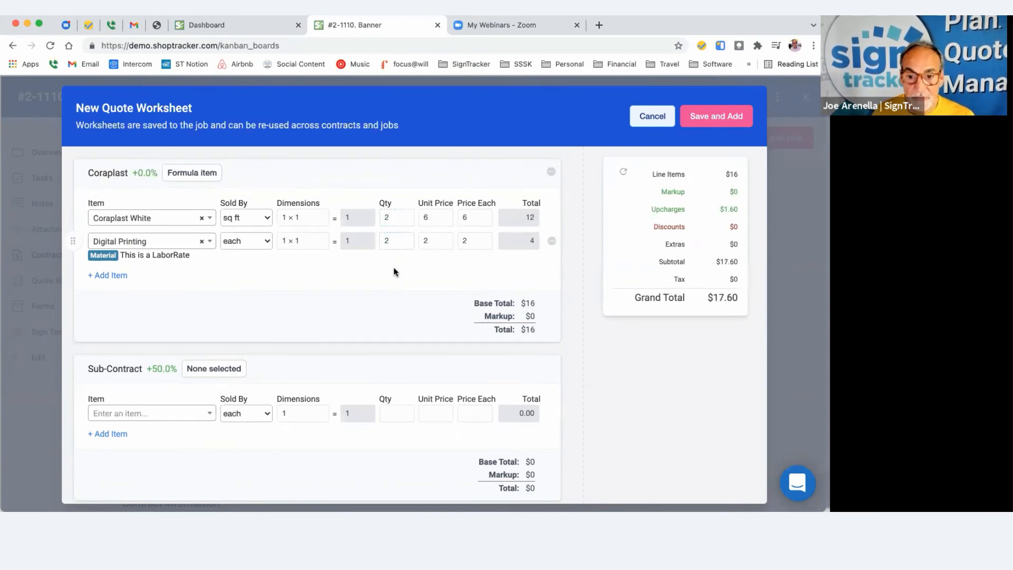
- Save the Coraplast worksheet and add it as a line on the contract
scroll(394, 272, "down", 8)
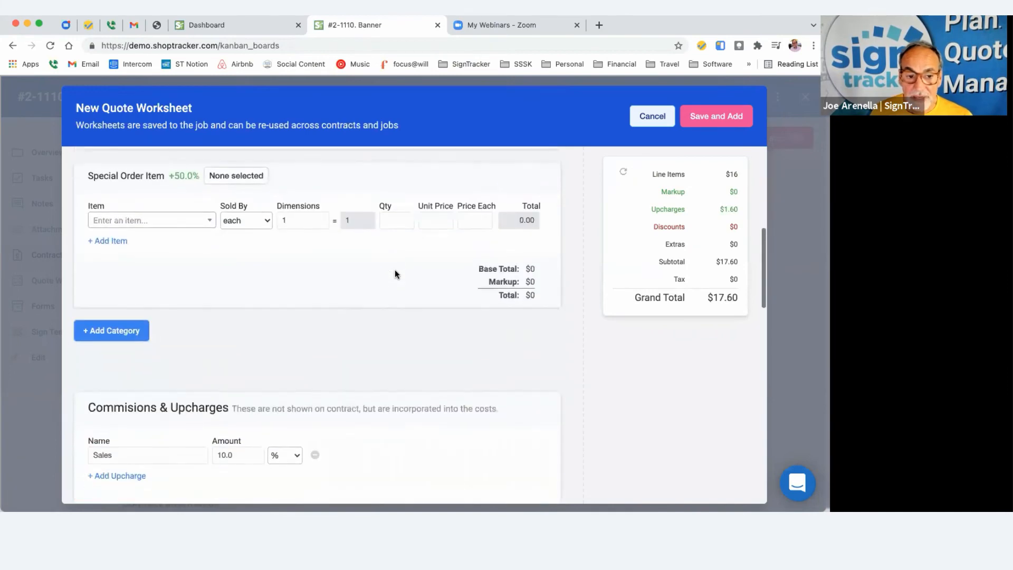
scroll(394, 274, "down", 10)
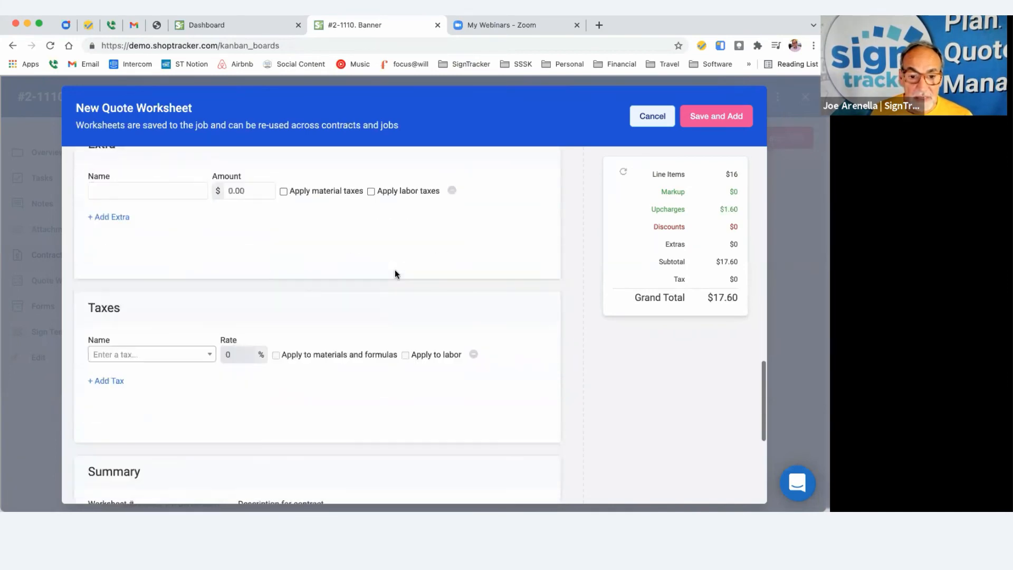
scroll(396, 274, "down", 3)
scroll(395, 274, "down", 1)
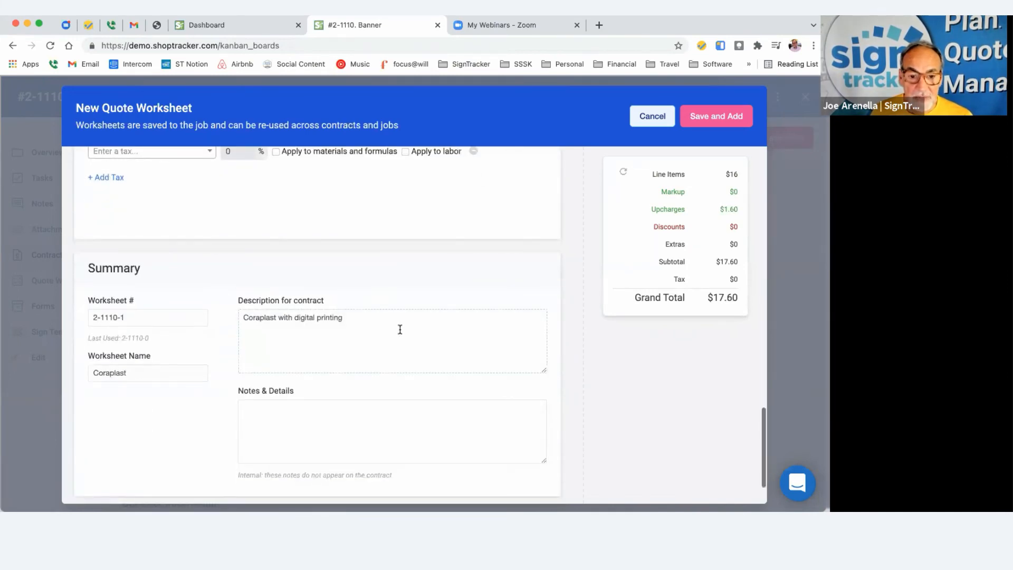
scroll(398, 338, "down", 2)
left_click(527, 455)
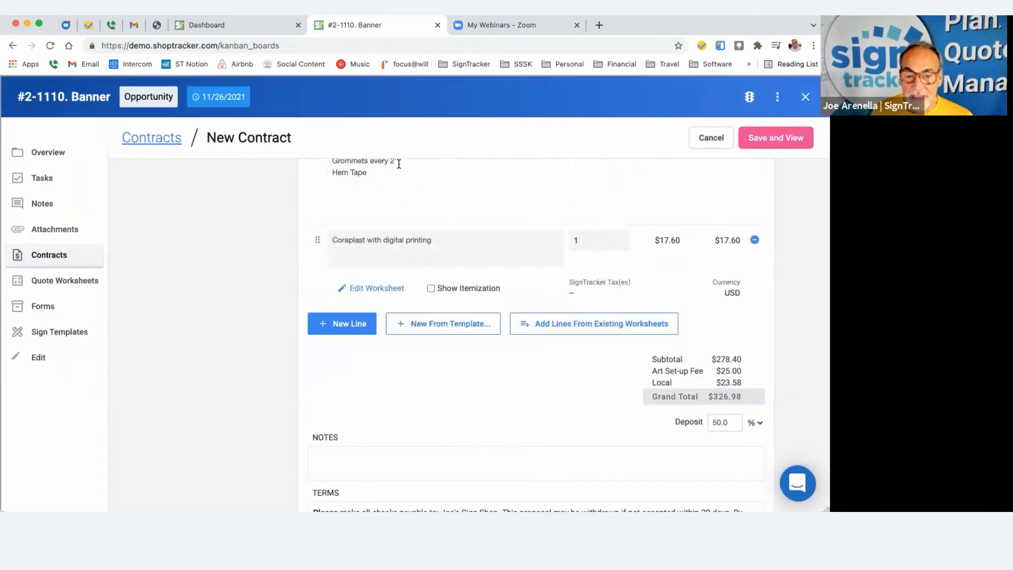
- Look at the options for adding lines from existing worksheets, both for this job and for all jobs, and close the list
scroll(418, 260, "up", 2)
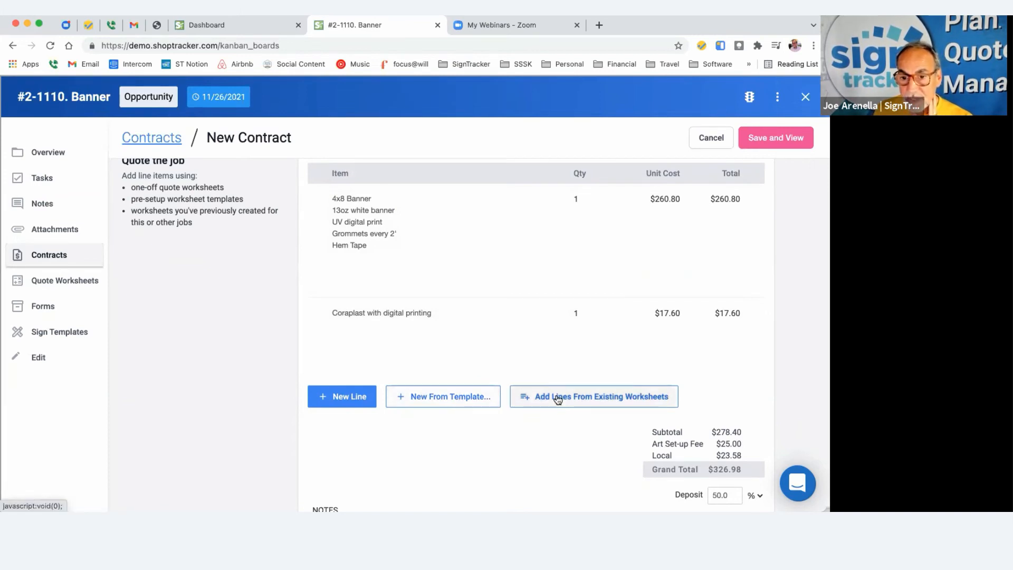
mouse_move(391, 232)
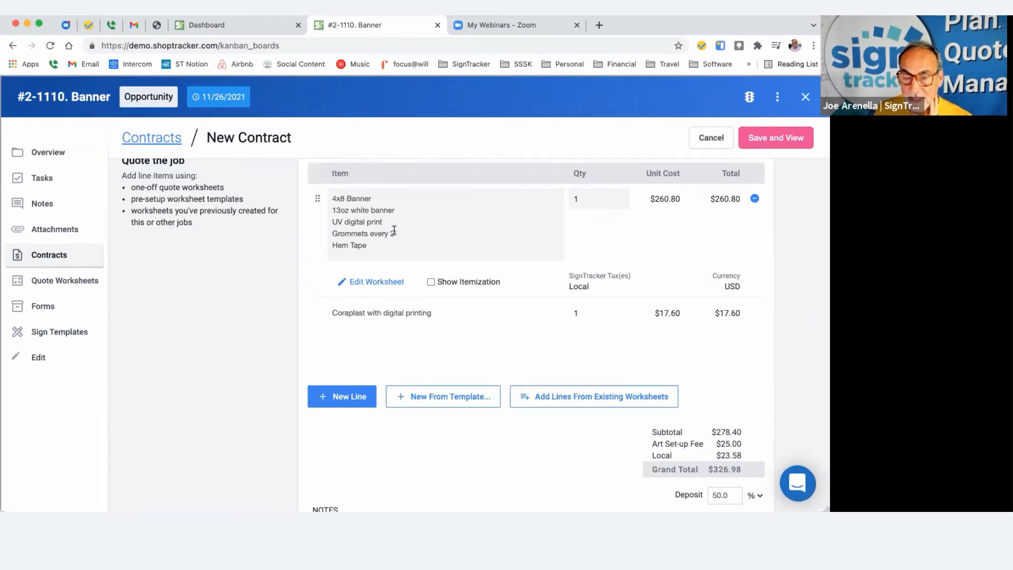
left_click(575, 402)
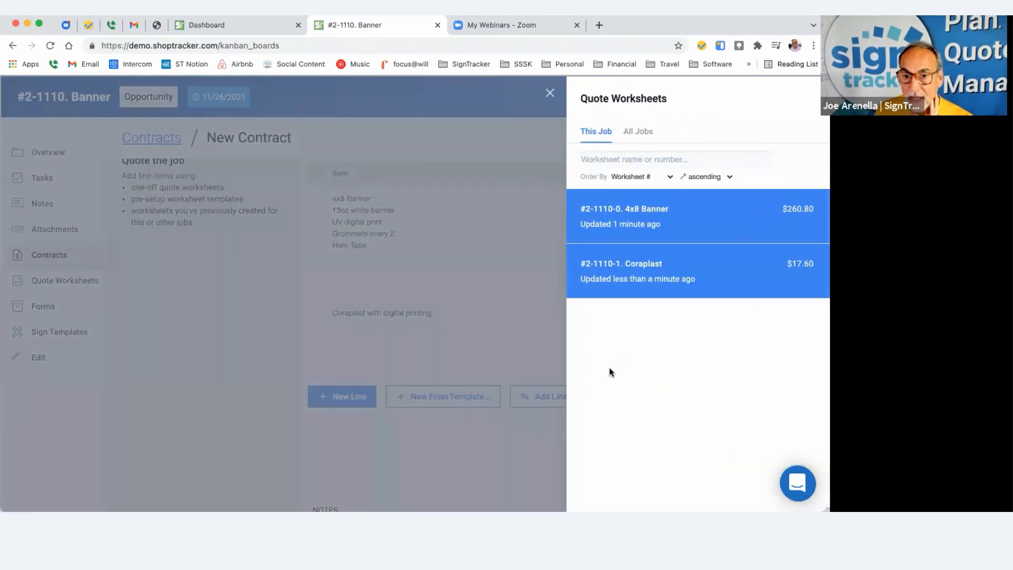
mouse_move(715, 212)
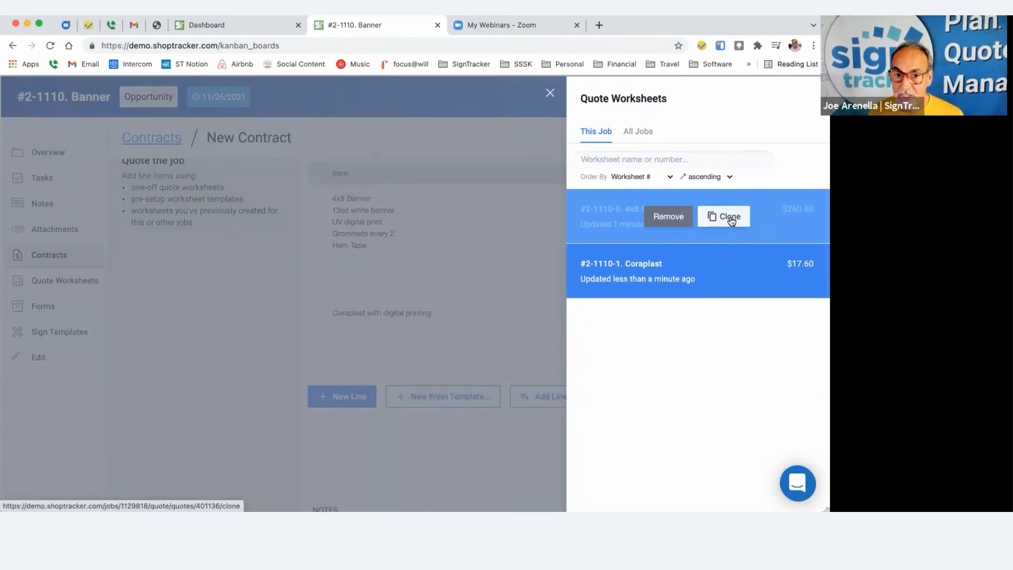
left_click(646, 131)
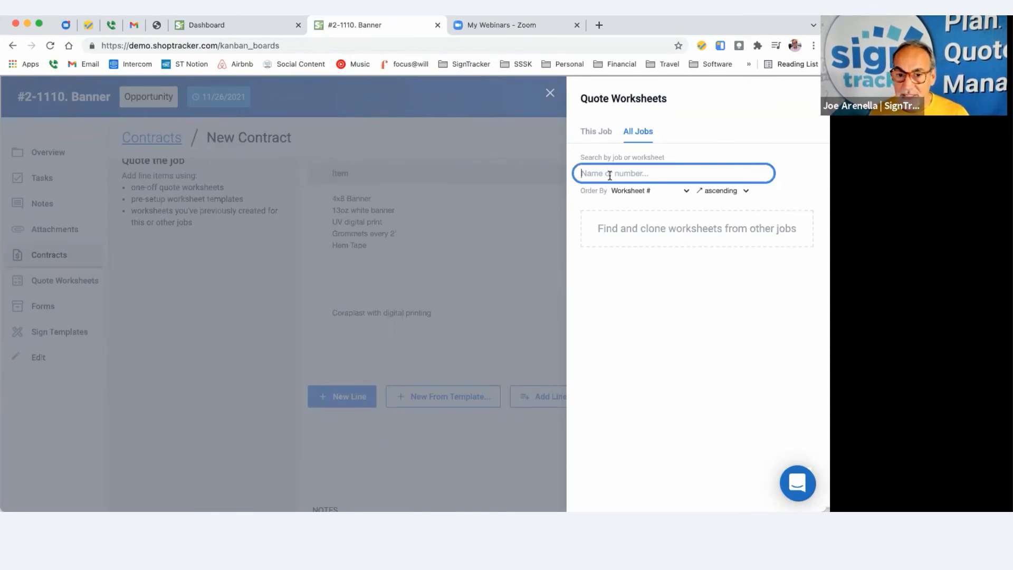
left_click(511, 261)
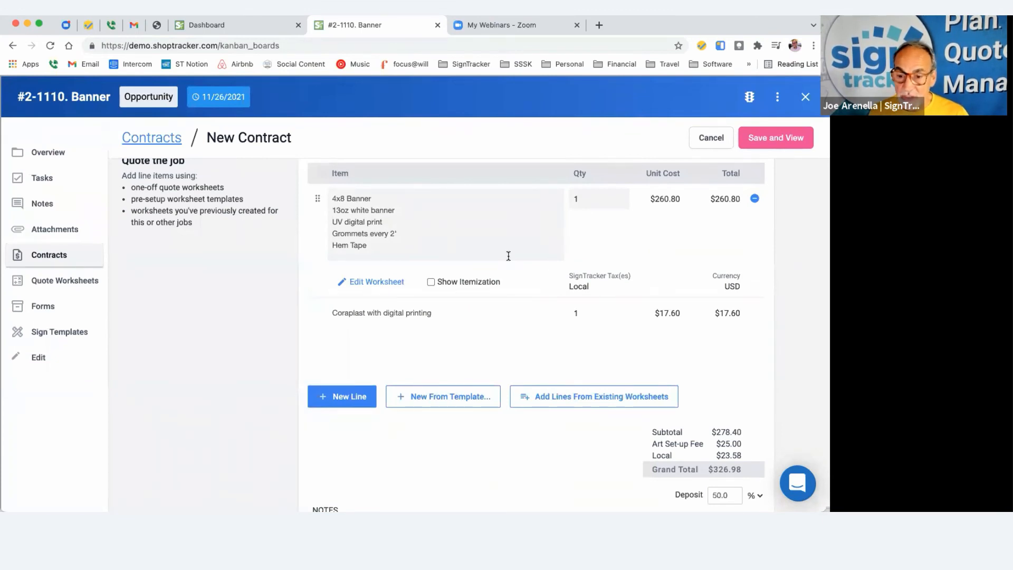
- Enter "thanks" in the contract's Notes, save the contract and view it
scroll(508, 256, "down", 3)
scroll(466, 304, "up", 1)
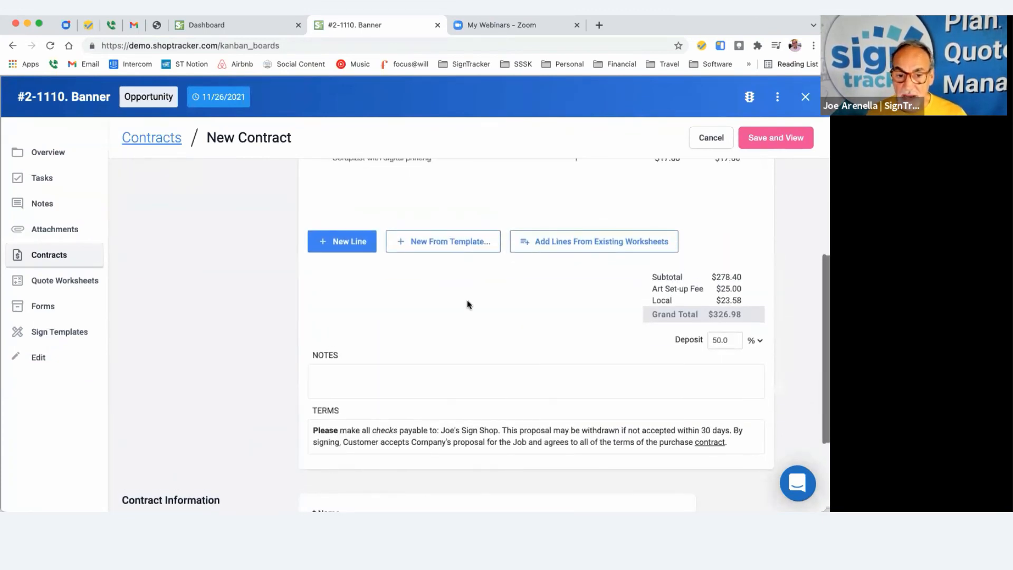
left_click(358, 370)
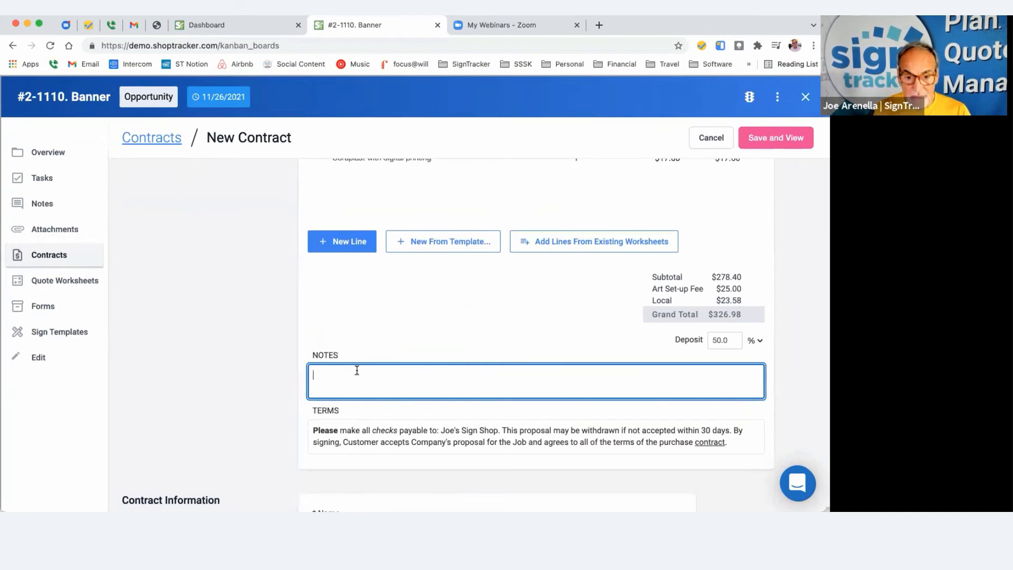
type("thanks")
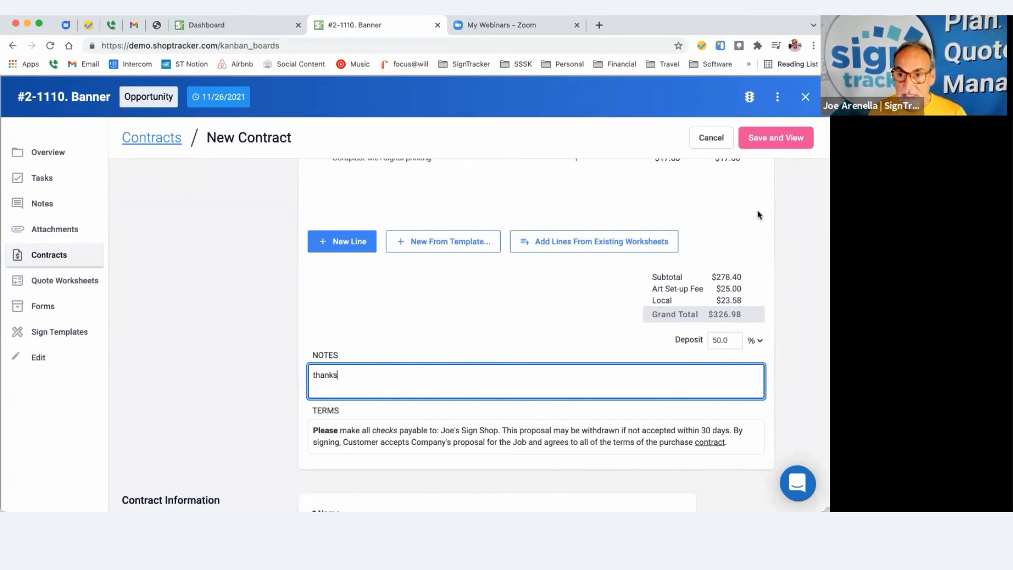
left_click(790, 141)
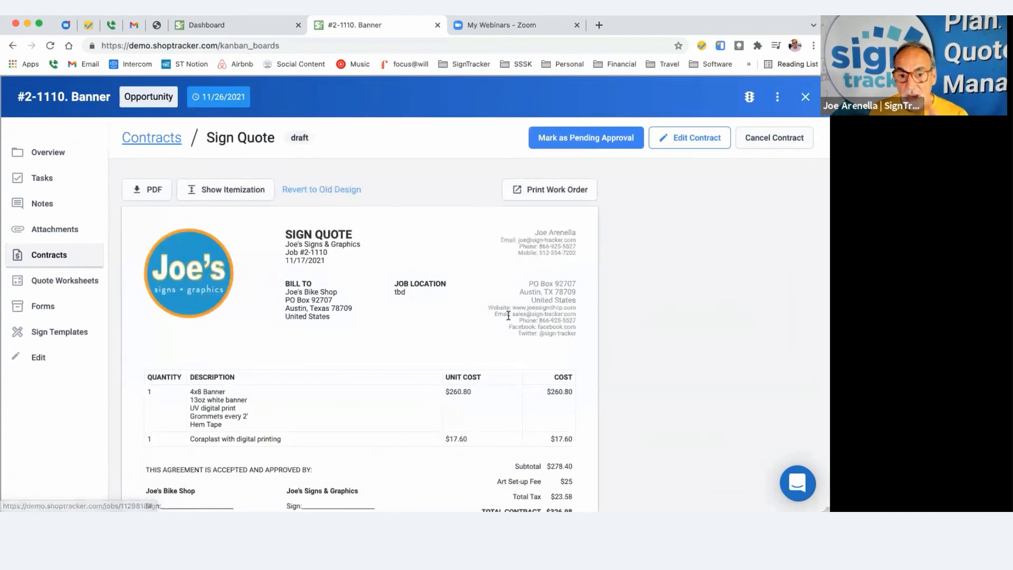
- Review the saved Sign Quote, mark it as pending approval and mark it as approved
scroll(463, 311, "down", 3)
scroll(463, 311, "down", 3)
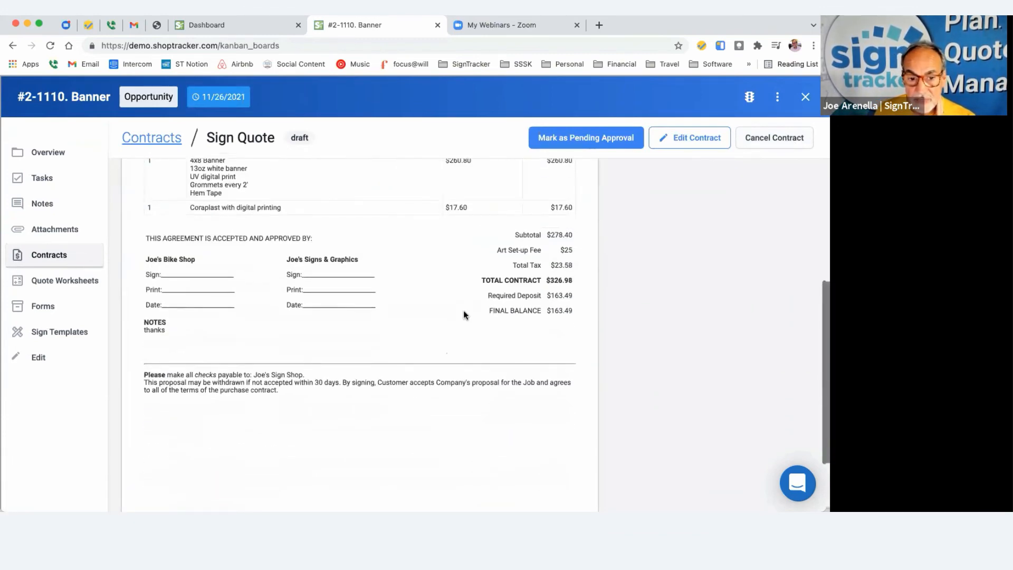
scroll(464, 313, "up", 6)
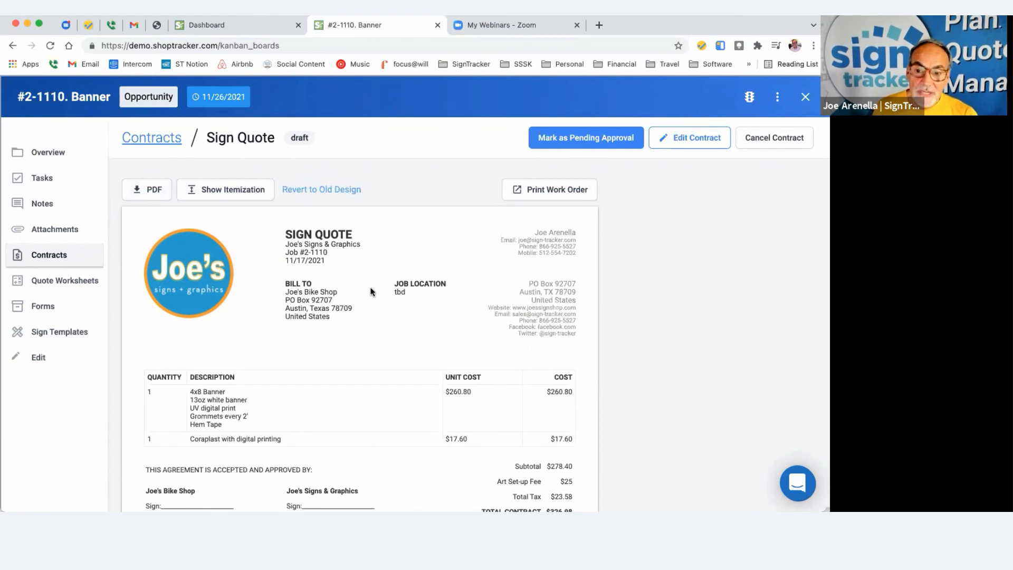
left_click(574, 141)
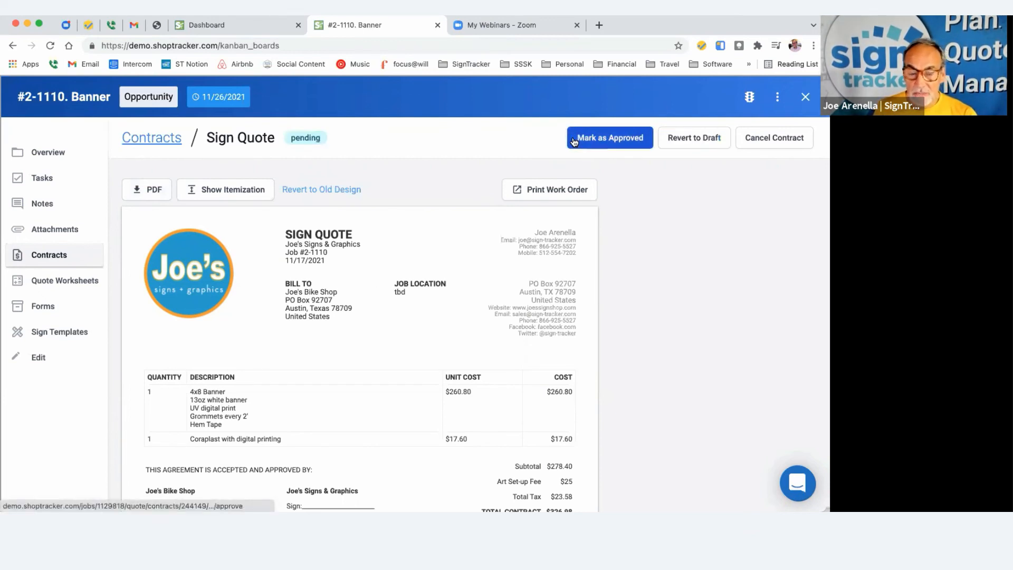
left_click(610, 141)
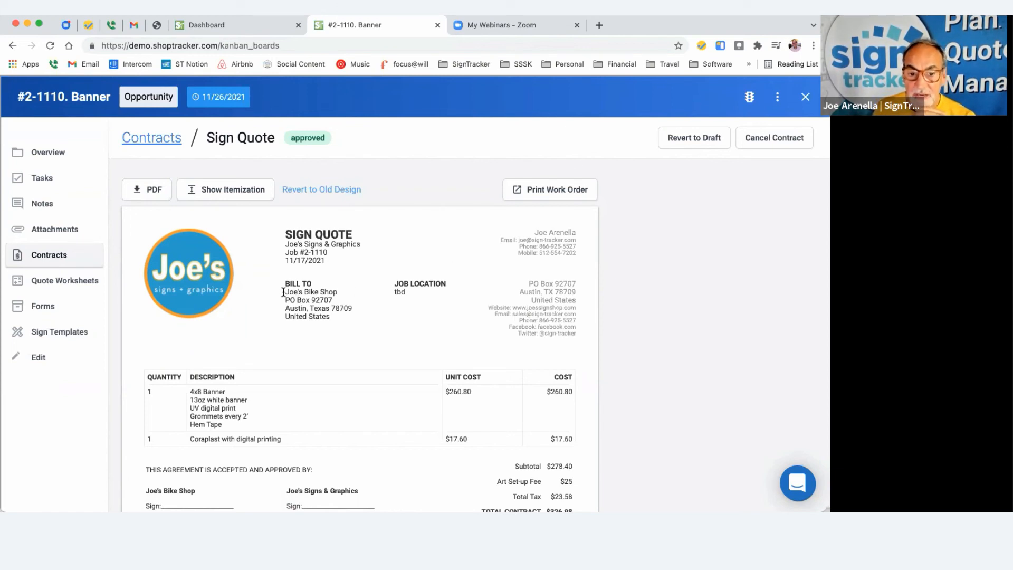
left_click_drag(289, 292, 346, 317)
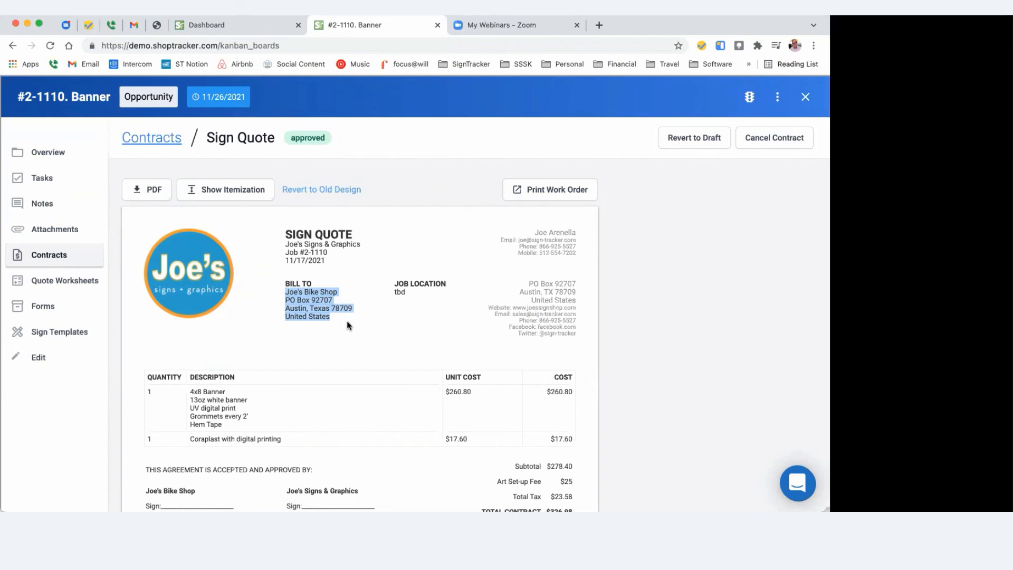
left_click(348, 326)
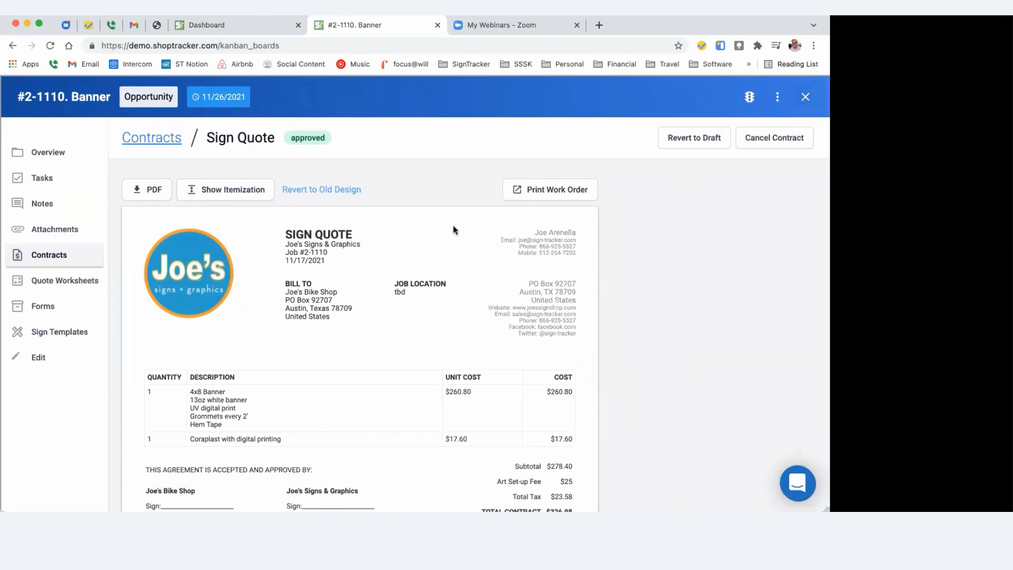
- Open the contract's printable work order and check its Team Member(s) field and the Notes boxes of both line items
left_click(547, 191)
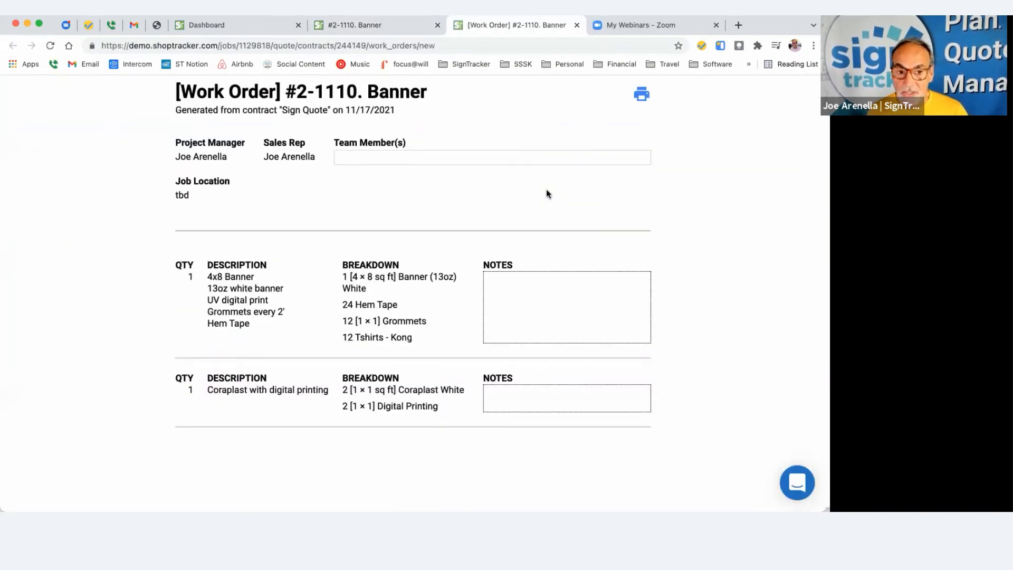
left_click(387, 160)
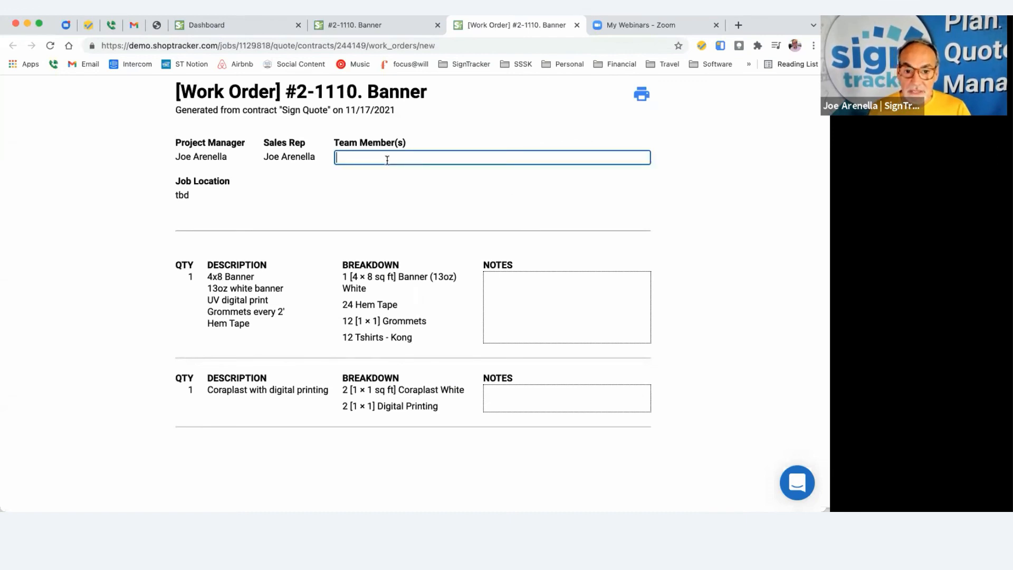
left_click(500, 287)
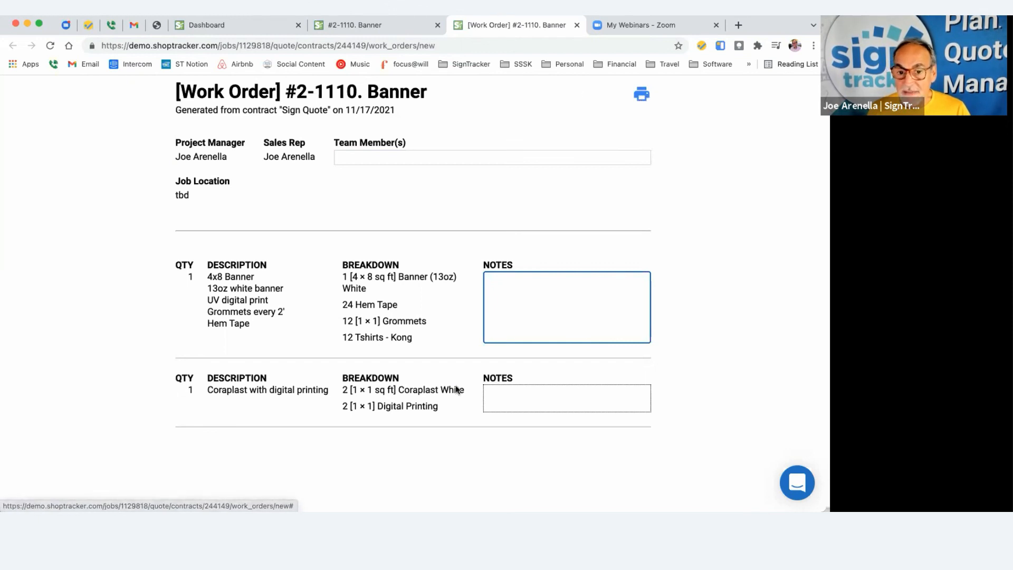
left_click(508, 391)
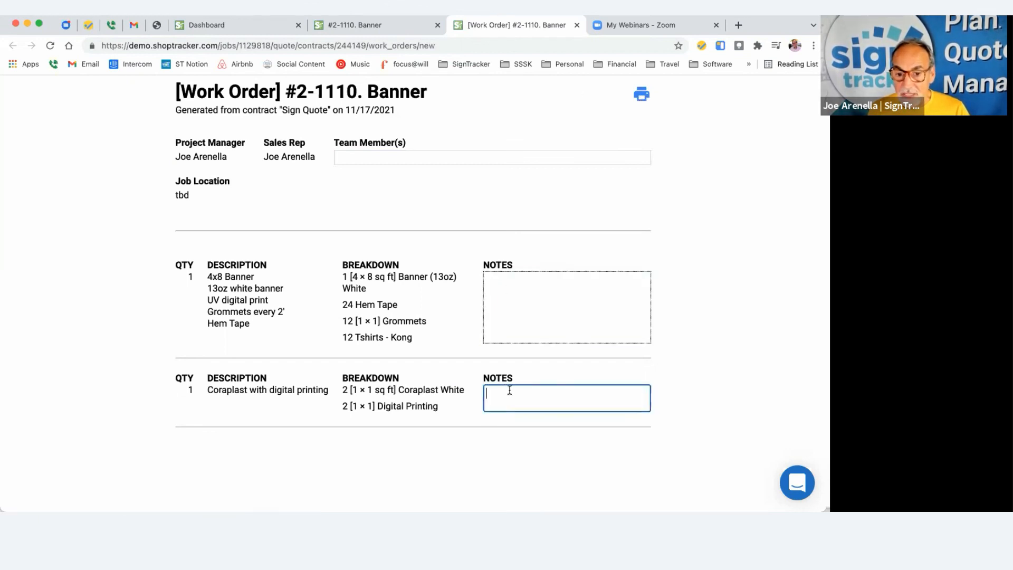
- Preview the work order's print output with Save as PDF as the destination, cancel printing and close the work order
left_click(642, 97)
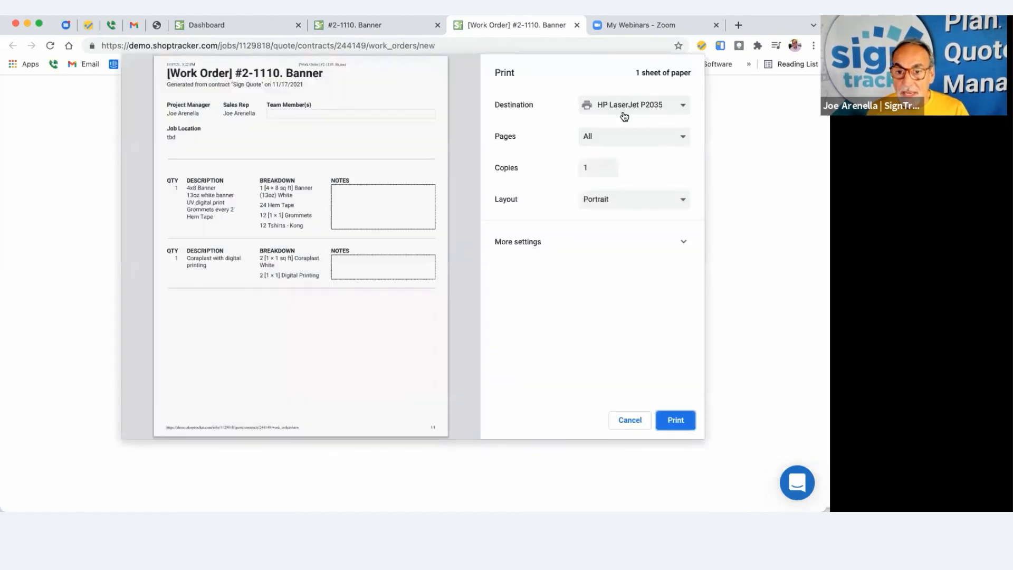
left_click(622, 108)
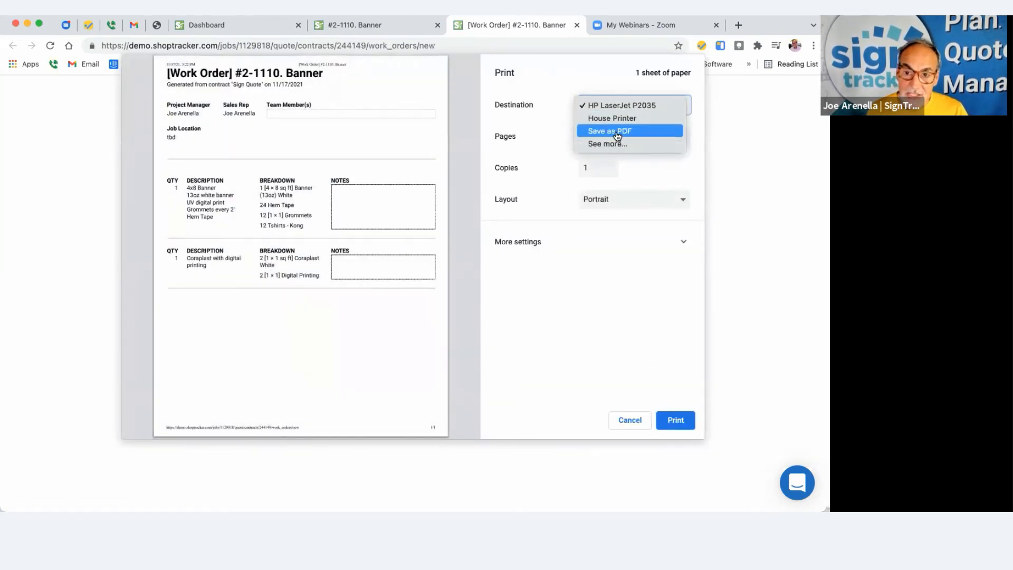
left_click(617, 136)
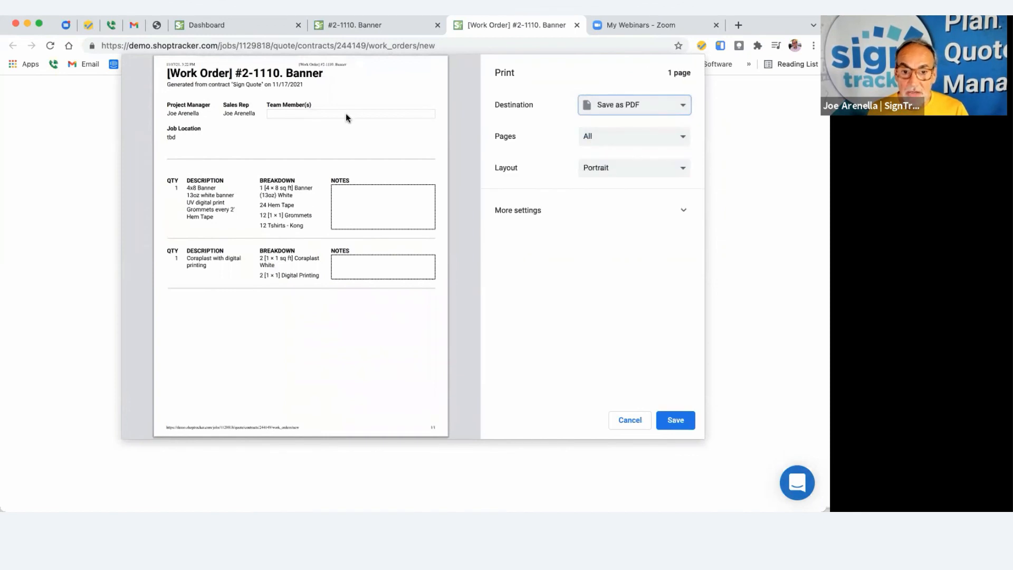
left_click(674, 420)
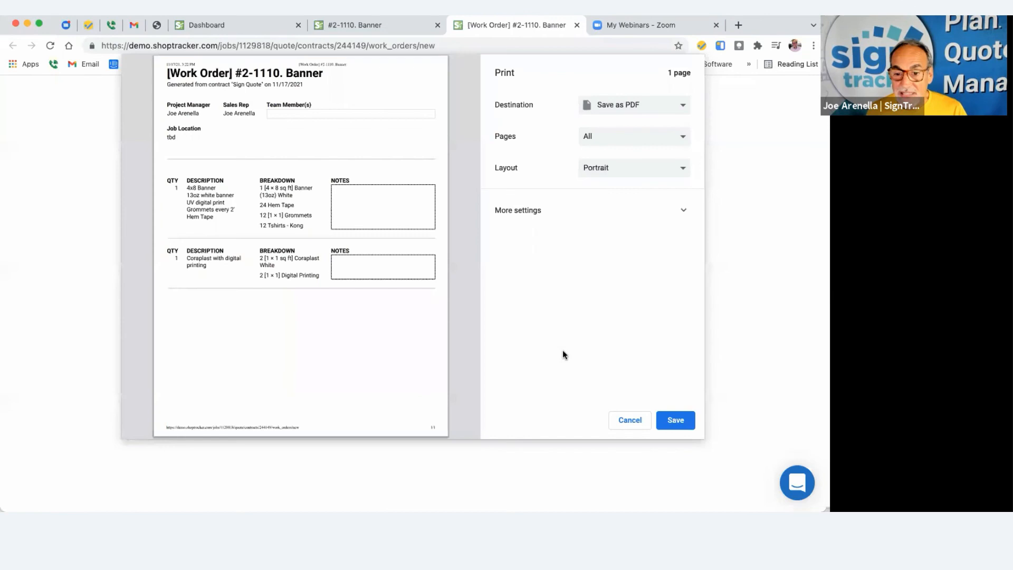
left_click(629, 419)
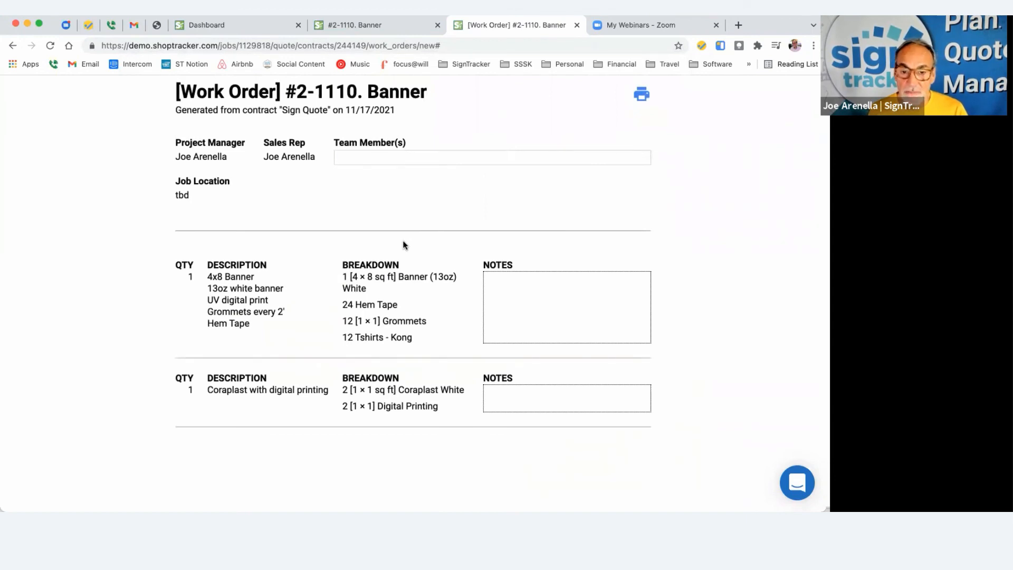
left_click(577, 25)
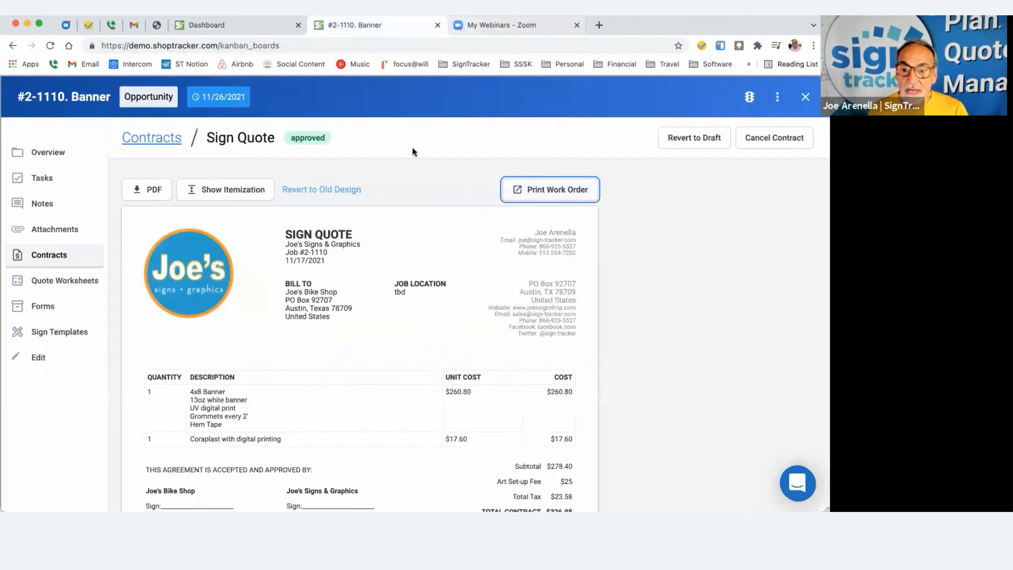
- Close the job and view the Quickbooks Integration options in the Admin setup
left_click(795, 100)
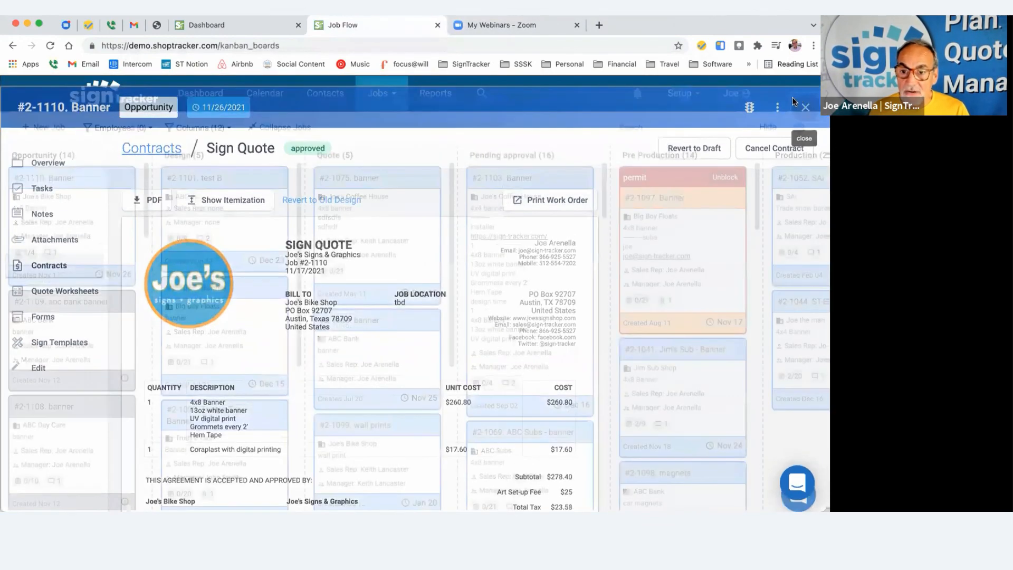
left_click(680, 93)
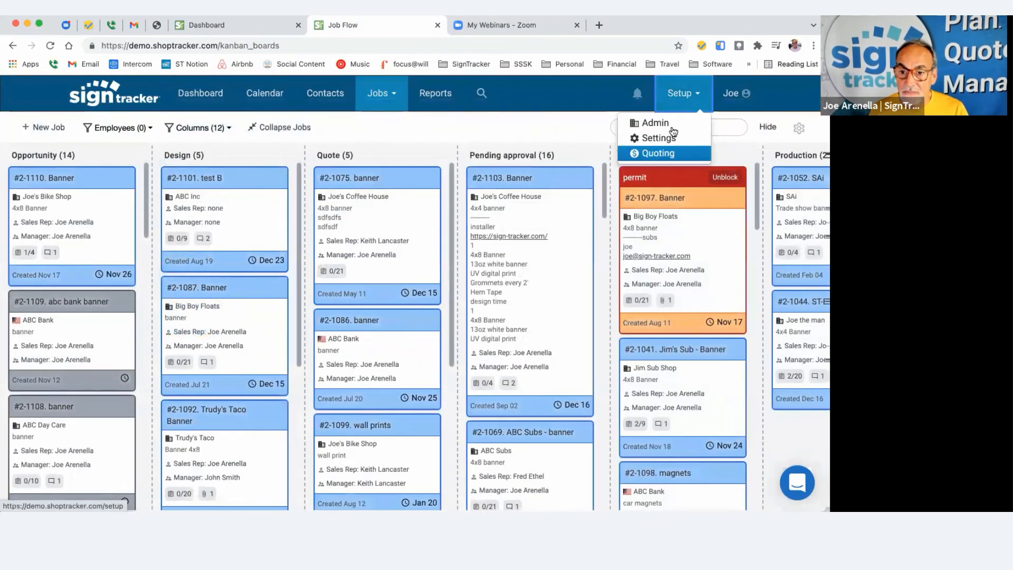
left_click(671, 126)
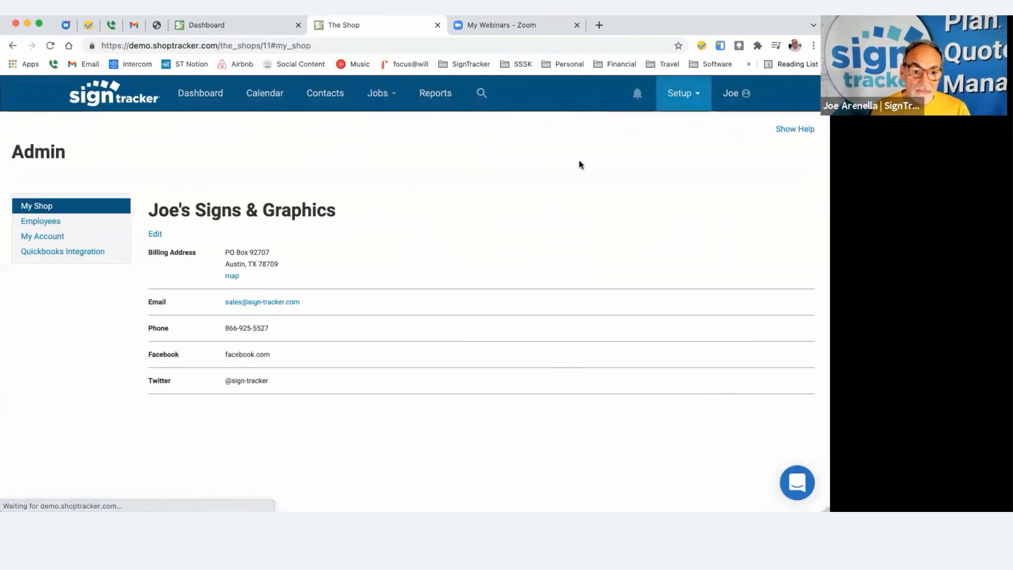
left_click(55, 253)
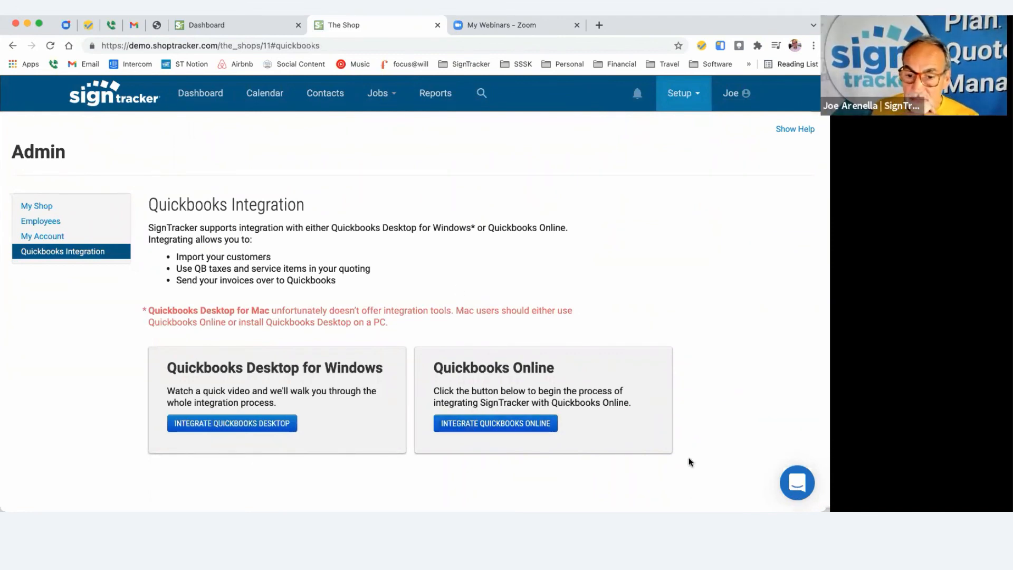
- Browse the Quickbooks help collection, read the article "An Overview of Quickbooks Invoicing" and close the help messenger
left_click(797, 485)
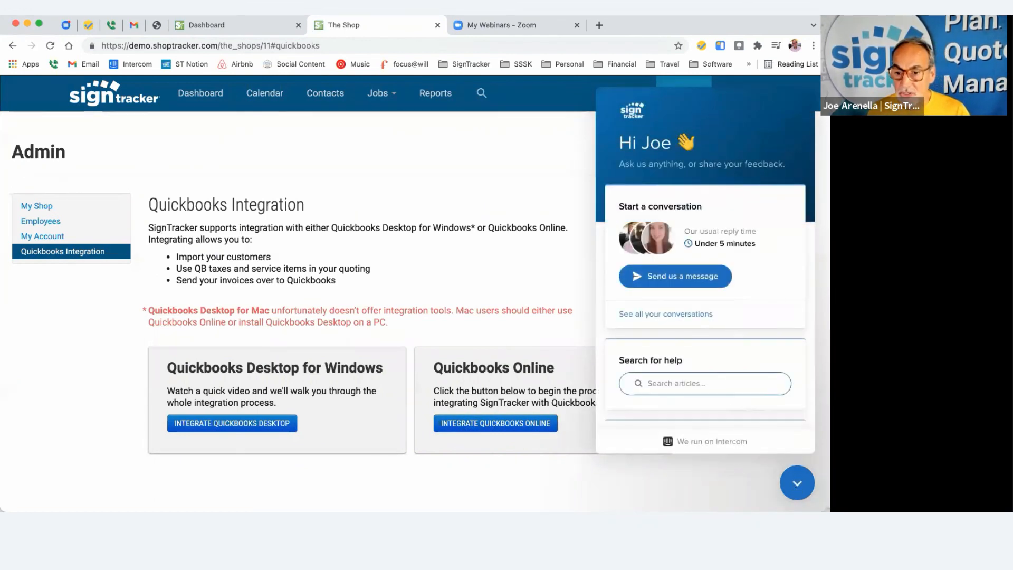
left_click(660, 381)
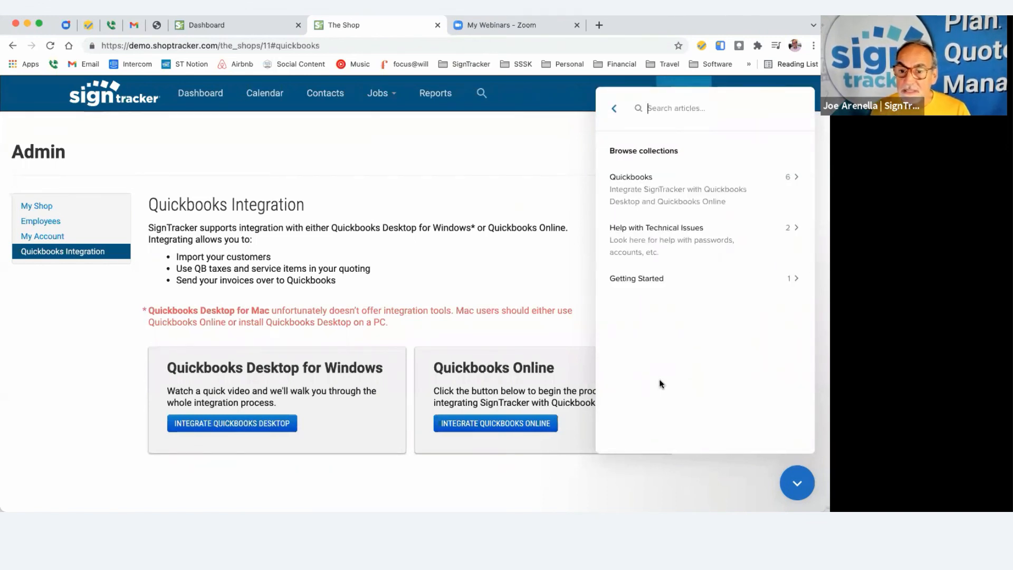
left_click(687, 201)
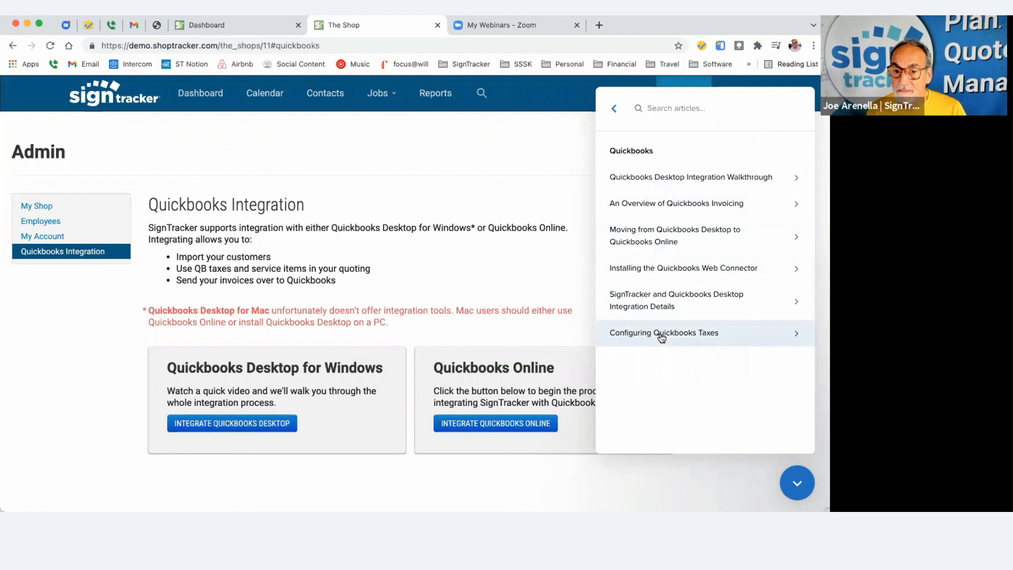
left_click(673, 207)
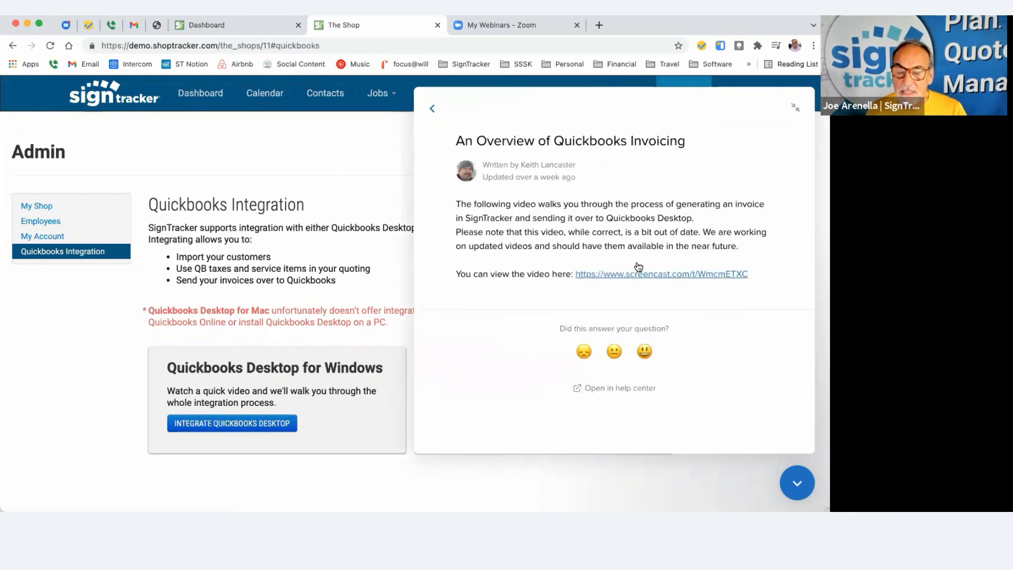
left_click(432, 108)
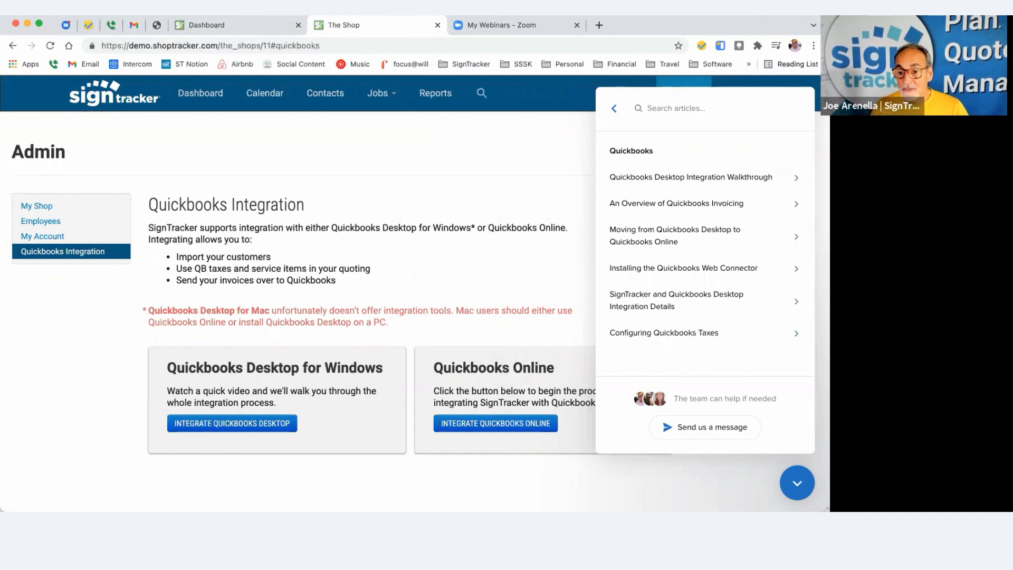
left_click(800, 490)
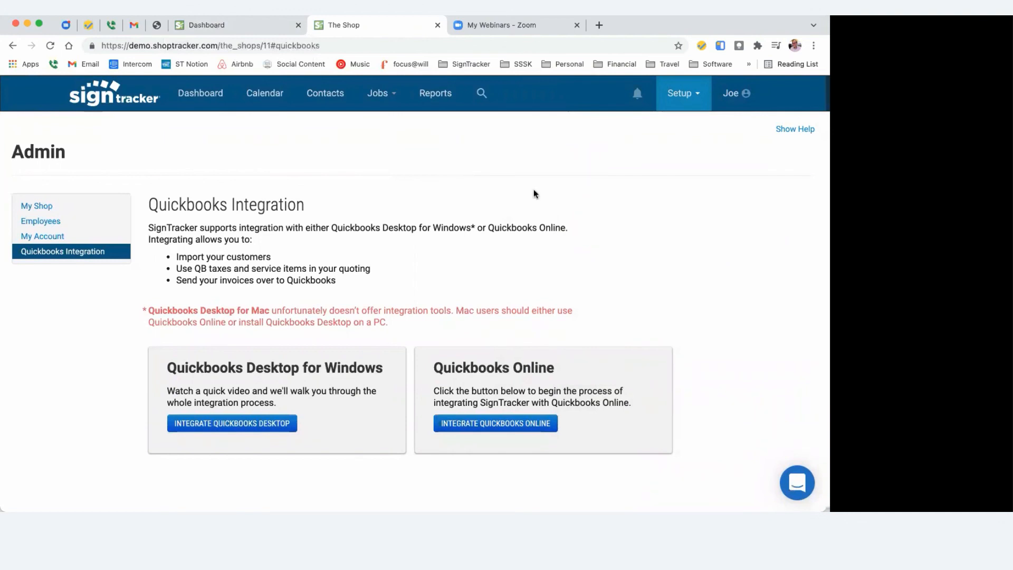
- Close the Admin page, return to the Dashboard and open the Job List
left_click(437, 27)
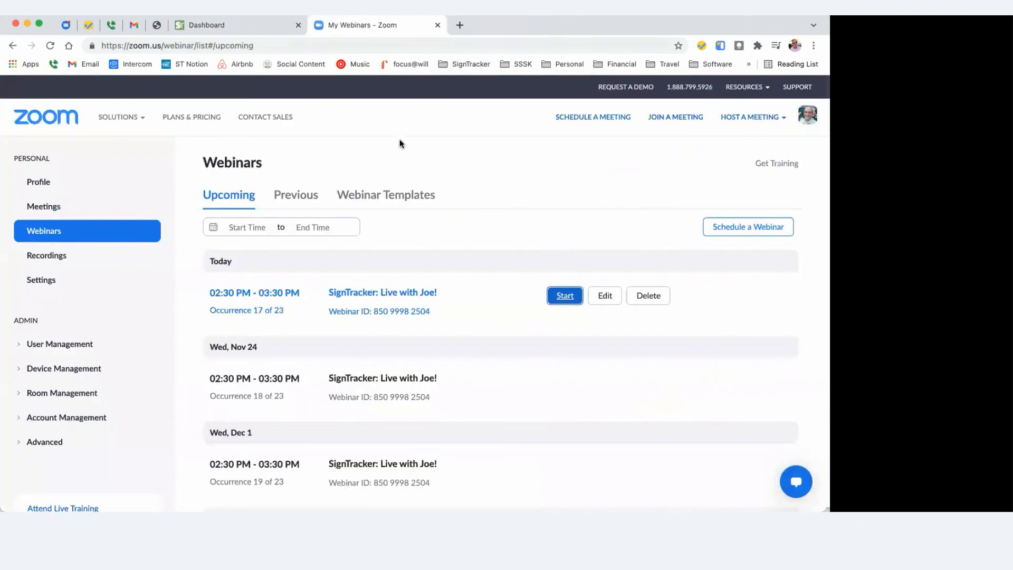
left_click(250, 26)
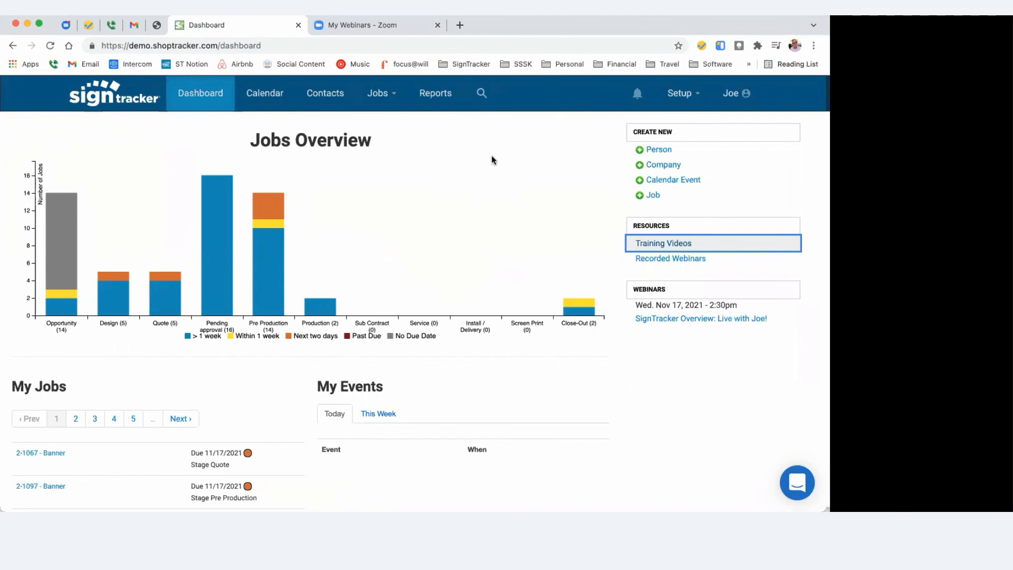
left_click(395, 97)
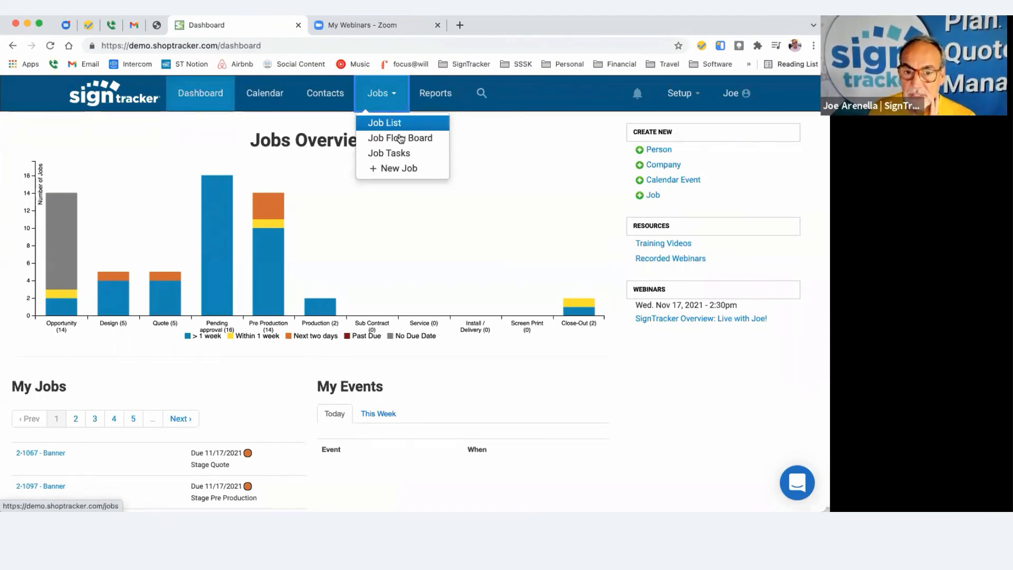
left_click(397, 125)
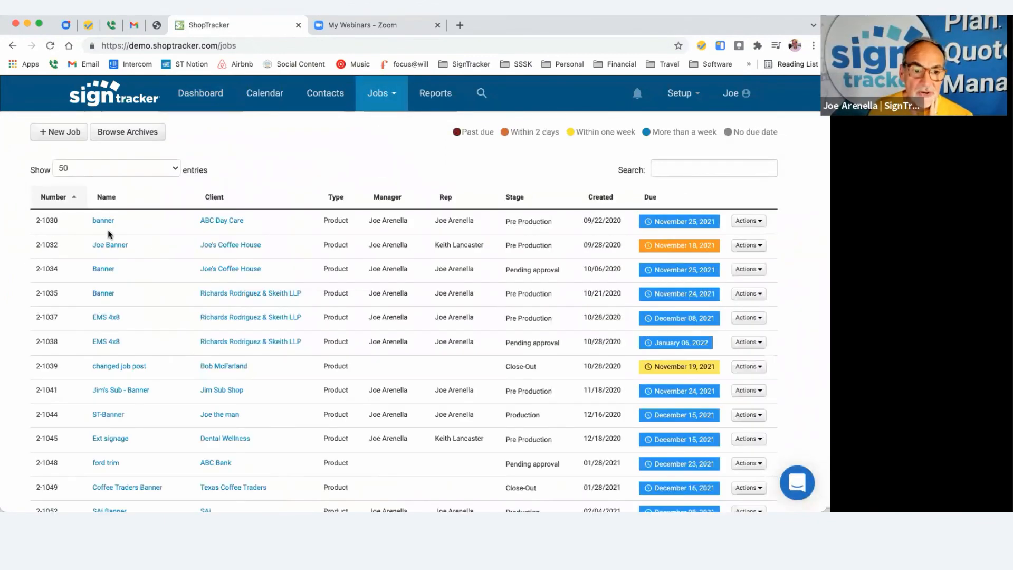
- Open job 2-1030's approved Sign Quote updated Aug 18, 2021 and examine the first line item's description
left_click(104, 223)
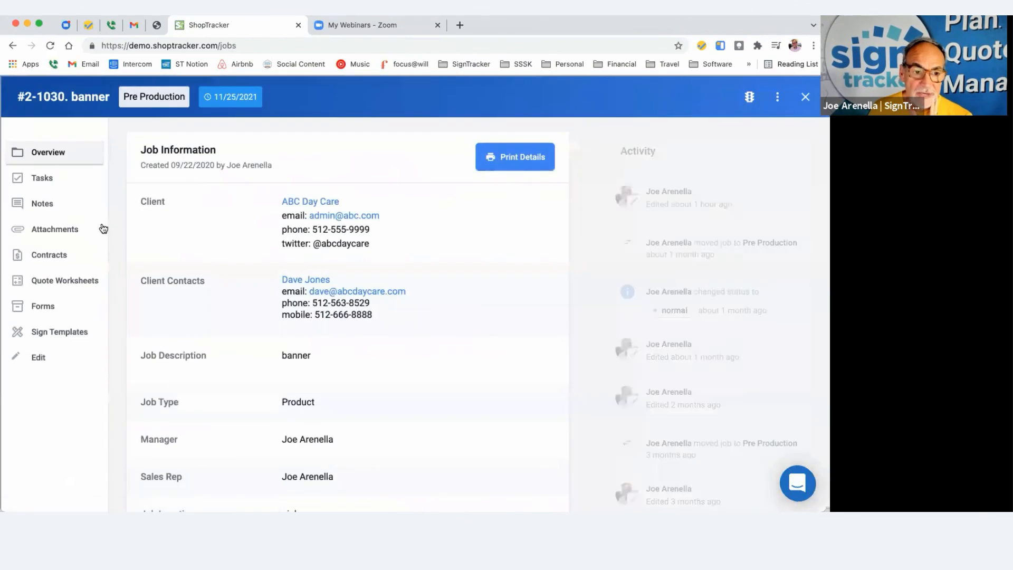
left_click(52, 256)
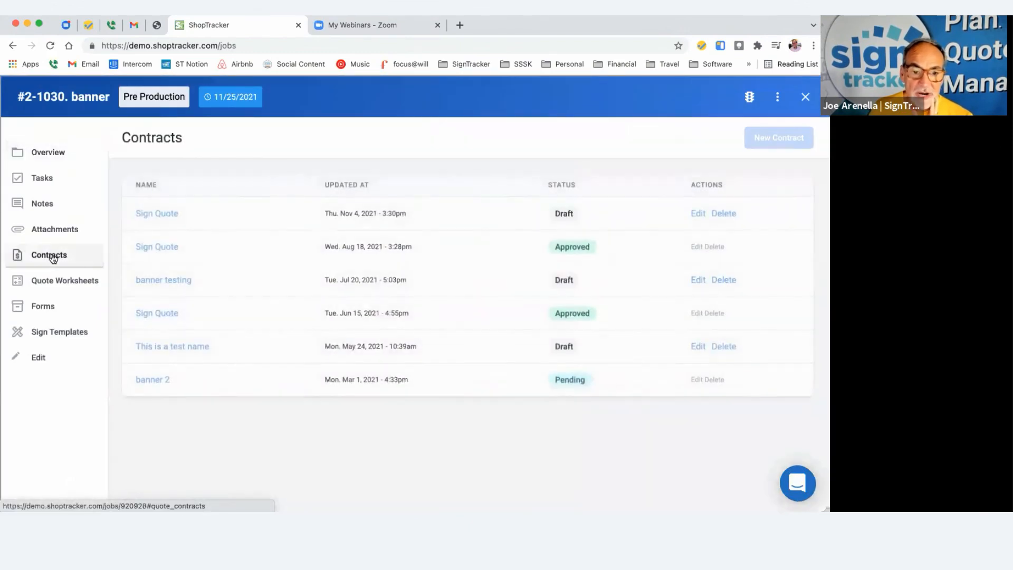
left_click(156, 247)
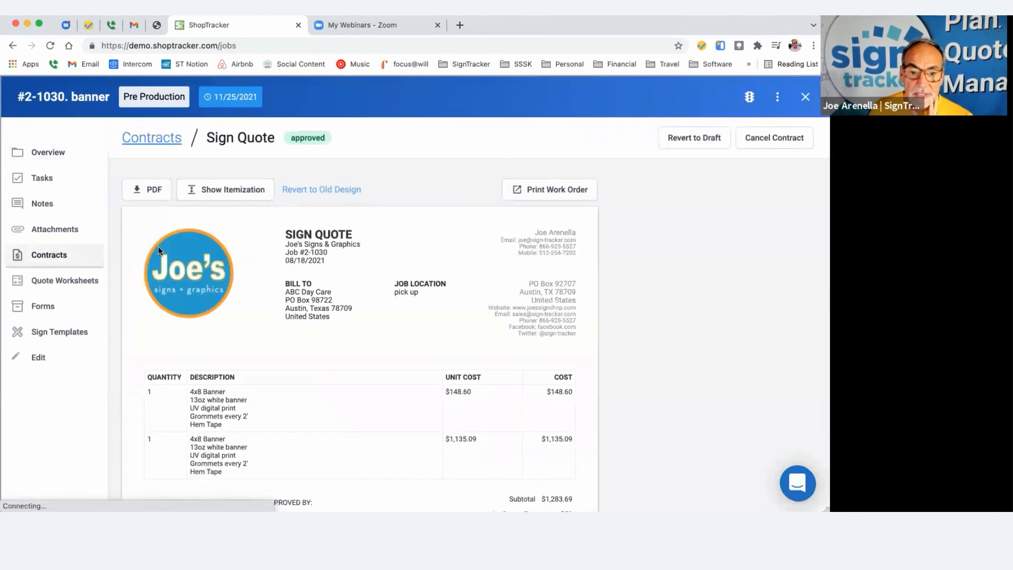
scroll(192, 267, "down", 3)
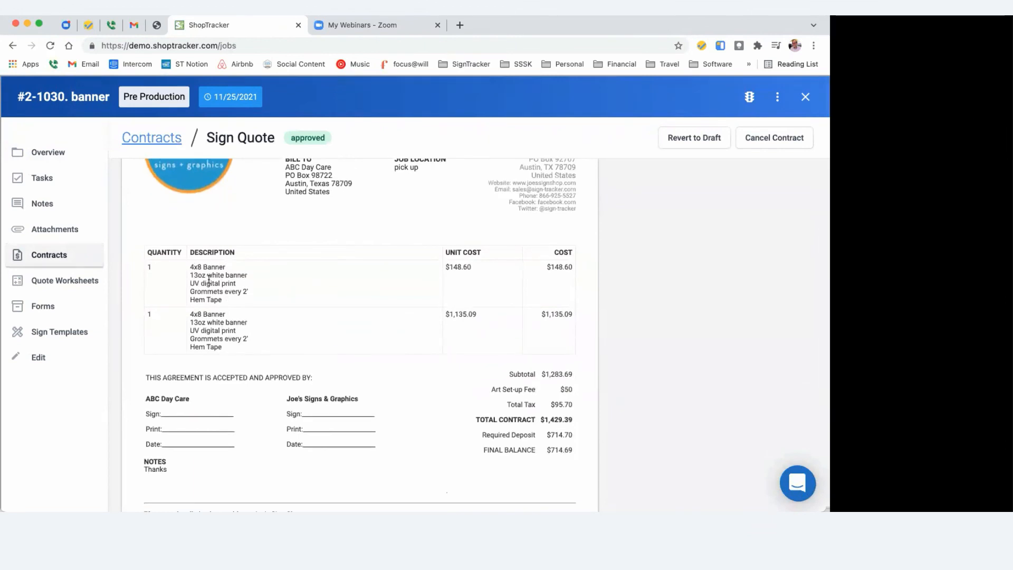
left_click_drag(192, 267, 271, 307)
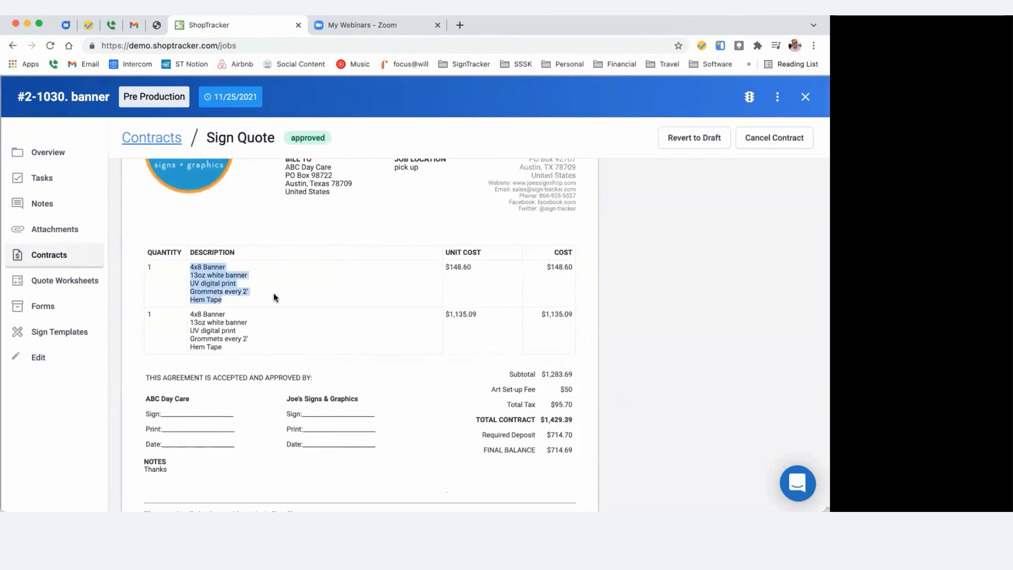
scroll(273, 293, "up", 3)
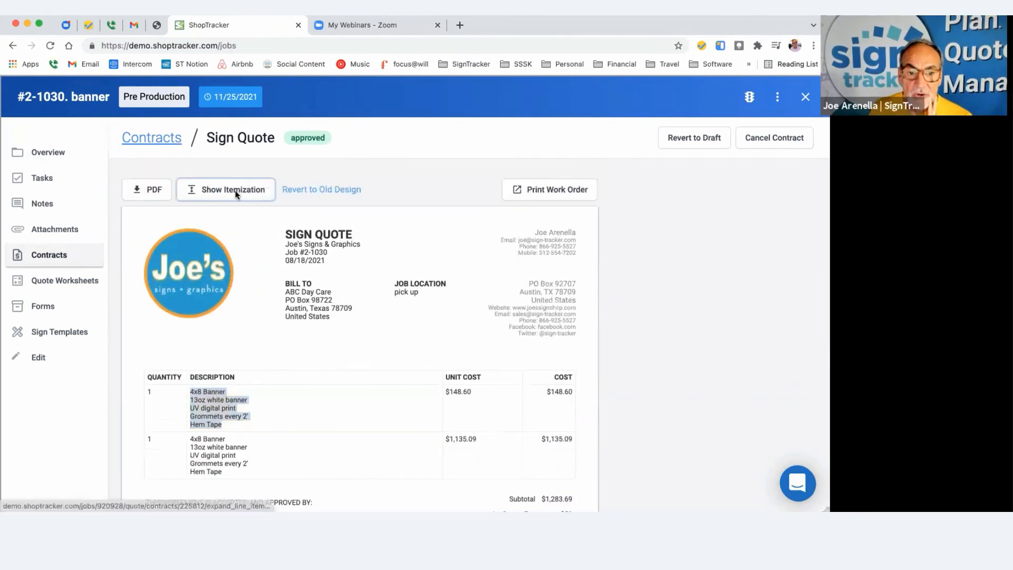
- Show the Sign Quote's itemization, check the first banner's cost breakdown and hide the itemization again
left_click(235, 190)
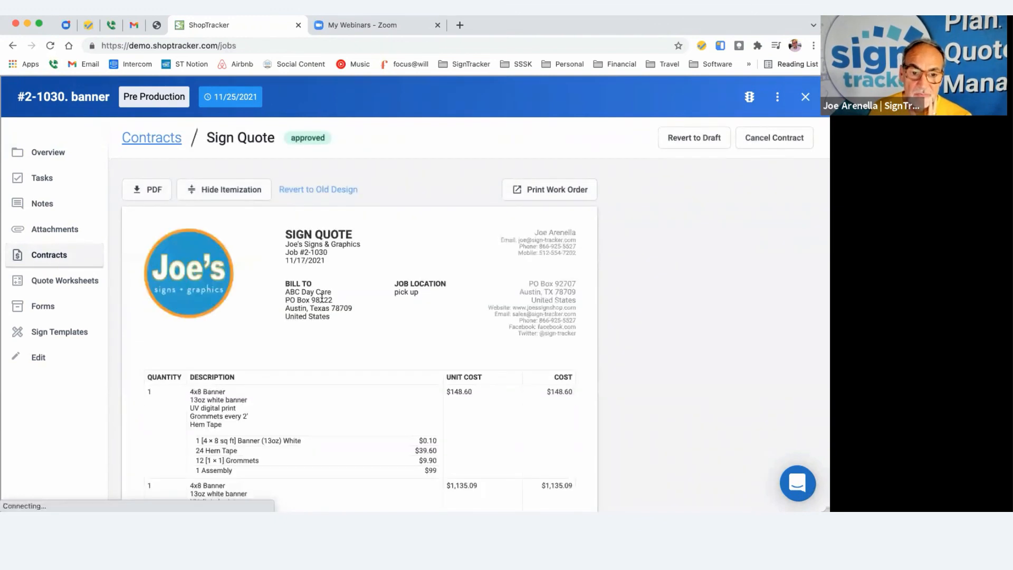
scroll(321, 297, "down", 3)
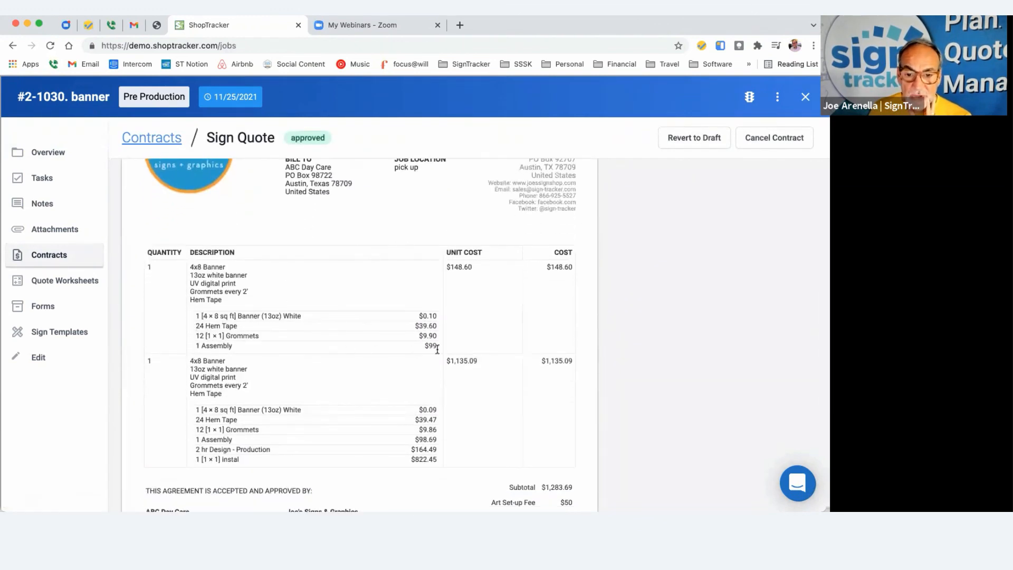
left_click_drag(435, 347, 194, 317)
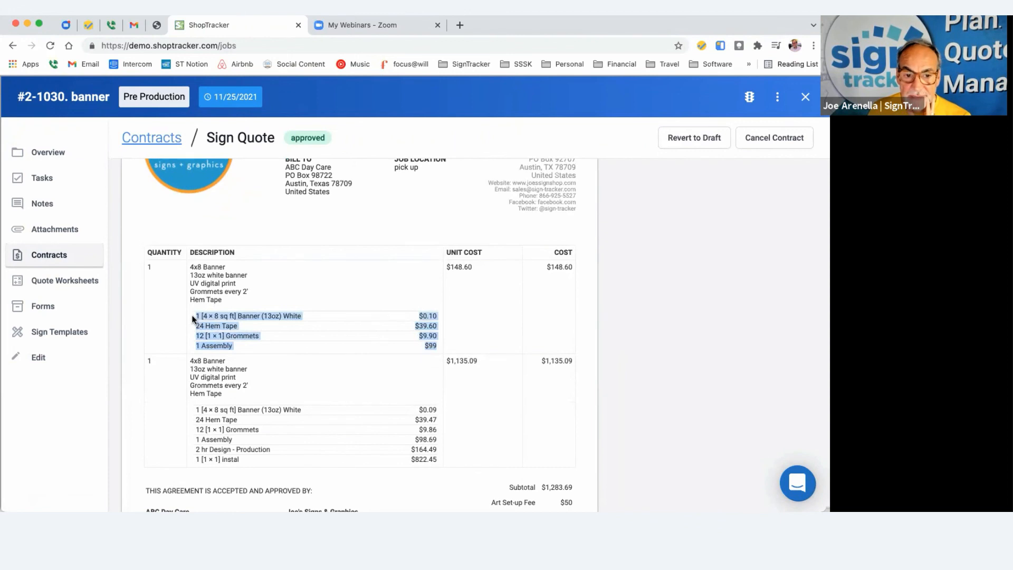
scroll(207, 324, "up", 3)
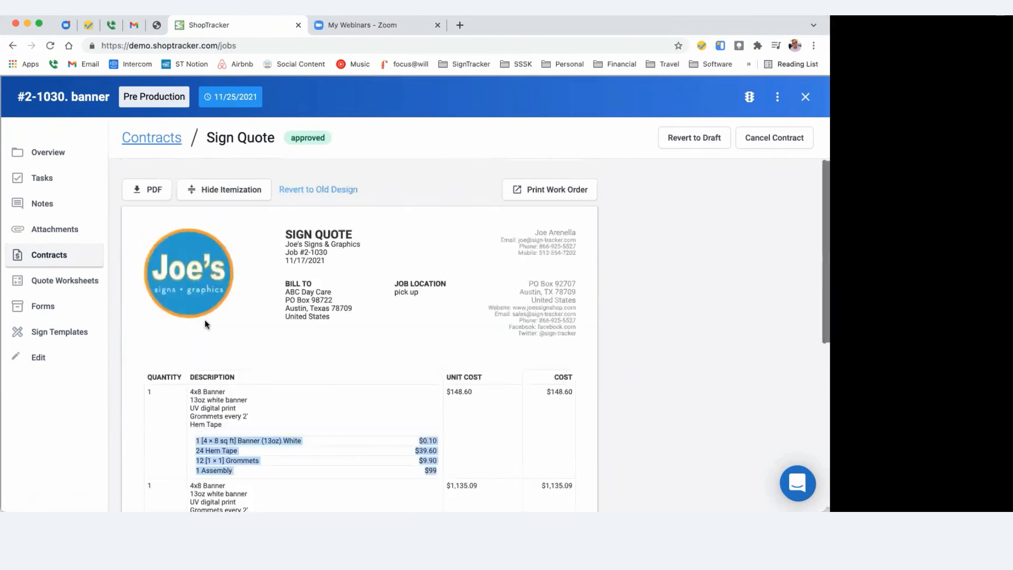
left_click(232, 196)
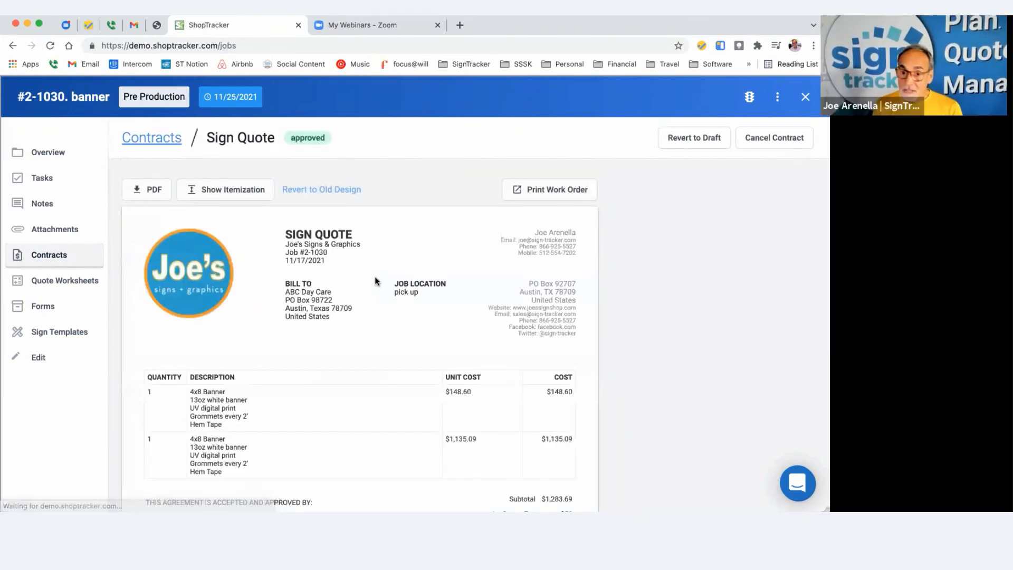